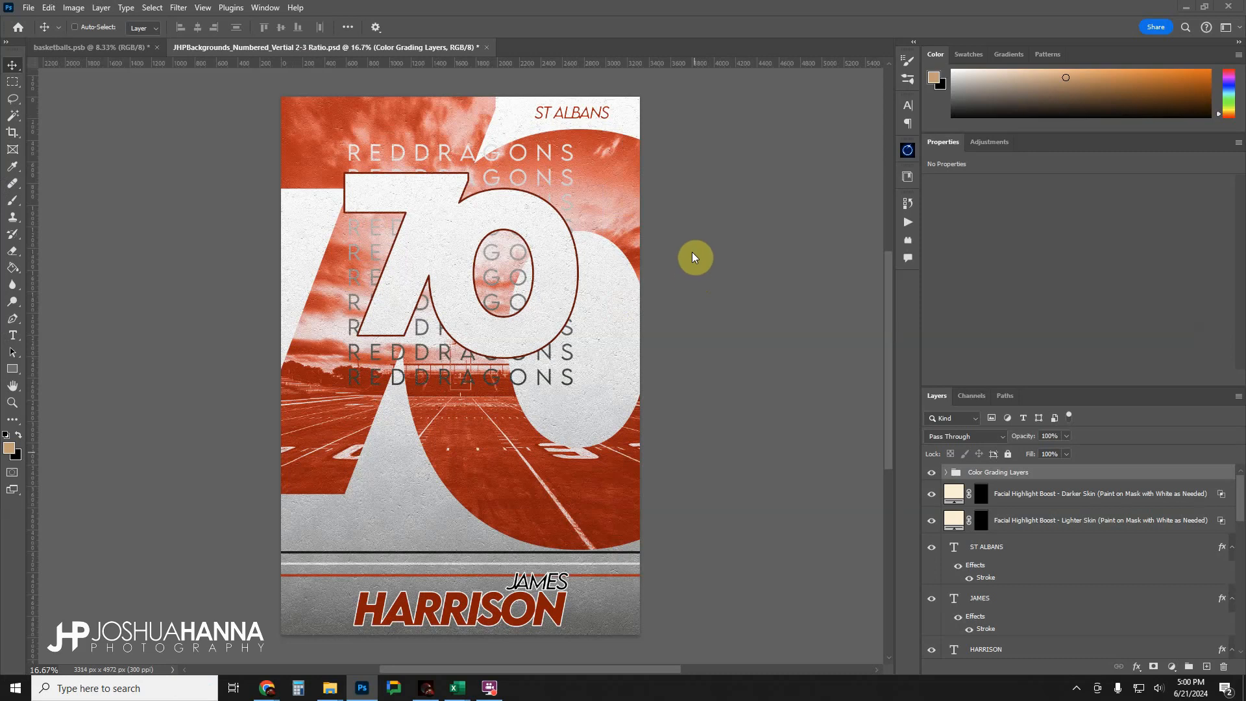
Enlarge the layer list and examine the three adjustment layers inside the Color Grading Layers group, collapsing the group again.
{"action": "left_click_drag", "start_coordinate": [1065, 388], "coordinate": [1059, 290]}
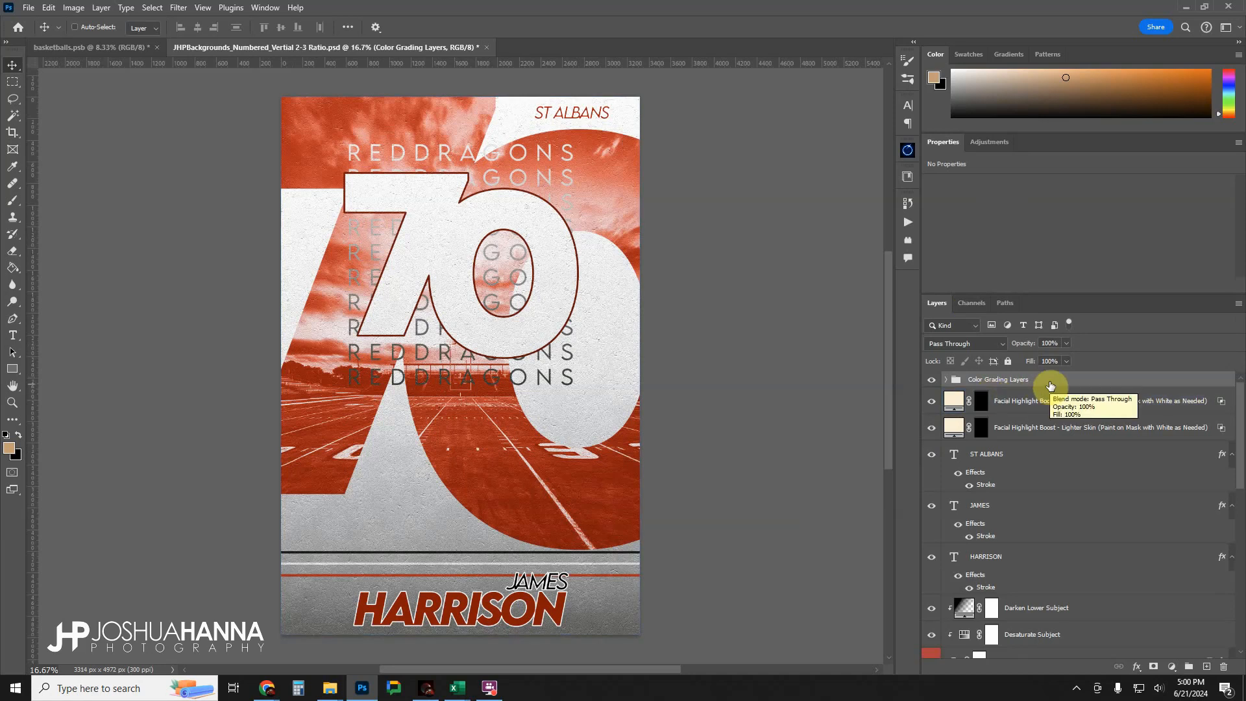
{"action": "left_click", "coordinate": [945, 379]}
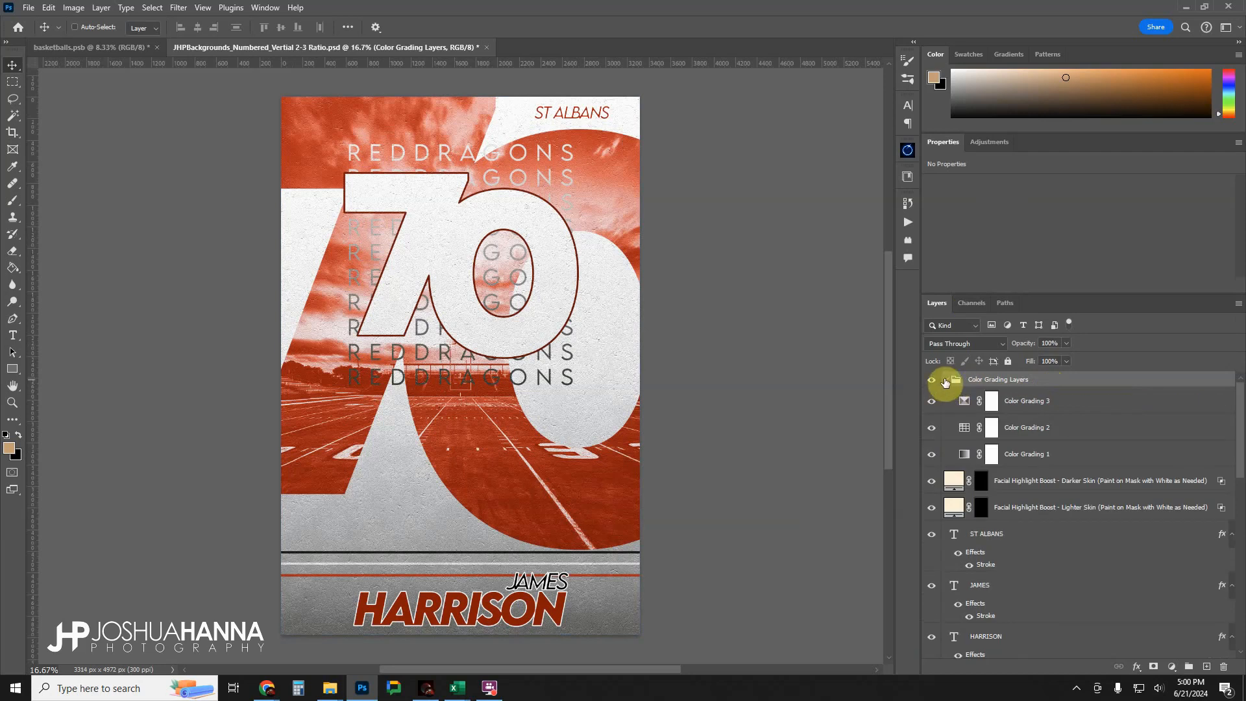
{"action": "left_click", "coordinate": [1017, 399]}
{"action": "left_click", "coordinate": [1018, 457]}
{"action": "left_click", "coordinate": [1025, 431]}
{"action": "left_click", "coordinate": [1031, 406]}
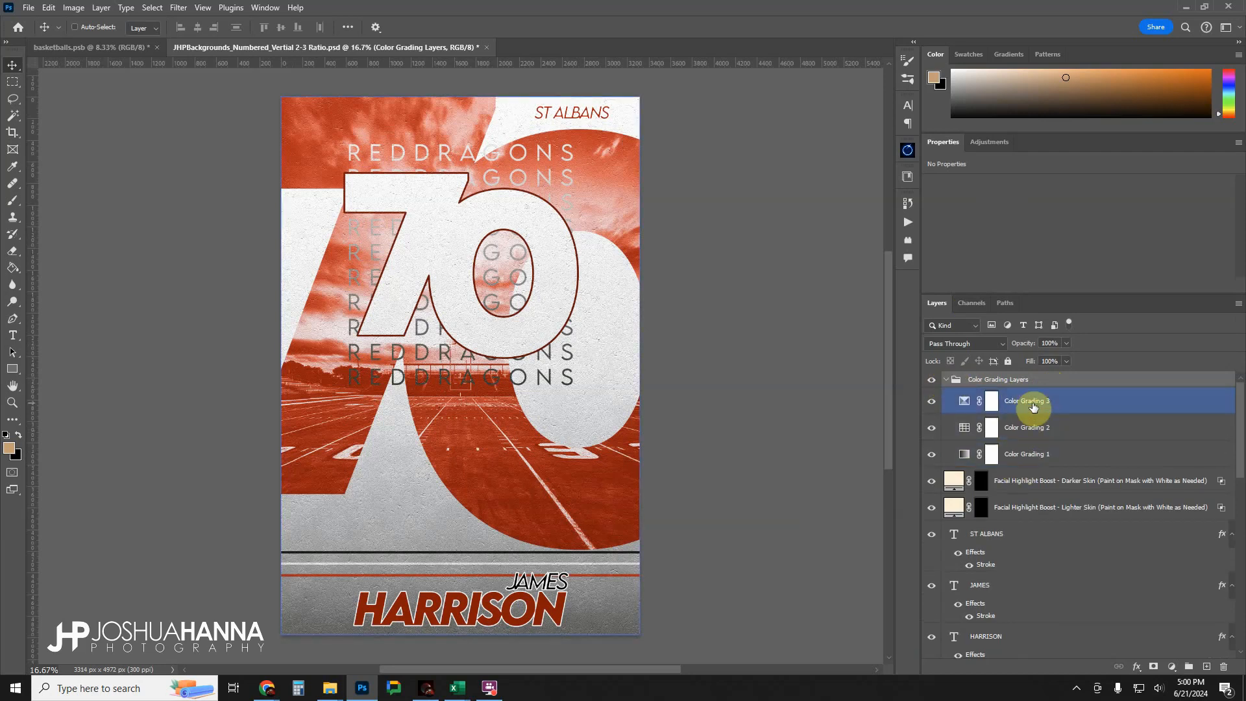
{"action": "left_click", "coordinate": [1020, 454]}
{"action": "left_click", "coordinate": [953, 384]}
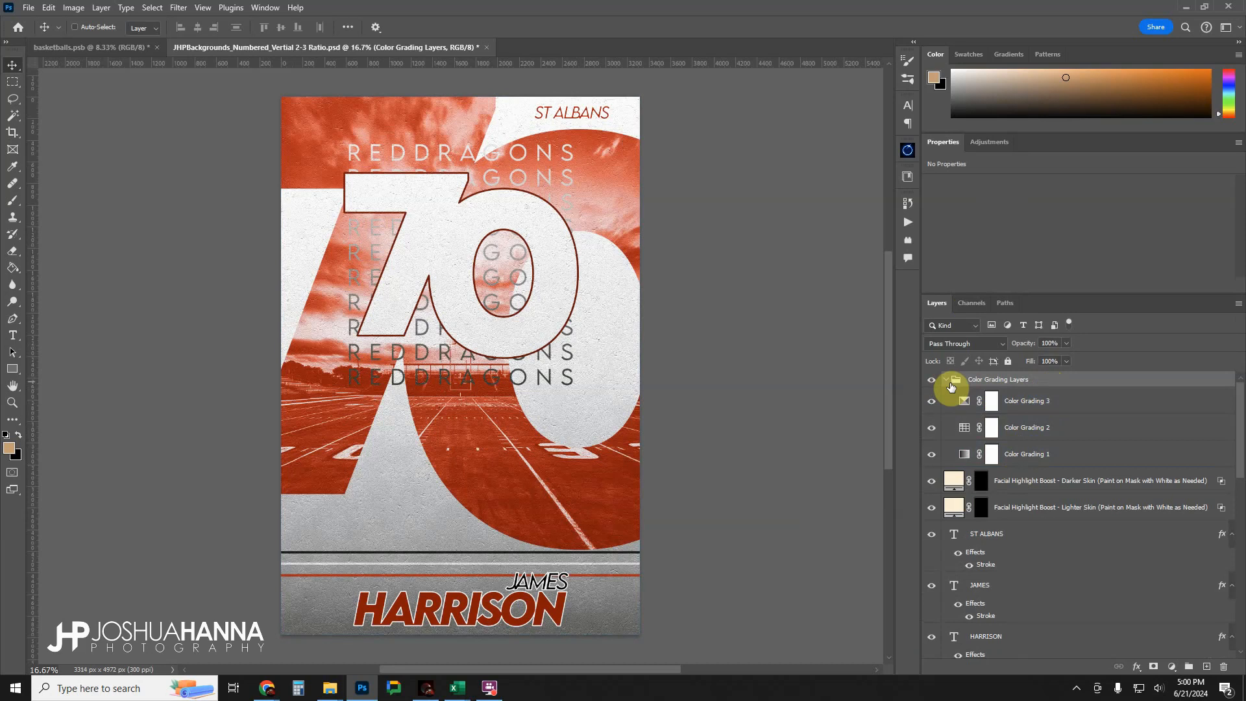
{"action": "left_click", "coordinate": [948, 382]}
Toggle the Color Grading Layers group's visibility off and on to compare the poster with and without color grading.
{"action": "left_click", "coordinate": [934, 381]}
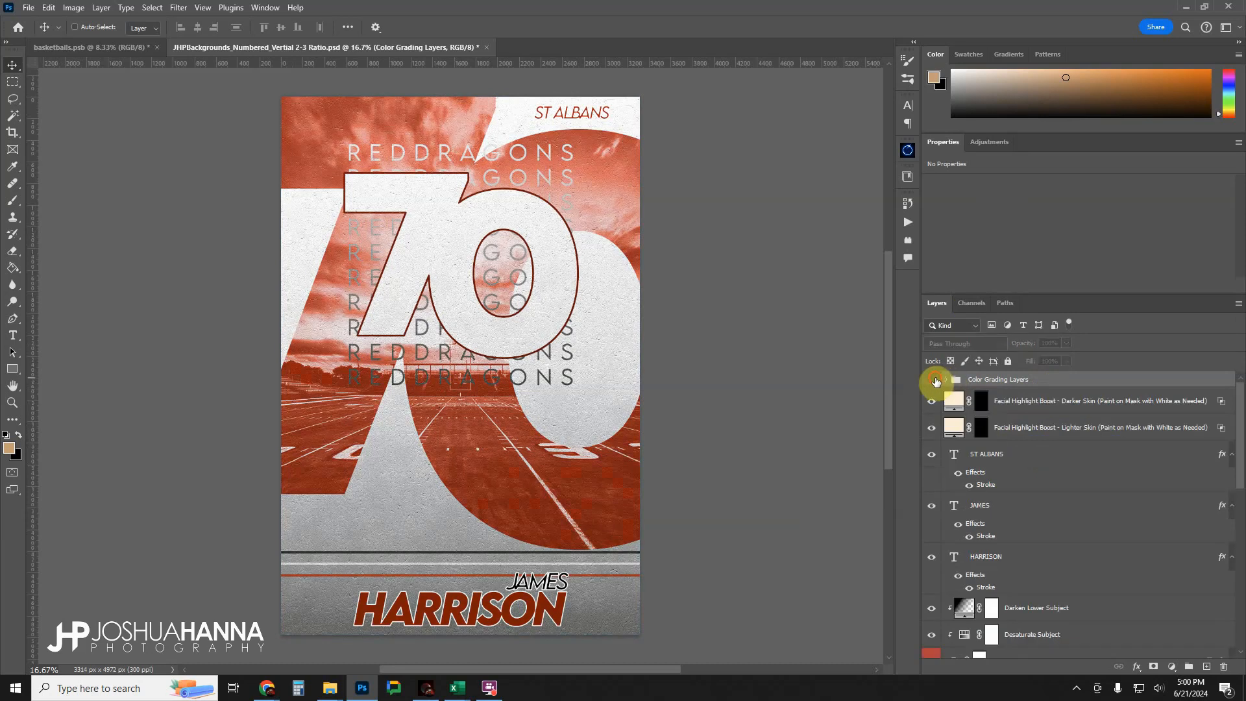
{"action": "left_click", "coordinate": [935, 381]}
{"action": "left_click", "coordinate": [935, 380]}
{"action": "left_click", "coordinate": [935, 381]}
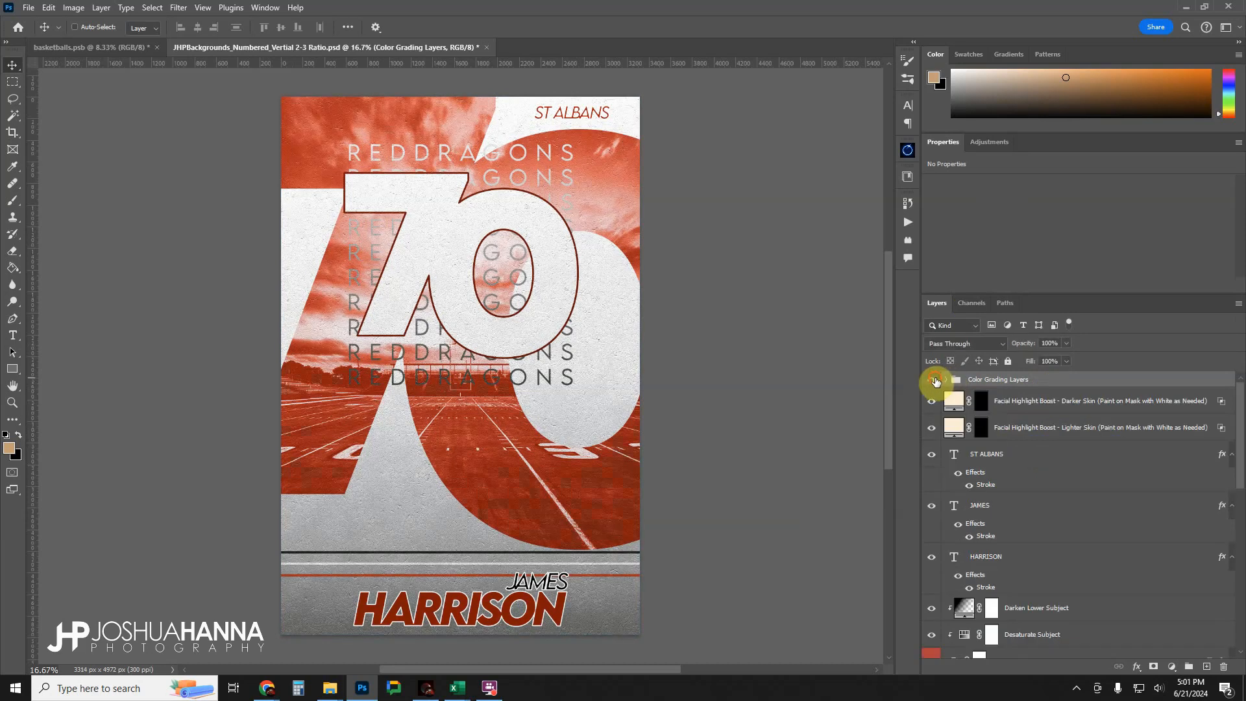
{"action": "left_click", "coordinate": [935, 381]}
{"action": "left_click", "coordinate": [935, 381]}
Expand the Color Grading Layers group once more to review Color Grading 1, 2 and 3, and collapse it.
{"action": "left_click", "coordinate": [948, 382]}
{"action": "left_click", "coordinate": [1020, 402]}
{"action": "left_click", "coordinate": [1023, 453]}
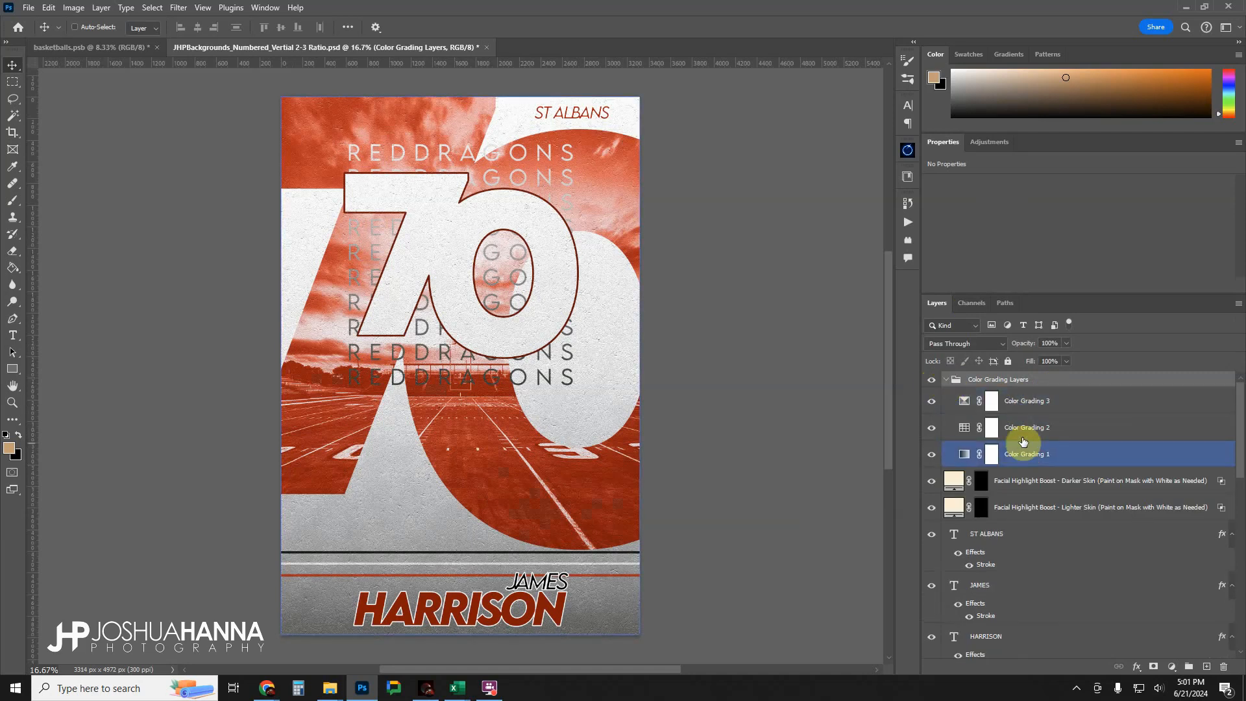
{"action": "left_click", "coordinate": [948, 428]}
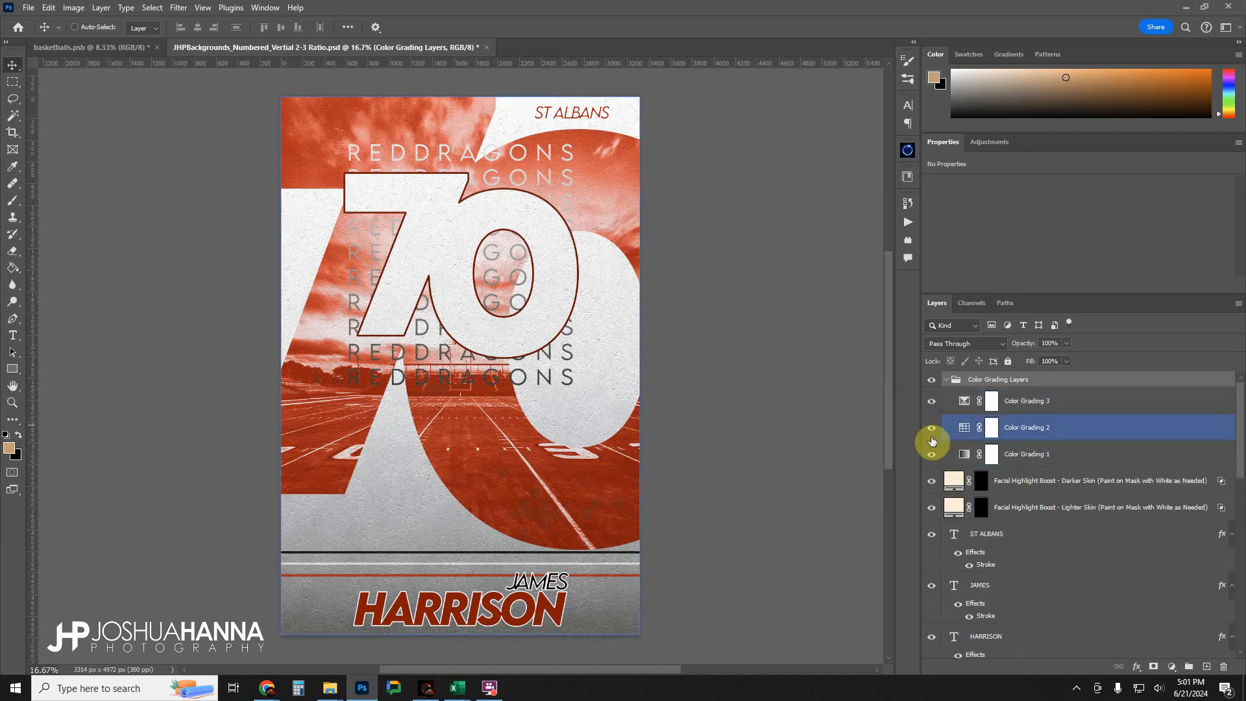
{"action": "left_click", "coordinate": [946, 382]}
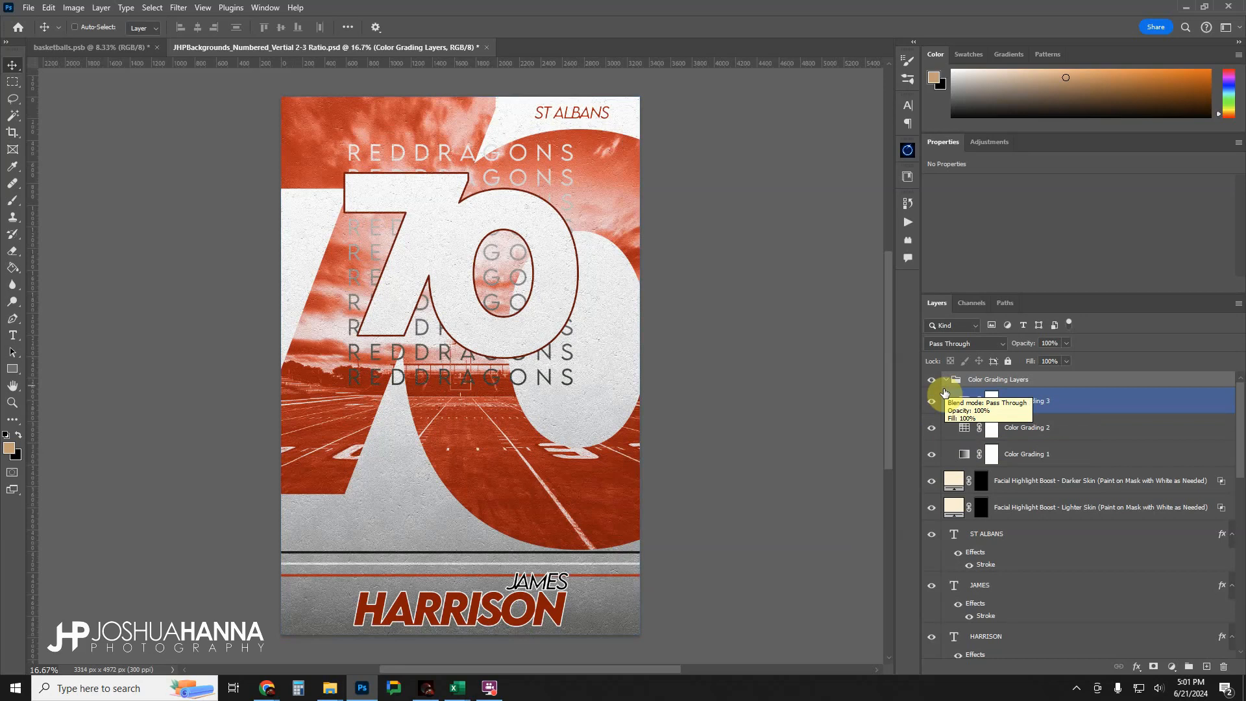
{"action": "left_click", "coordinate": [947, 380]}
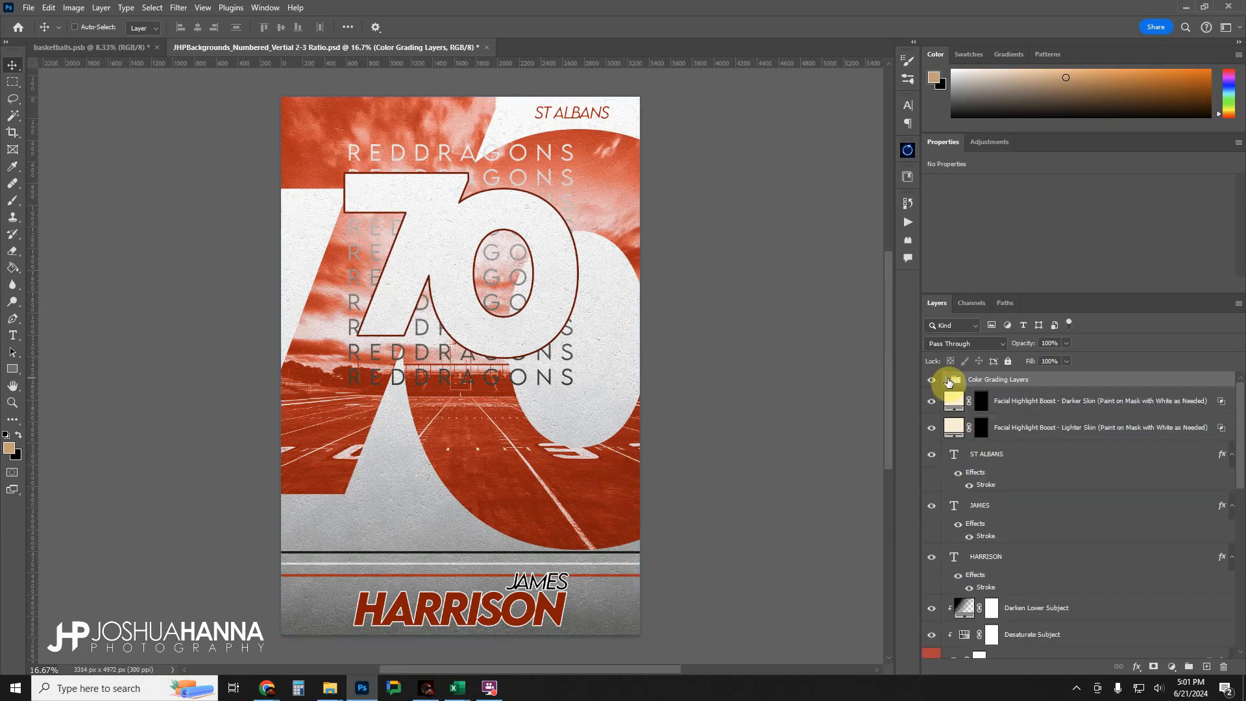
Examine the two Facial Highlight Boost layers, including the Lighter Skin layer's fill color, leaving the color unchanged.
{"action": "left_click", "coordinate": [950, 397]}
{"action": "left_click", "coordinate": [1004, 425]}
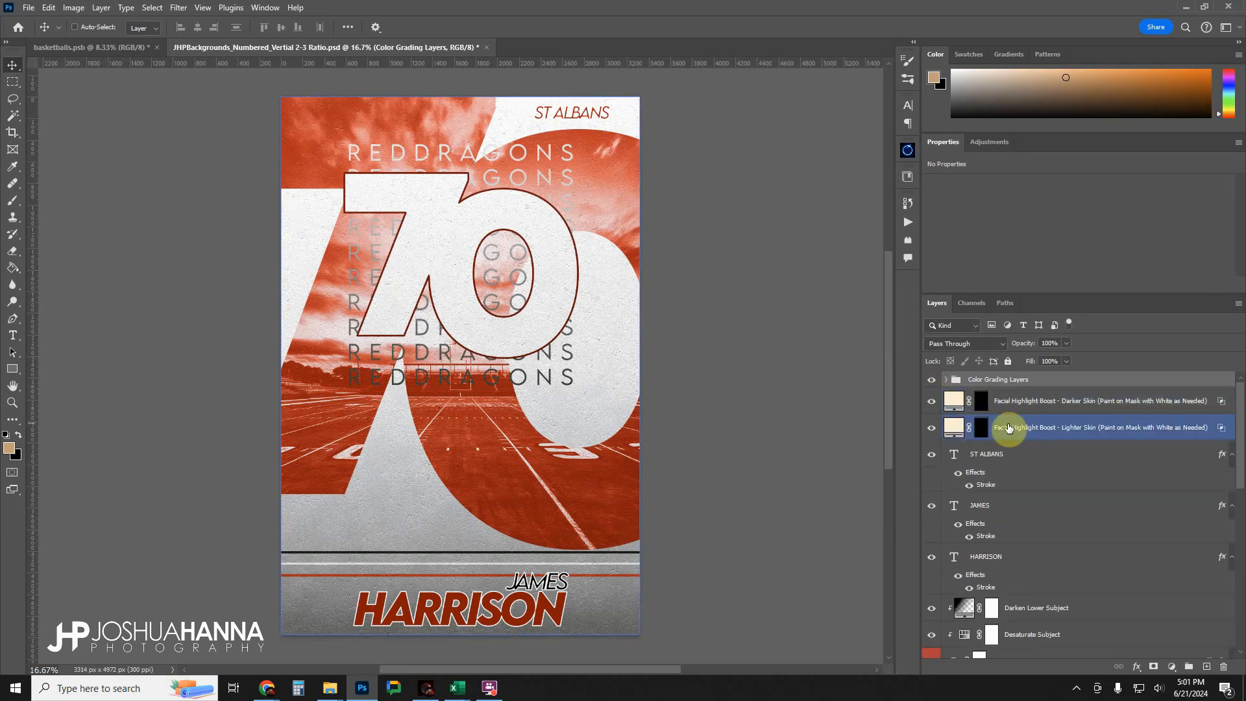
{"action": "left_click", "coordinate": [1011, 407]}
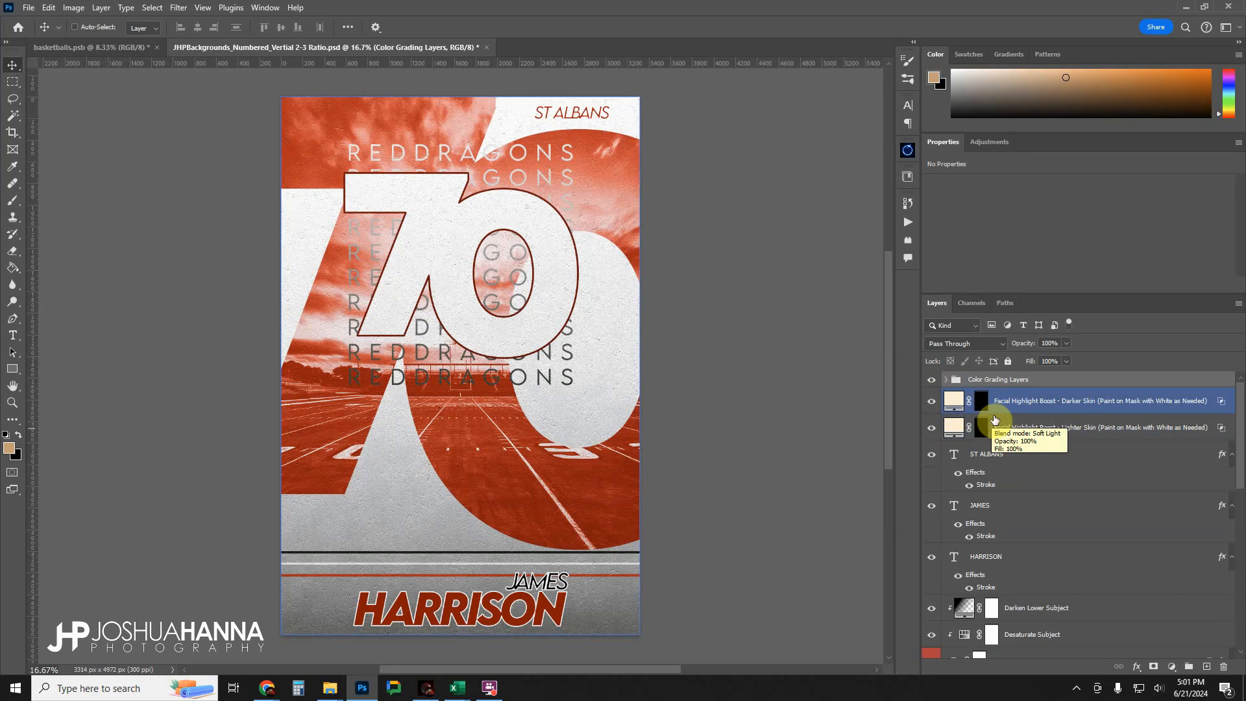
{"action": "double_click", "coordinate": [951, 428]}
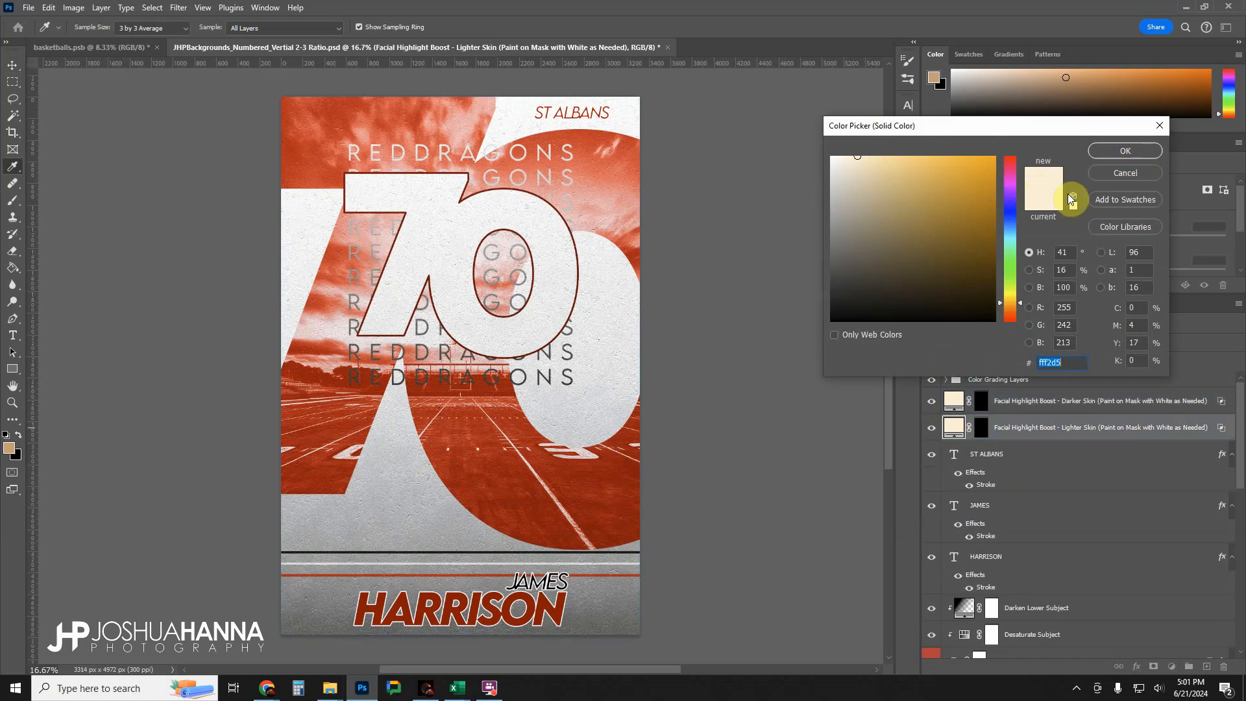
{"action": "left_click", "coordinate": [1124, 172]}
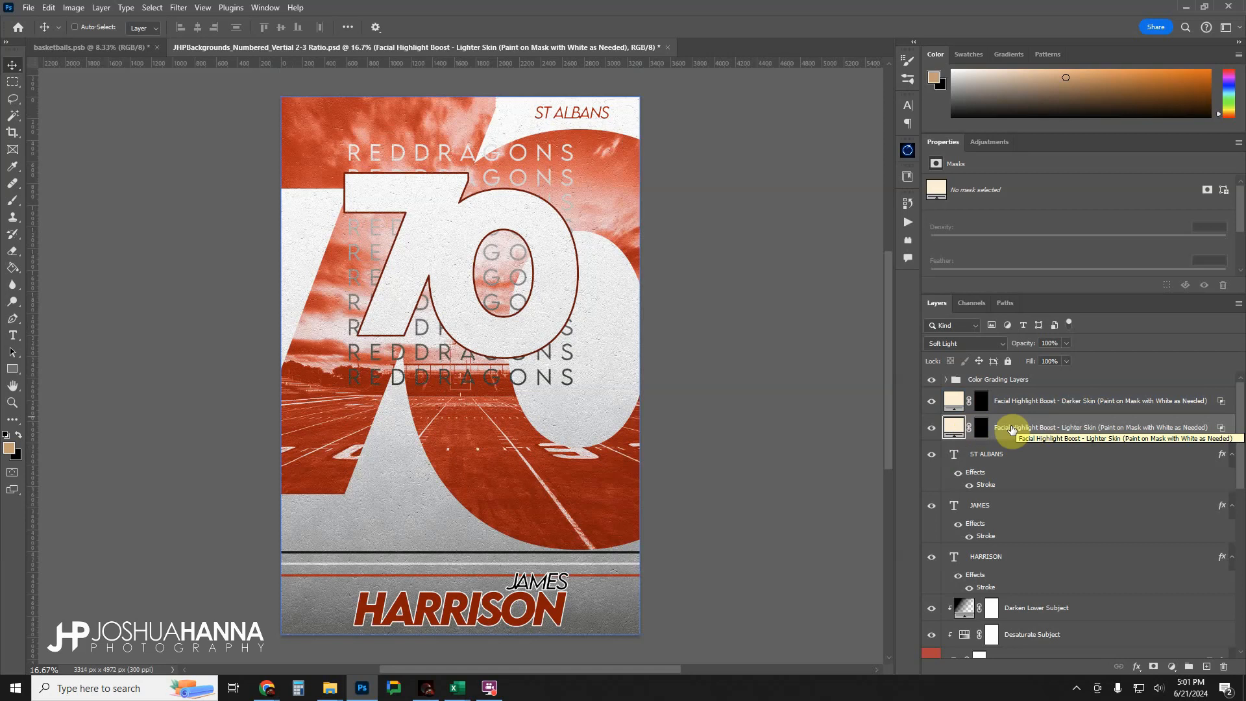
{"action": "left_click", "coordinate": [1002, 403]}
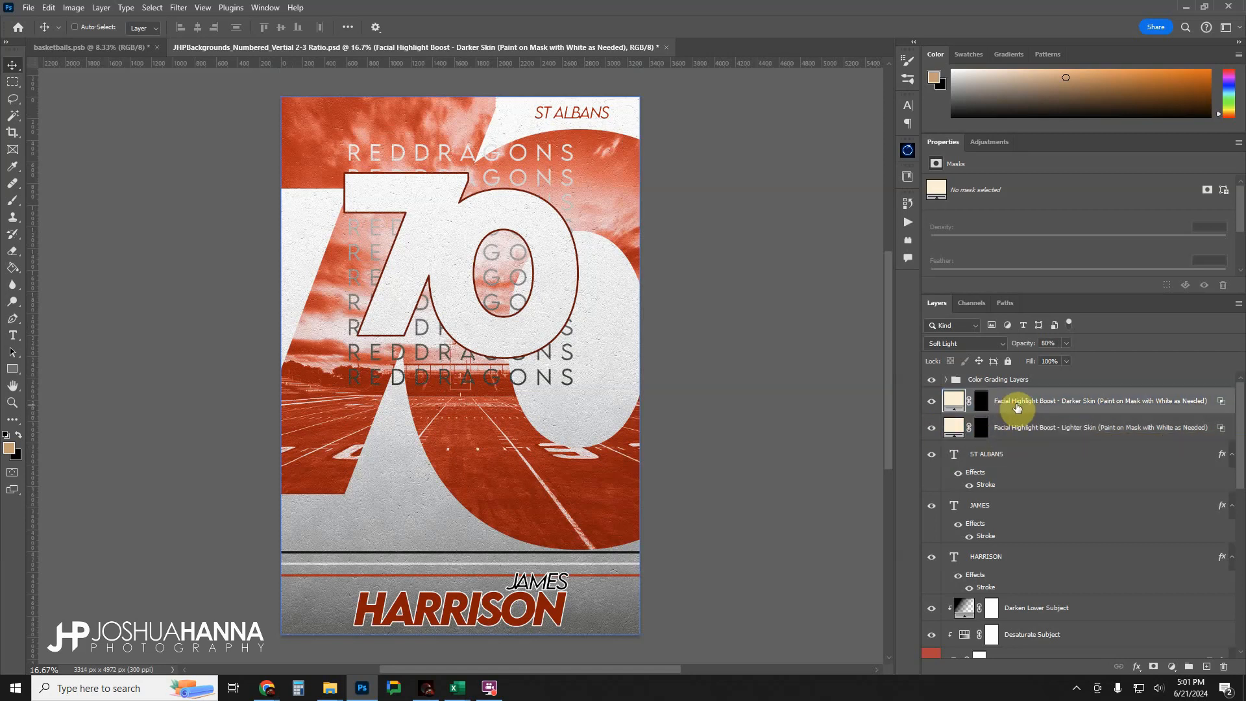
Toggle the visibility of the ST ALBANS and last-name text layers to identify them on the poster.
{"action": "left_click", "coordinate": [1018, 453]}
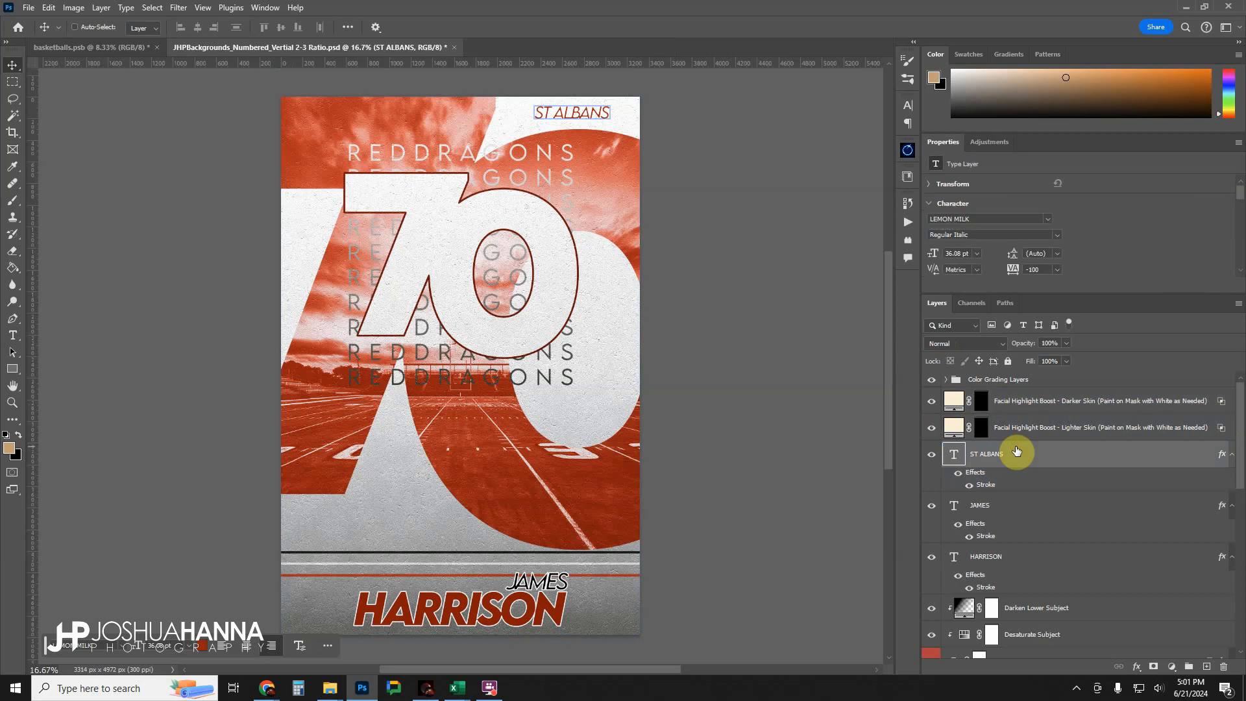
{"action": "left_click", "coordinate": [932, 456]}
{"action": "left_click", "coordinate": [931, 456]}
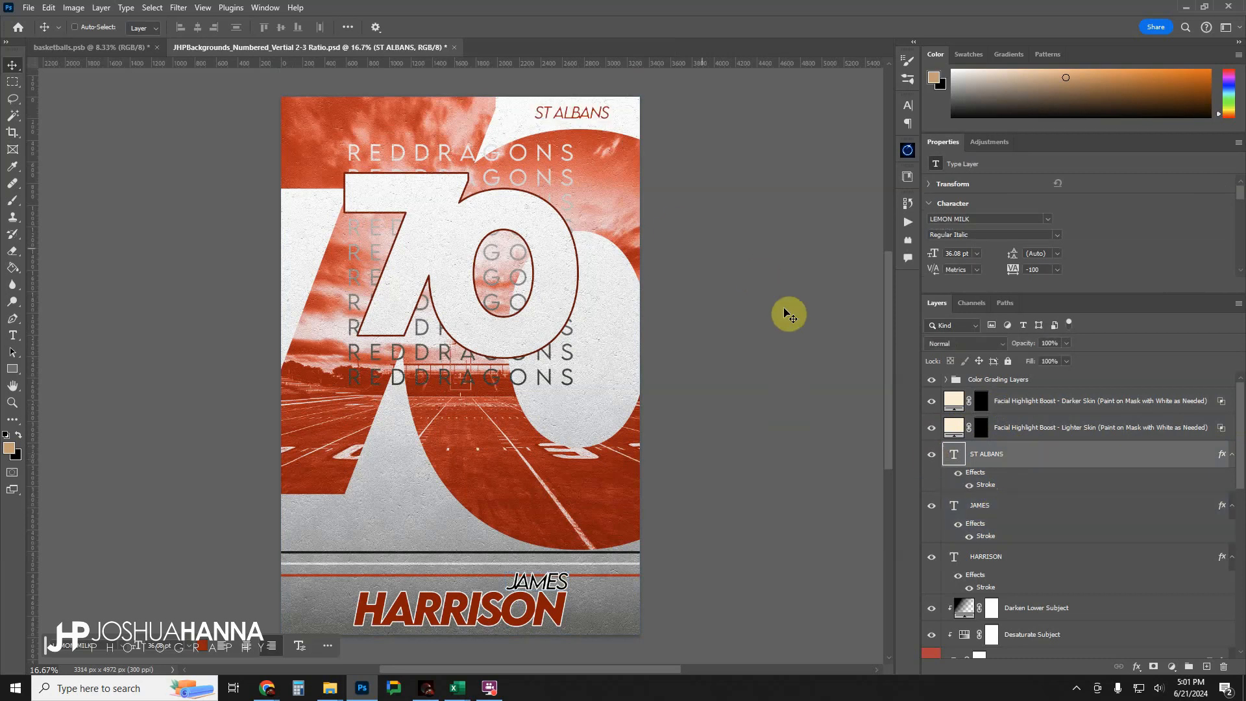
{"action": "left_click", "coordinate": [995, 495]}
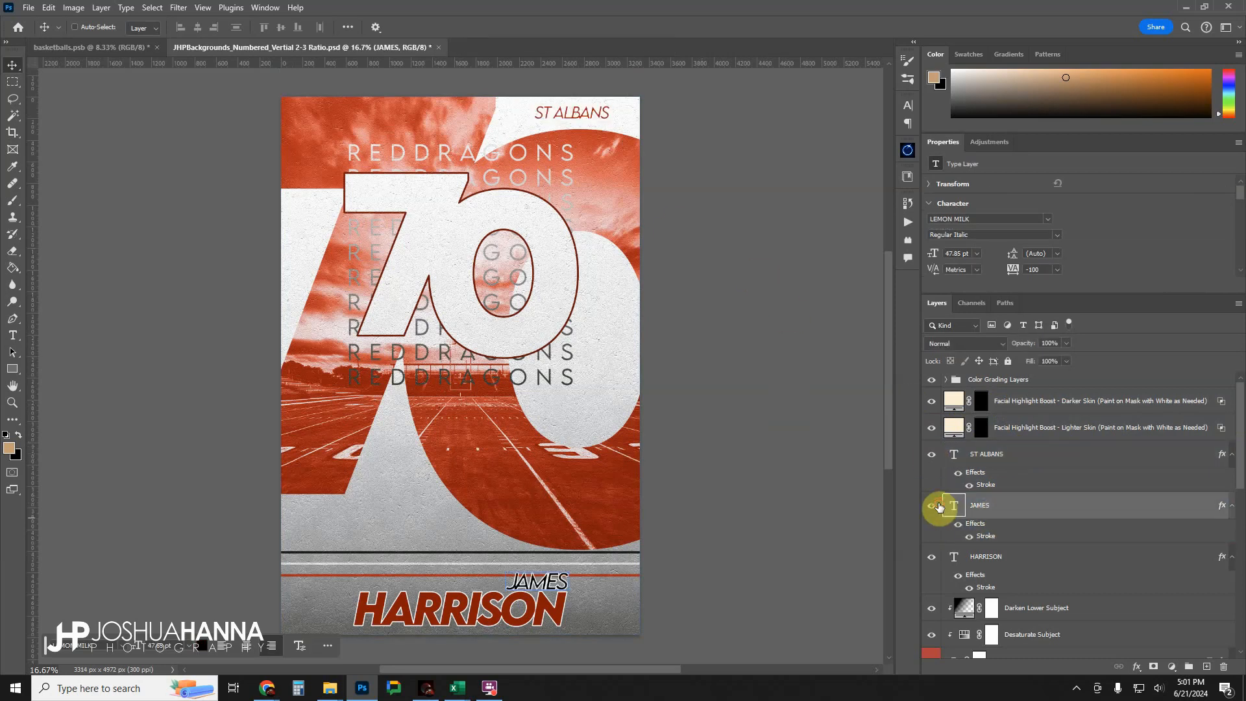
{"action": "left_click", "coordinate": [932, 556]}
{"action": "left_click", "coordinate": [932, 556]}
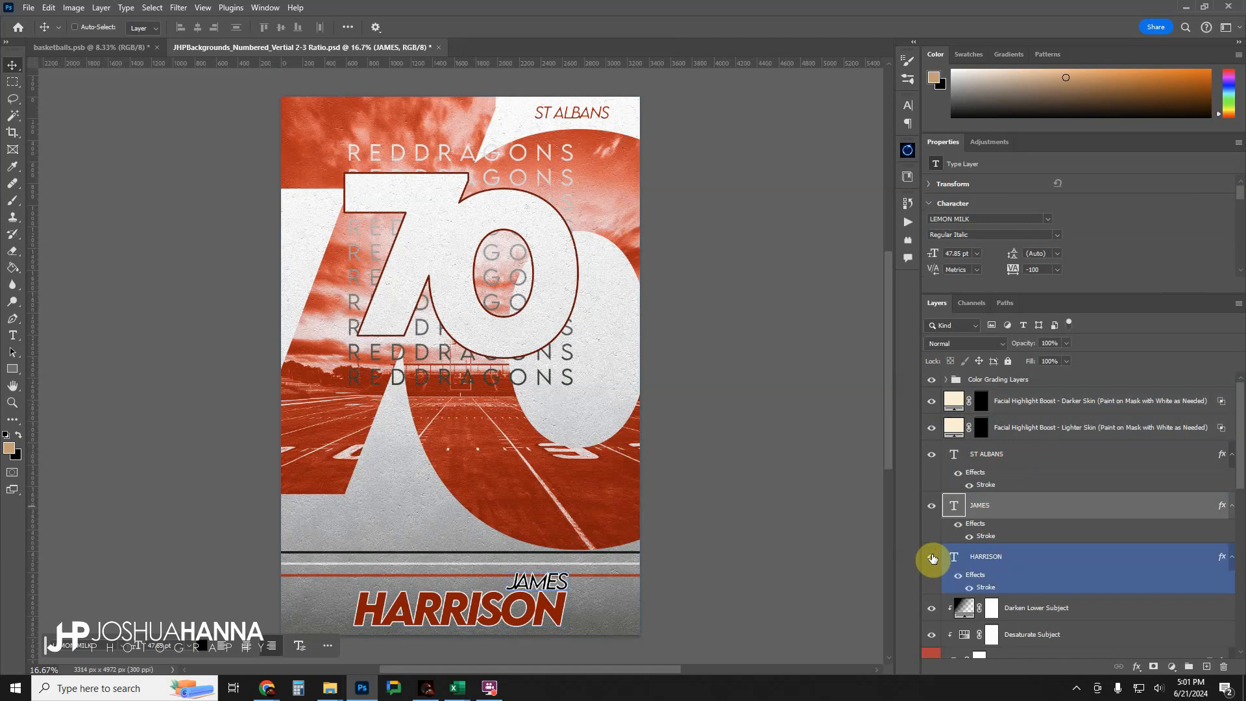
Replace the first name in the text above the large last name with another first name.
{"action": "double_click", "coordinate": [953, 512]}
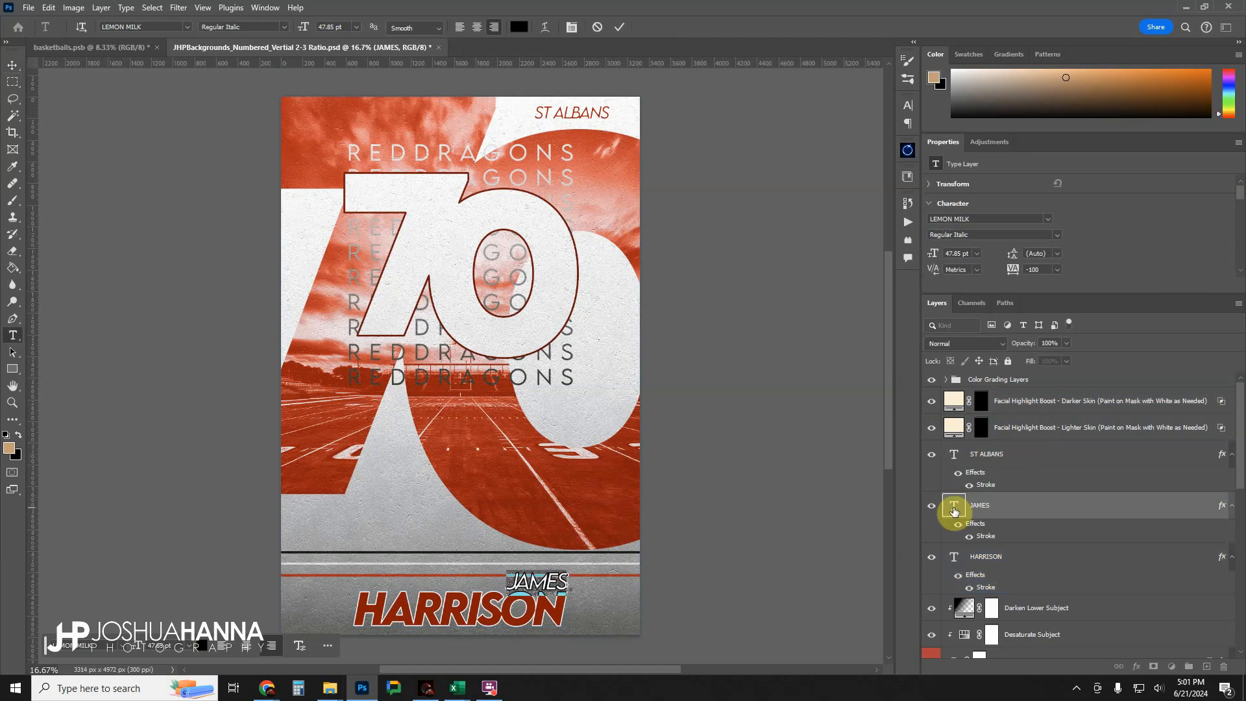
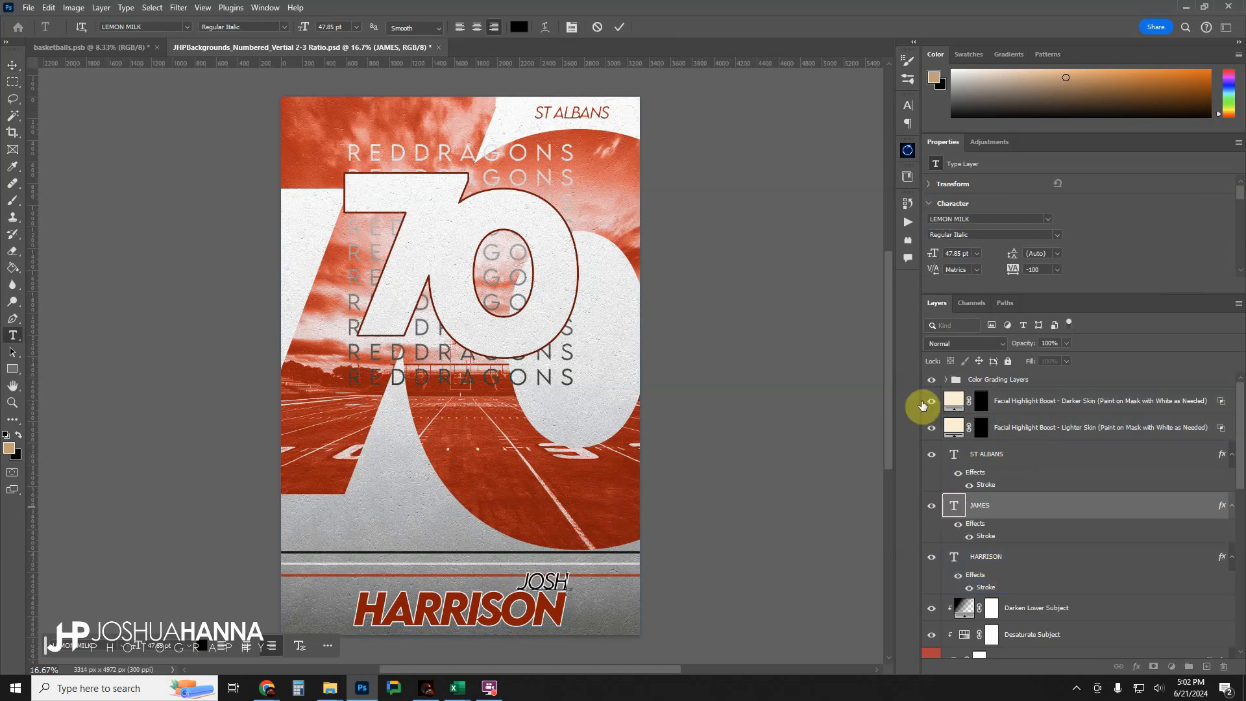
{"action": "left_click", "coordinate": [623, 27]}
{"action": "key", "text": "v"}
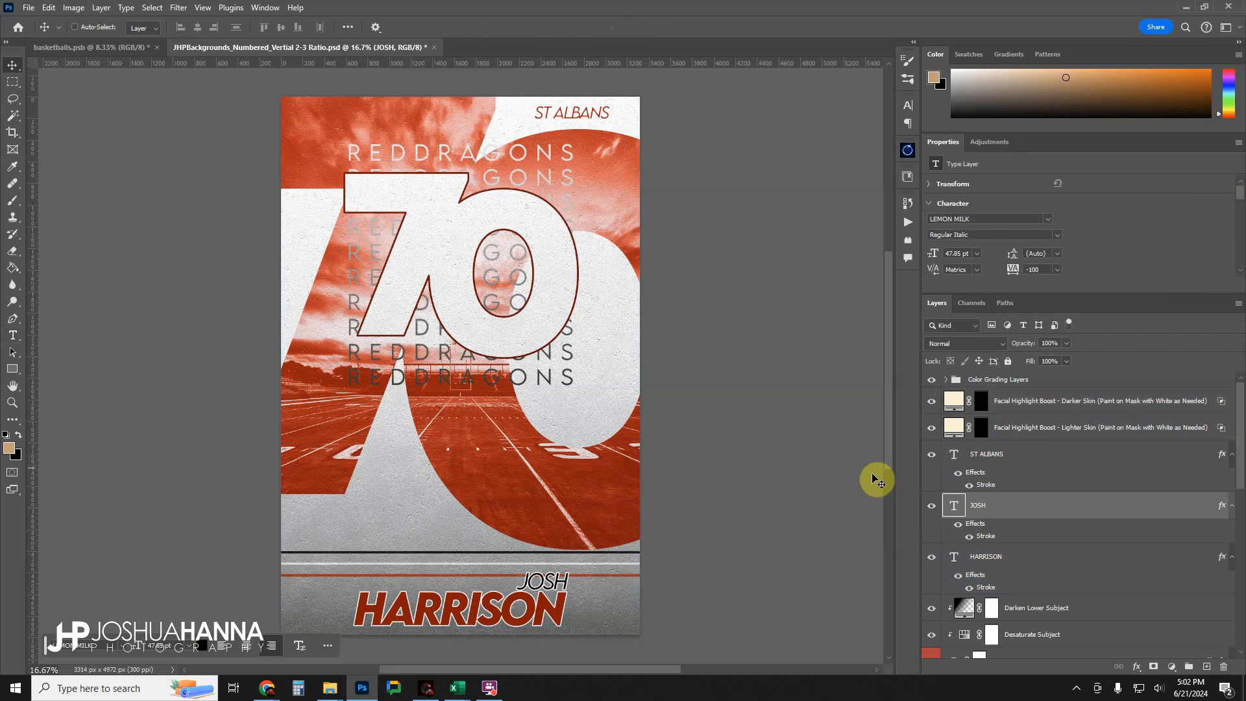
Examine the Darken Lower Subject and Desaturate Subject layers clipped to the Place Subject in This Group group.
{"action": "scroll", "coordinate": [989, 503], "scroll_direction": "down", "scroll_amount": 9}
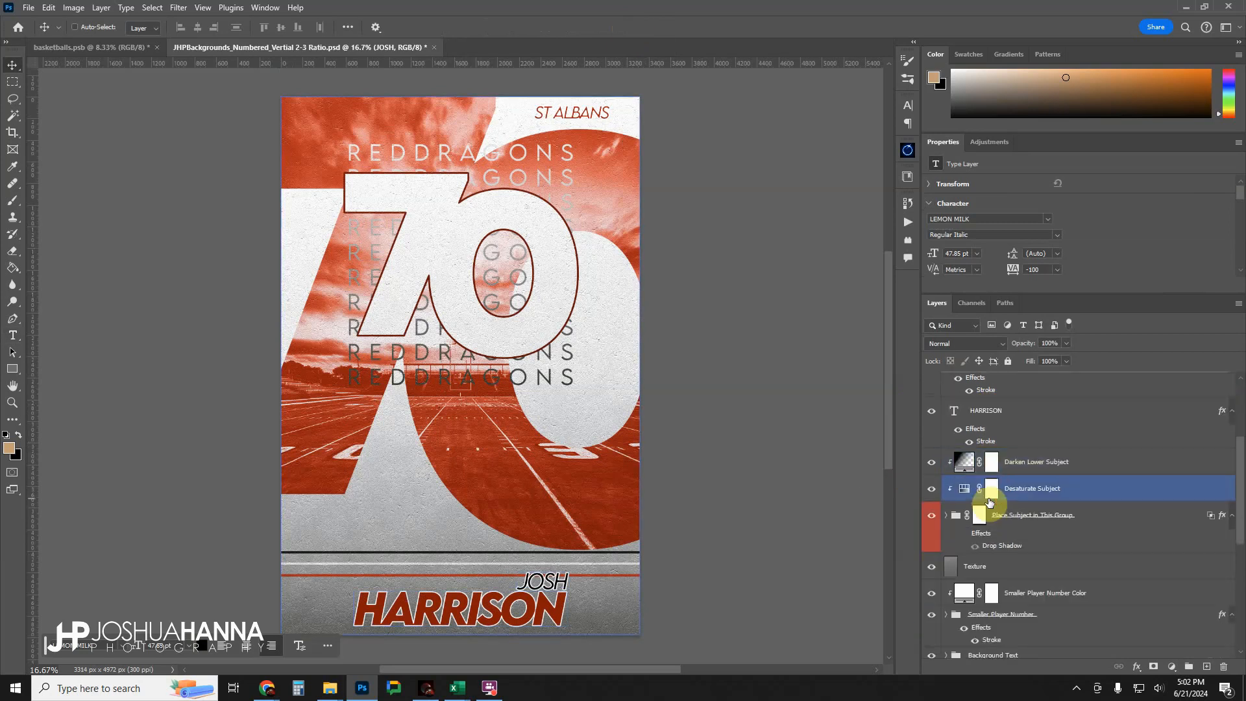
{"action": "scroll", "coordinate": [995, 425], "scroll_direction": "down", "scroll_amount": 2}
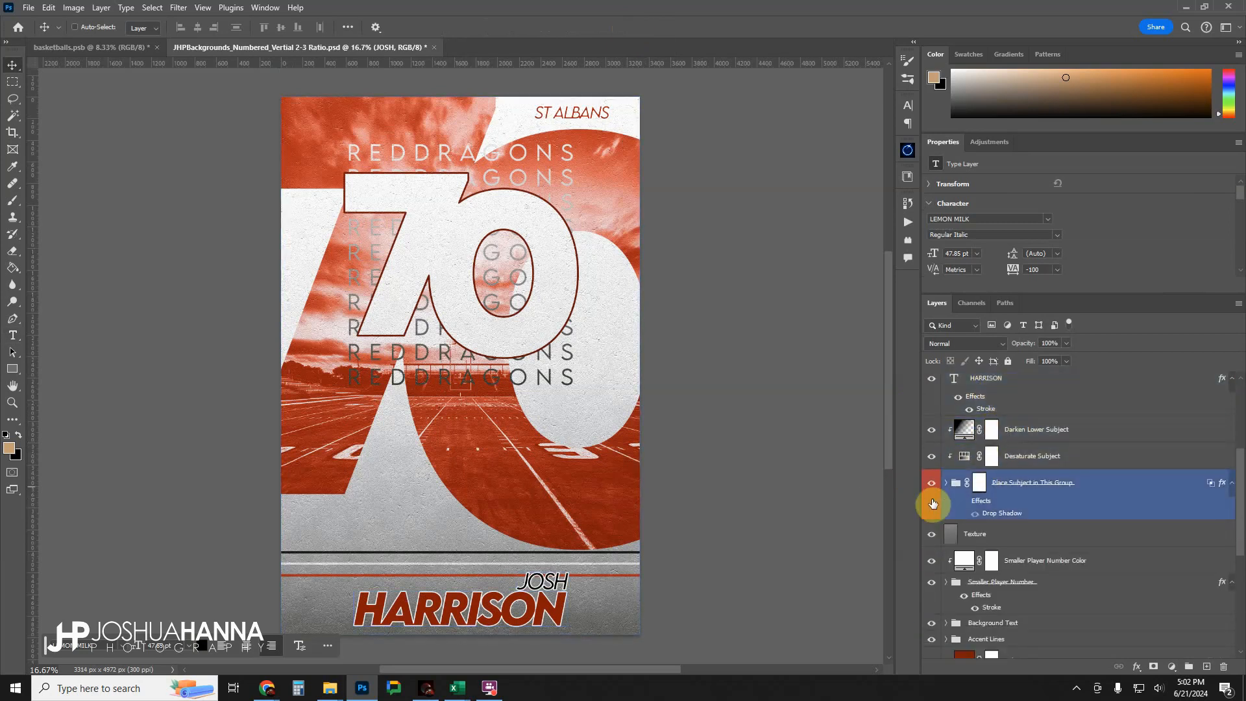
{"action": "left_click", "coordinate": [955, 458]}
{"action": "left_click", "coordinate": [960, 441]}
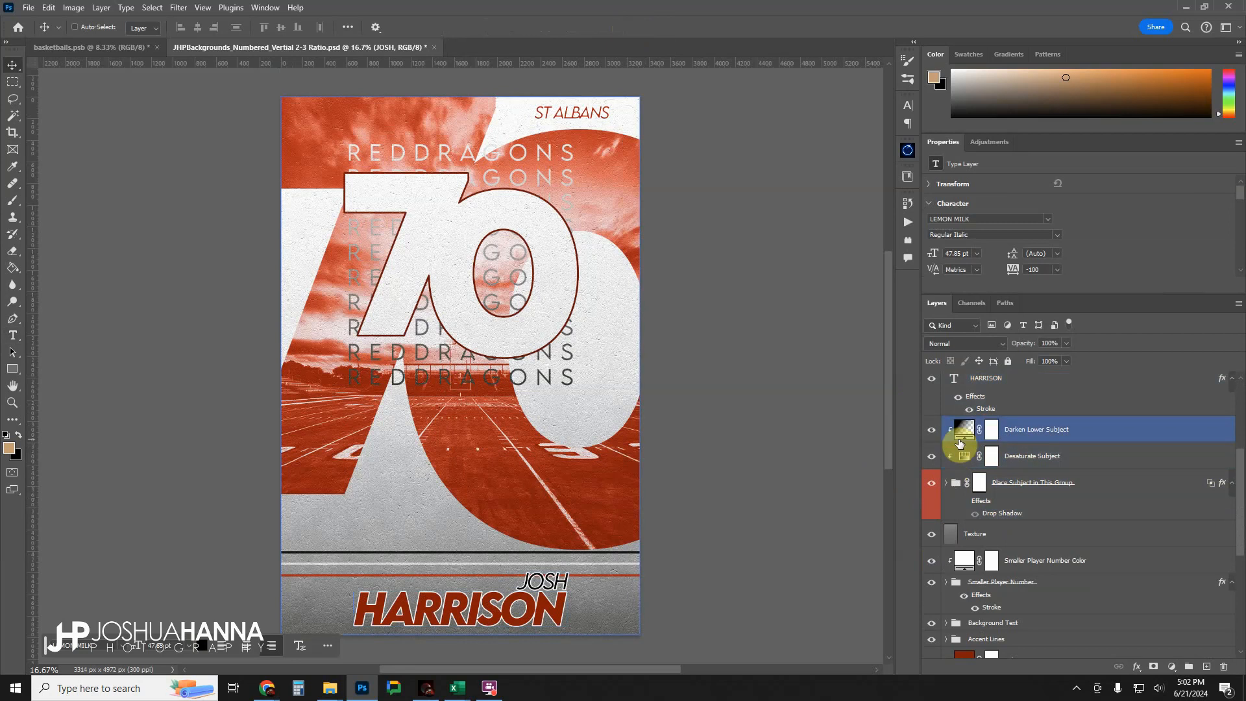
{"action": "left_click", "coordinate": [955, 483]}
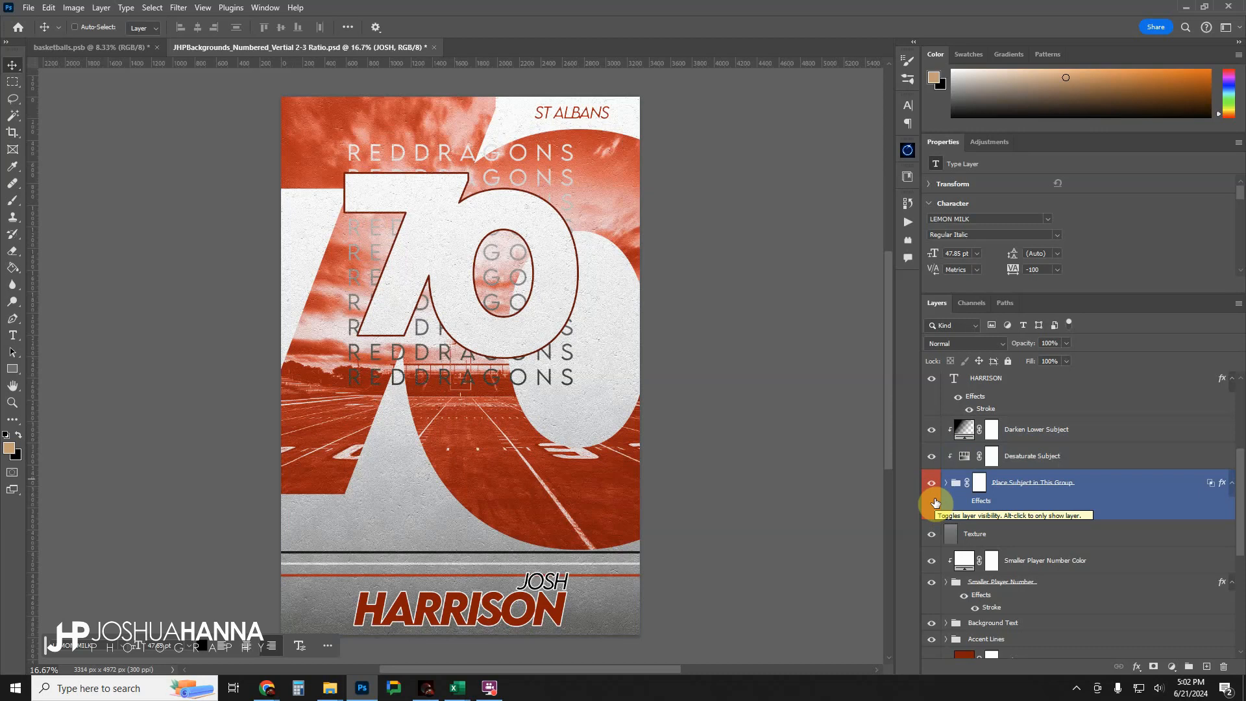
{"action": "left_click", "coordinate": [1016, 456]}
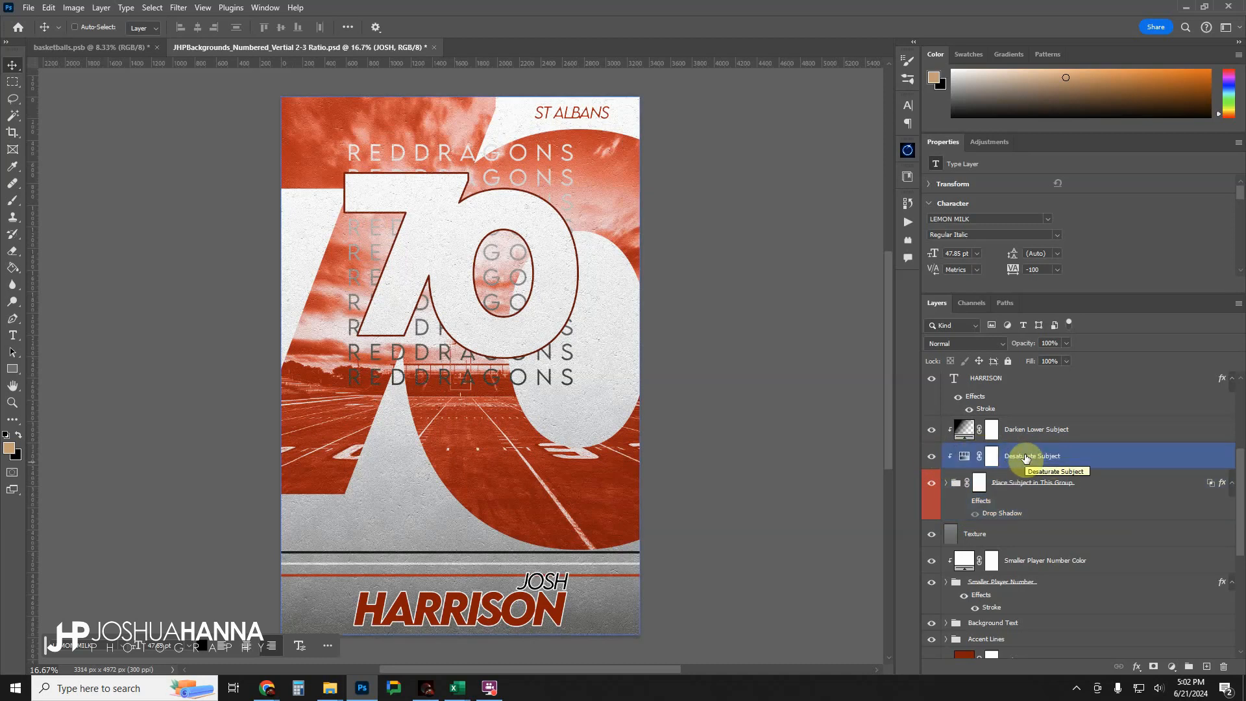
{"action": "left_click", "coordinate": [999, 432]}
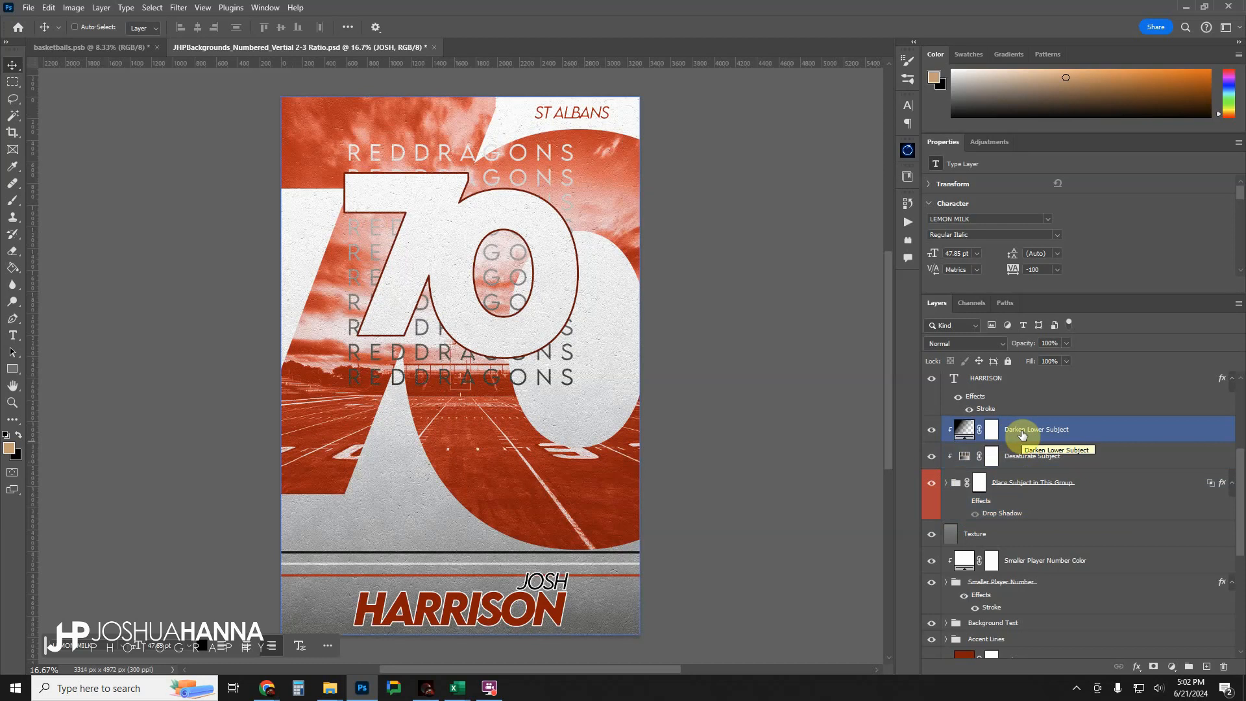
{"action": "left_click", "coordinate": [1070, 485]}
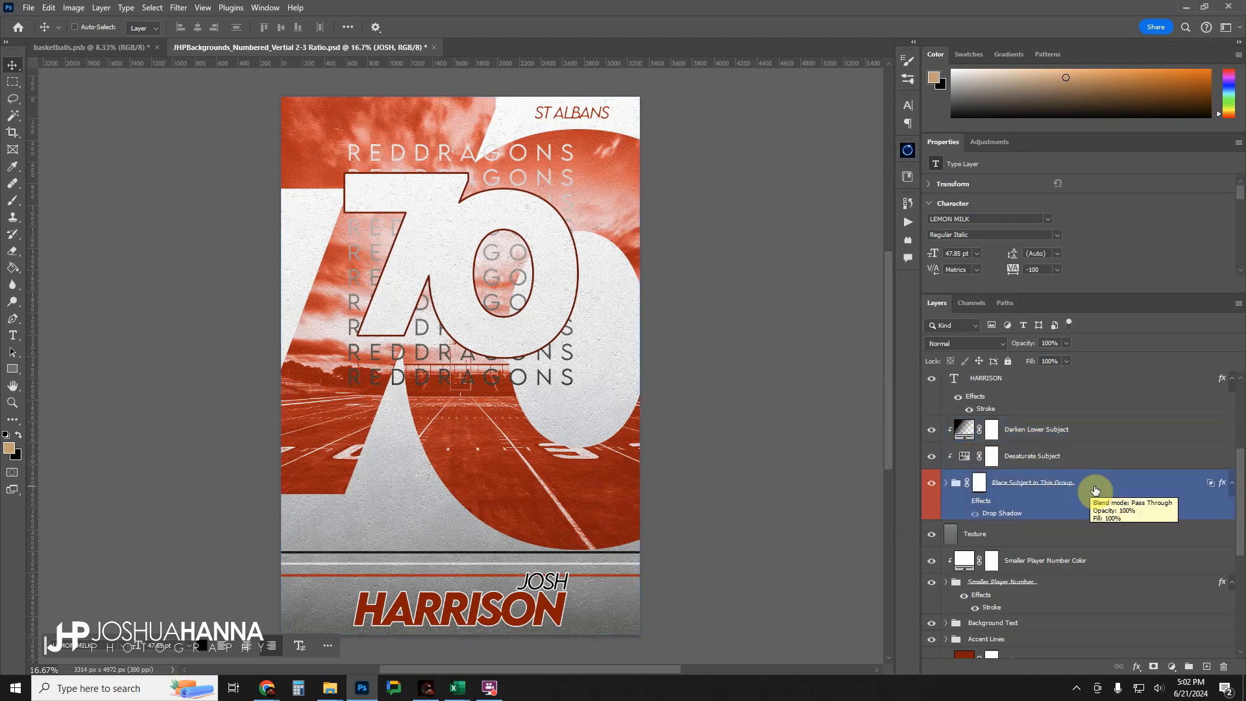
{"action": "left_click", "coordinate": [938, 432]}
{"action": "left_click", "coordinate": [986, 484]}
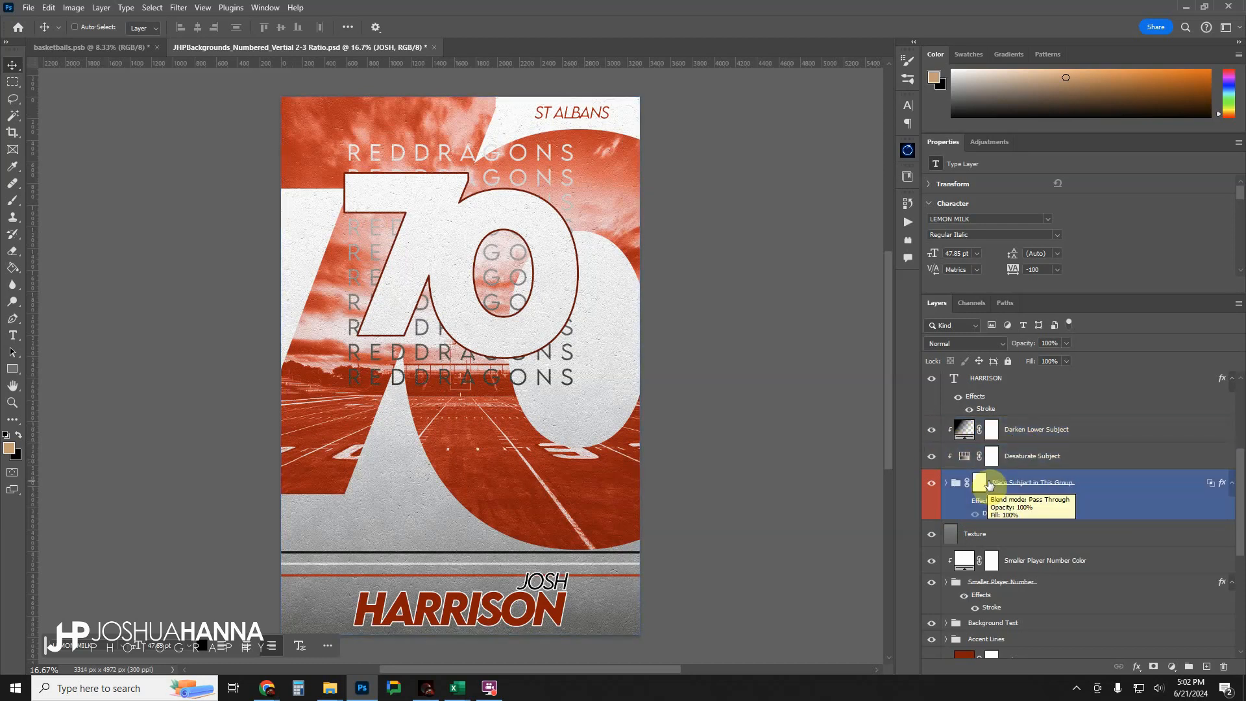
Select the Texture layer and toggle its visibility off and on to compare its effect on the poster.
{"action": "scroll", "coordinate": [980, 483], "scroll_direction": "down", "scroll_amount": 3}
{"action": "left_click", "coordinate": [989, 478]}
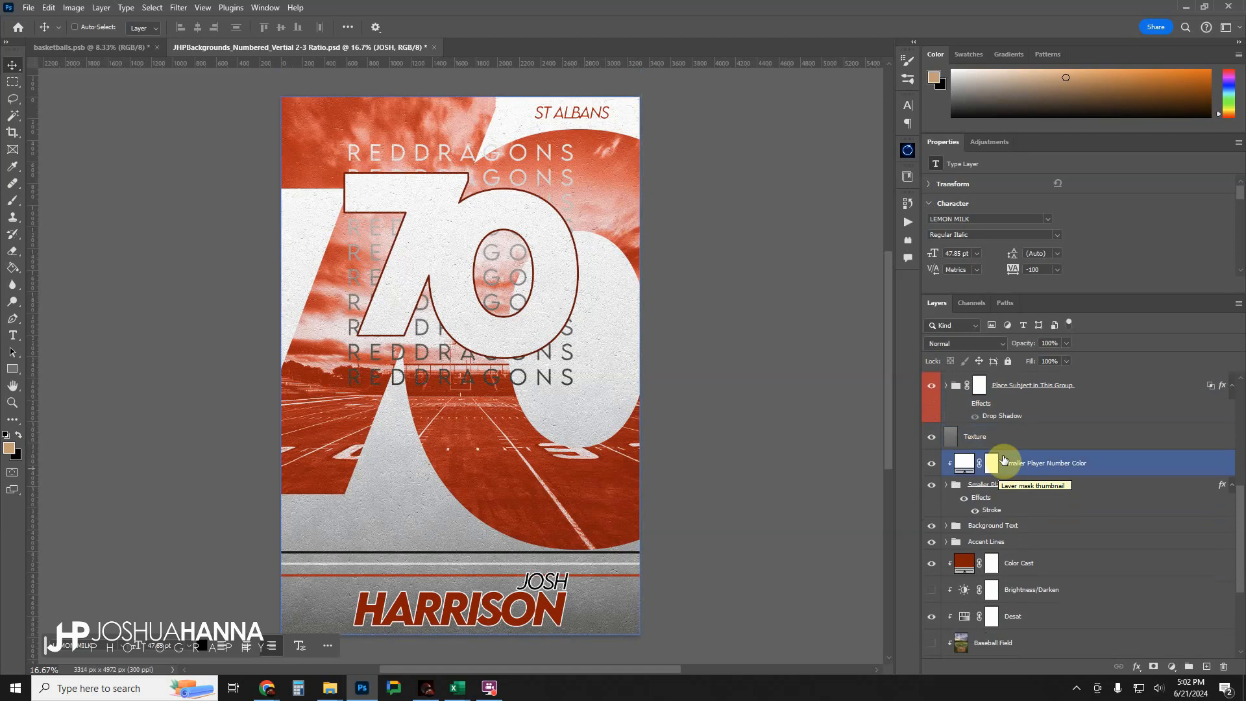
{"action": "left_click", "coordinate": [984, 406]}
{"action": "left_click", "coordinate": [979, 437]}
{"action": "left_click", "coordinate": [932, 436]}
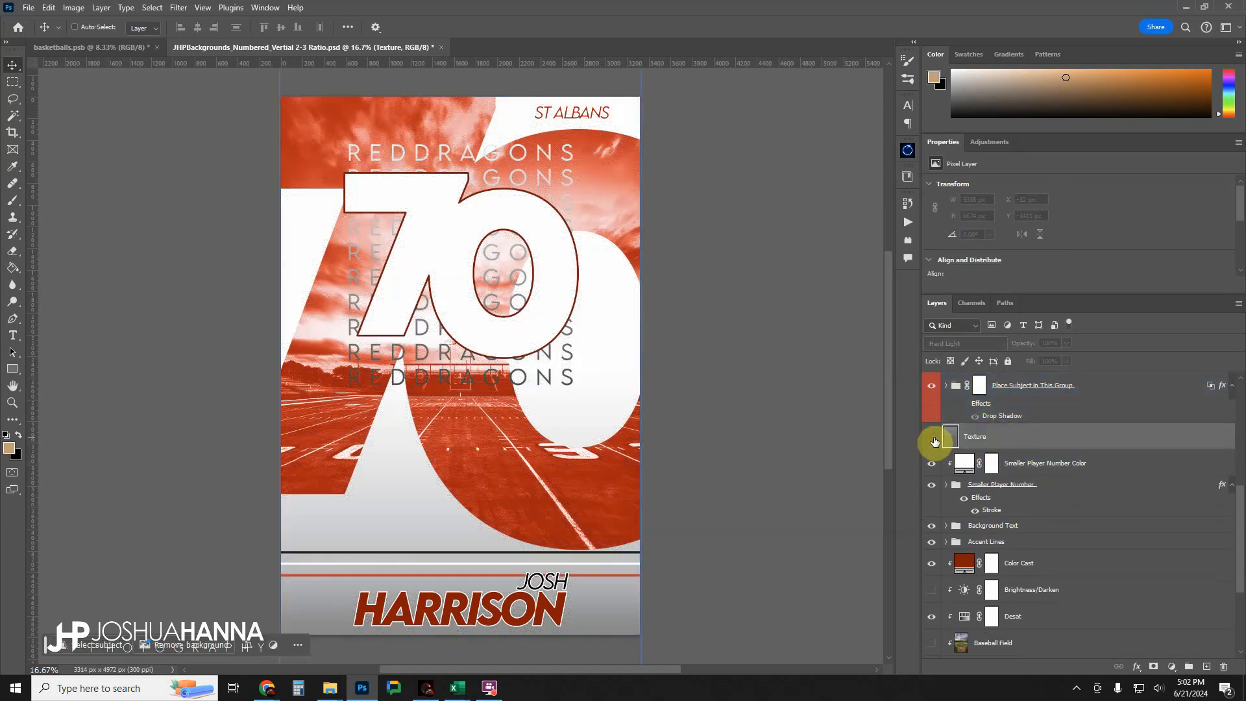
{"action": "left_click", "coordinate": [932, 436]}
{"action": "left_click", "coordinate": [932, 436]}
{"action": "left_click", "coordinate": [932, 436]}
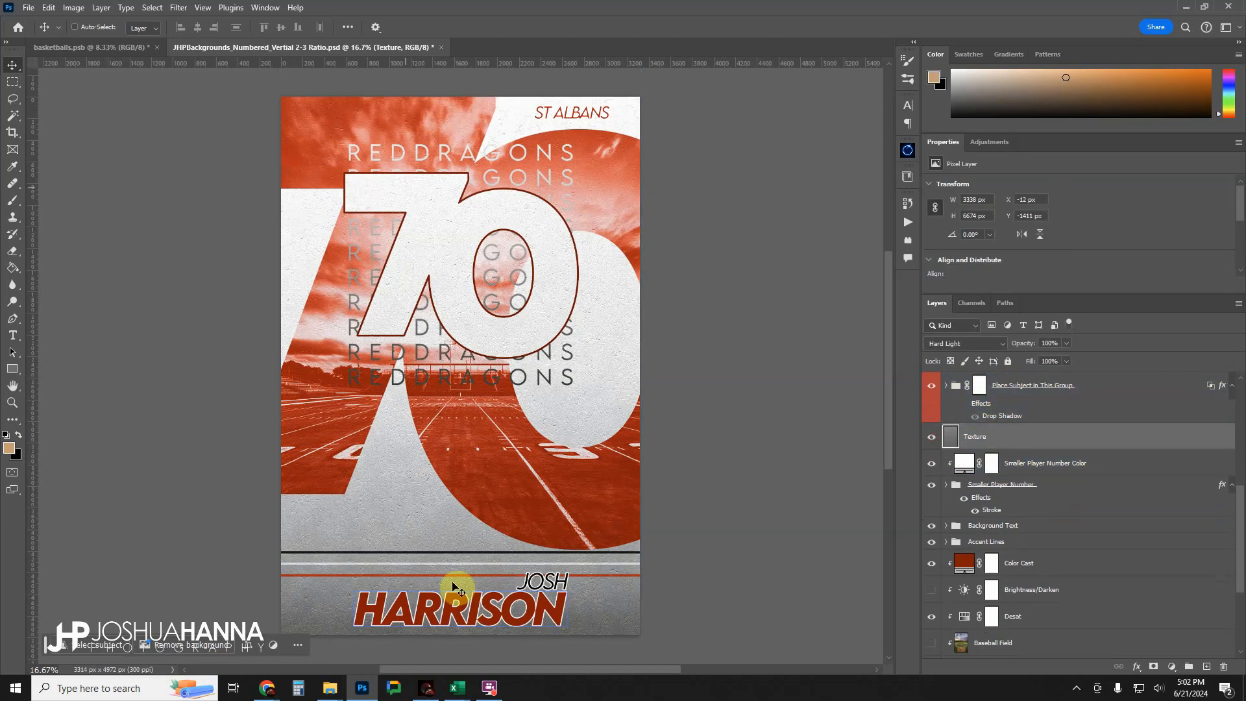
Select the Smaller Player Number group and toggle its visibility off and on to identify it on the poster.
{"action": "left_click", "coordinate": [1047, 455]}
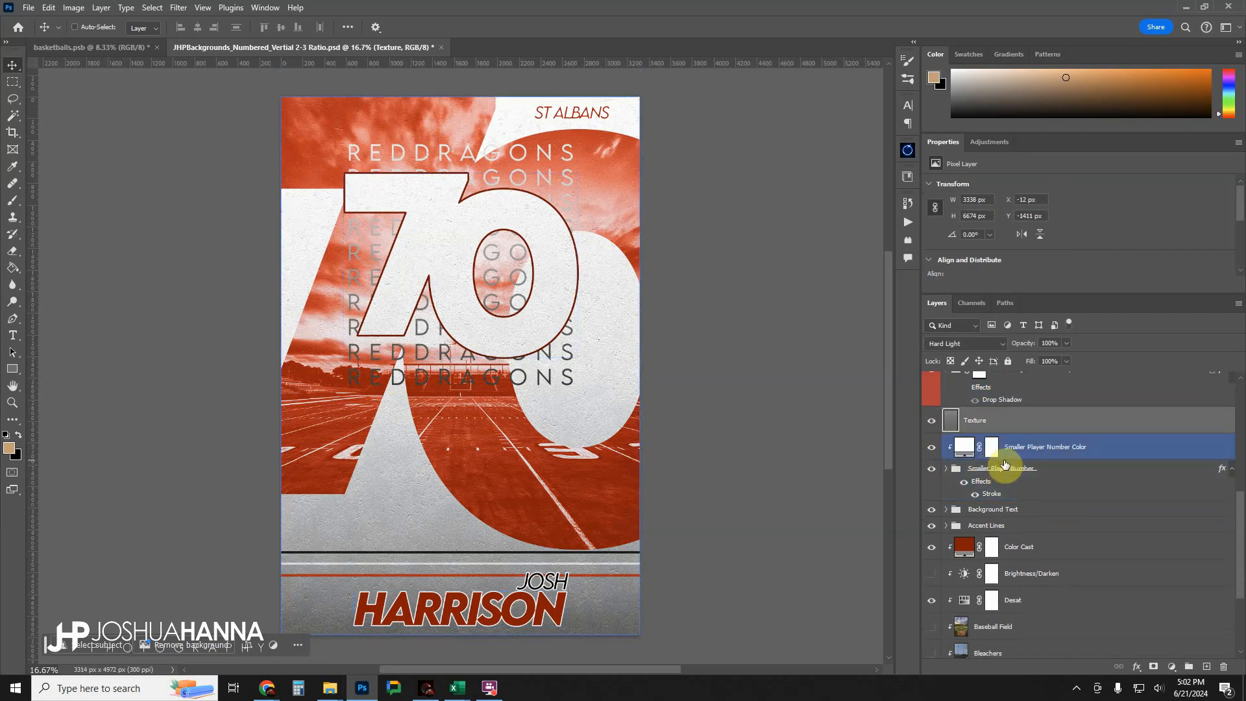
{"action": "left_click", "coordinate": [1002, 468]}
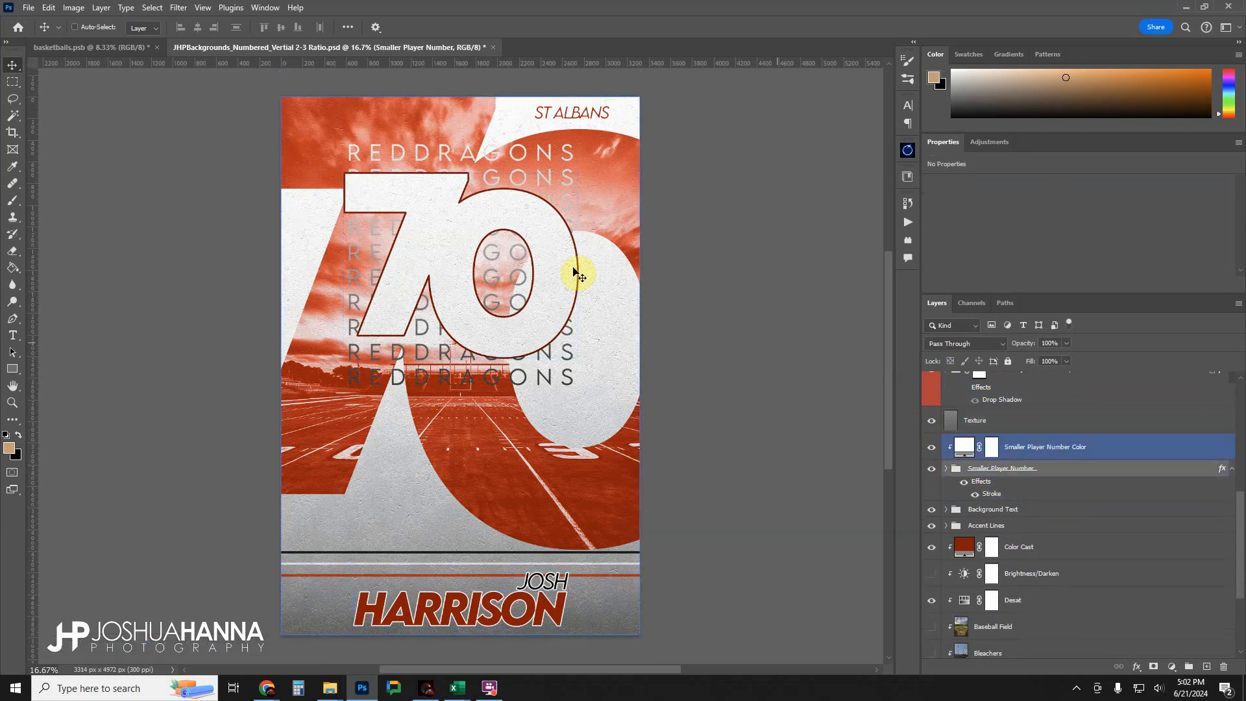
{"action": "left_click", "coordinate": [932, 468]}
{"action": "left_click", "coordinate": [932, 469]}
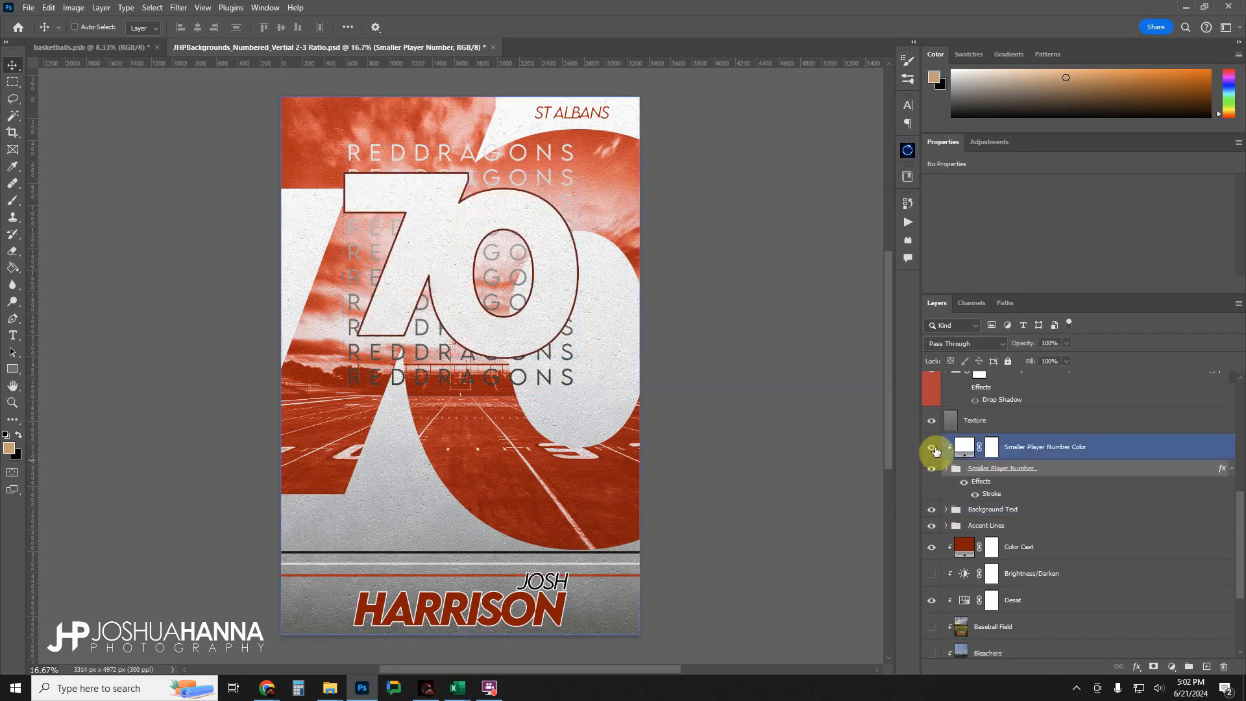
Select the Smaller Player Number Color layer and toggle its visibility to compare the number's fill colour.
{"action": "left_click", "coordinate": [932, 447]}
{"action": "left_click", "coordinate": [931, 446]}
{"action": "left_click", "coordinate": [1009, 446]}
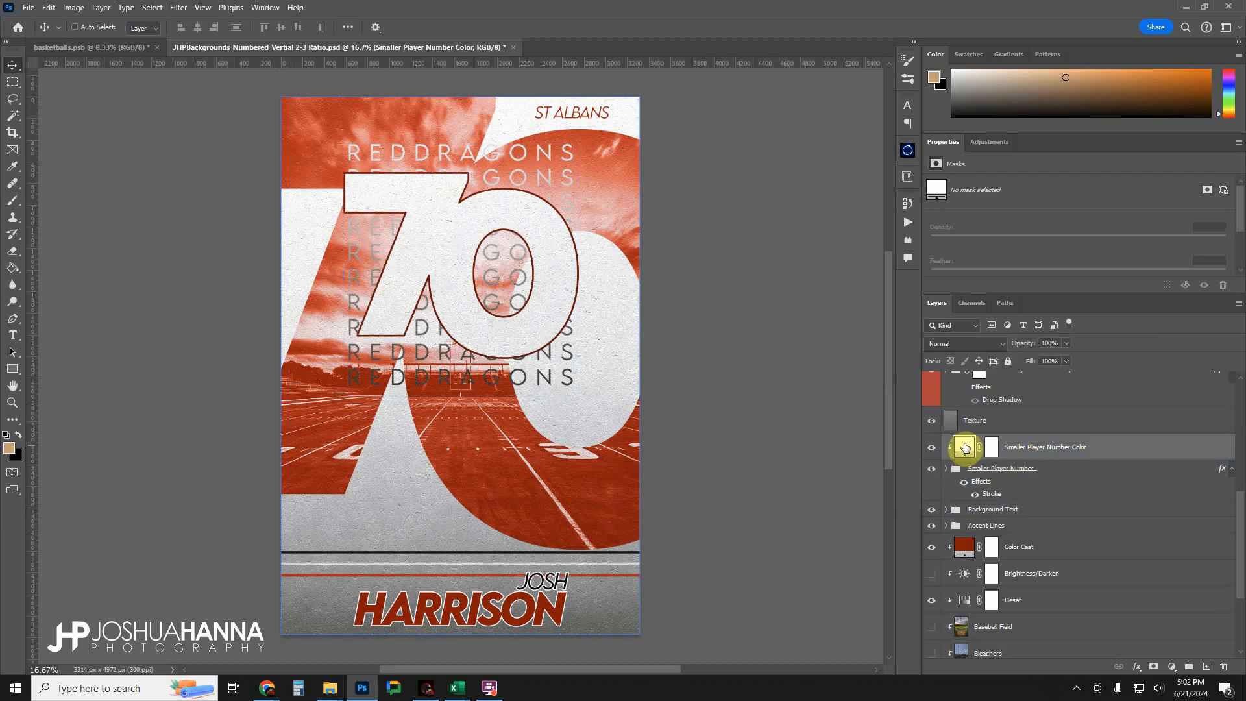
{"action": "left_click", "coordinate": [931, 447]}
{"action": "left_click", "coordinate": [932, 446]}
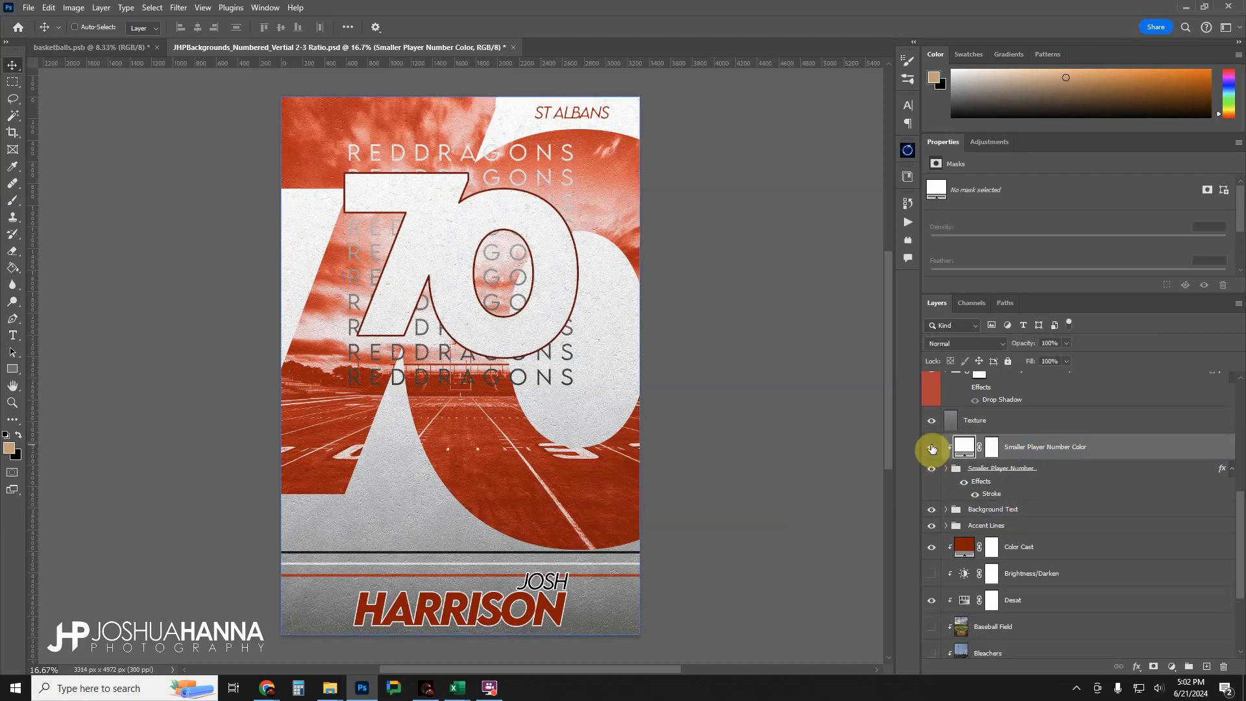
Expand the Smaller Player Number group and its Offset Digits subgroup to show the separate digit layers.
{"action": "left_click", "coordinate": [938, 468]}
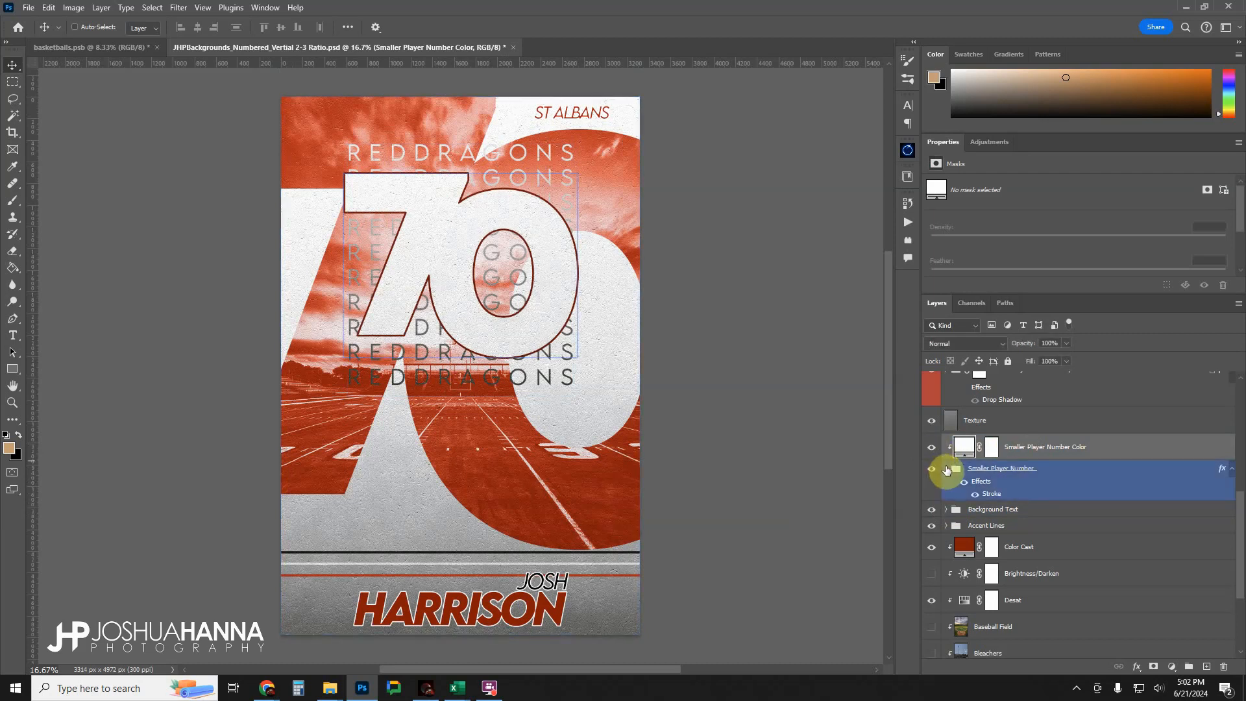
{"action": "left_click", "coordinate": [947, 469]}
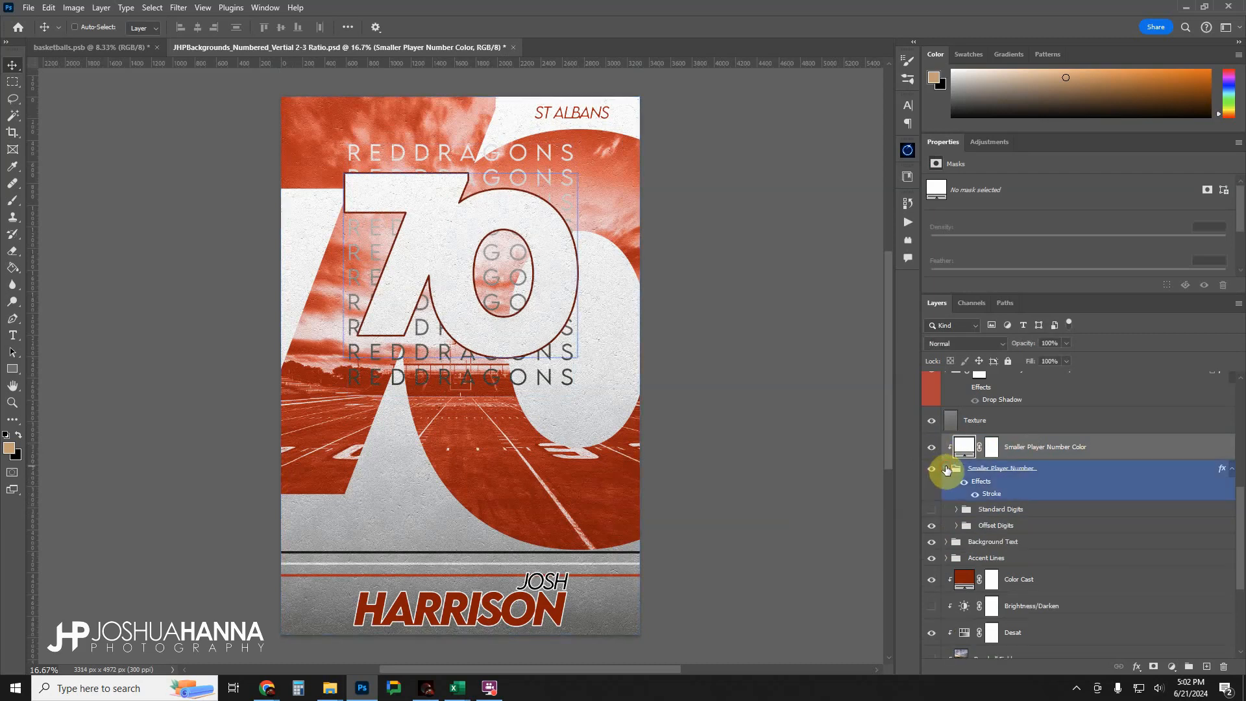
{"action": "left_click", "coordinate": [992, 524]}
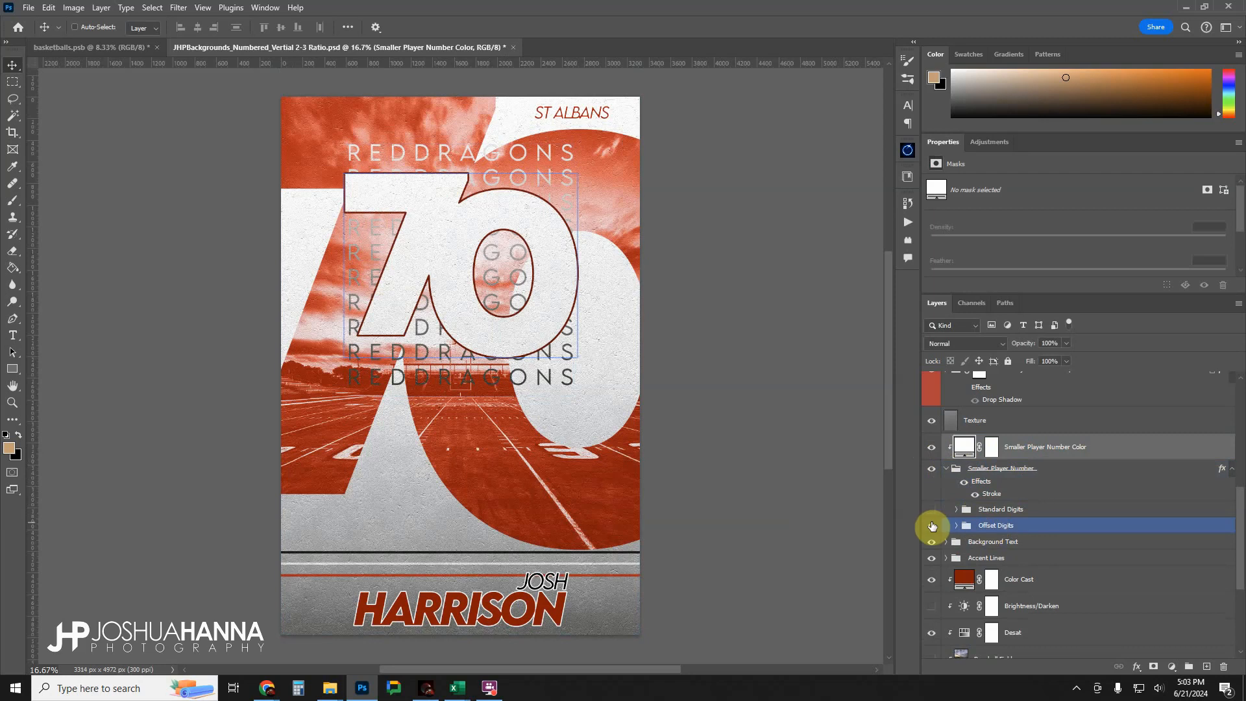
{"action": "left_click", "coordinate": [425, 224], "text": "ctrl"}
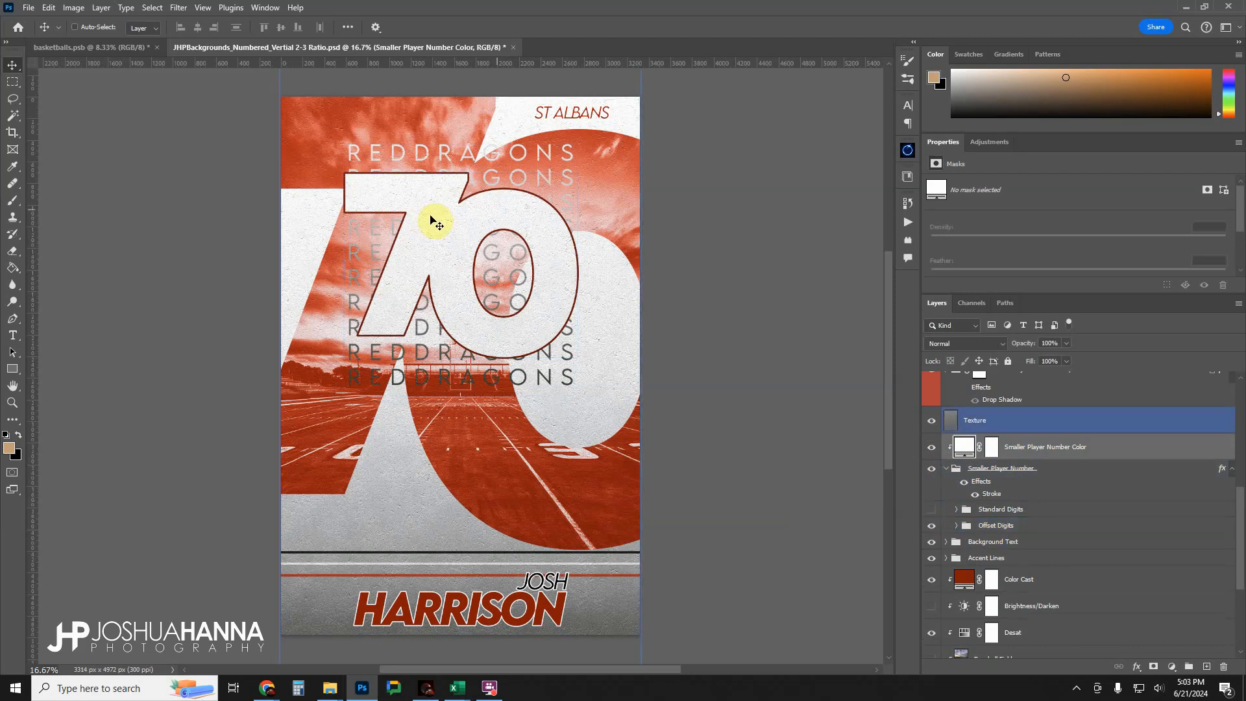
{"action": "left_click", "coordinate": [1123, 525]}
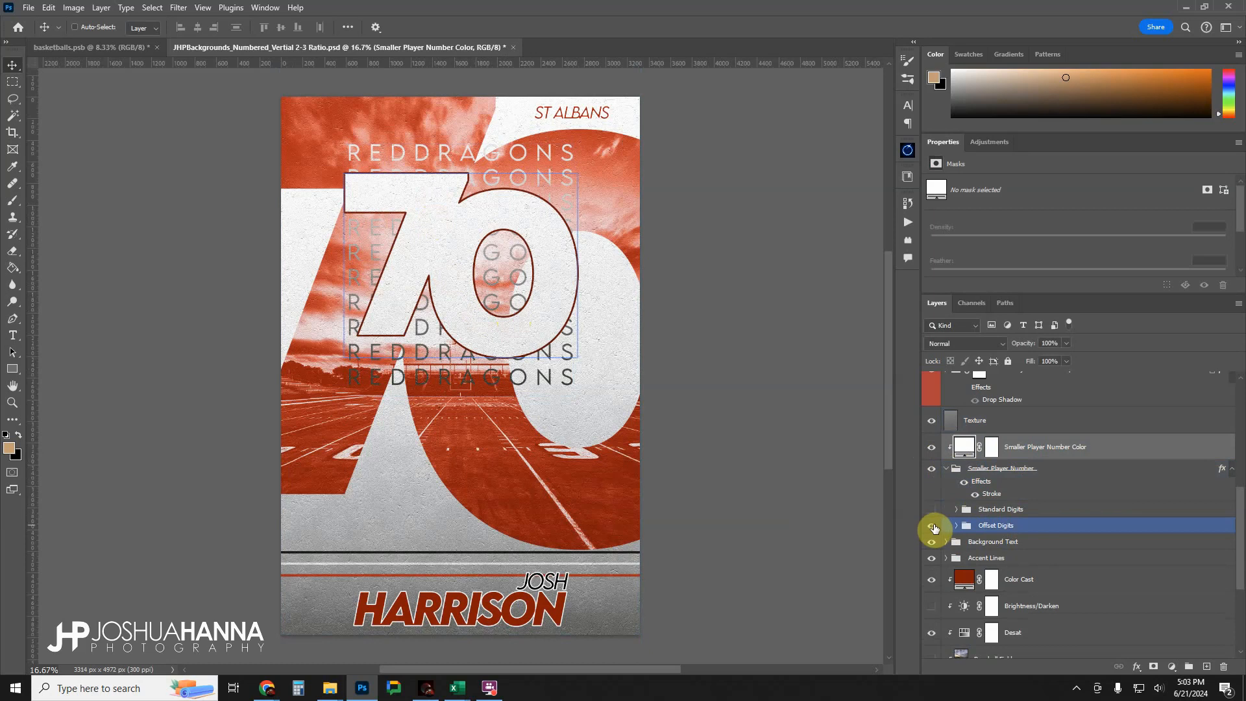
{"action": "left_click", "coordinate": [955, 525]}
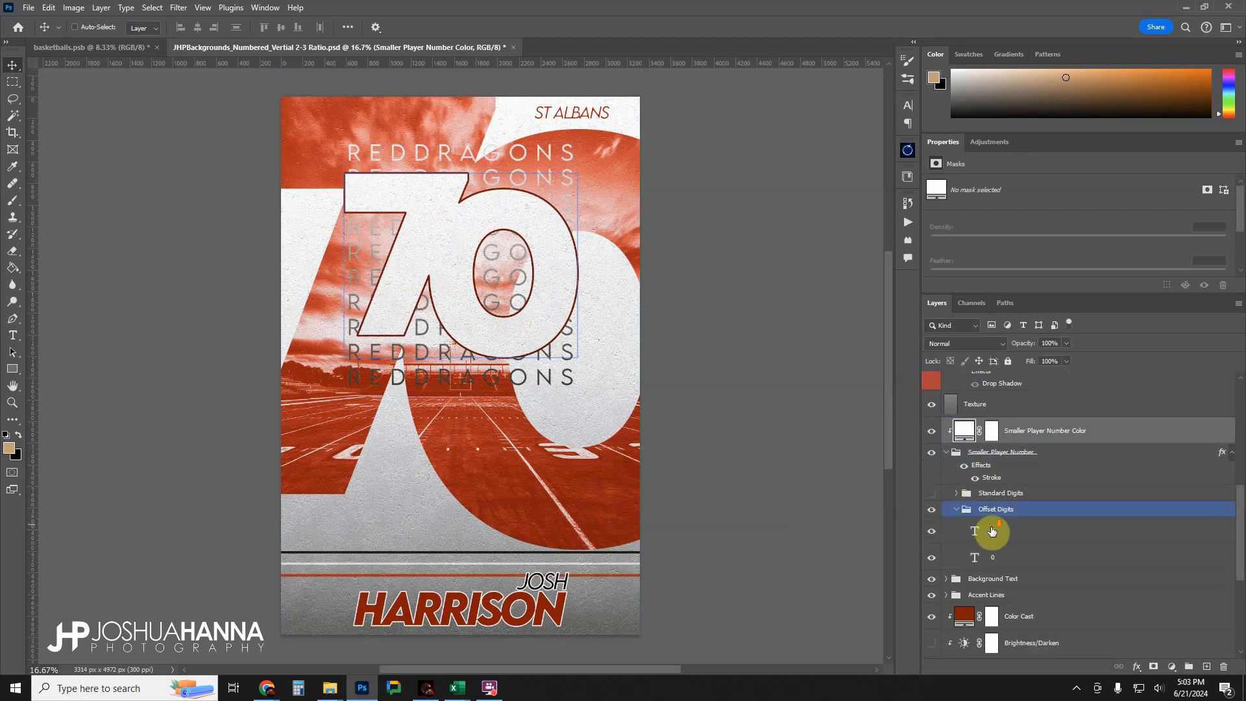
Toggle the separate 7 and 0 text layers in Offset Digits off and on, and collapse the subgroup.
{"action": "left_click", "coordinate": [991, 531]}
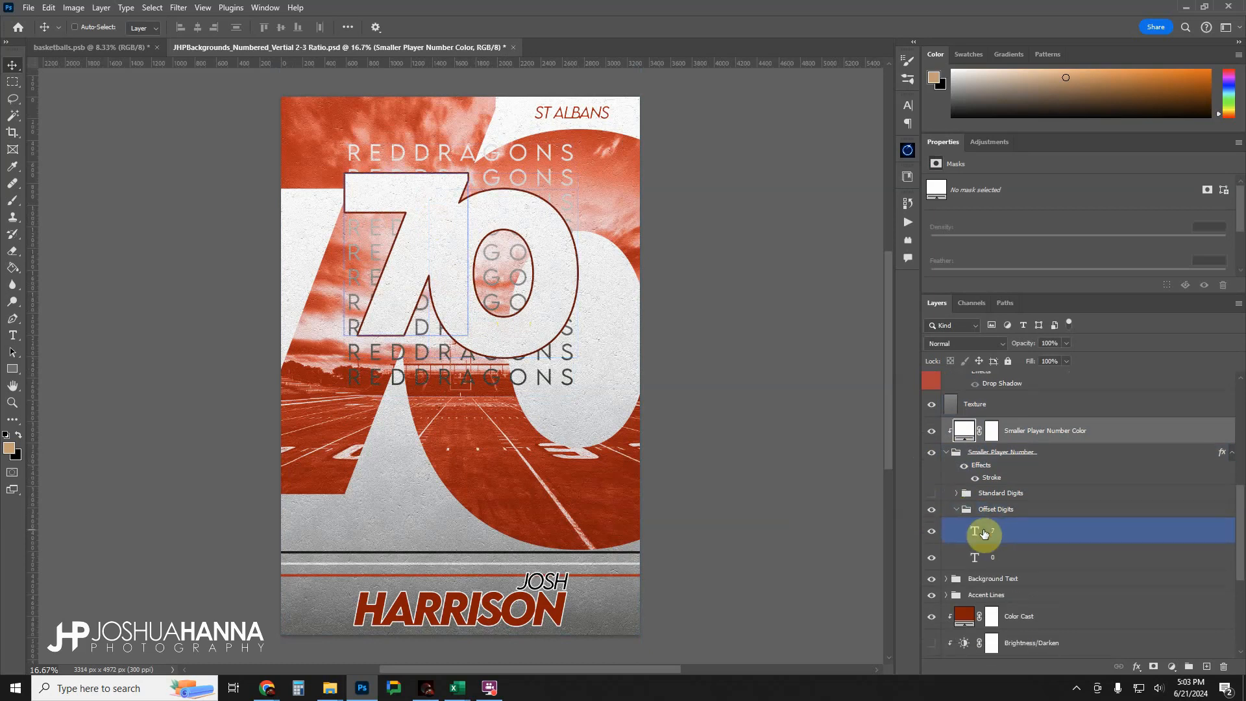
{"action": "left_click", "coordinate": [931, 533]}
{"action": "left_click", "coordinate": [932, 533]}
{"action": "left_click", "coordinate": [933, 559]}
{"action": "left_click", "coordinate": [934, 560]}
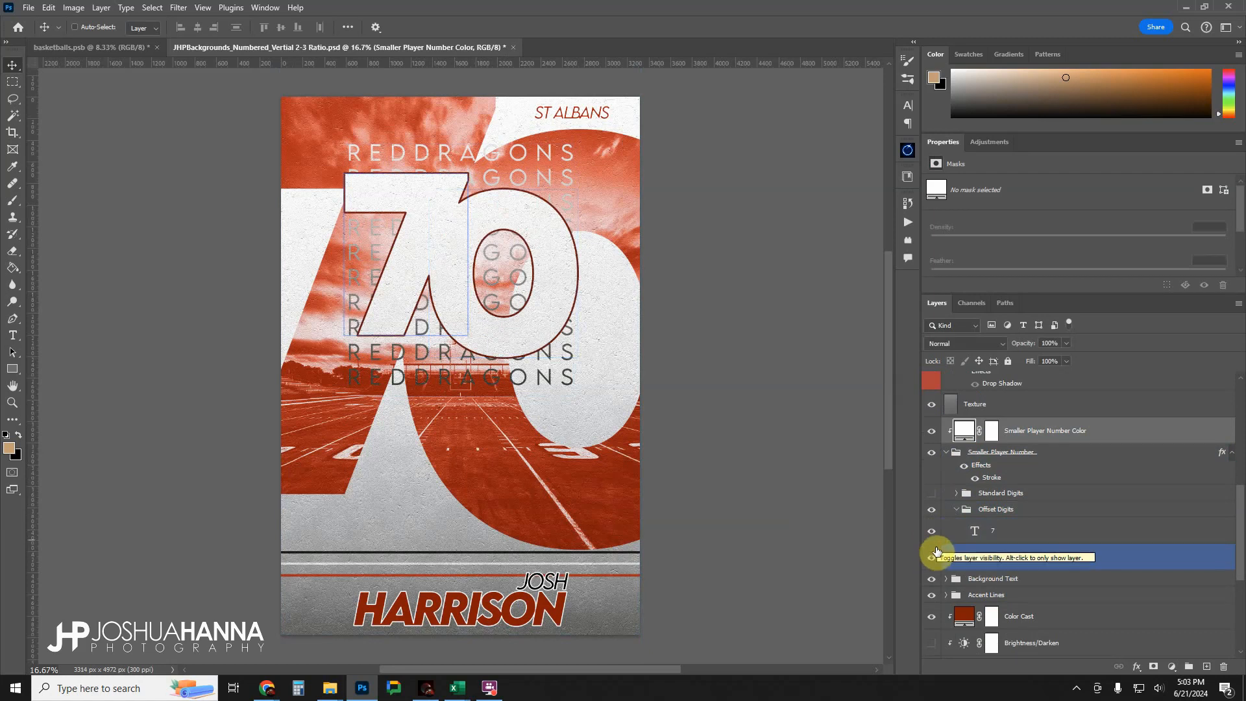
{"action": "left_click", "coordinate": [964, 509]}
{"action": "left_click", "coordinate": [957, 509]}
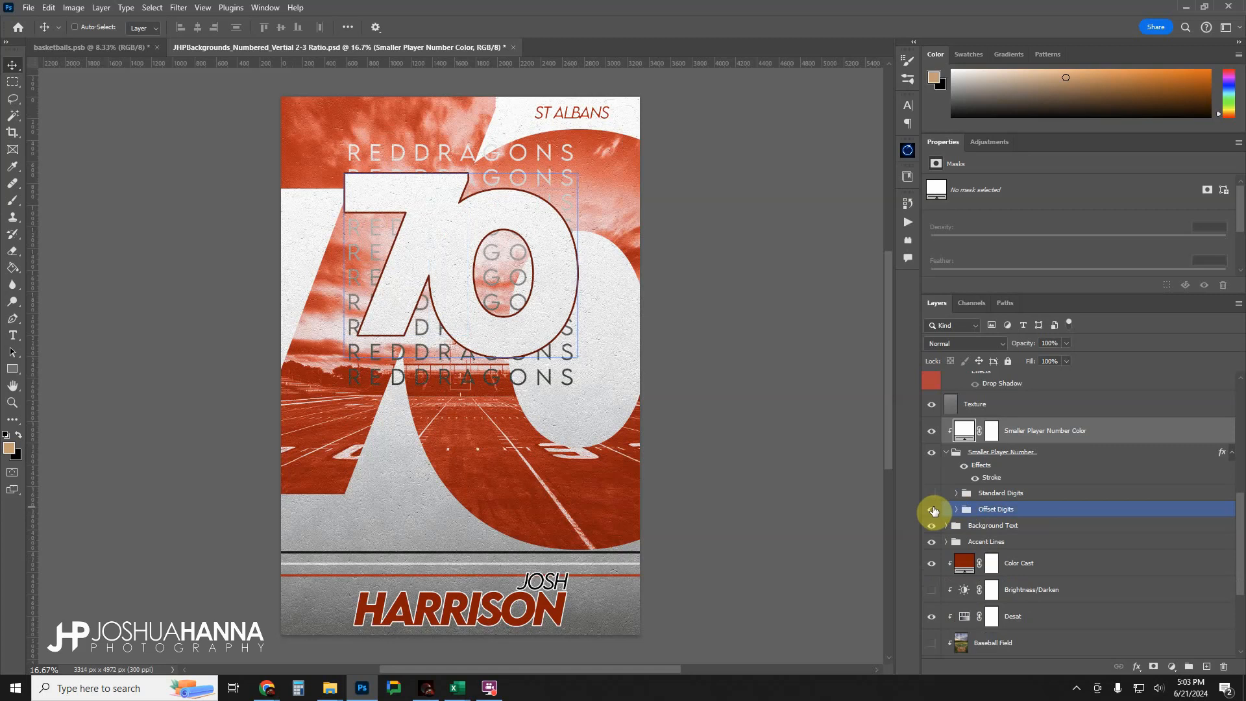
Switch the smaller player number from Offset Digits to Standard Digits and toggle its 70 text layer to identify it.
{"action": "left_click", "coordinate": [932, 510]}
{"action": "left_click", "coordinate": [932, 493]}
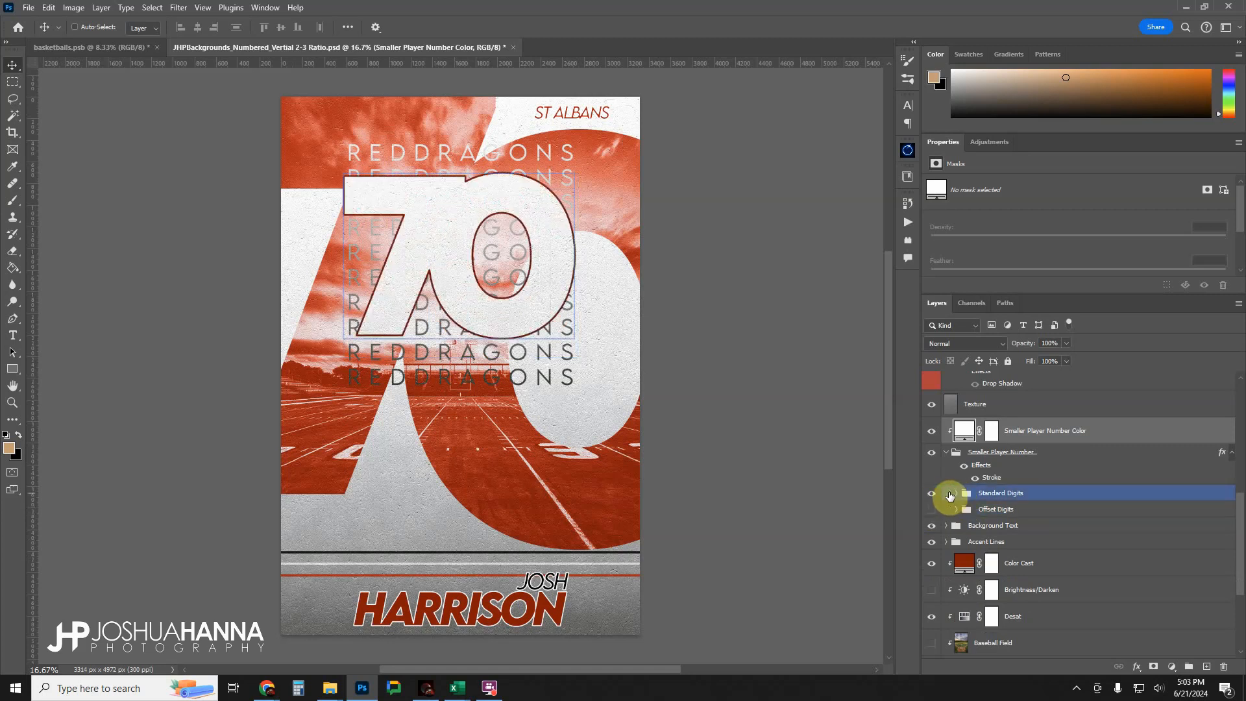
{"action": "left_click", "coordinate": [995, 497]}
{"action": "left_click", "coordinate": [957, 493]}
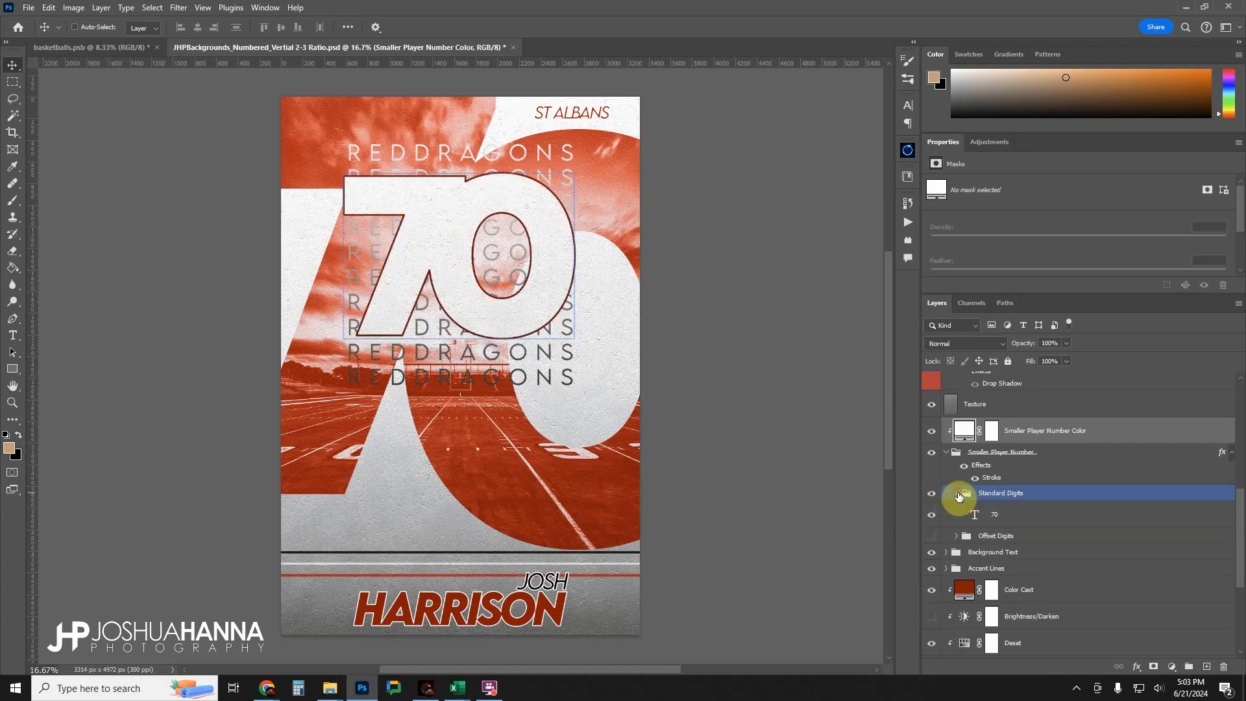
{"action": "left_click", "coordinate": [988, 517]}
{"action": "left_click", "coordinate": [933, 515]}
{"action": "left_click", "coordinate": [933, 514]}
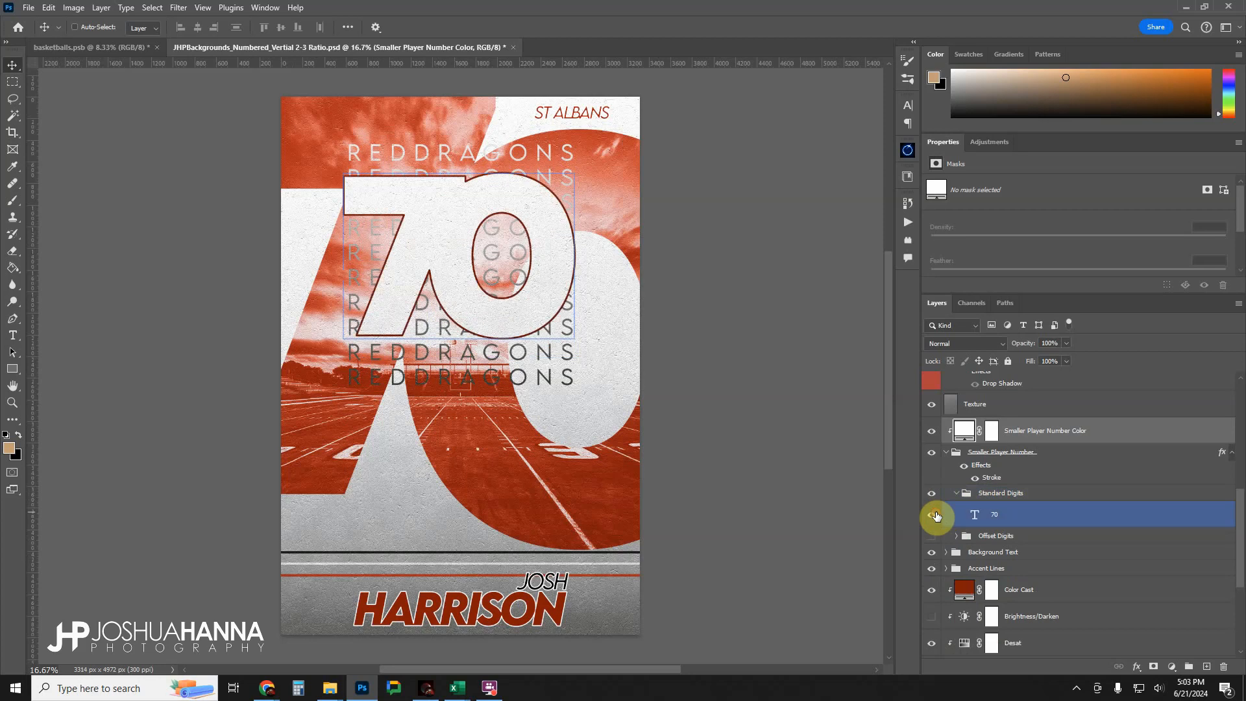
{"action": "left_click", "coordinate": [992, 404]}
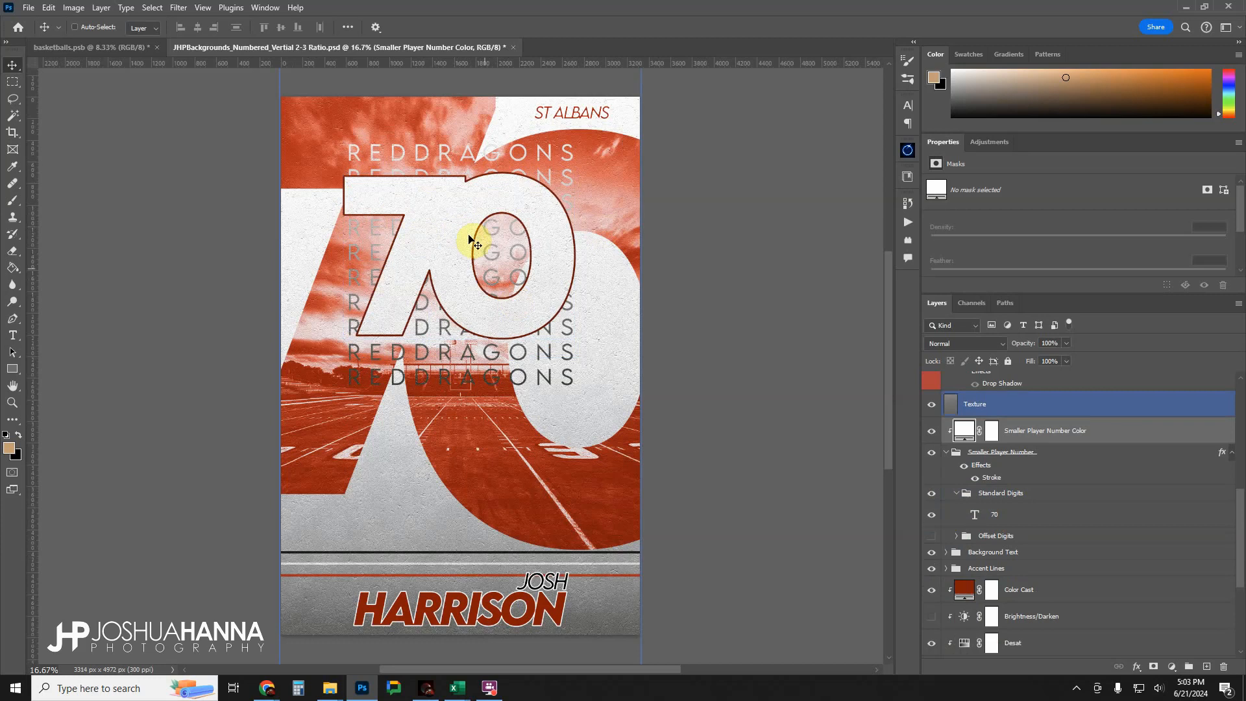
Hide Standard Digits, show Offset Digits again, and collapse the Smaller Player Number group.
{"action": "left_click", "coordinate": [961, 495]}
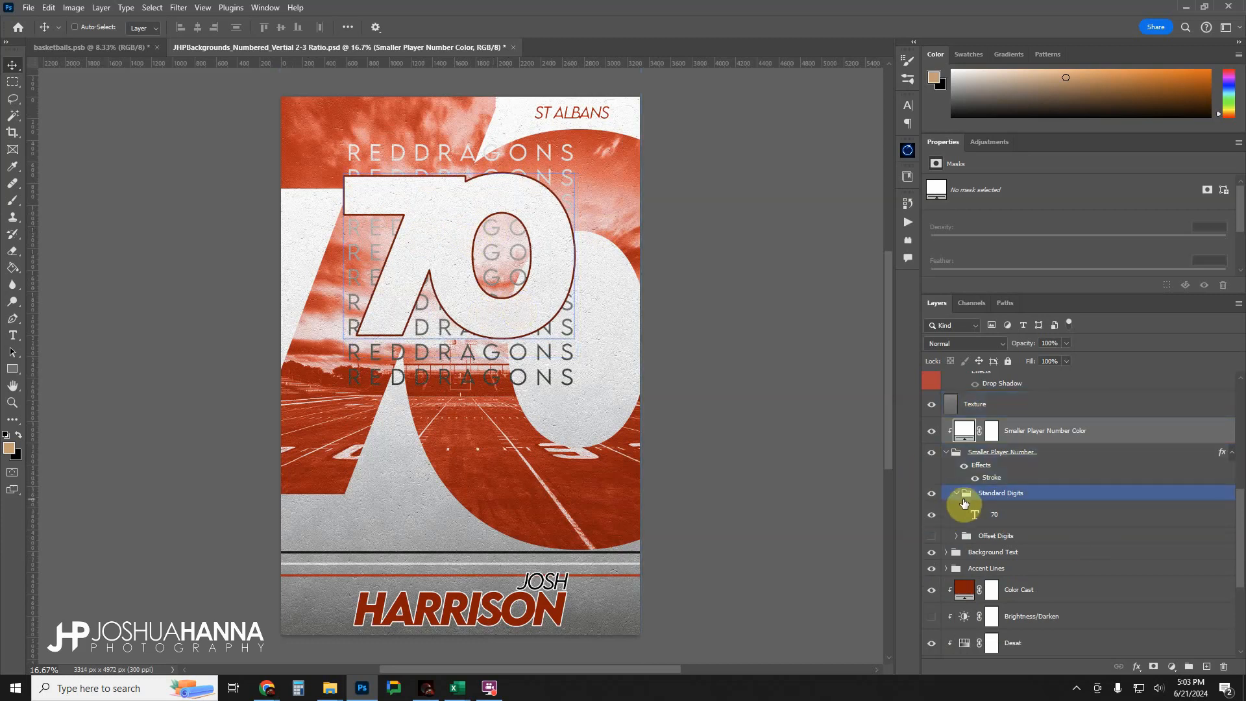
{"action": "left_click", "coordinate": [956, 493]}
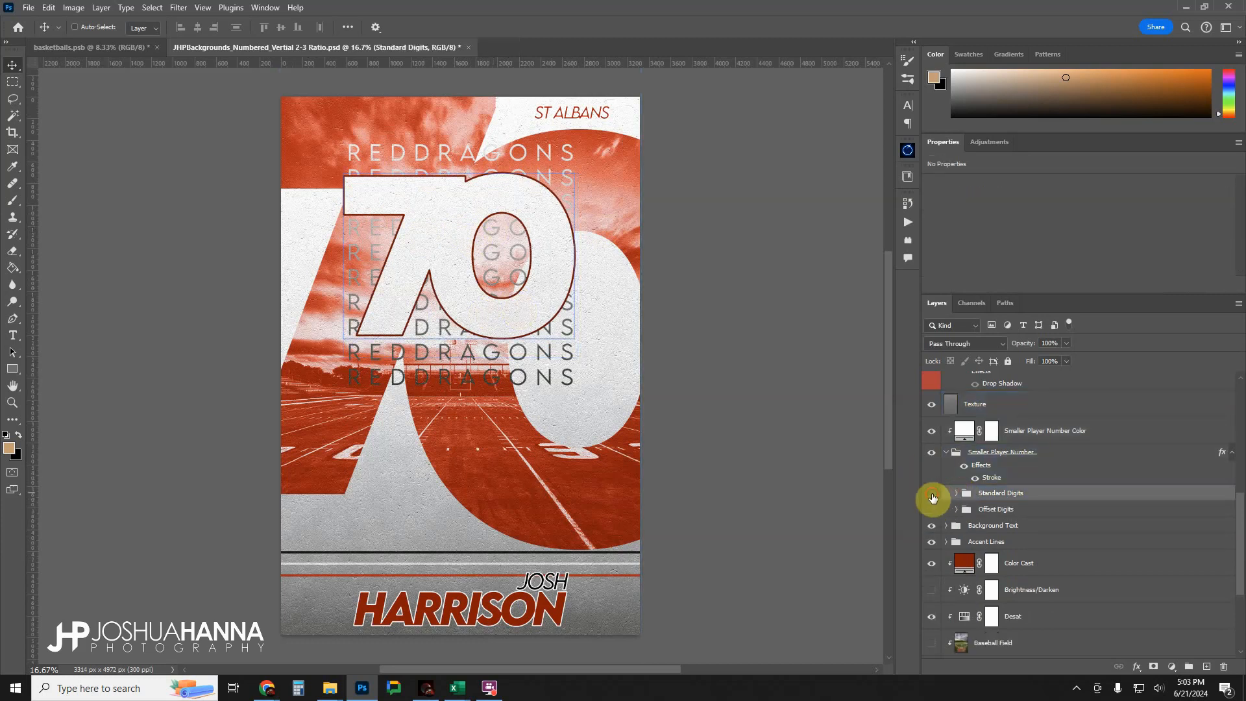
{"action": "left_click", "coordinate": [931, 493]}
{"action": "left_click", "coordinate": [931, 509]}
{"action": "left_click", "coordinate": [991, 527]}
{"action": "left_click", "coordinate": [953, 478]}
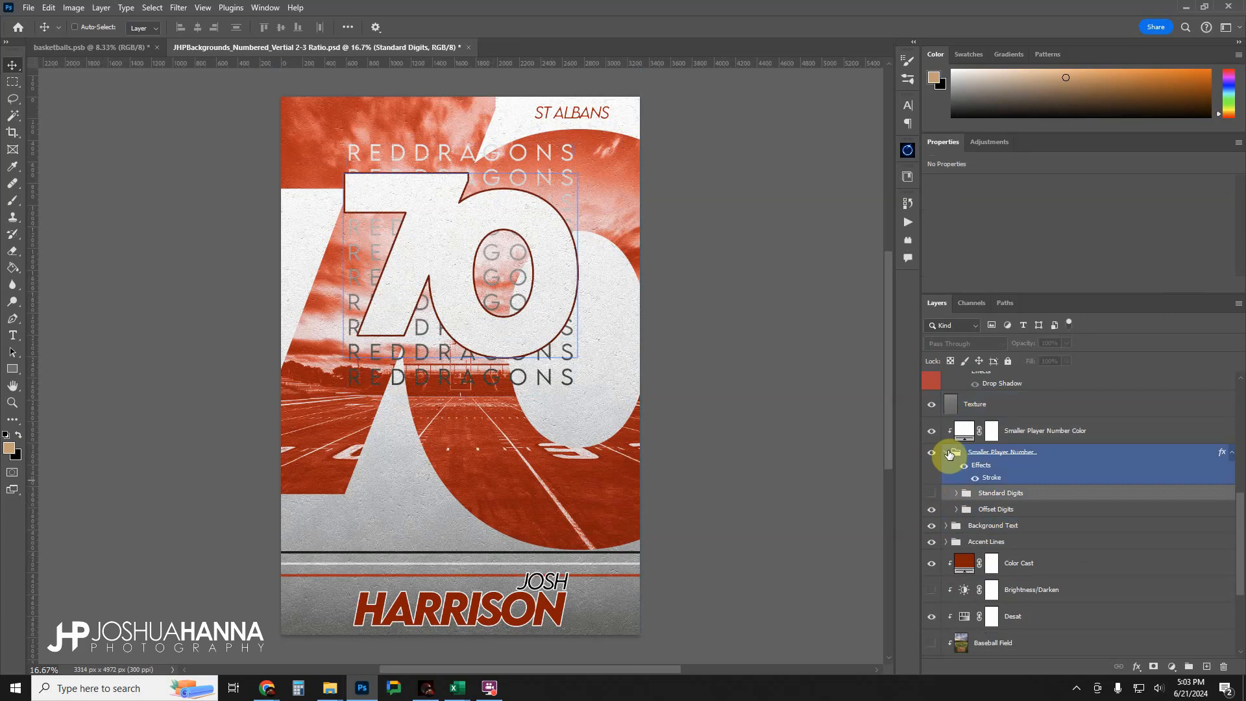
{"action": "left_click", "coordinate": [947, 453]}
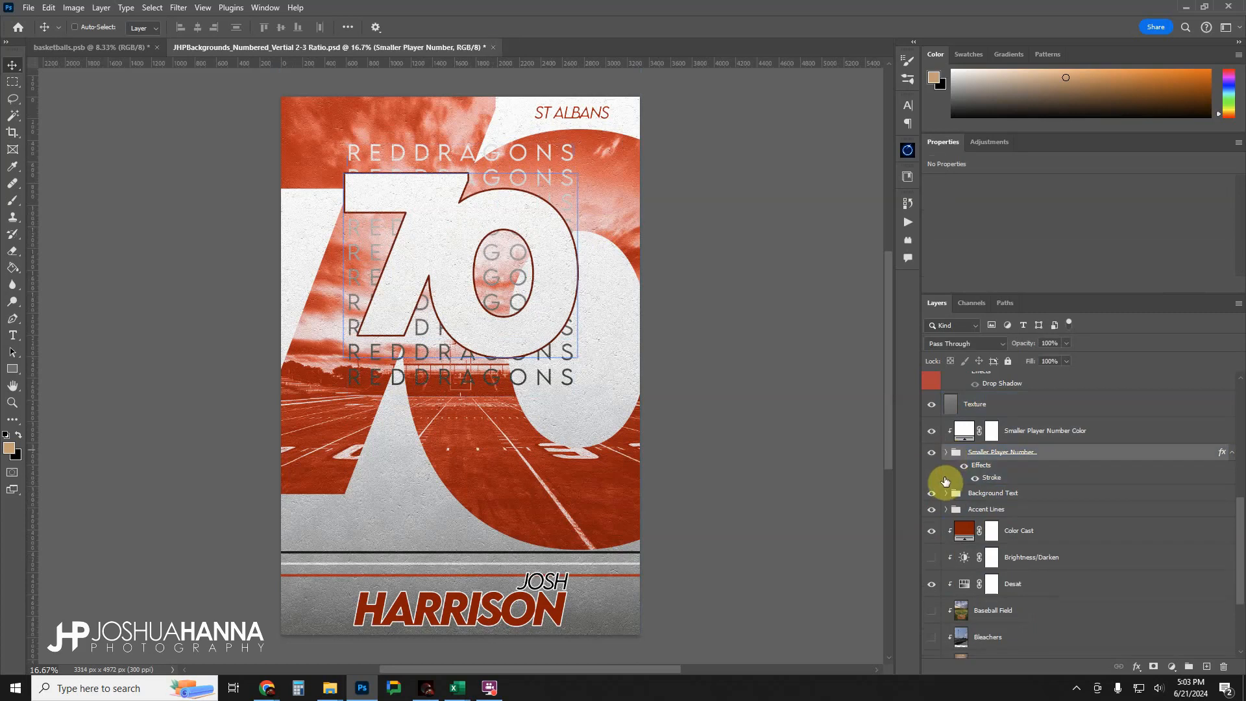
Toggle the Background Text group's visibility and expand it to examine its gradient and repeated text layers.
{"action": "left_click", "coordinate": [938, 493]}
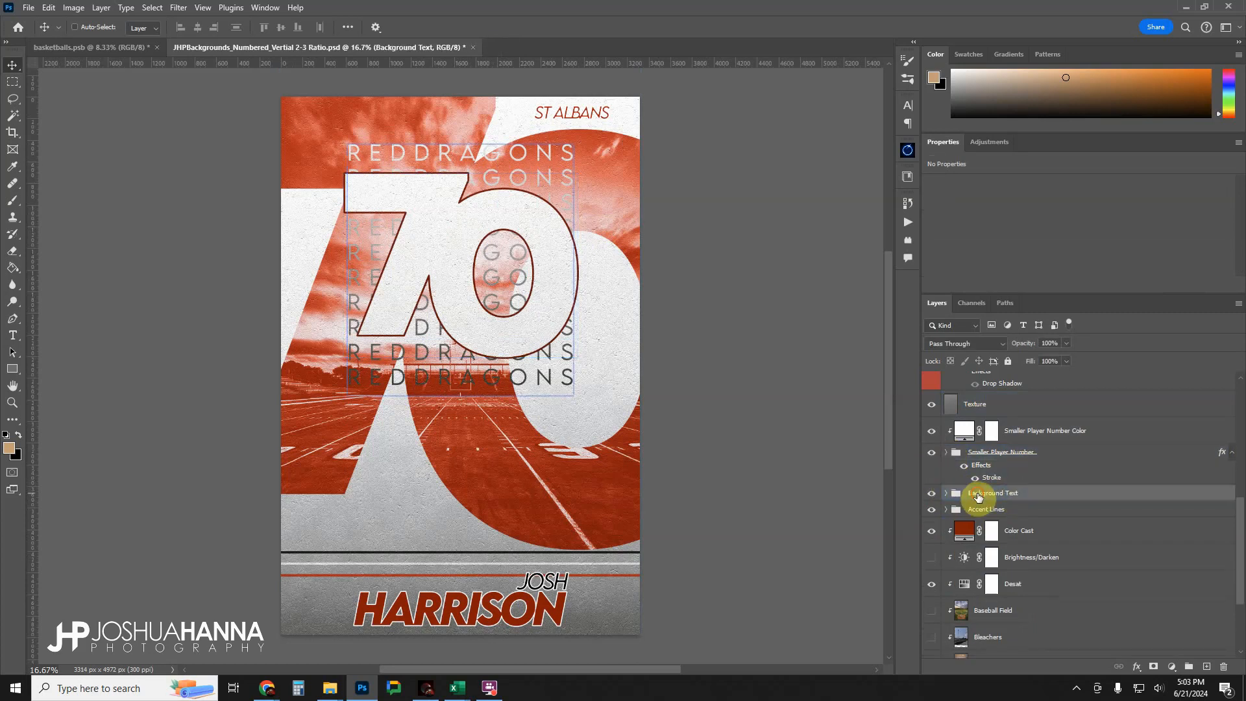
{"action": "left_click", "coordinate": [933, 493]}
{"action": "left_click", "coordinate": [933, 493]}
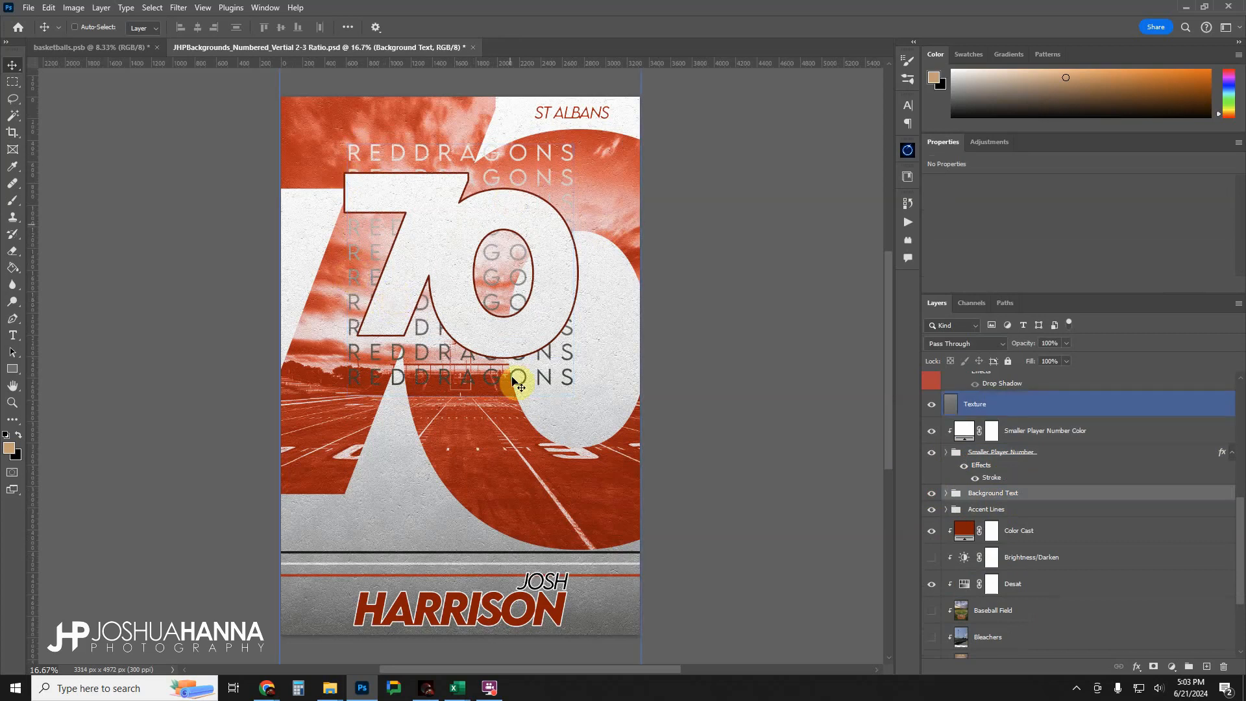
{"action": "left_click", "coordinate": [945, 494]}
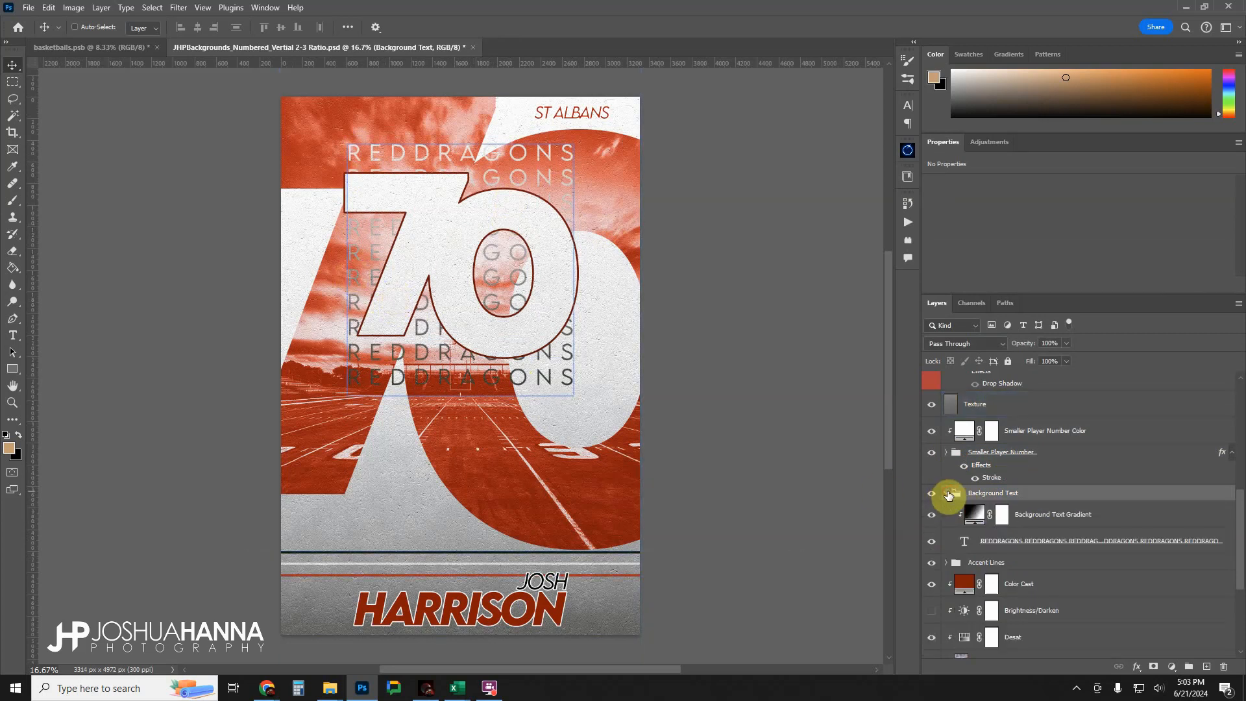
{"action": "left_click", "coordinate": [970, 527]}
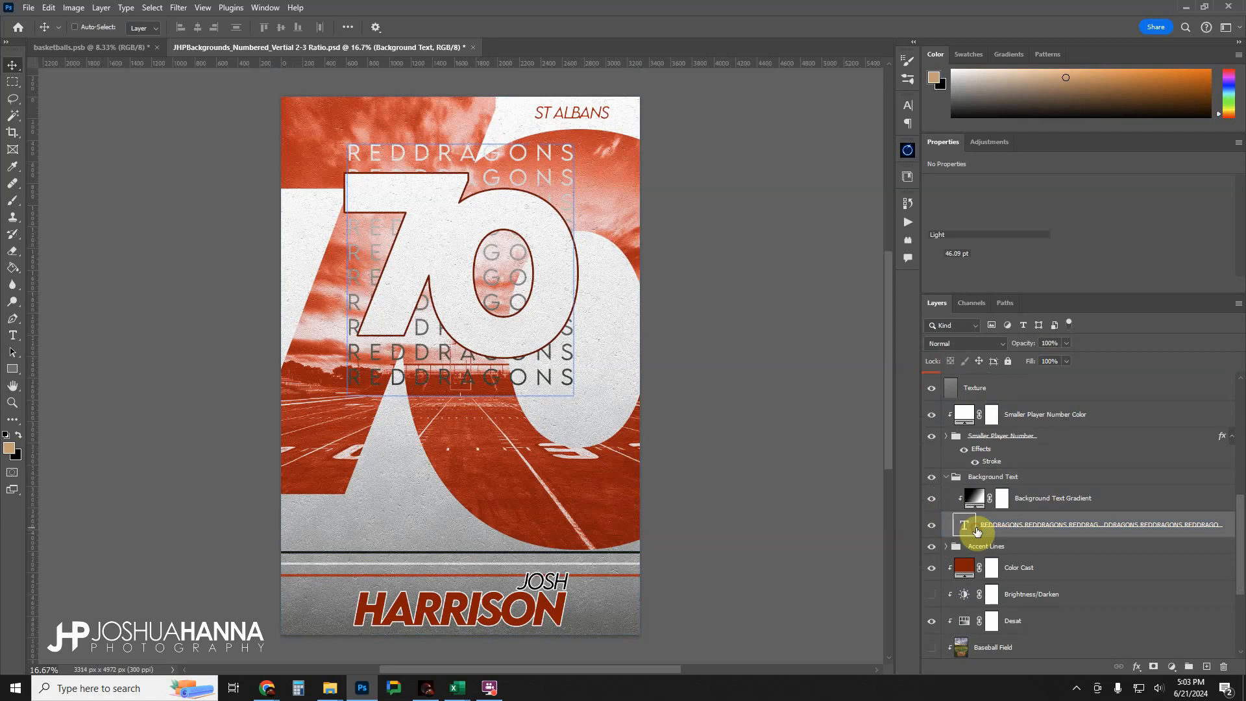
{"action": "left_click", "coordinate": [969, 499]}
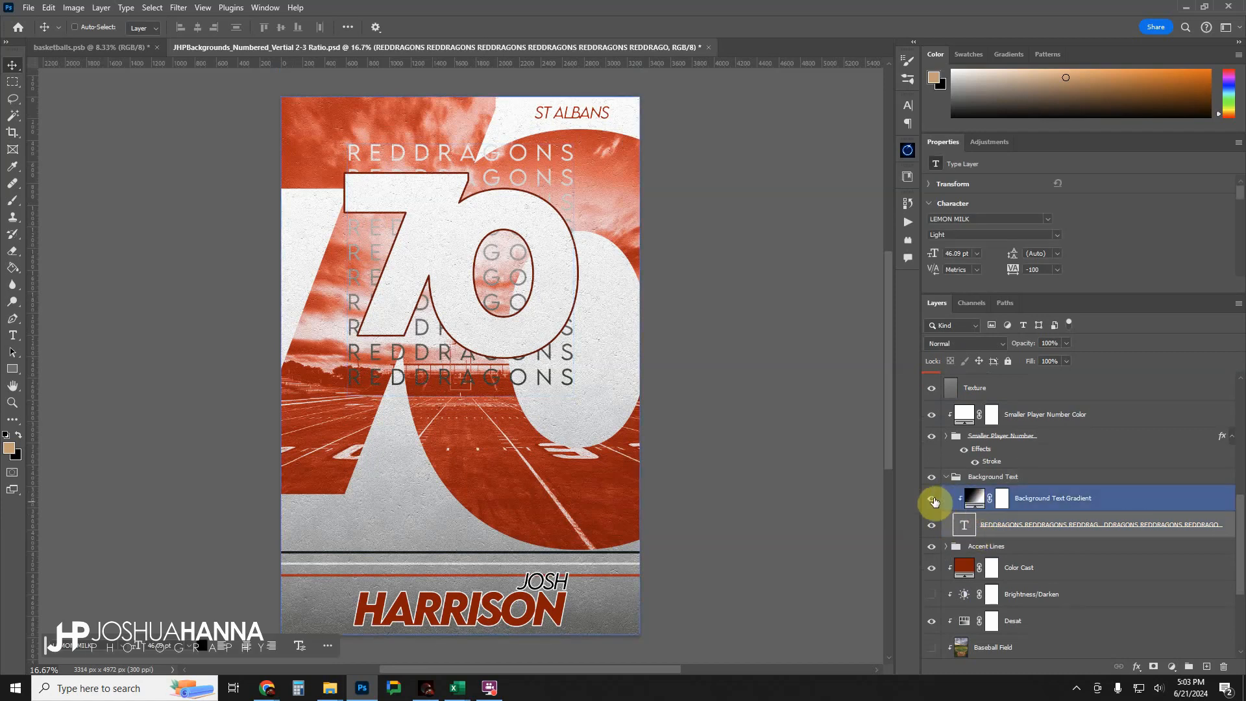
Replace all the repeated REDDRAGONS background text with a single LINCOLN.
{"action": "left_click", "coordinate": [965, 527]}
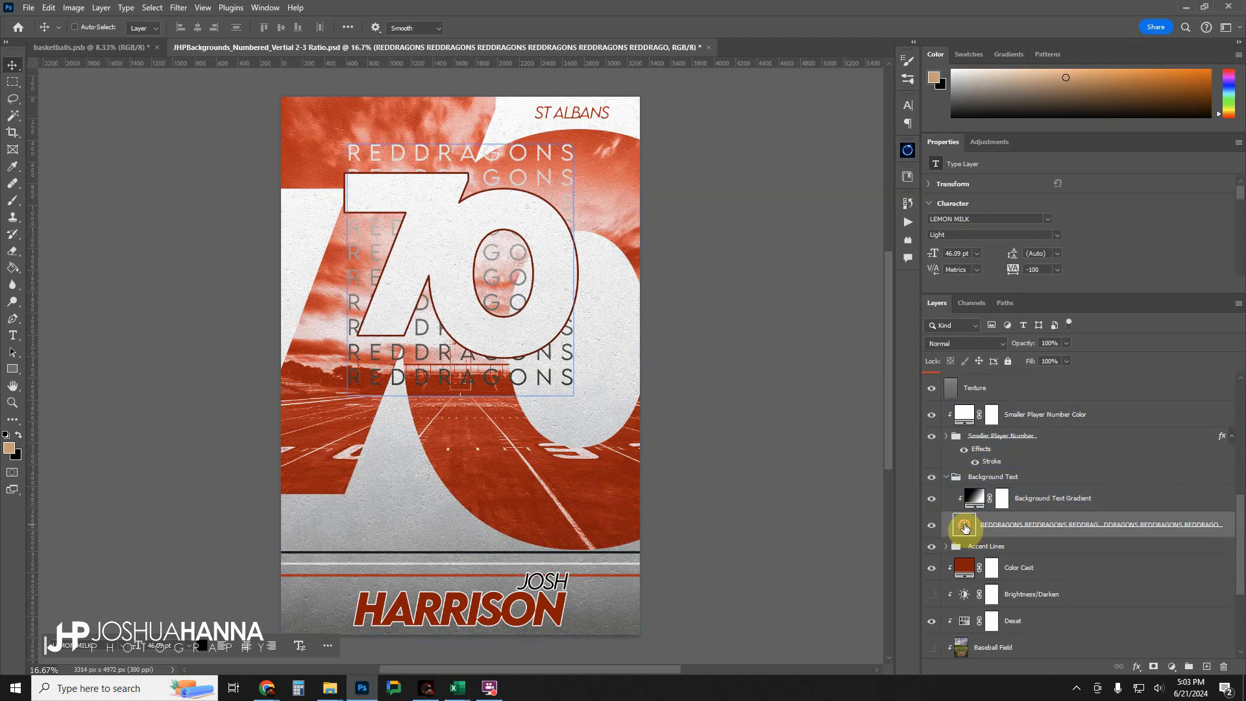
{"action": "double_click", "coordinate": [965, 528]}
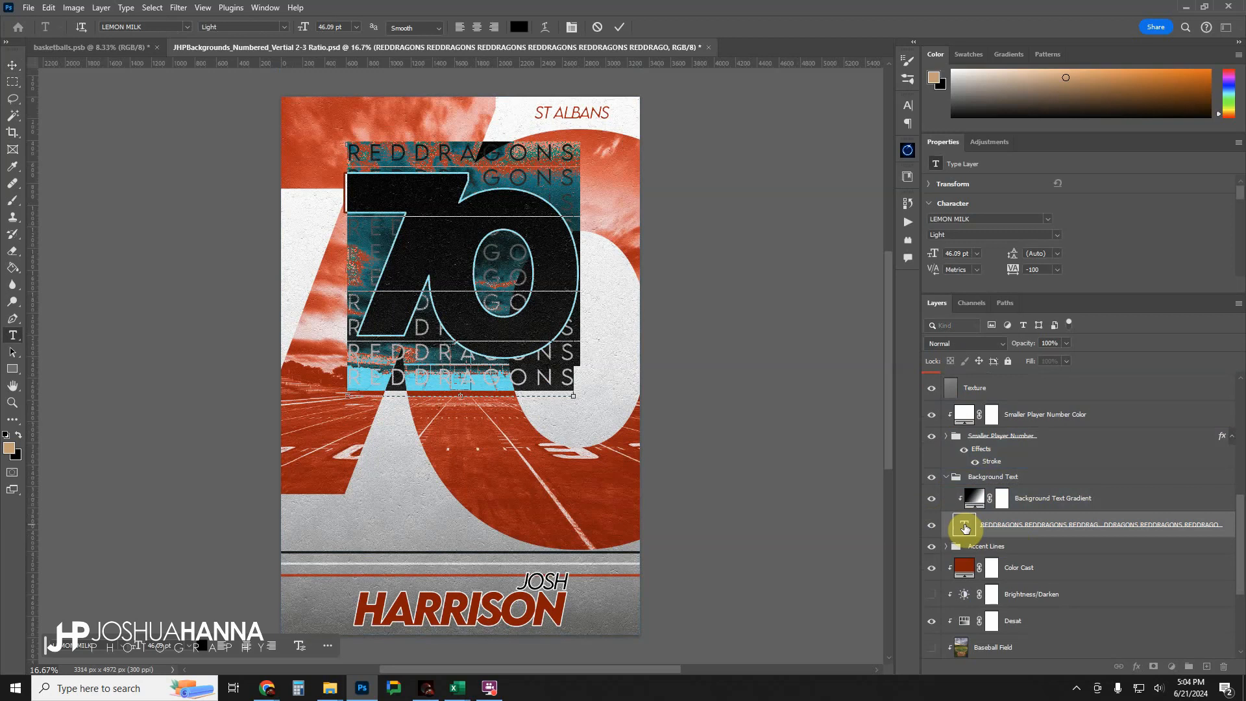
{"action": "key", "text": "BackSpace"}
{"action": "type", "text": "LIN"}
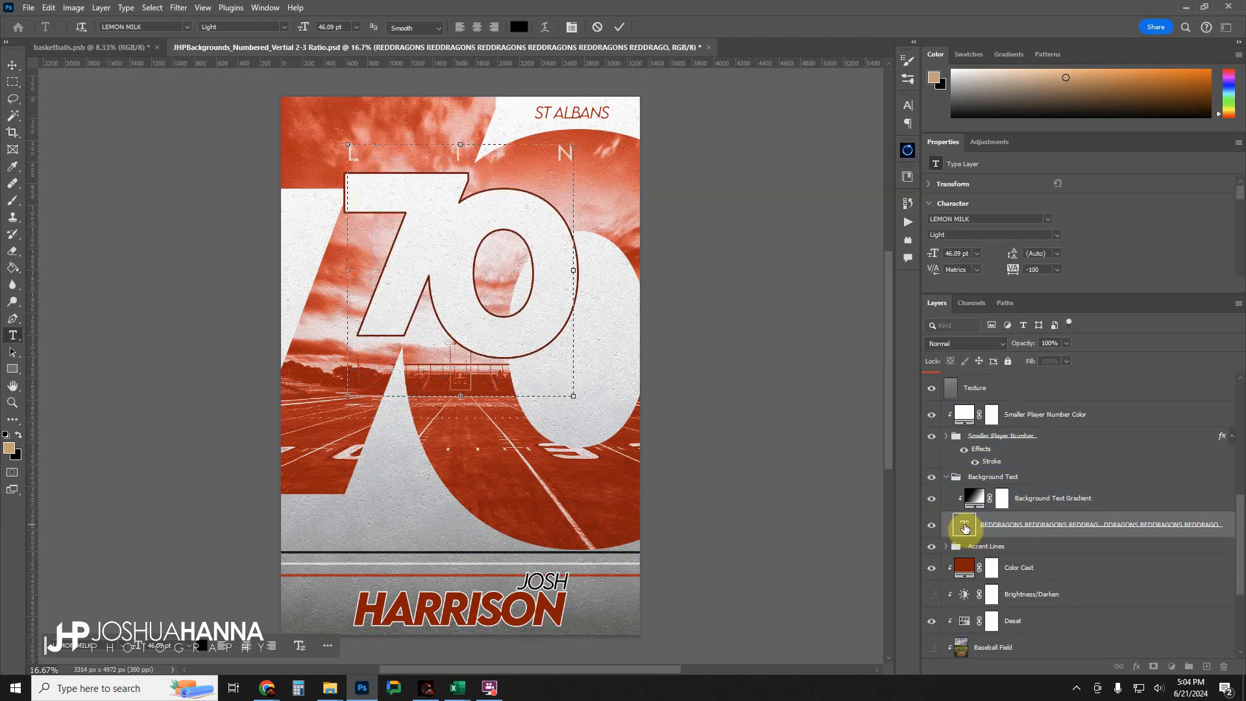
{"action": "type", "text": "COLN"}
Copy the word LINCOLN and repeat it down the rows to fill the background text box, and commit the text edit.
{"action": "key", "text": "shift+Left"}
{"action": "key", "text": "shift+Left"}
{"action": "key", "text": "shift+Left"}
{"action": "key", "text": "shift+Left"}
{"action": "key", "text": "shift+Left"}
{"action": "key", "text": "shift+Left"}
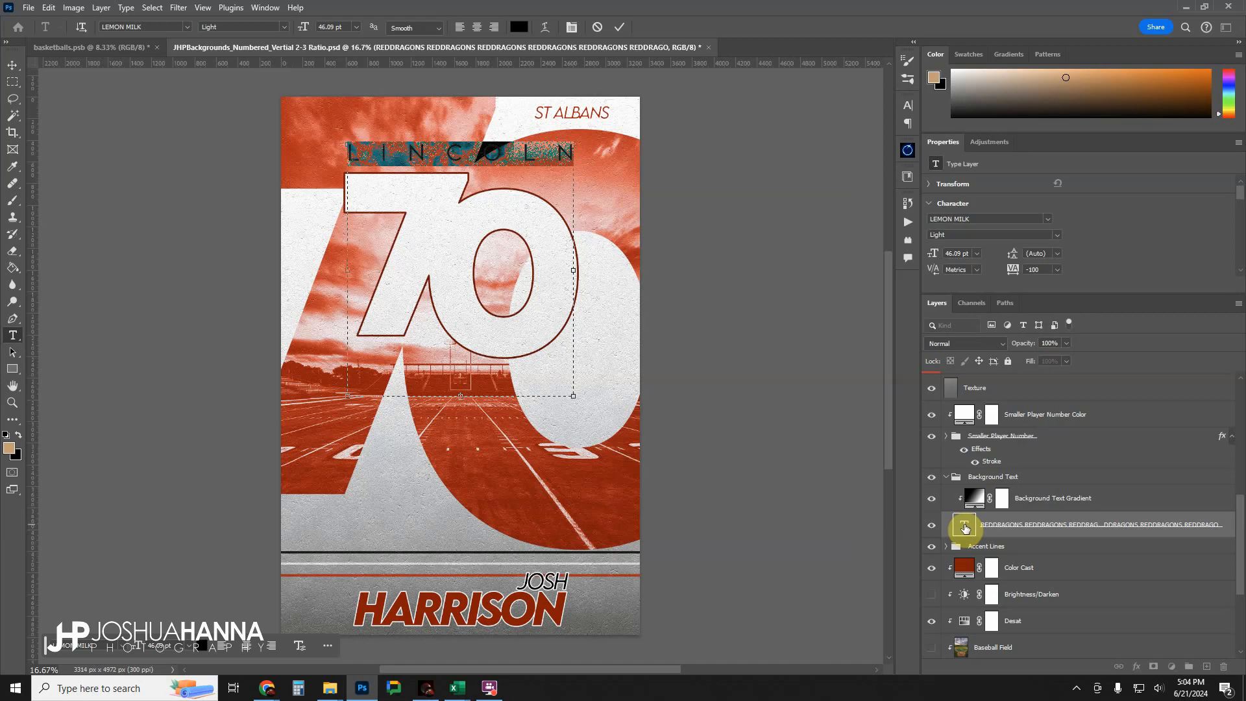
{"action": "left_click", "coordinate": [963, 526], "text": "ctrl"}
{"action": "key", "text": "Right"}
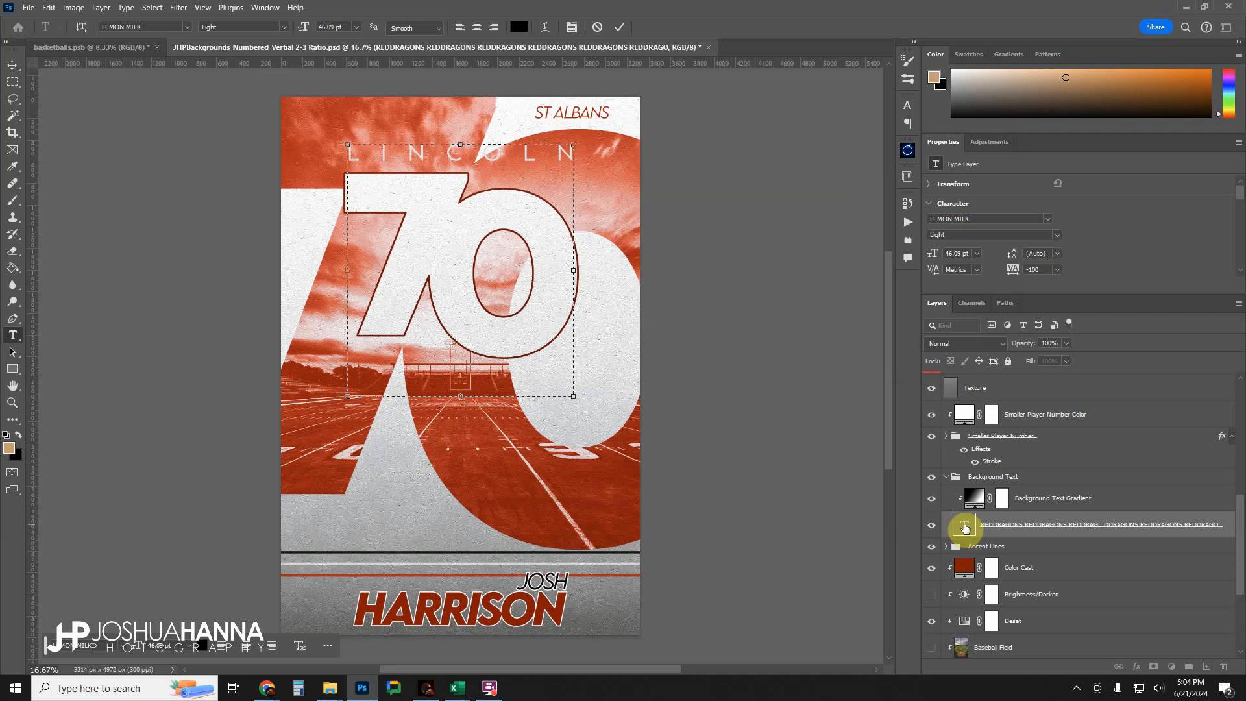
{"action": "left_click", "coordinate": [964, 527], "text": "ctrl"}
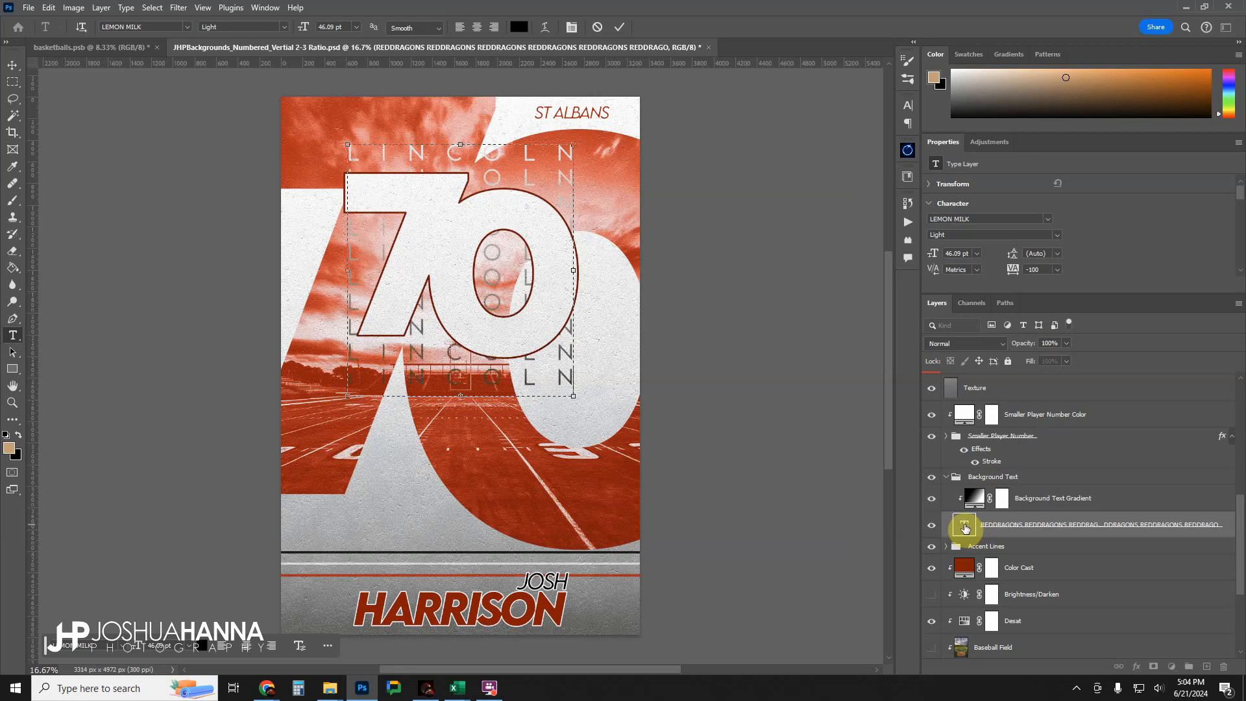
{"action": "left_click", "coordinate": [621, 28]}
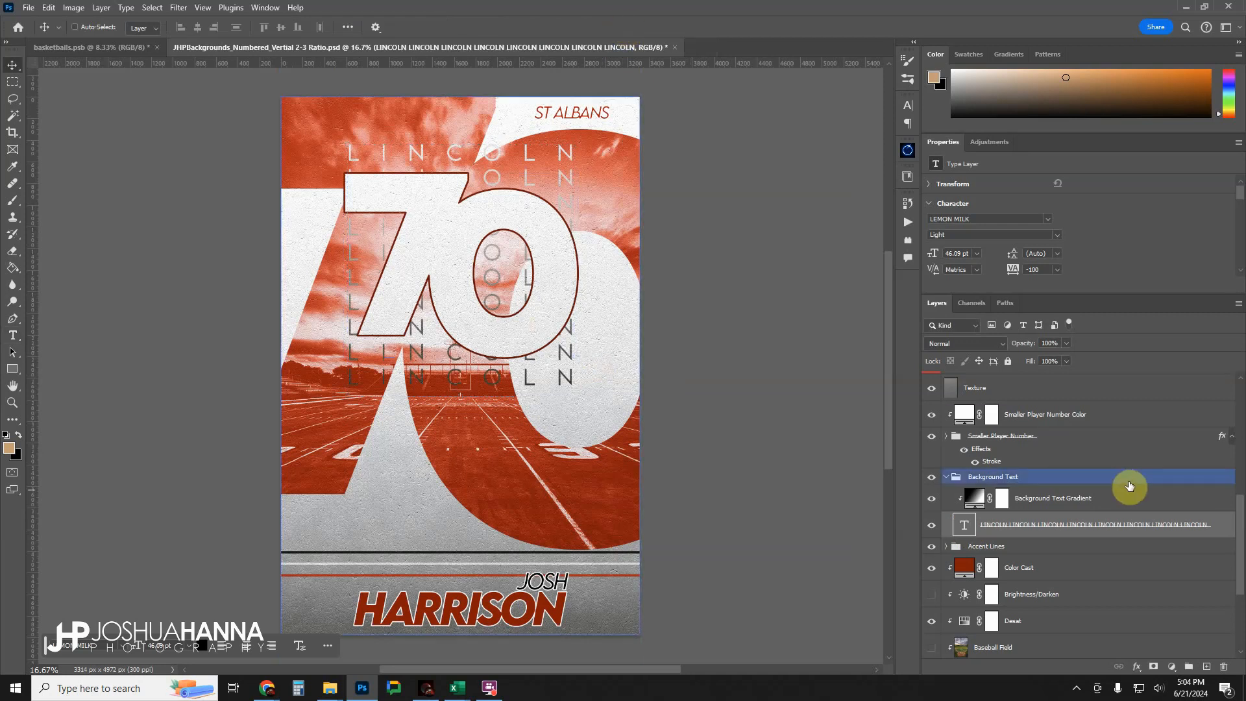
Hide the Background Text Gradient, try white (ffffff) as the background text color, cancel it, and show the gradient again.
{"action": "left_click", "coordinate": [974, 505]}
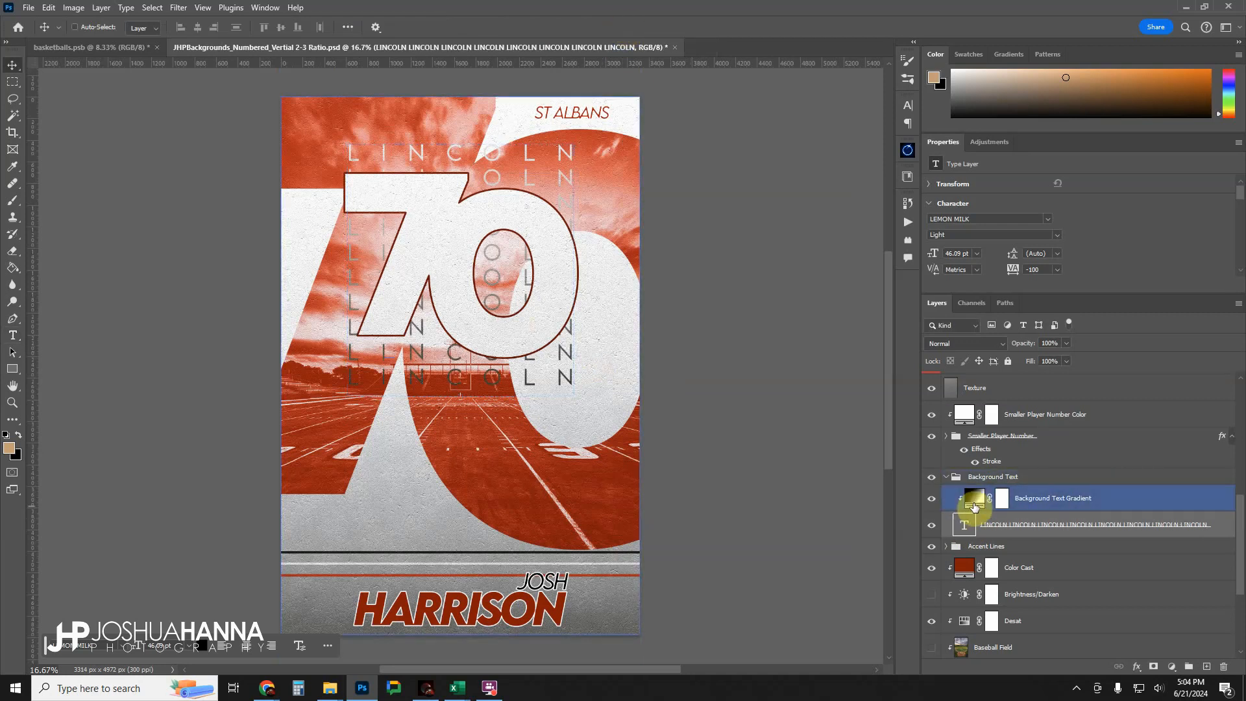
{"action": "left_click", "coordinate": [934, 504]}
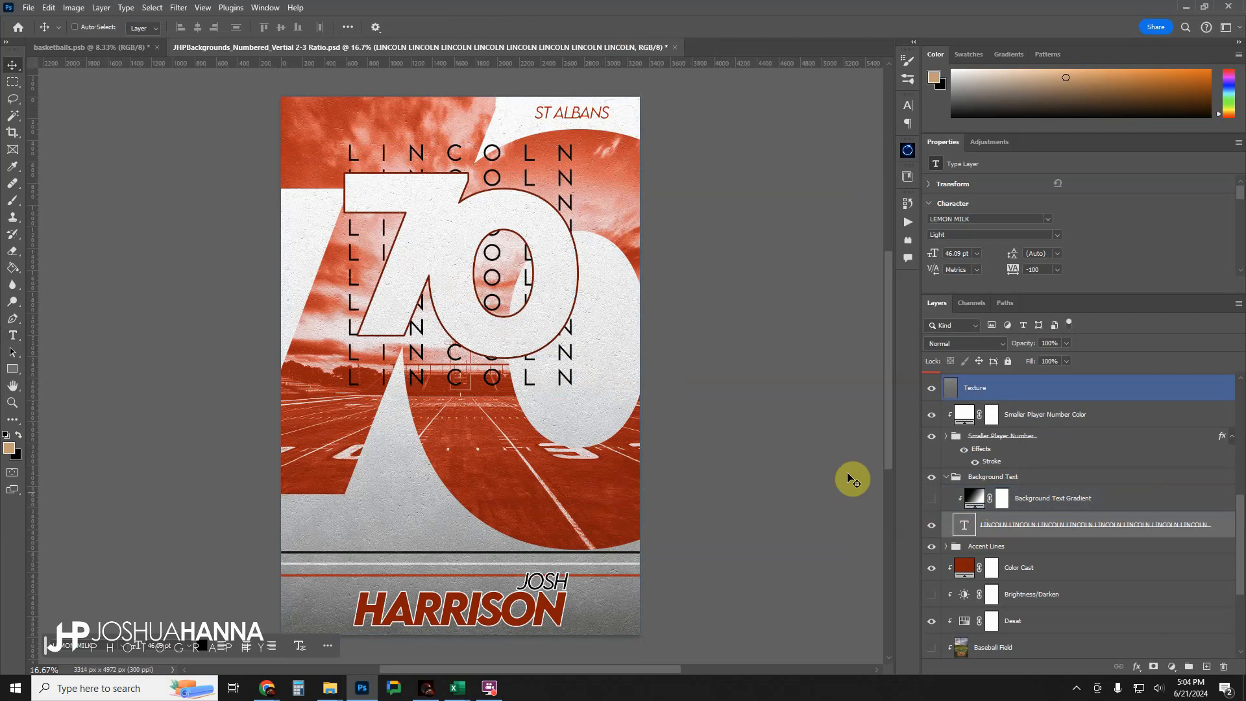
{"action": "scroll", "coordinate": [1052, 244], "scroll_direction": "down", "scroll_amount": 1}
{"action": "left_click", "coordinate": [1040, 263]}
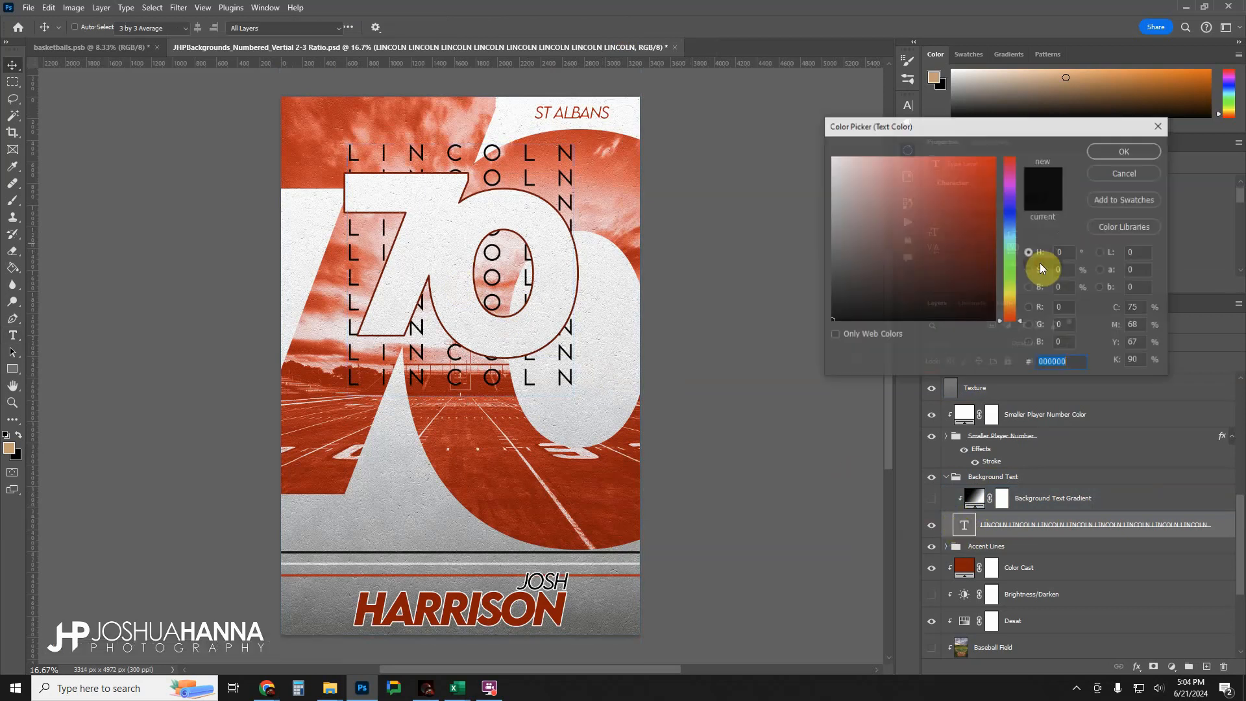
{"action": "mouse_move", "coordinate": [937, 258]}
{"action": "left_mouse_down"}
{"action": "mouse_move", "coordinate": [987, 240]}
{"action": "mouse_move", "coordinate": [1004, 257]}
{"action": "mouse_move", "coordinate": [785, 138]}
{"action": "left_mouse_up"}
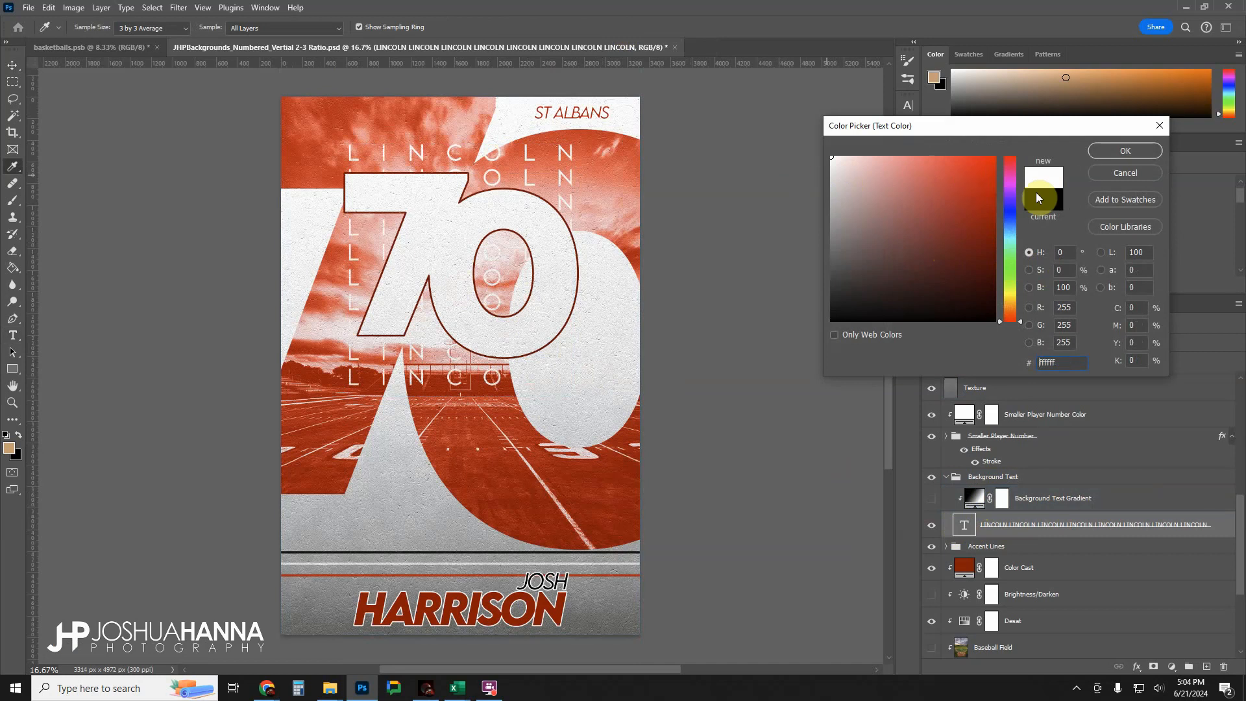
{"action": "left_click", "coordinate": [1125, 173]}
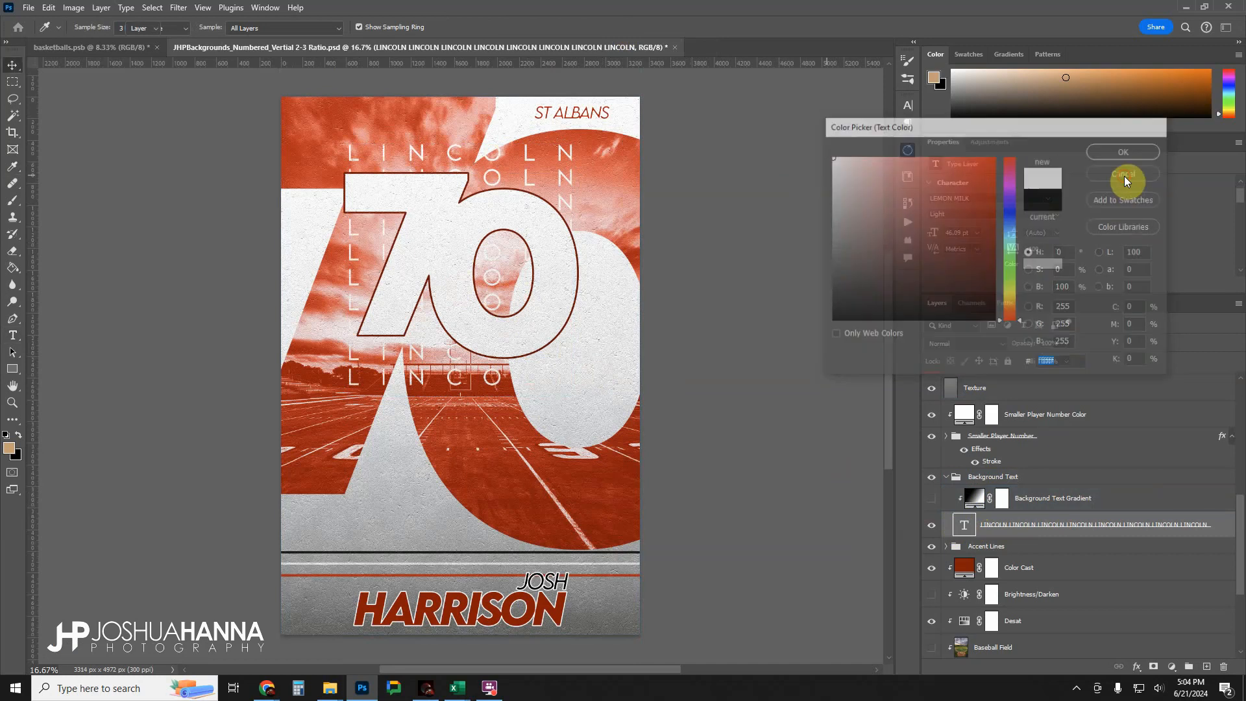
{"action": "left_click", "coordinate": [931, 498]}
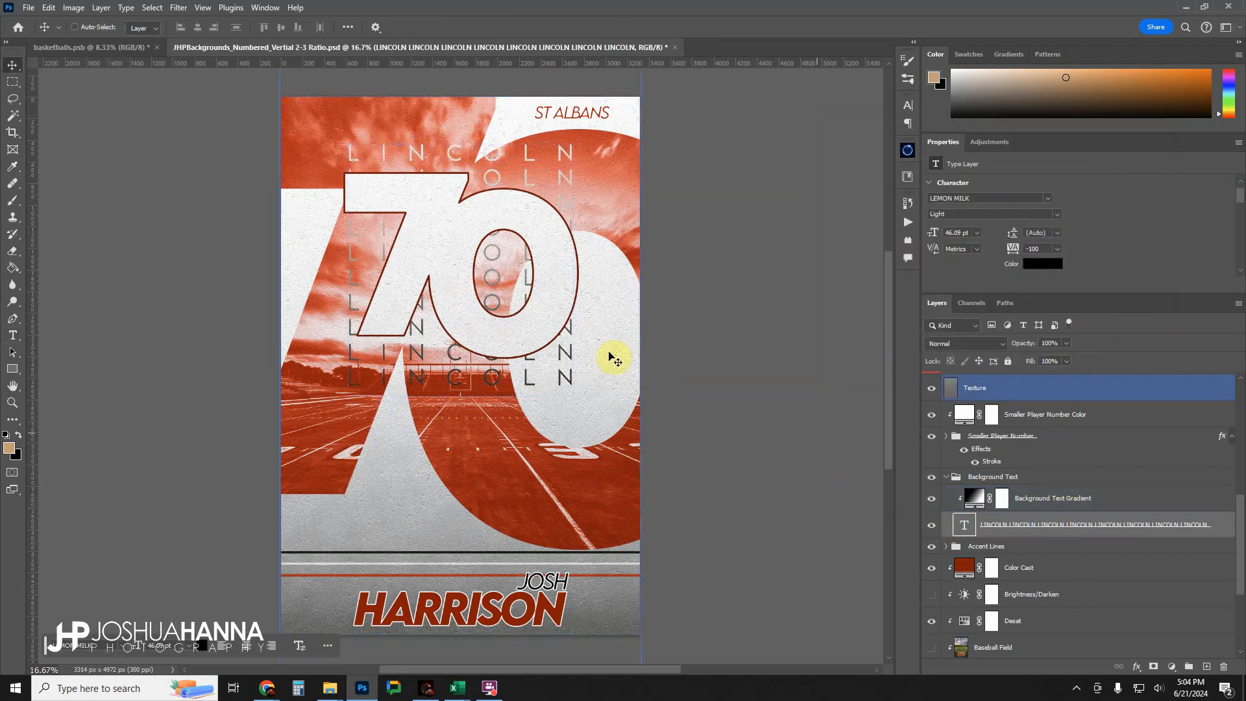
Try reversing the Background Text Gradient fill, and restore its original direction.
{"action": "double_click", "coordinate": [975, 501]}
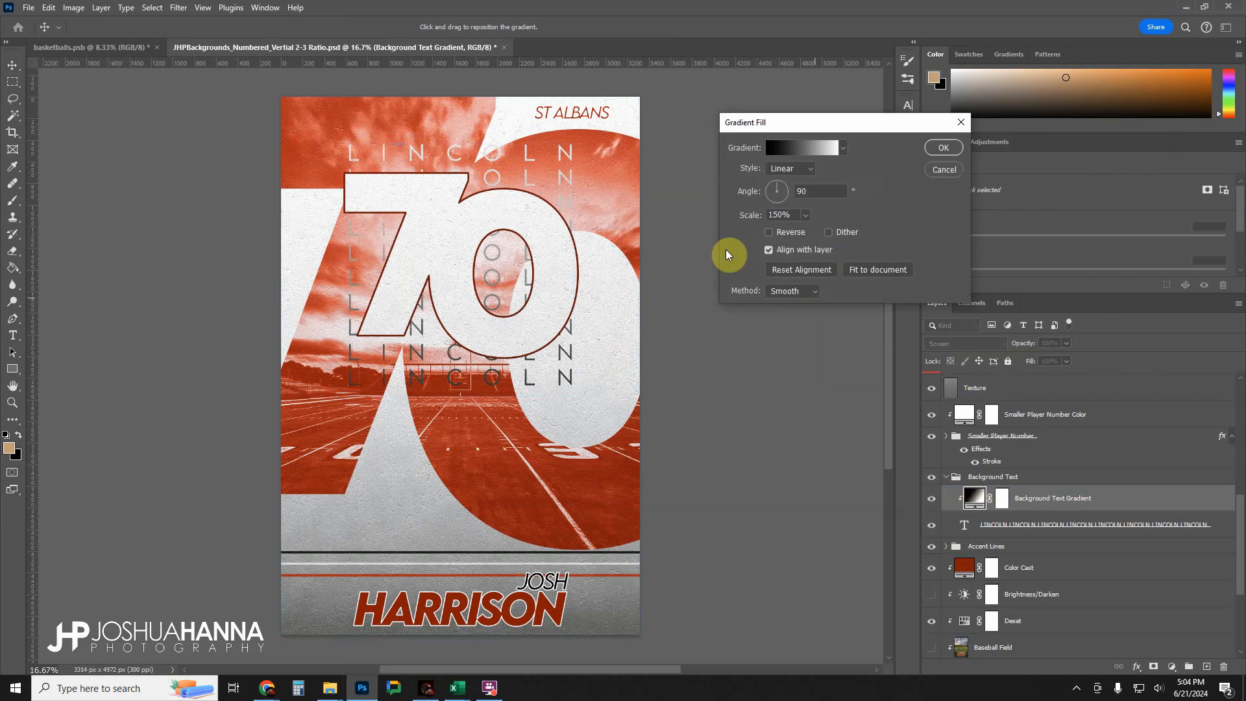
{"action": "left_click", "coordinate": [768, 231]}
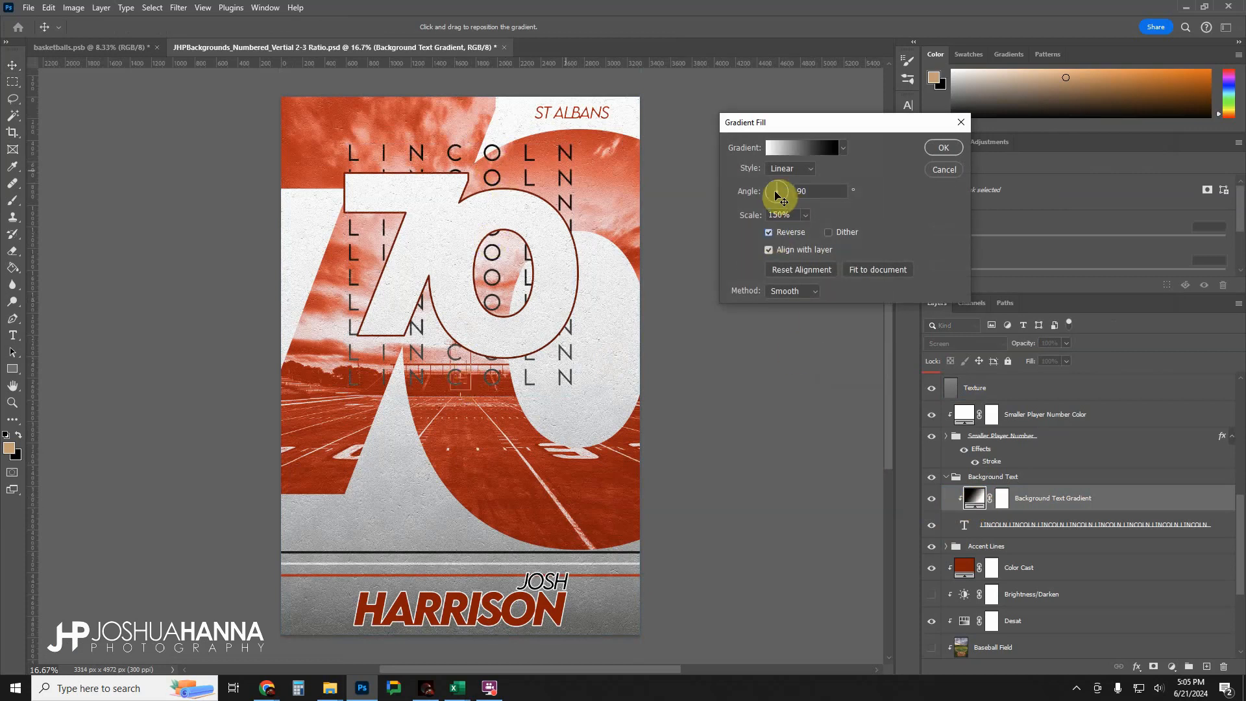
{"action": "left_click", "coordinate": [768, 232]}
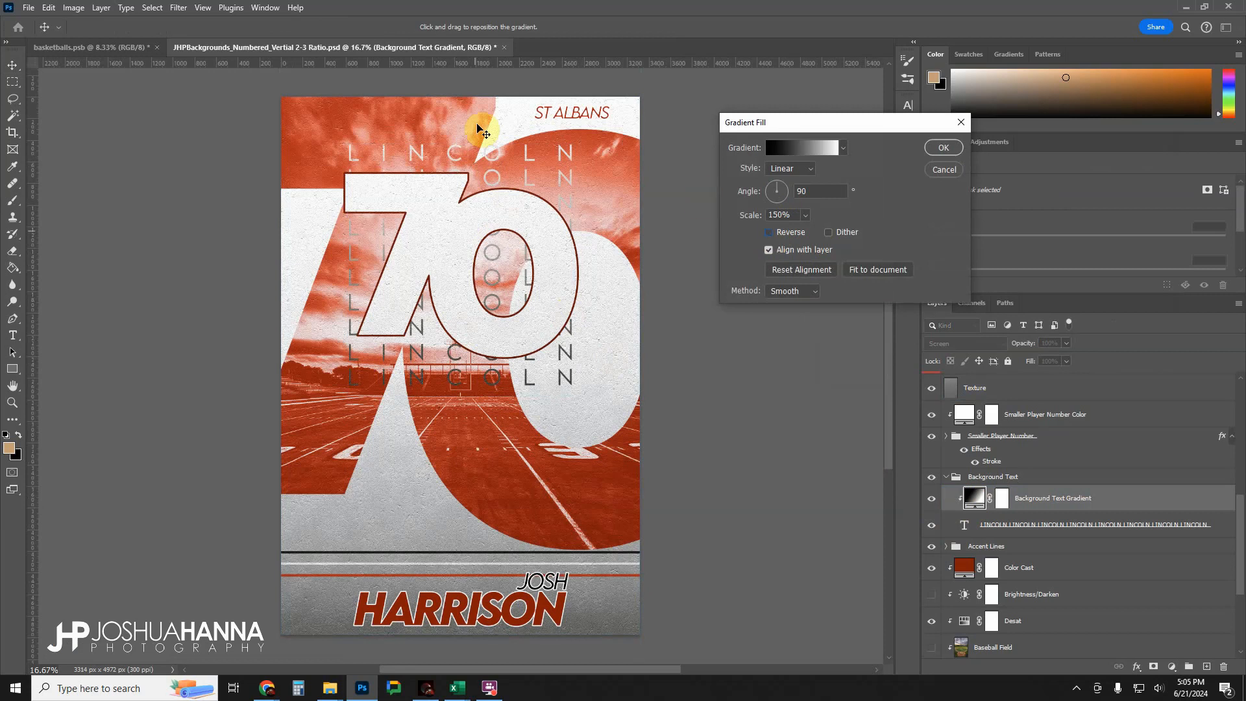
{"action": "left_click", "coordinate": [944, 147]}
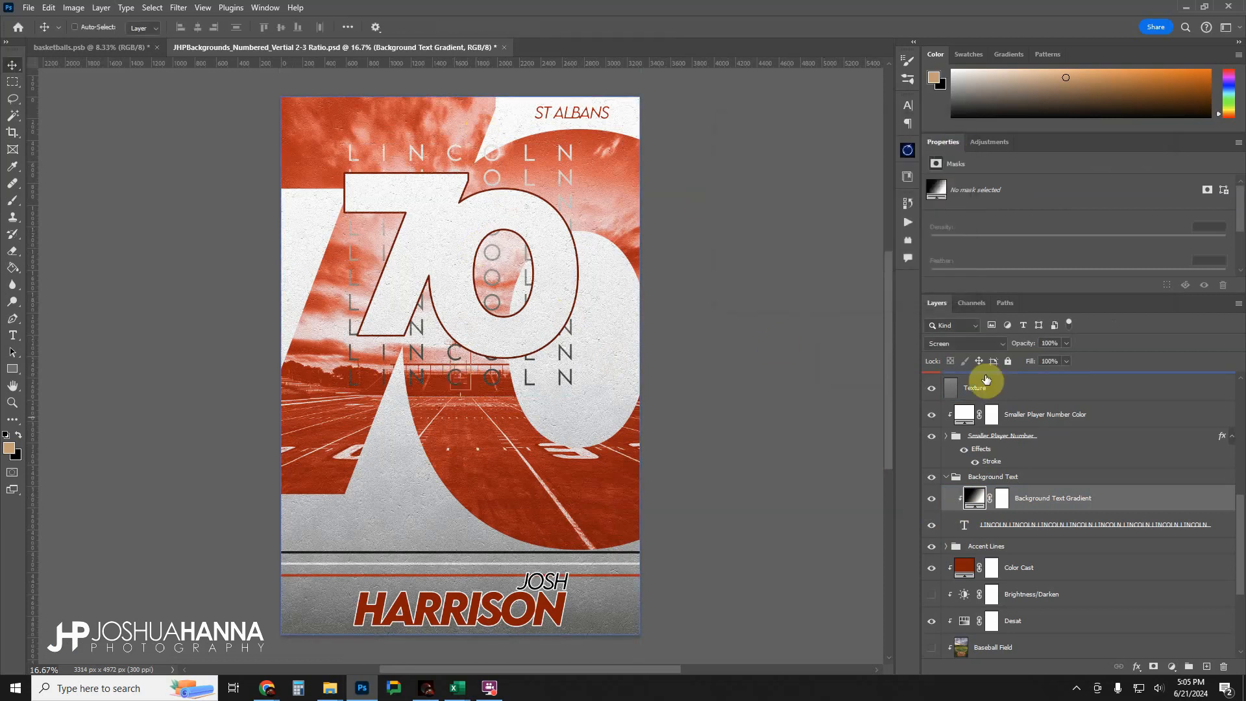
Collapse the Background Text group, toggle the Accent Lines group's visibility, and expand it to examine its line and color layers.
{"action": "left_click", "coordinate": [945, 477]}
{"action": "scroll", "coordinate": [952, 473], "scroll_direction": "down", "scroll_amount": 1}
{"action": "left_click", "coordinate": [932, 461]}
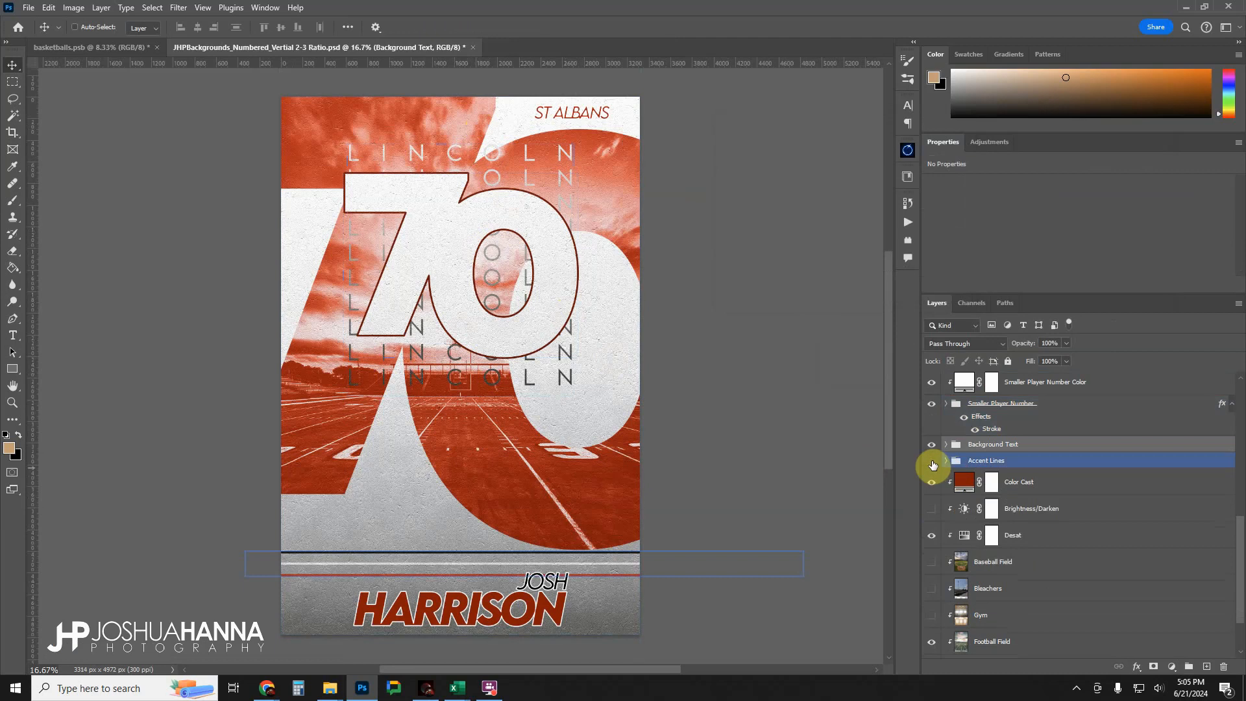
{"action": "left_click", "coordinate": [932, 461]}
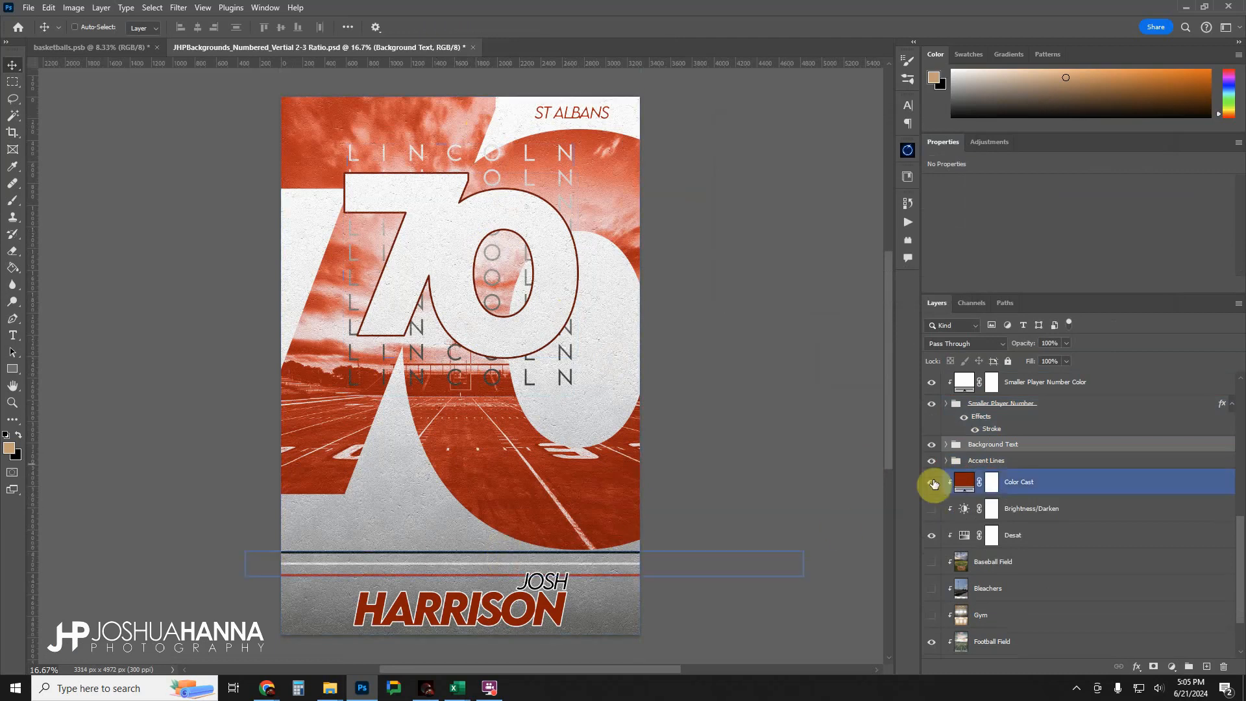
{"action": "left_click", "coordinate": [946, 460]}
{"action": "scroll", "coordinate": [985, 462], "scroll_direction": "down", "scroll_amount": 2}
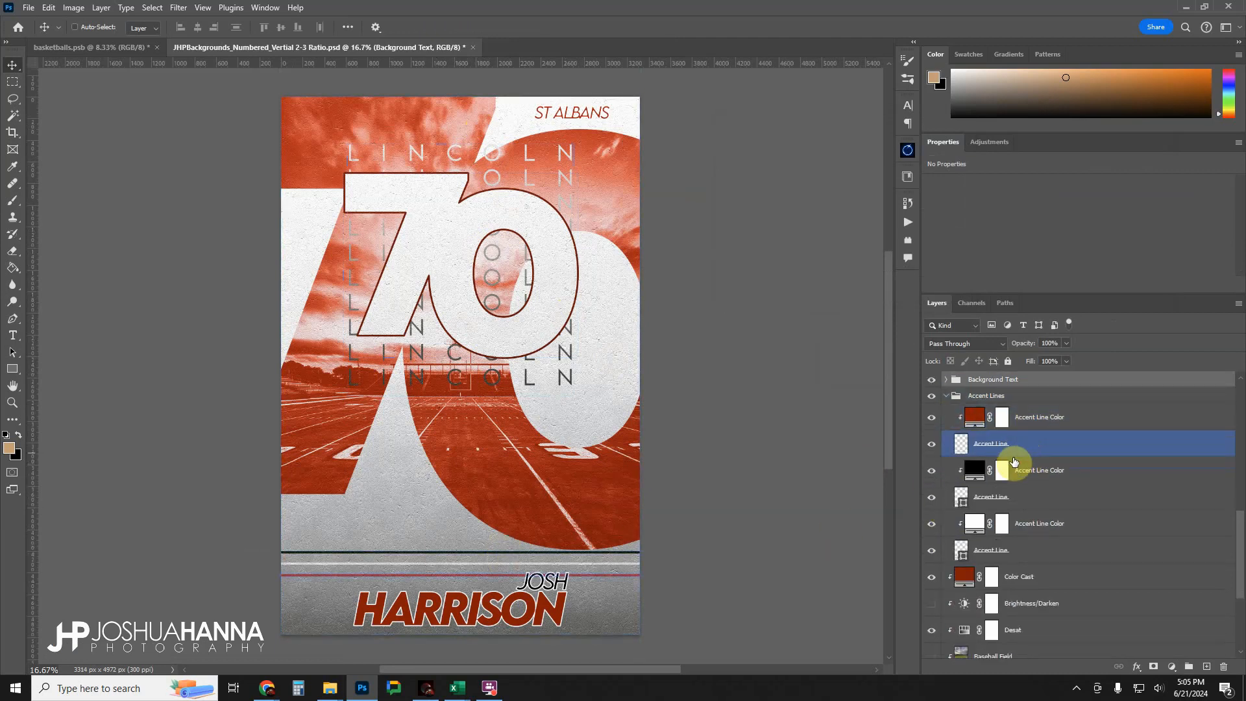
Try a green (488e32) for the uppermost Accent Line Color fill, cancel the change, and collapse the Accent Lines group.
{"action": "left_click", "coordinate": [973, 418]}
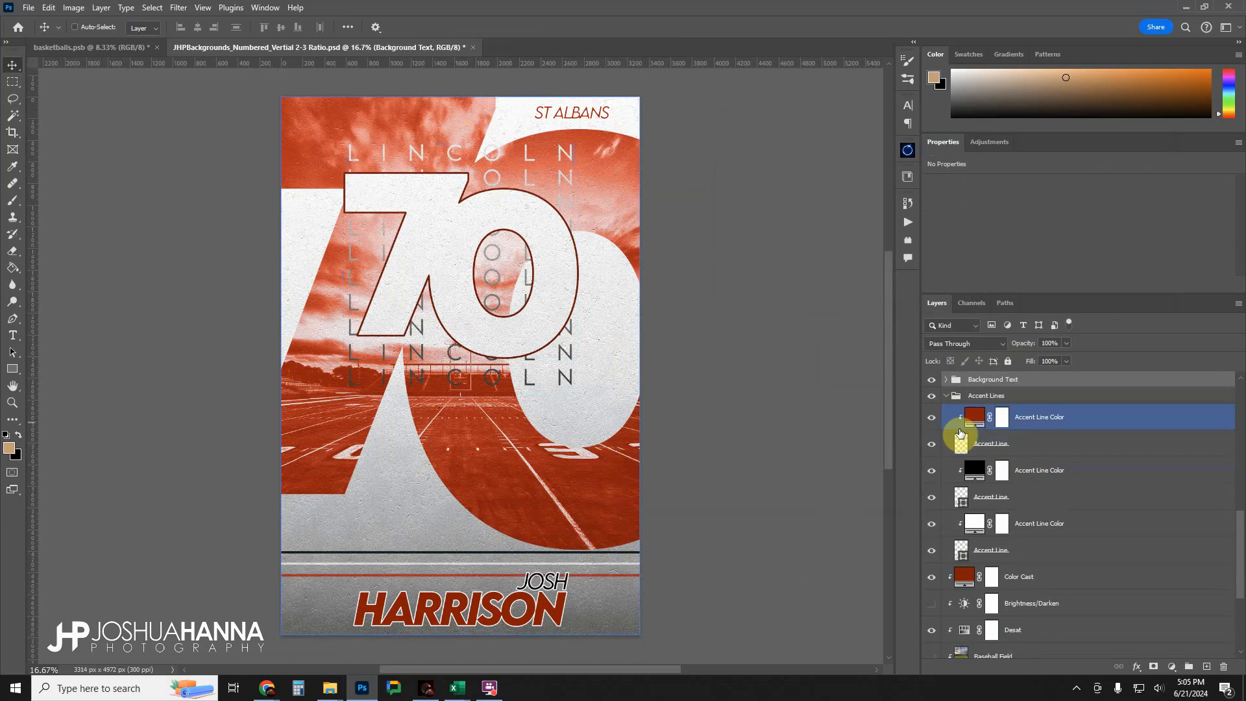
{"action": "double_click", "coordinate": [974, 417]}
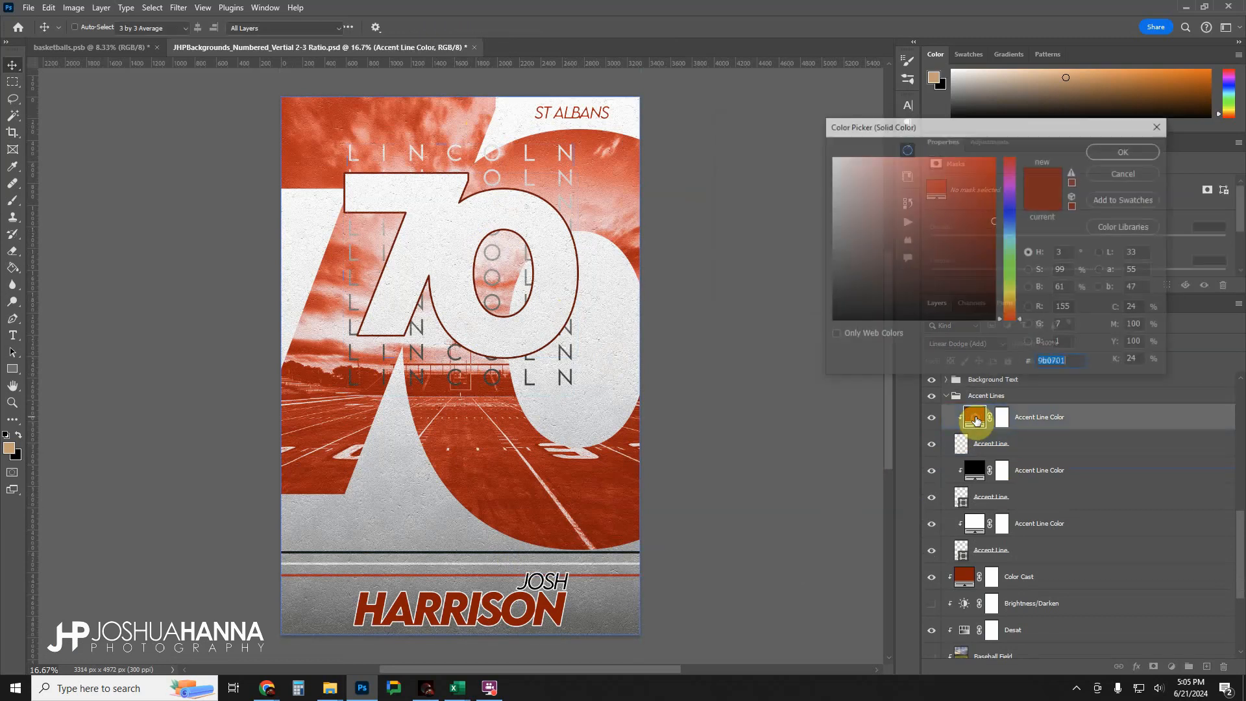
{"action": "left_click_drag", "start_coordinate": [1014, 221], "coordinate": [1013, 279]}
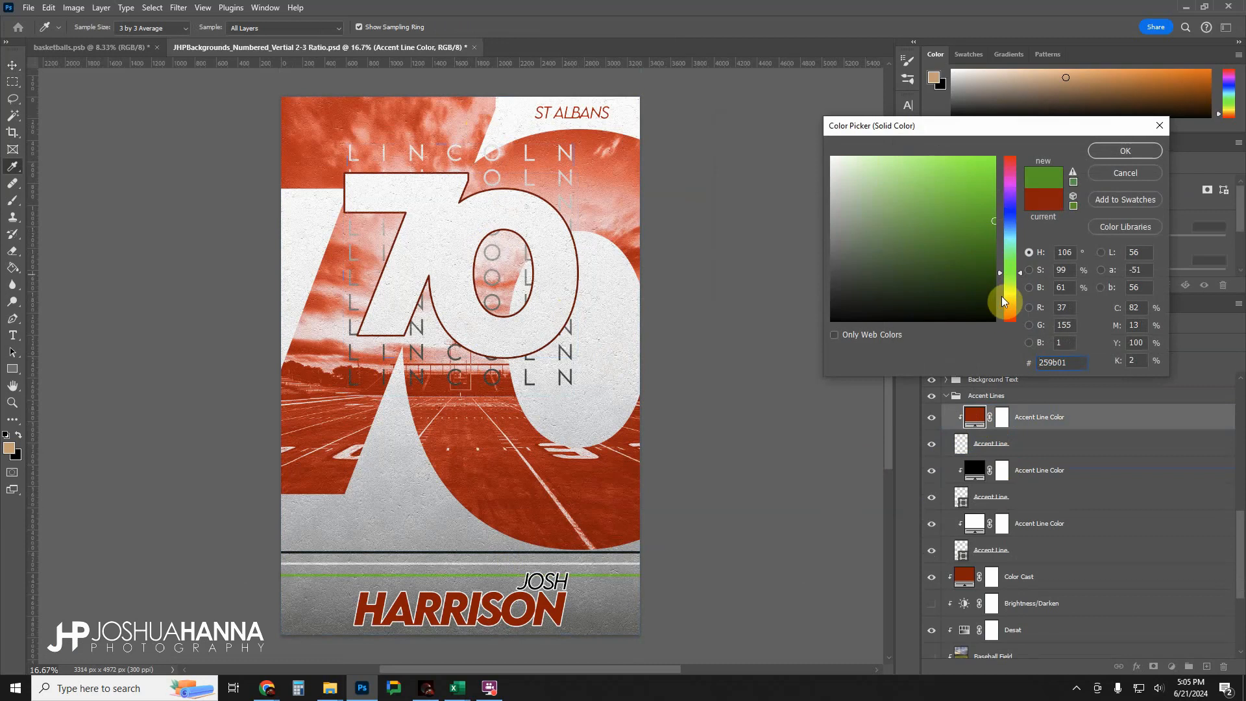
{"action": "left_click_drag", "start_coordinate": [976, 207], "coordinate": [937, 229]}
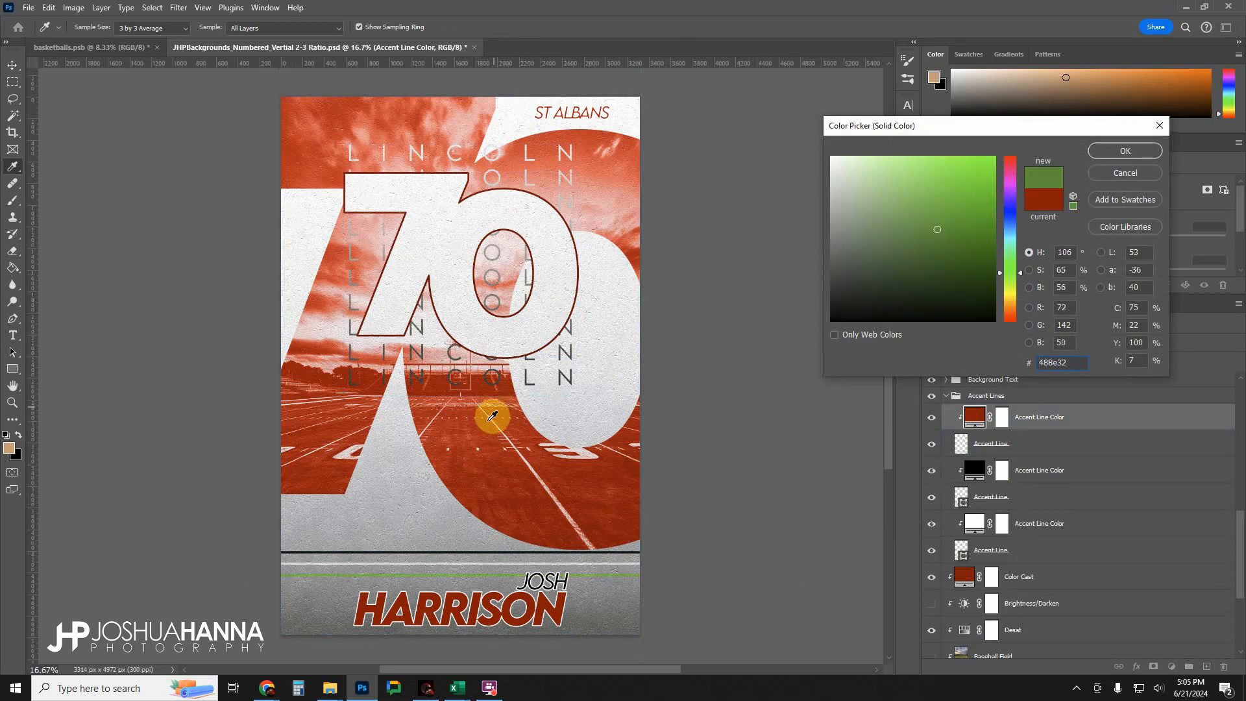
{"action": "left_click", "coordinate": [1126, 174]}
{"action": "left_click", "coordinate": [954, 381]}
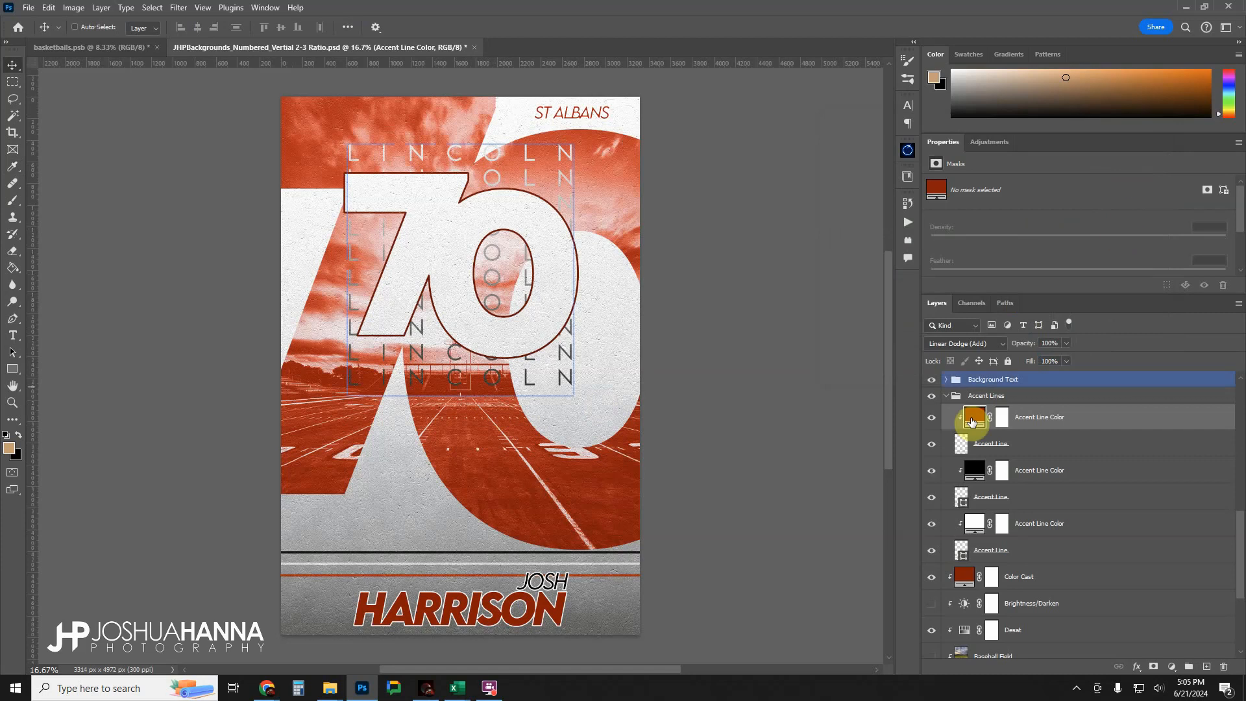
{"action": "left_click", "coordinate": [944, 397]}
{"action": "left_click", "coordinate": [948, 398]}
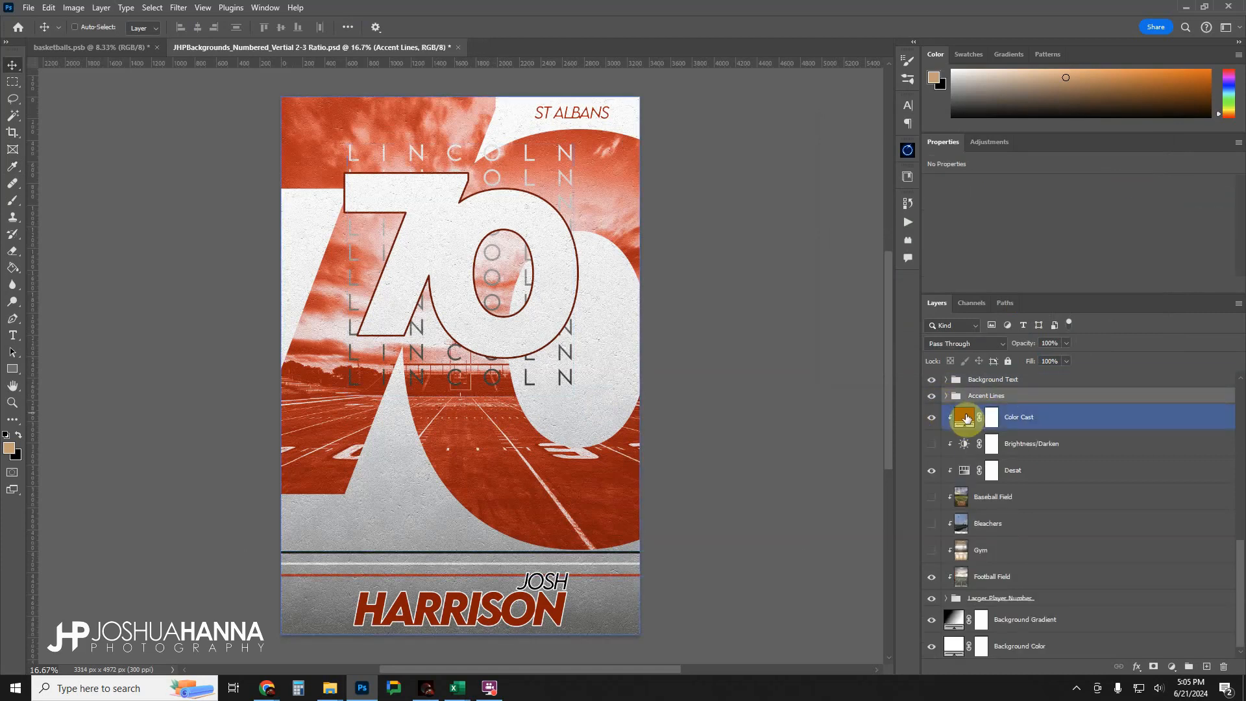
Expand the Larger Player Number group and toggle Offset Digits off and on to see what it controls.
{"action": "scroll", "coordinate": [1025, 414], "scroll_direction": "down", "scroll_amount": 1}
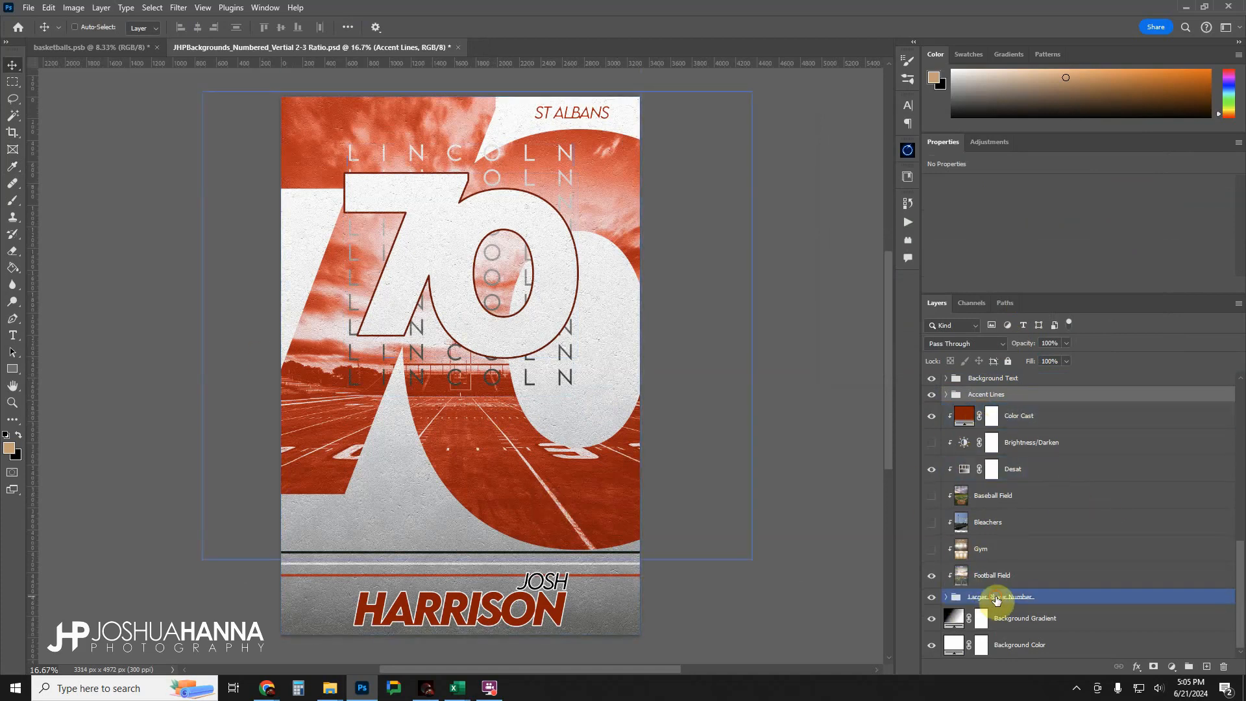
{"action": "left_click", "coordinate": [961, 596]}
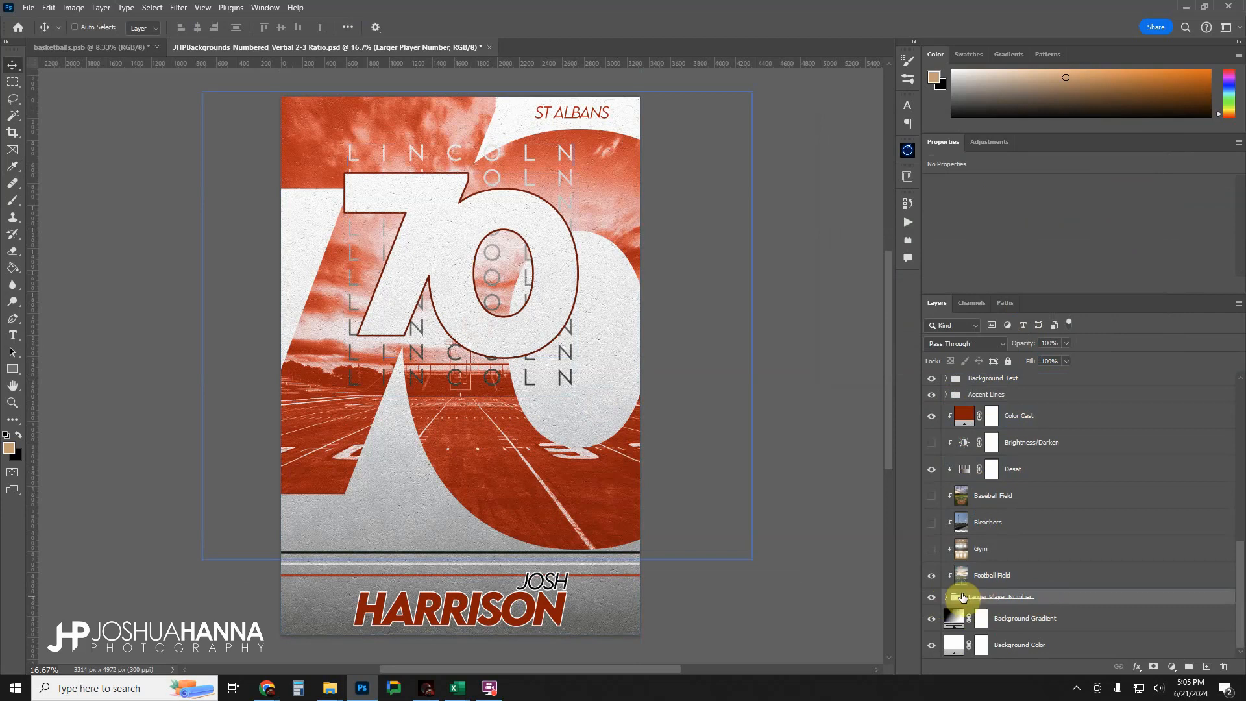
{"action": "left_click", "coordinate": [946, 597]}
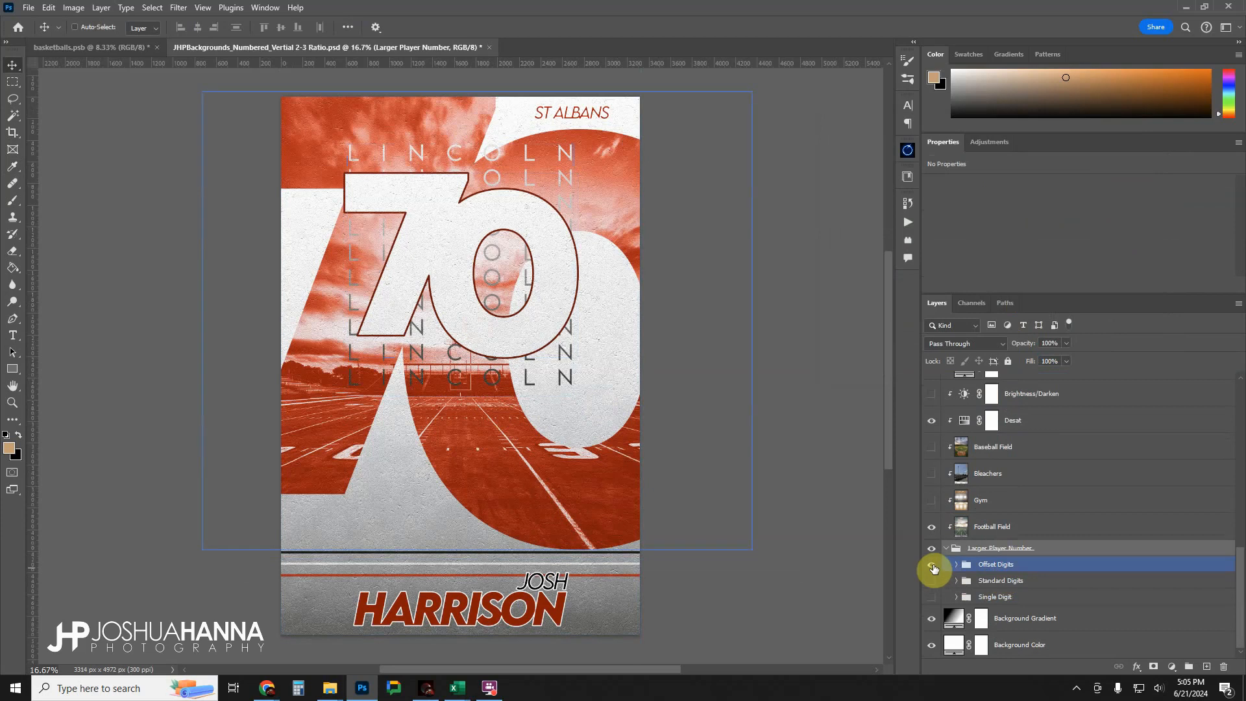
{"action": "left_click", "coordinate": [932, 565]}
{"action": "left_click", "coordinate": [932, 565]}
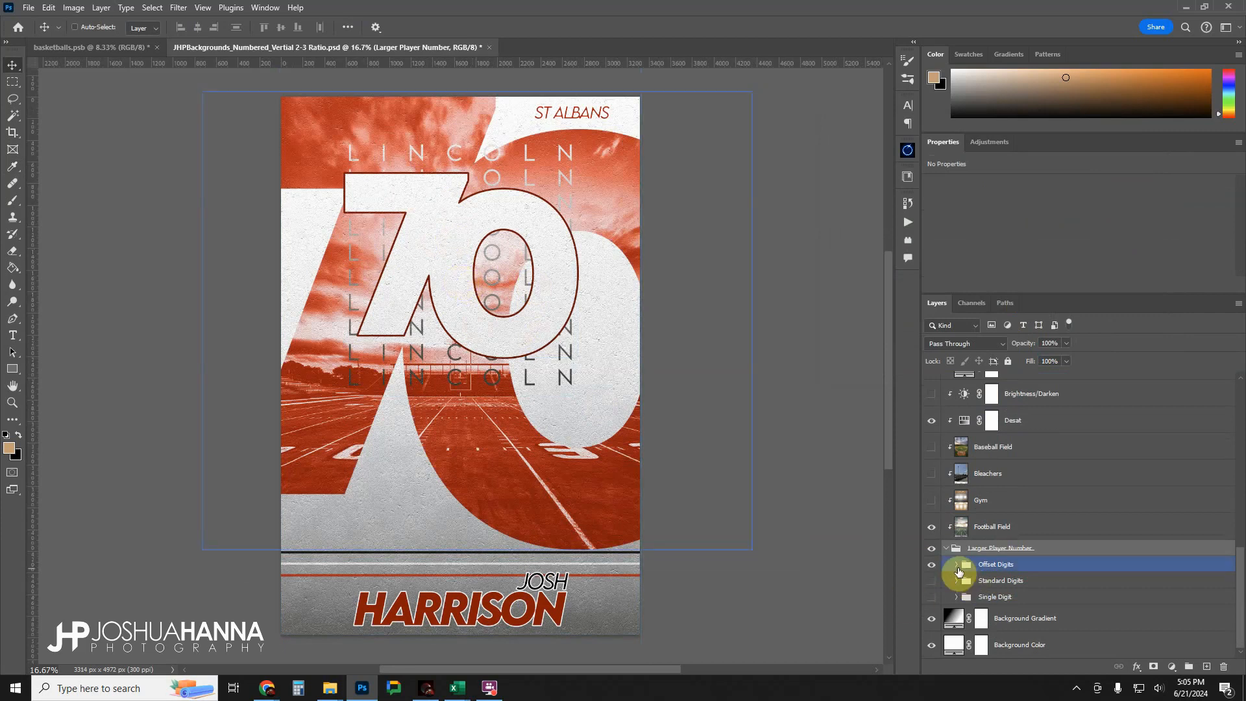
Expand Offset Digits, toggle its separate 7 and 0 text layers off and on, and collapse it.
{"action": "left_click", "coordinate": [955, 565]}
{"action": "left_click", "coordinate": [930, 589]}
{"action": "left_click", "coordinate": [930, 610]}
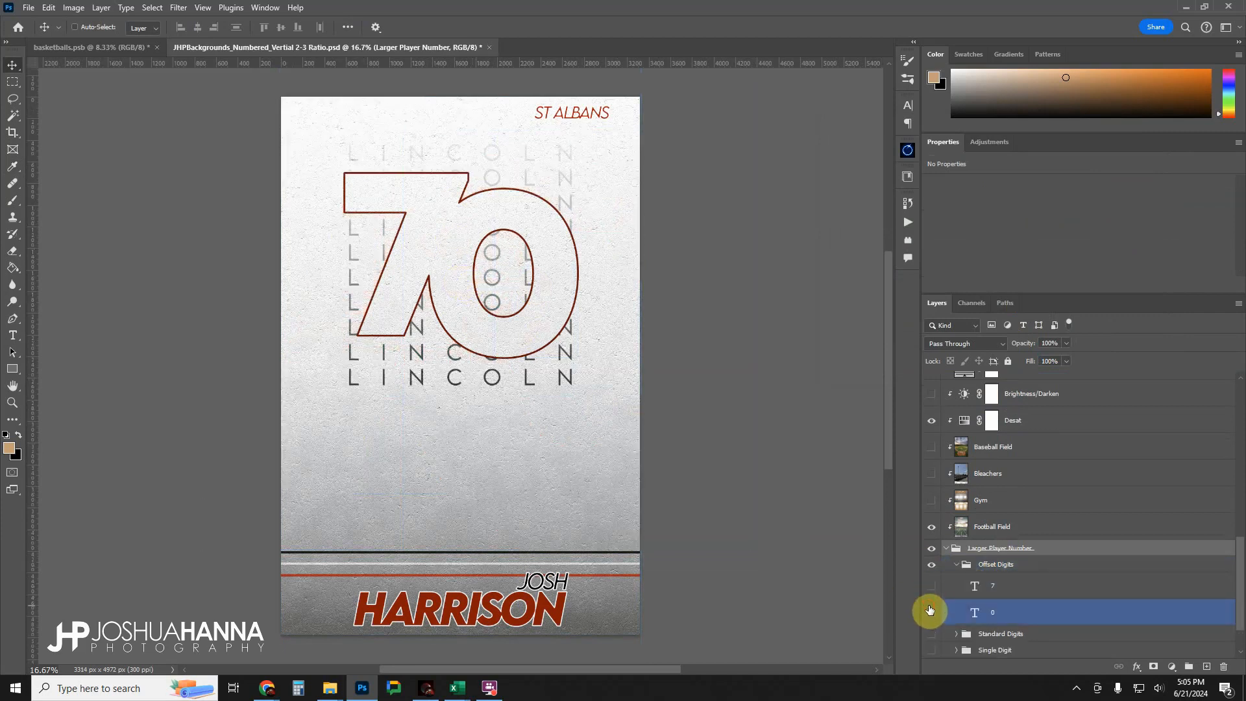
{"action": "left_click", "coordinate": [930, 611]}
{"action": "left_click", "coordinate": [929, 586]}
{"action": "left_click", "coordinate": [960, 571]}
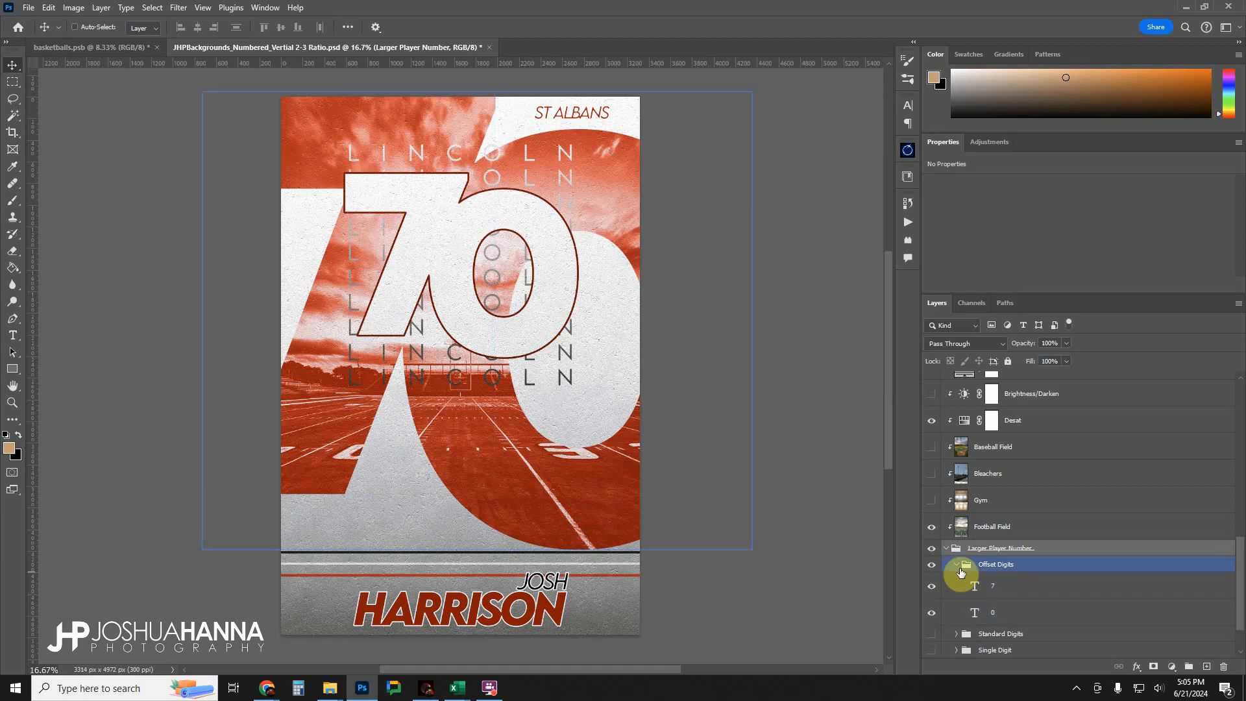
{"action": "left_click", "coordinate": [957, 565]}
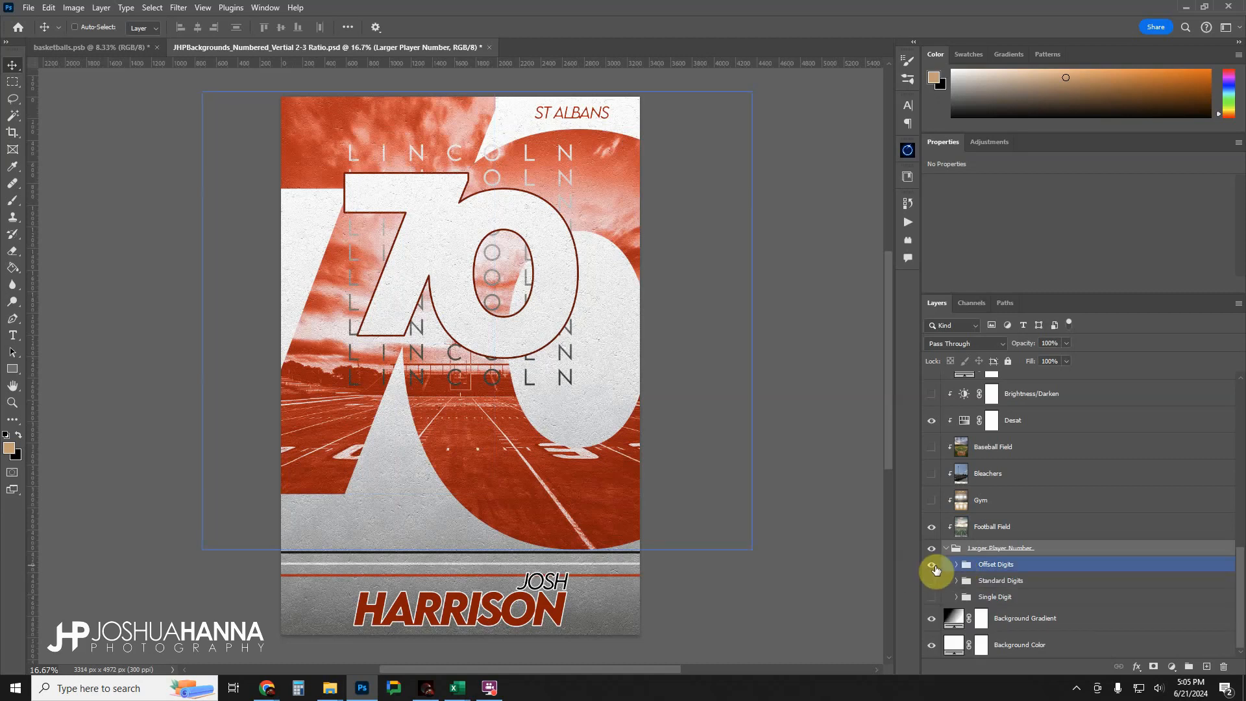
Show Standard Digits in place of Offset Digits and change its larger player number text to 70.
{"action": "left_click", "coordinate": [931, 564]}
{"action": "left_click", "coordinate": [931, 580]}
{"action": "left_click", "coordinate": [949, 580]}
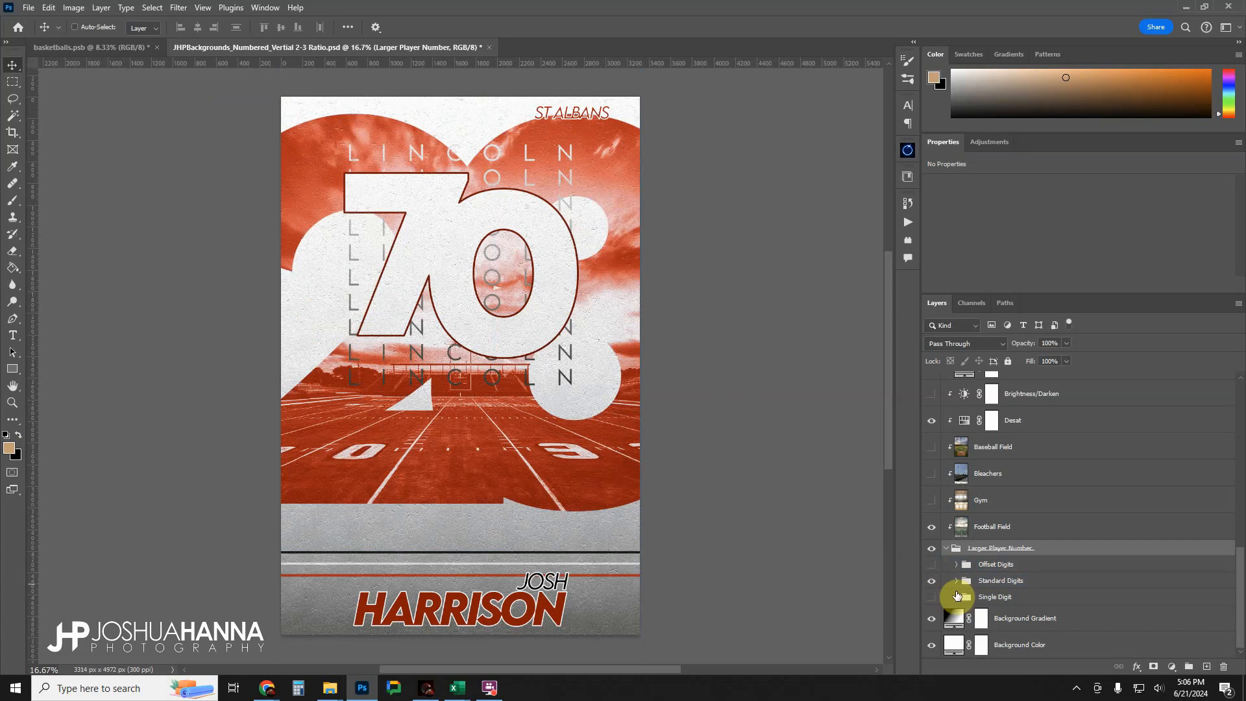
{"action": "left_click", "coordinate": [955, 583]}
{"action": "double_click", "coordinate": [973, 602]}
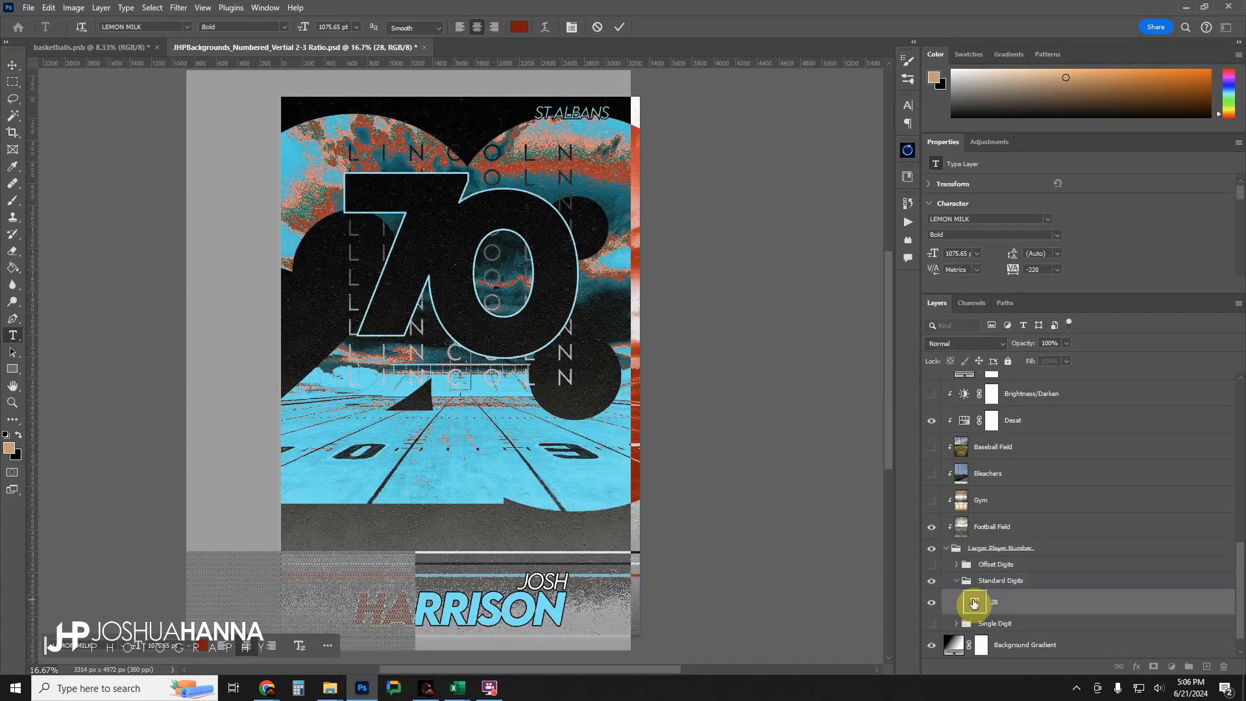
{"action": "left_click", "coordinate": [620, 28]}
{"action": "key", "text": "v"}
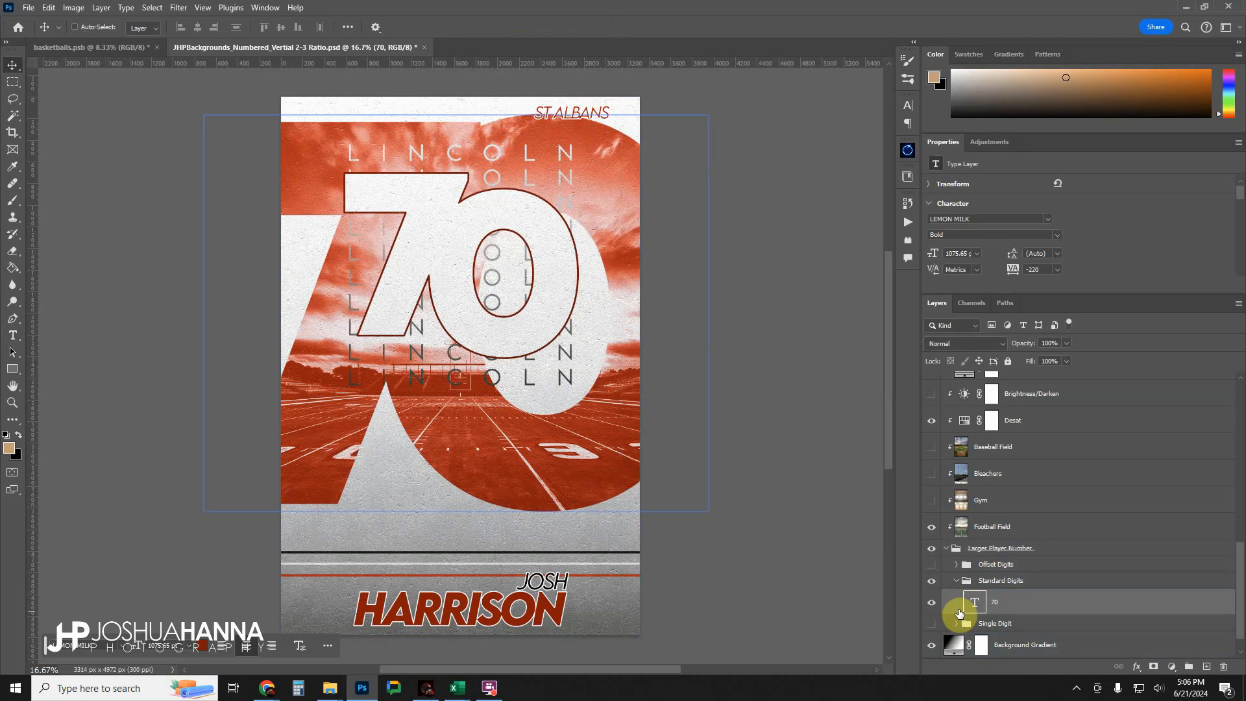
Collapse and hide Standard Digits, and toggle Single Digit on and off to preview the one-digit layout.
{"action": "left_click", "coordinate": [955, 582]}
{"action": "left_click", "coordinate": [955, 581]}
{"action": "left_click", "coordinate": [931, 580]}
{"action": "left_click", "coordinate": [931, 596]}
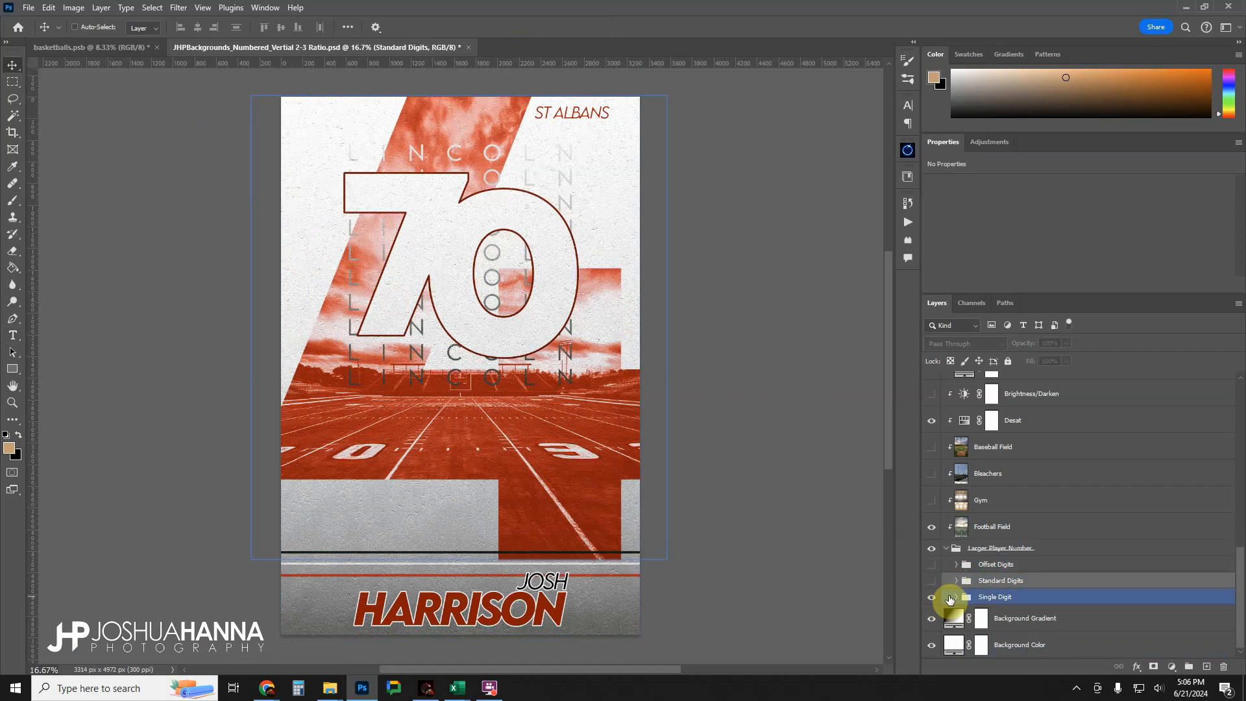
{"action": "left_click", "coordinate": [932, 596]}
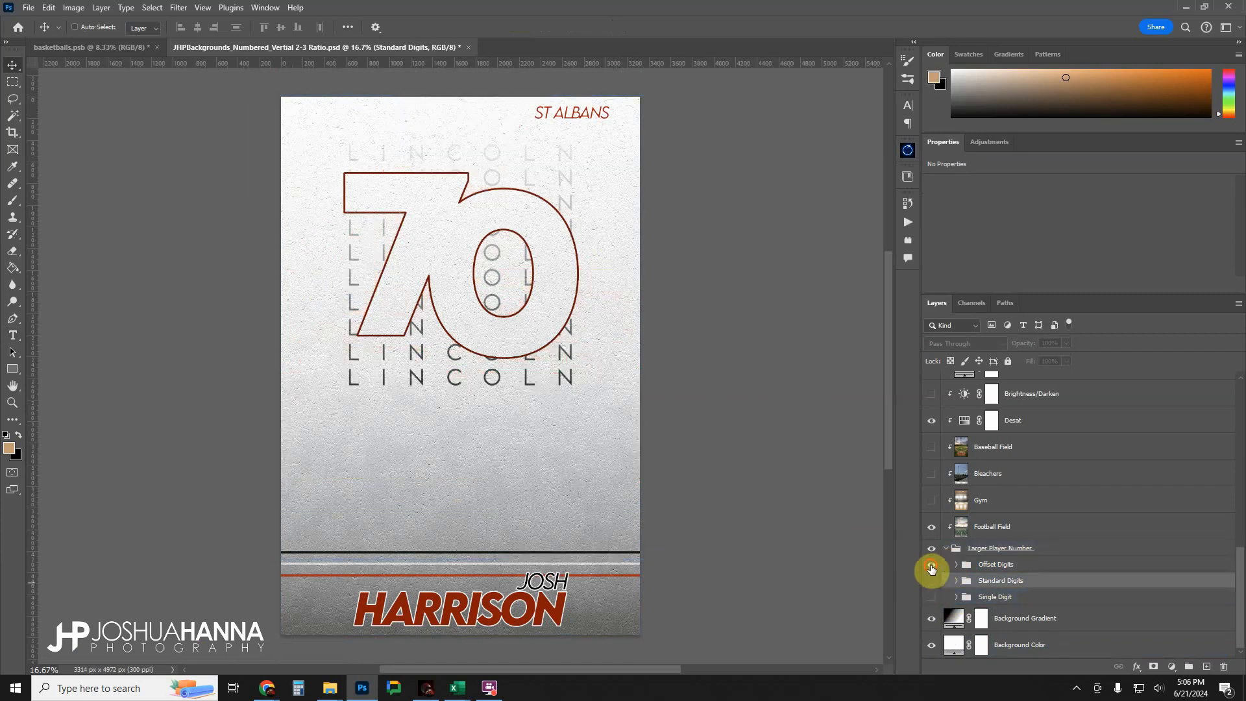
Show Offset Digits again and collapse the Larger Player Number group.
{"action": "left_click", "coordinate": [931, 565]}
{"action": "left_click", "coordinate": [954, 548]}
{"action": "left_click", "coordinate": [946, 549]}
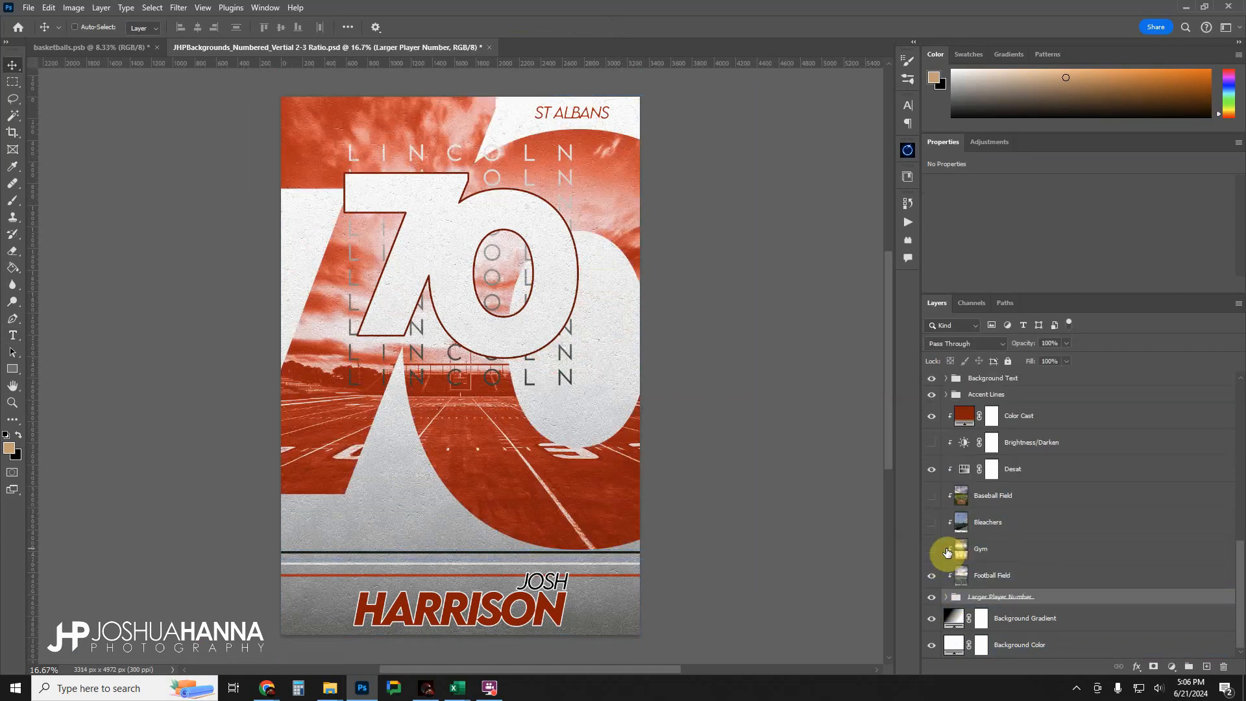
Toggle the Football Field background image off and on to compare, and leave it hidden.
{"action": "left_click", "coordinate": [983, 576]}
{"action": "left_click", "coordinate": [932, 577]}
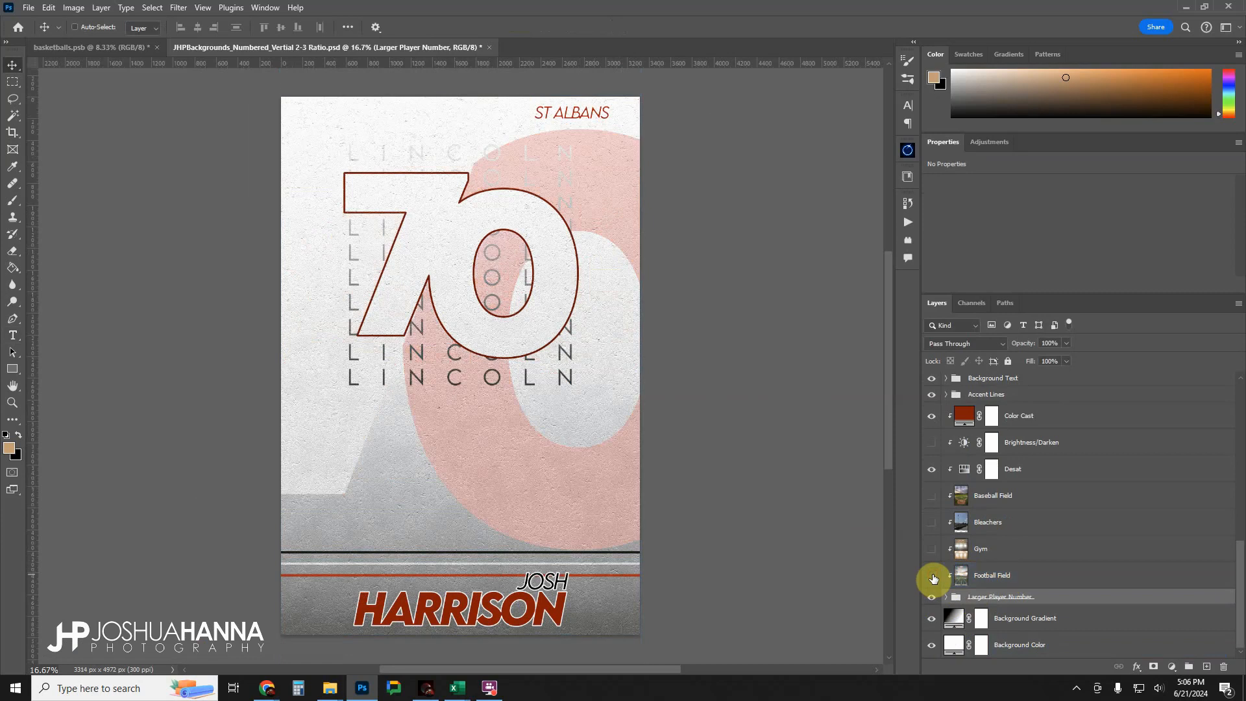
{"action": "left_click", "coordinate": [932, 577]}
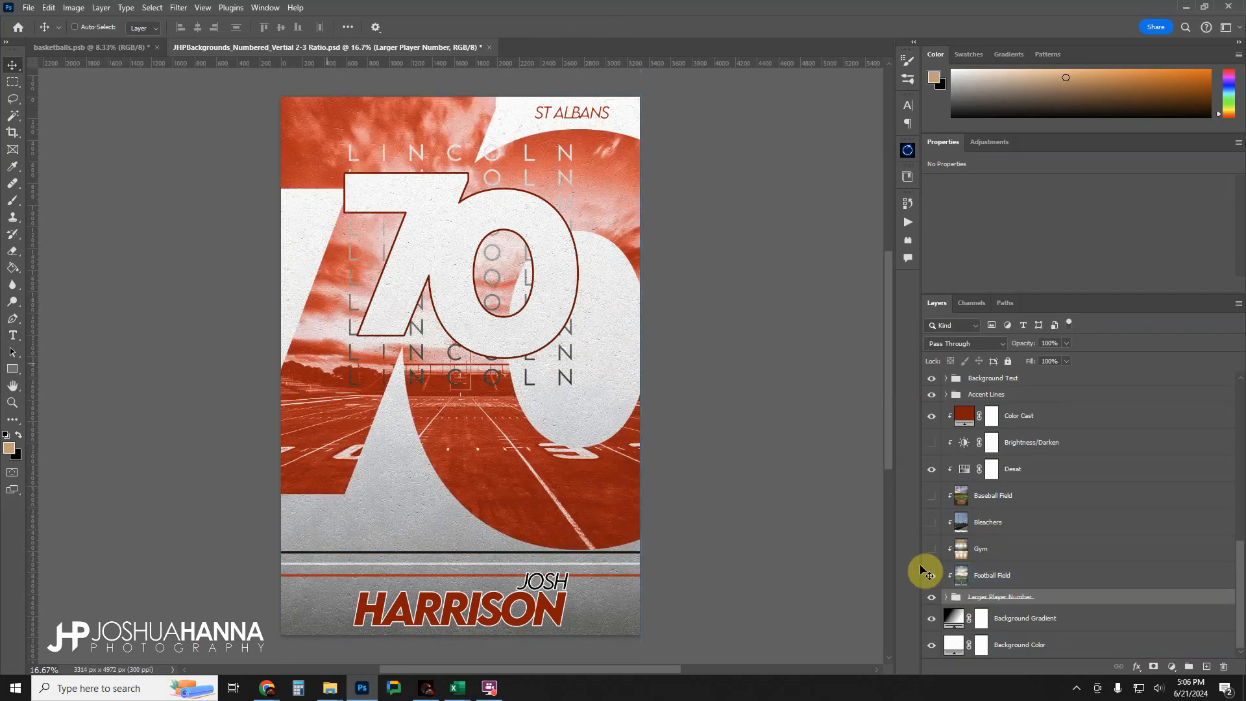
{"action": "left_click", "coordinate": [932, 576]}
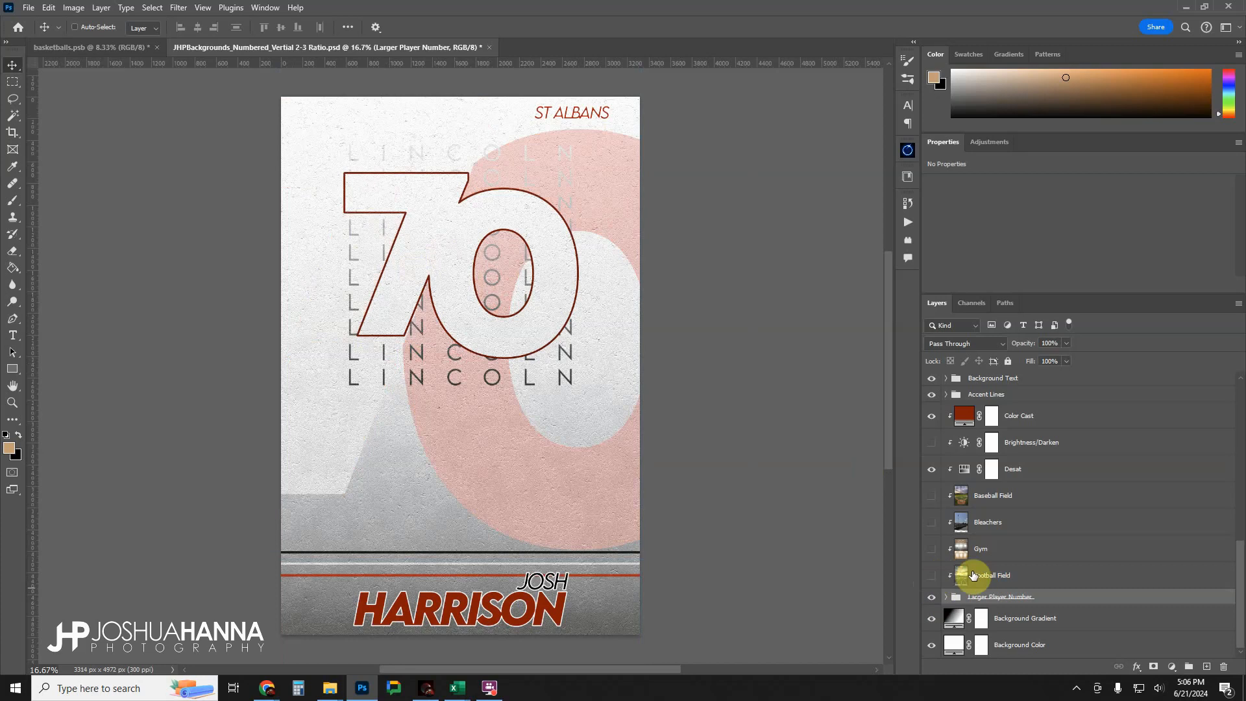
Switch the Color Cast layer's blend mode to Normal for comparison and back to Color.
{"action": "left_click", "coordinate": [965, 415]}
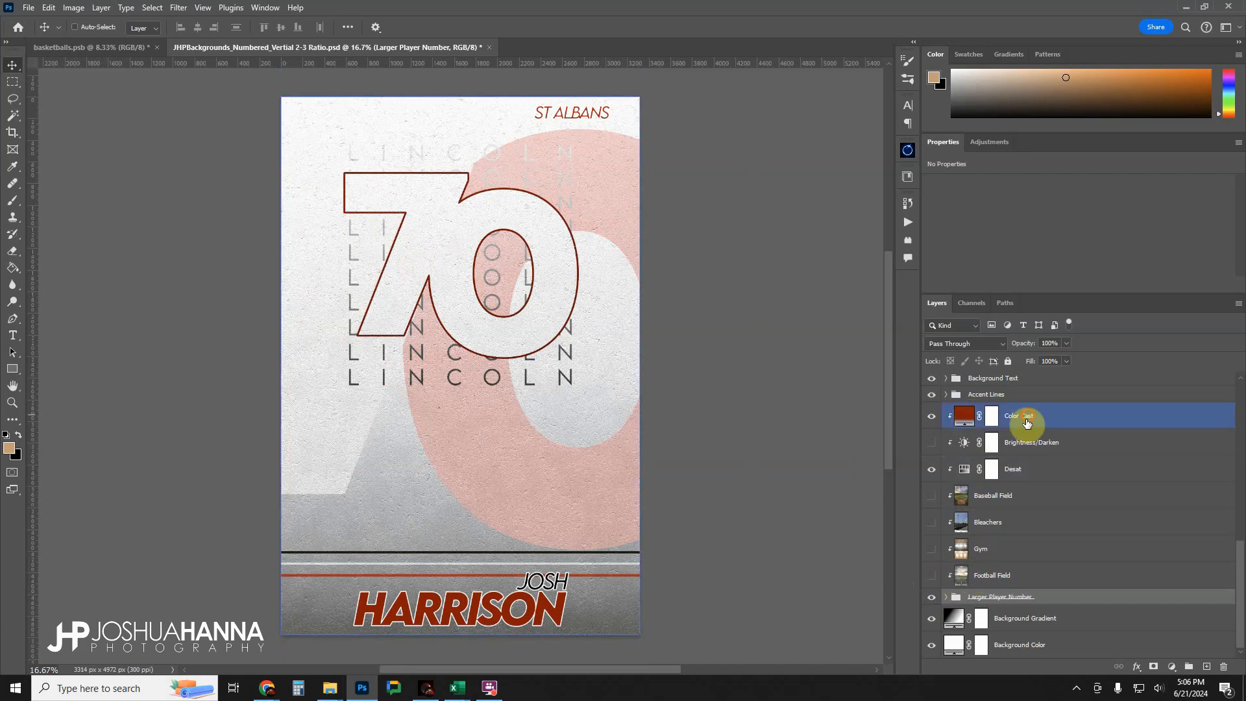
{"action": "left_click", "coordinate": [940, 345]}
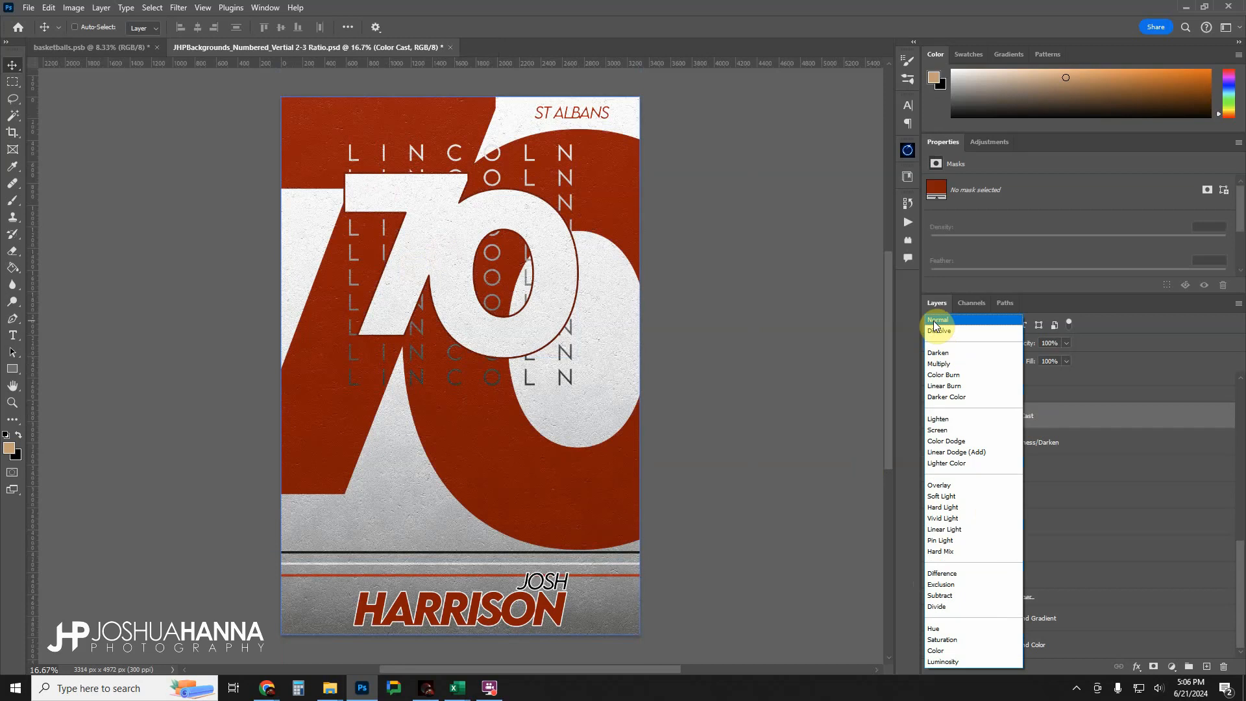
{"action": "left_click", "coordinate": [934, 323]}
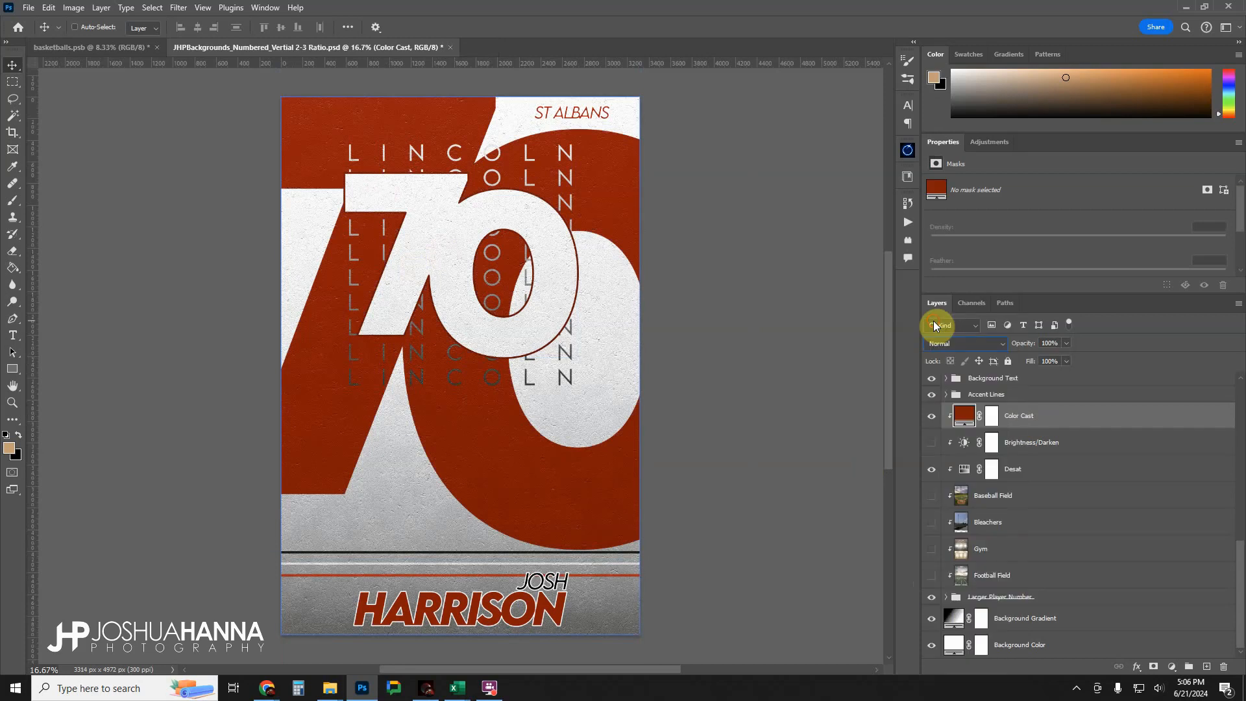
{"action": "left_click", "coordinate": [964, 343]}
{"action": "left_click", "coordinate": [933, 647]}
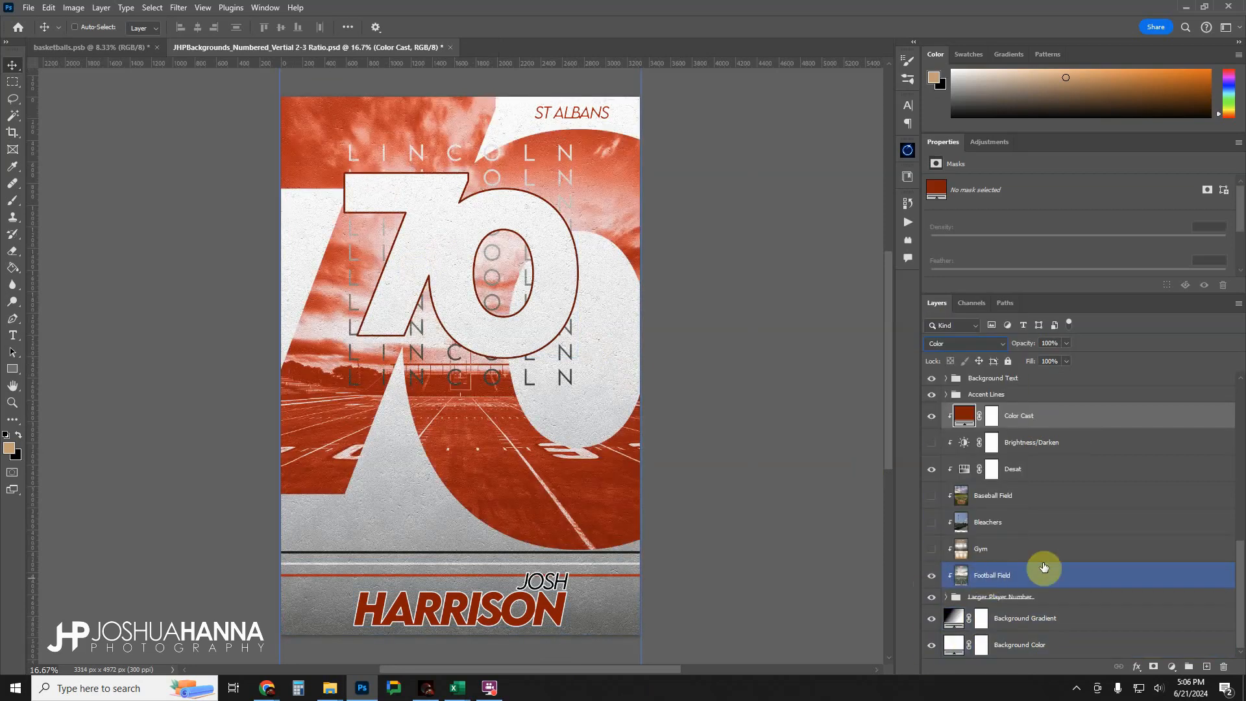
Turn on the Football Field, Gym, Bleachers and Baseball Field background images one after another, leaving them all visible.
{"action": "left_click", "coordinate": [931, 548]}
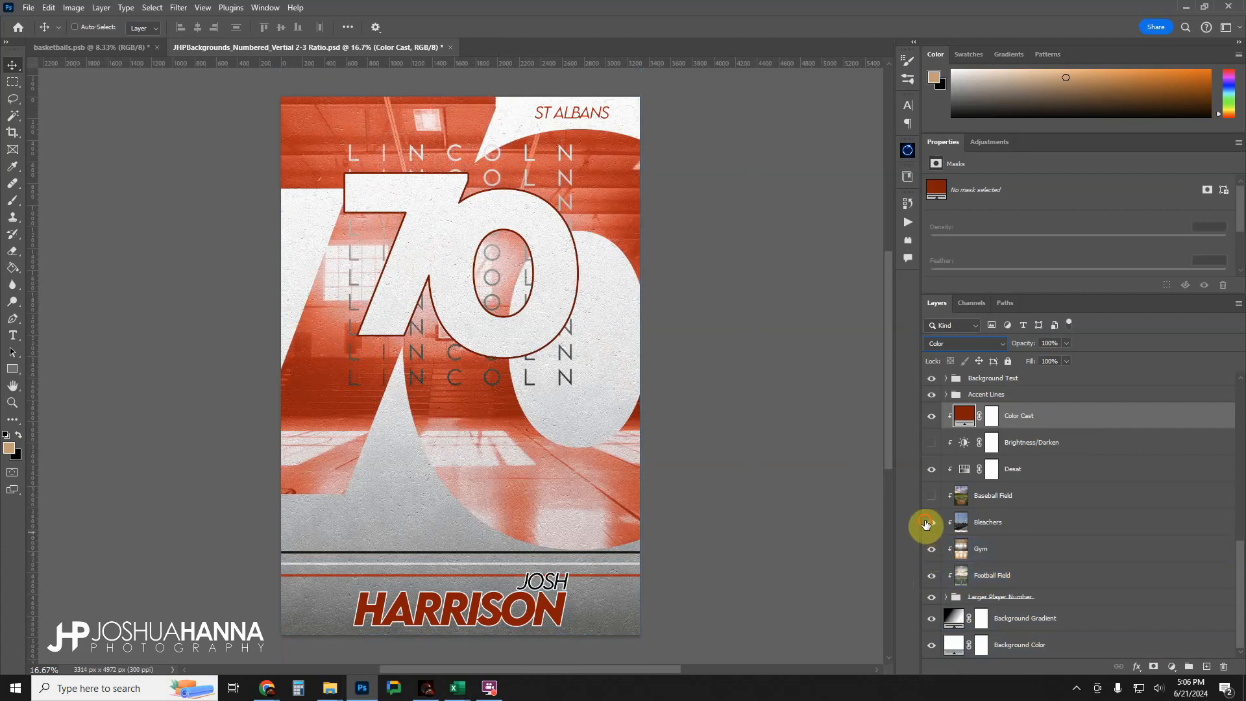
{"action": "left_click", "coordinate": [928, 522]}
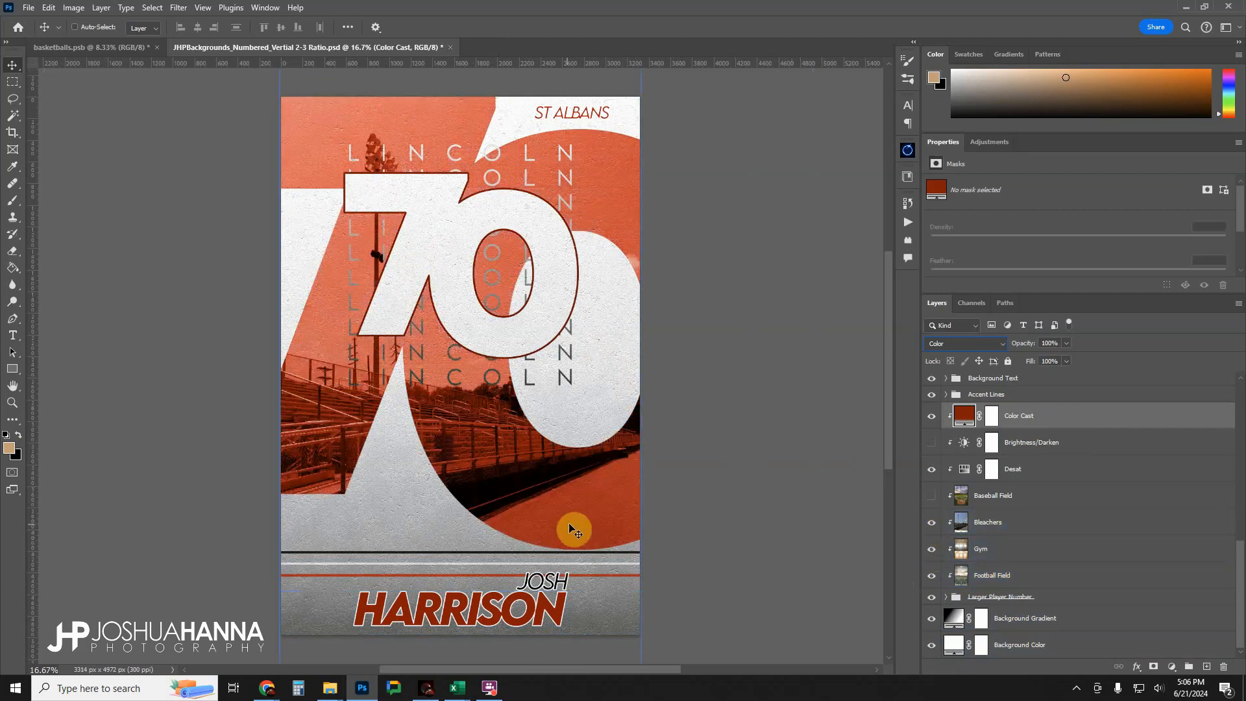
{"action": "left_click", "coordinate": [930, 496]}
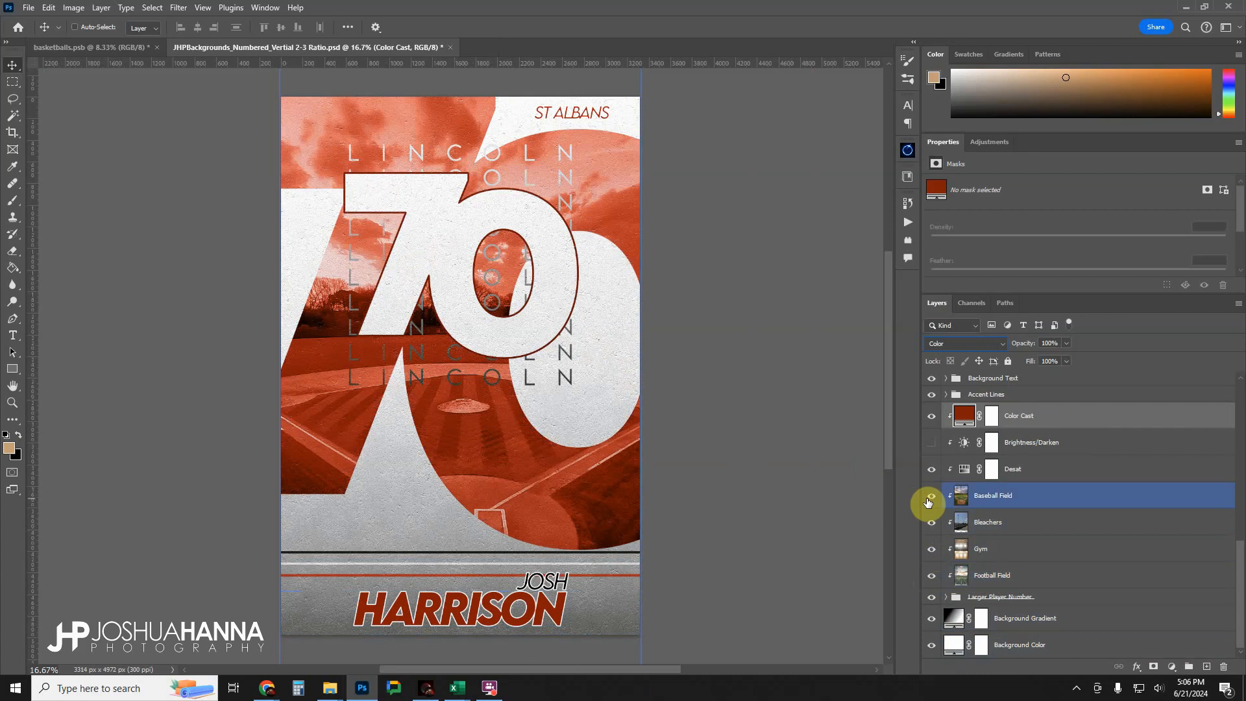
{"action": "left_click", "coordinate": [949, 523]}
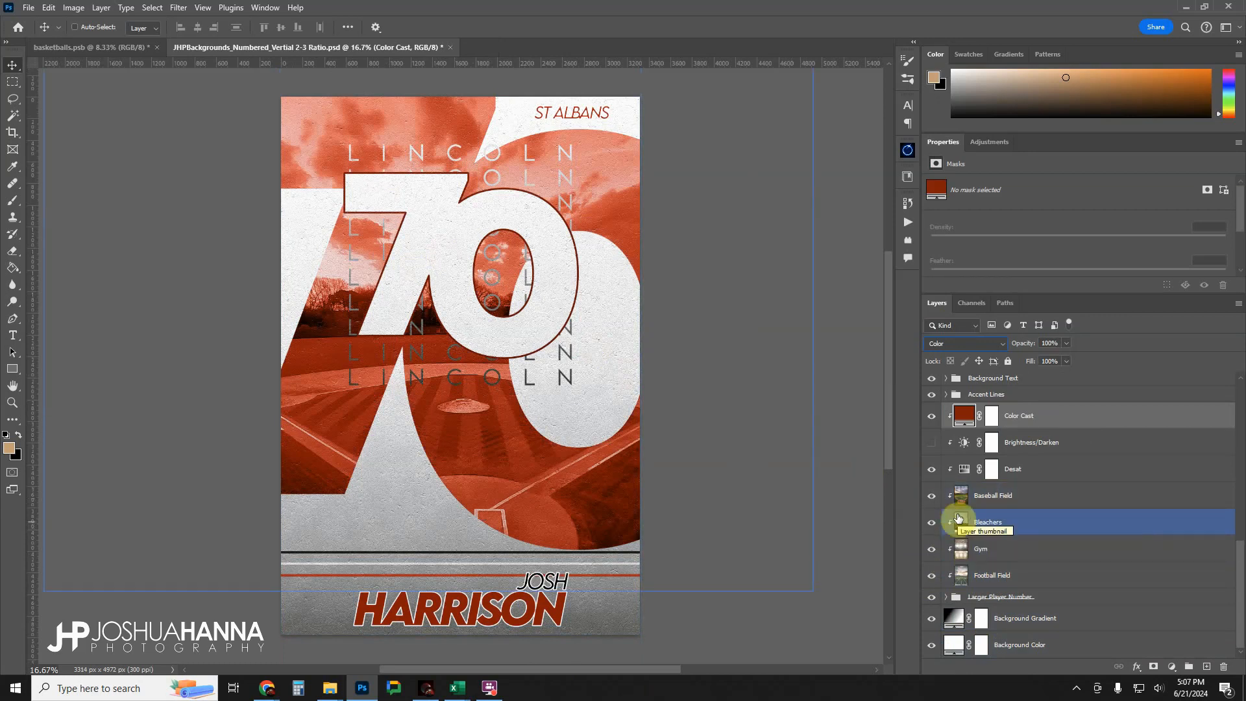
{"action": "left_click", "coordinate": [999, 497]}
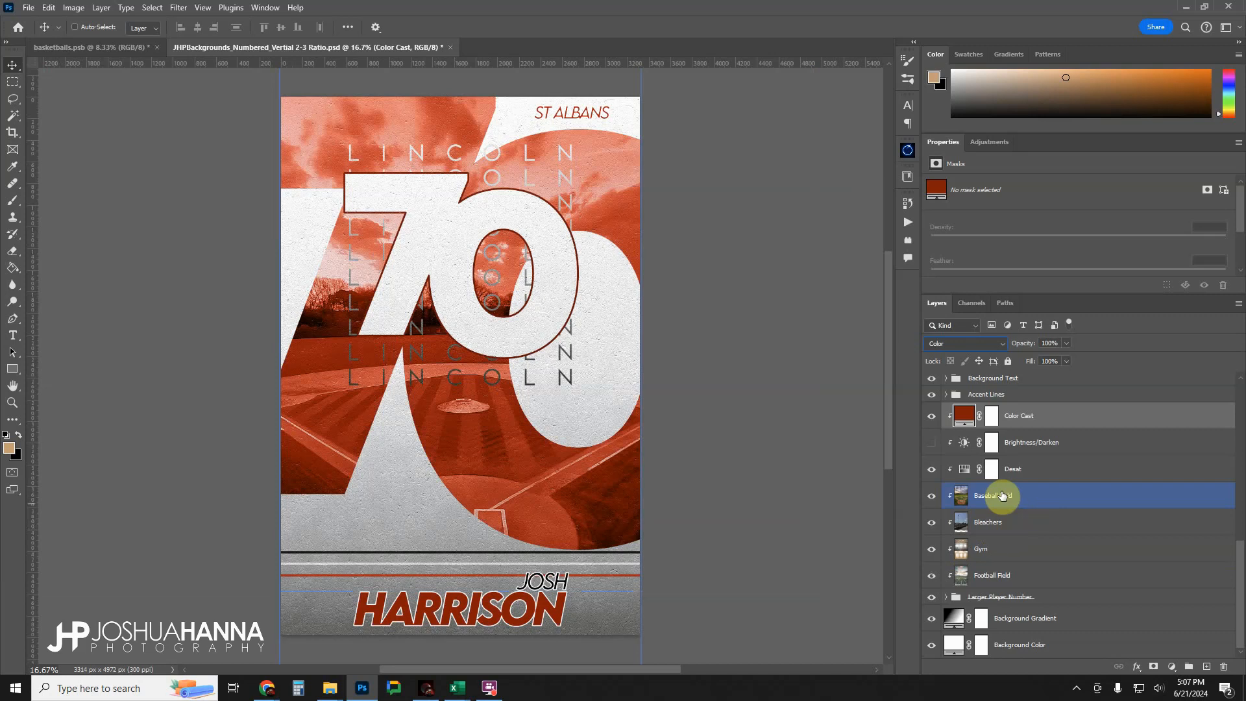
{"action": "left_click", "coordinate": [981, 520]}
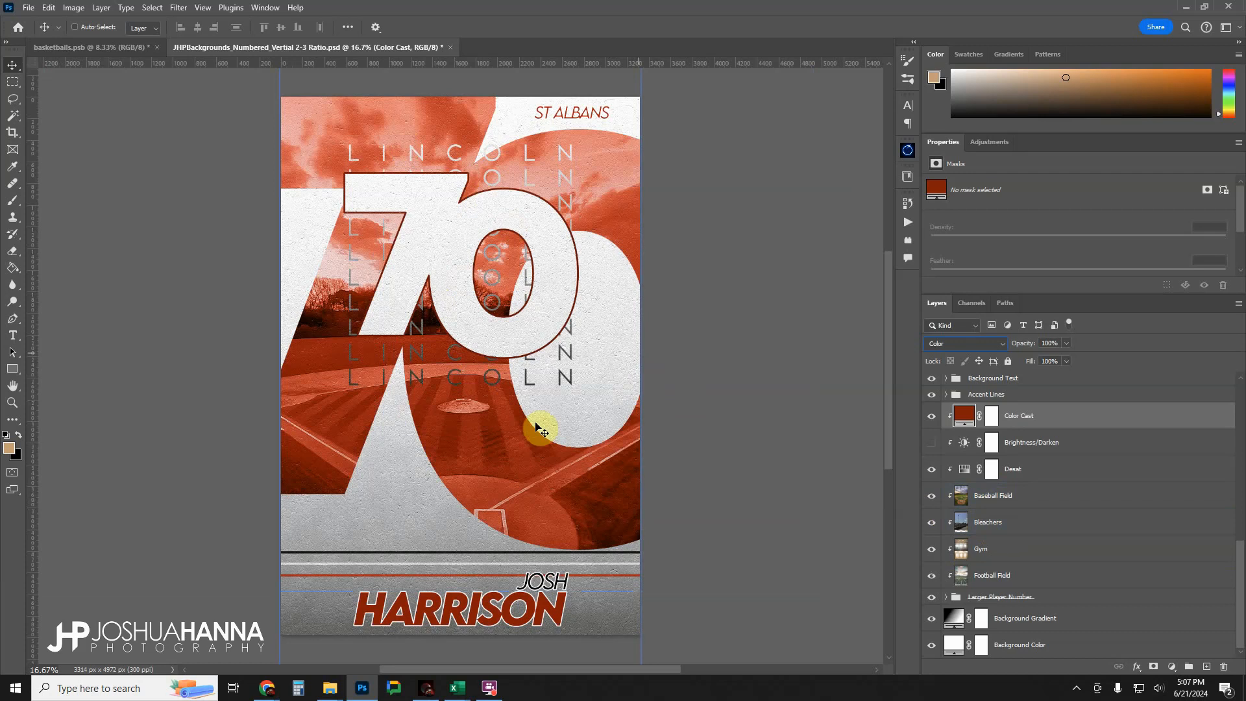
{"action": "left_click", "coordinate": [1135, 545]}
Select the Desat layer and toggle Desat and Color Cast off and on to compare, leaving both visible.
{"action": "left_click", "coordinate": [1023, 476]}
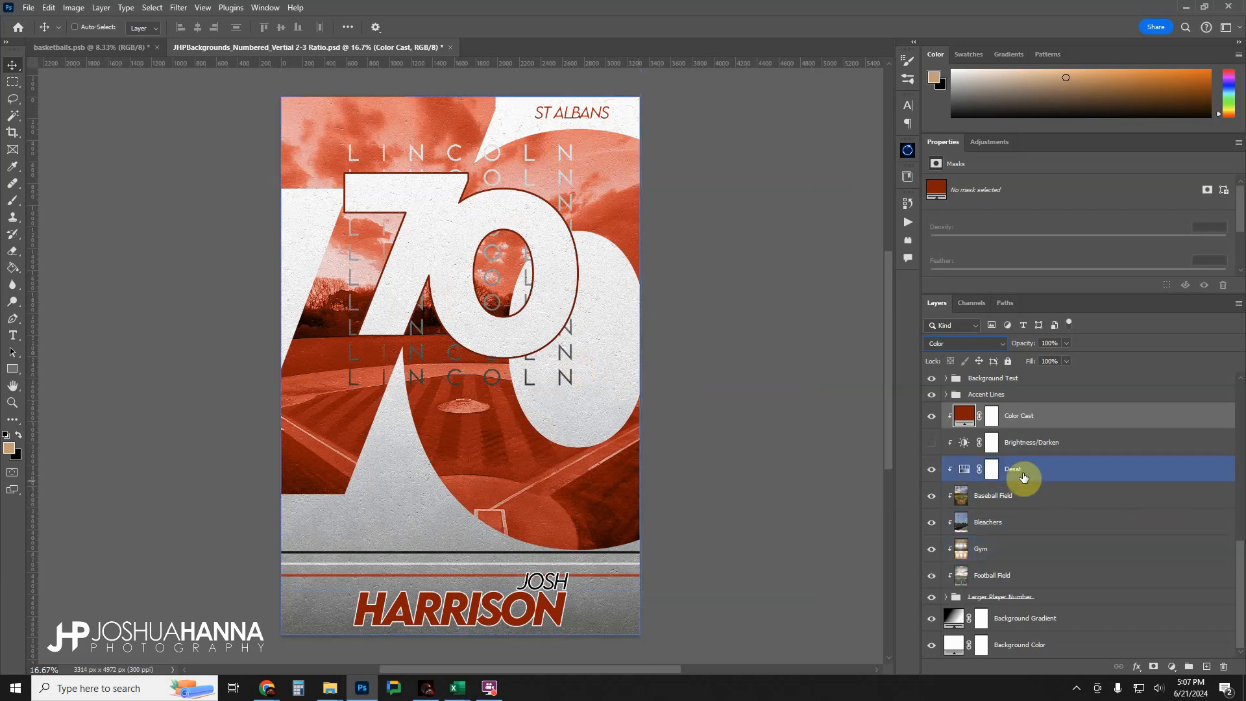
{"action": "left_click", "coordinate": [992, 556]}
{"action": "left_click", "coordinate": [991, 505]}
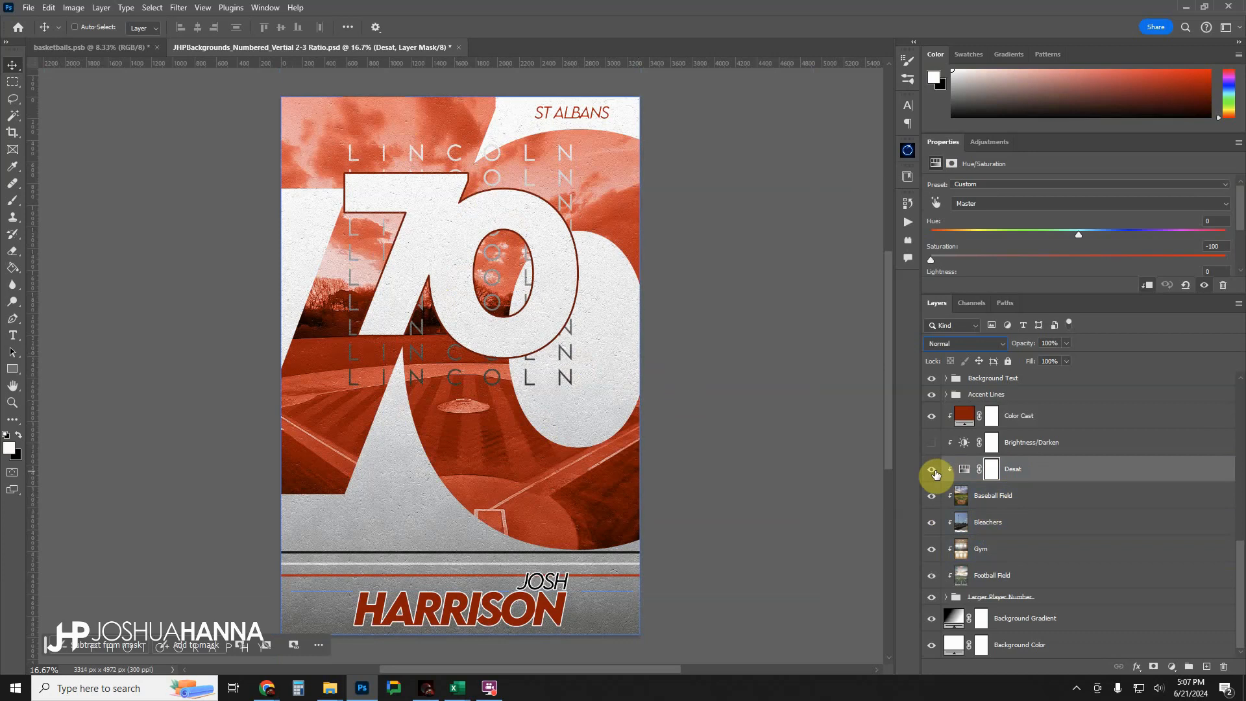
{"action": "left_click", "coordinate": [932, 469]}
{"action": "left_click", "coordinate": [933, 469]}
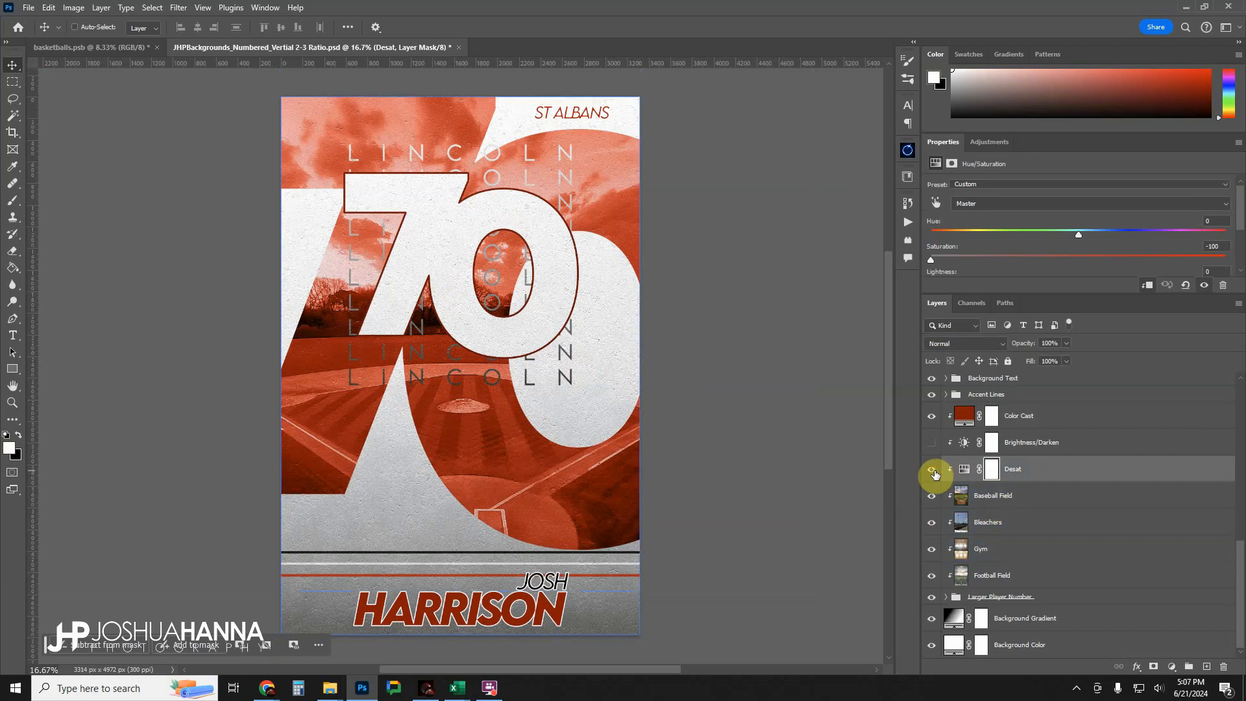
{"action": "left_click", "coordinate": [932, 416]}
{"action": "left_click", "coordinate": [934, 472]}
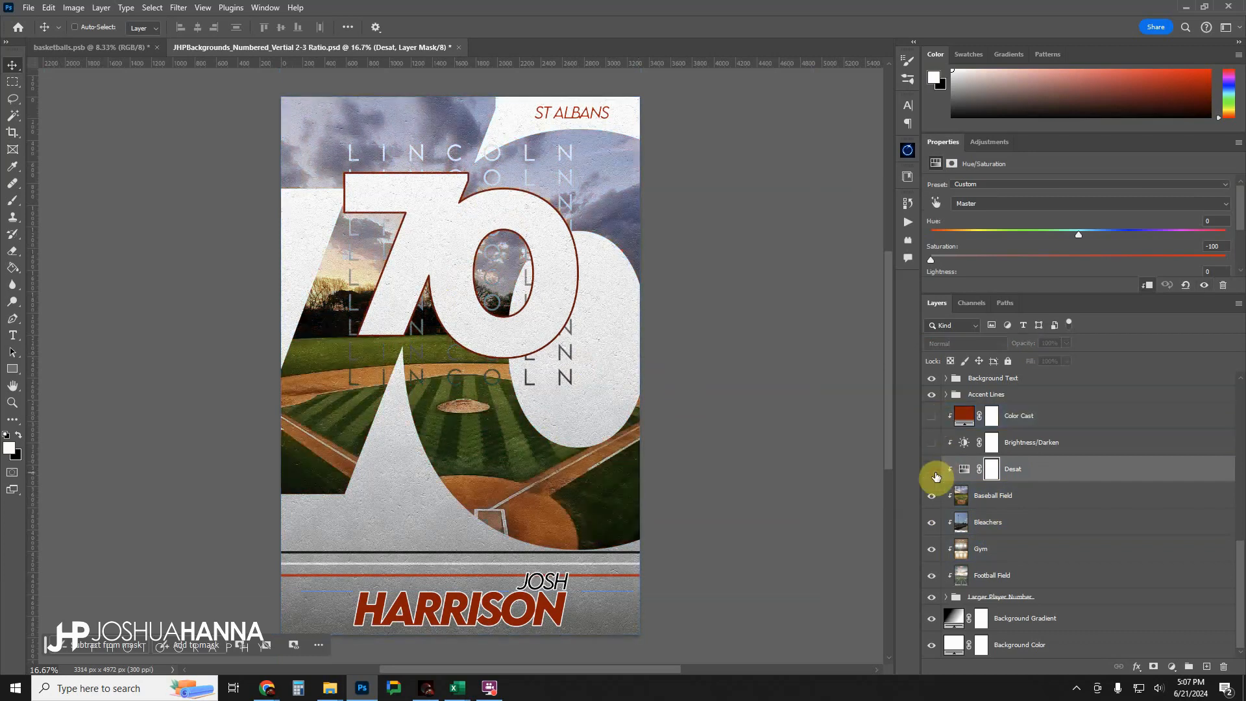
{"action": "left_click", "coordinate": [932, 469]}
{"action": "left_click", "coordinate": [932, 469]}
{"action": "left_click", "coordinate": [932, 470]}
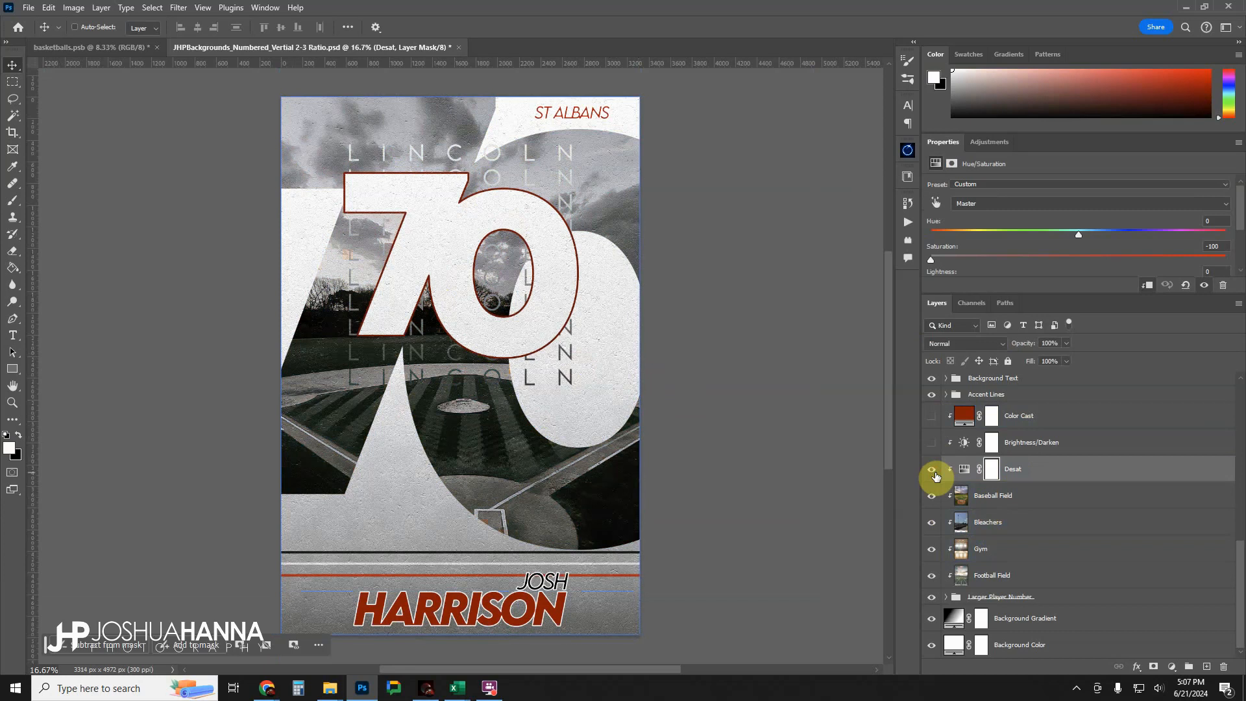
{"action": "left_click", "coordinate": [934, 416]}
Turn on the Brightness/Darken adjustment layer and set its Brightness to -40.
{"action": "left_click", "coordinate": [932, 446]}
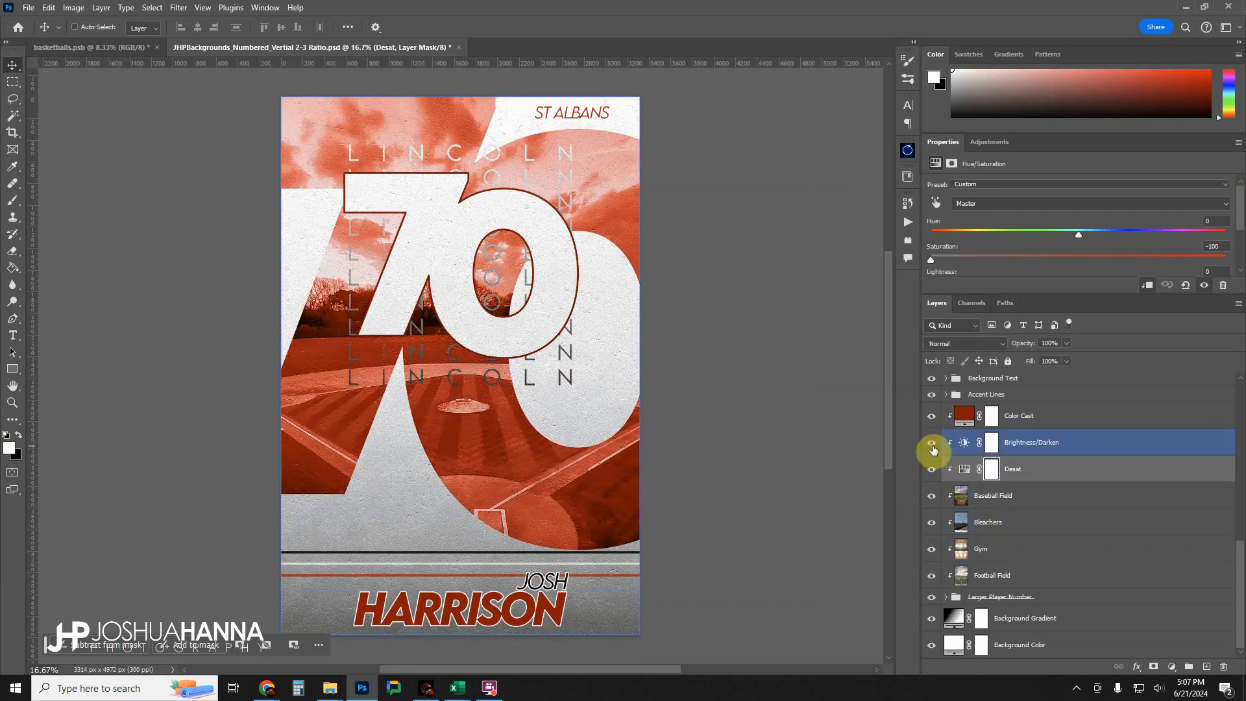
{"action": "left_click", "coordinate": [1041, 445]}
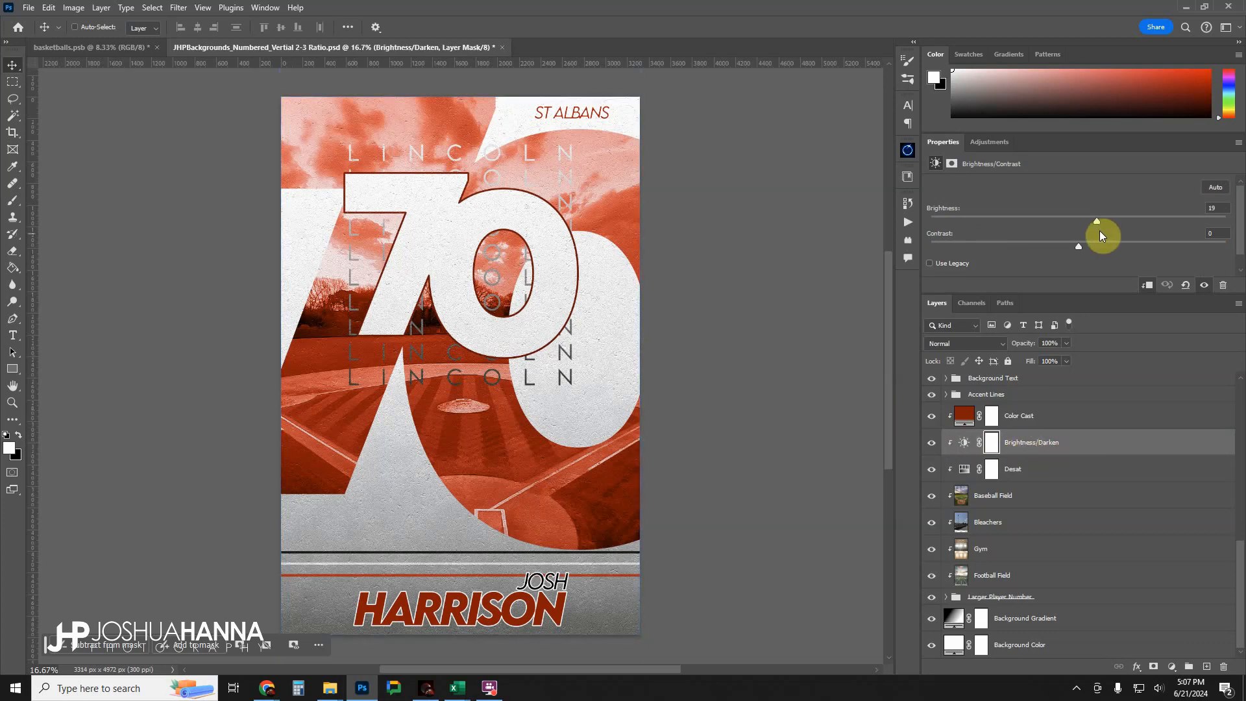
{"action": "left_click_drag", "start_coordinate": [1098, 218], "coordinate": [1043, 258]}
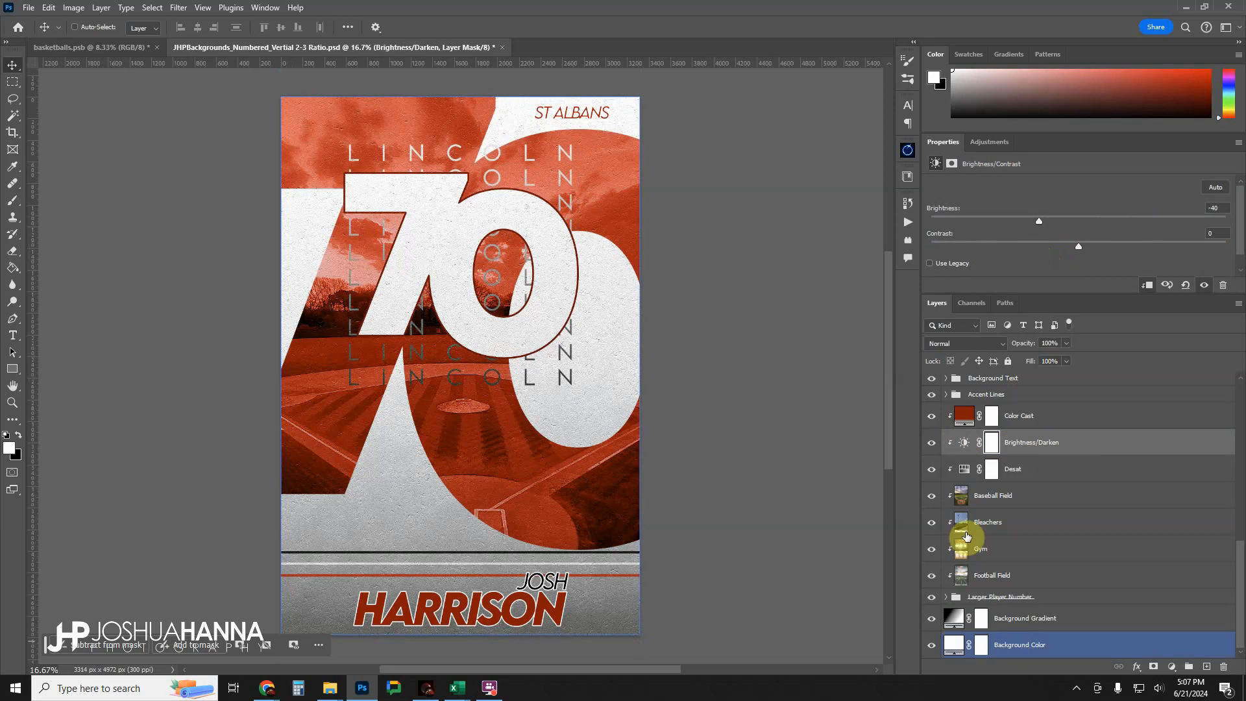
Select the Color Cast layer and toggle it off and on to compare the background with and without the tint.
{"action": "left_click", "coordinate": [1032, 422]}
{"action": "left_click", "coordinate": [927, 416]}
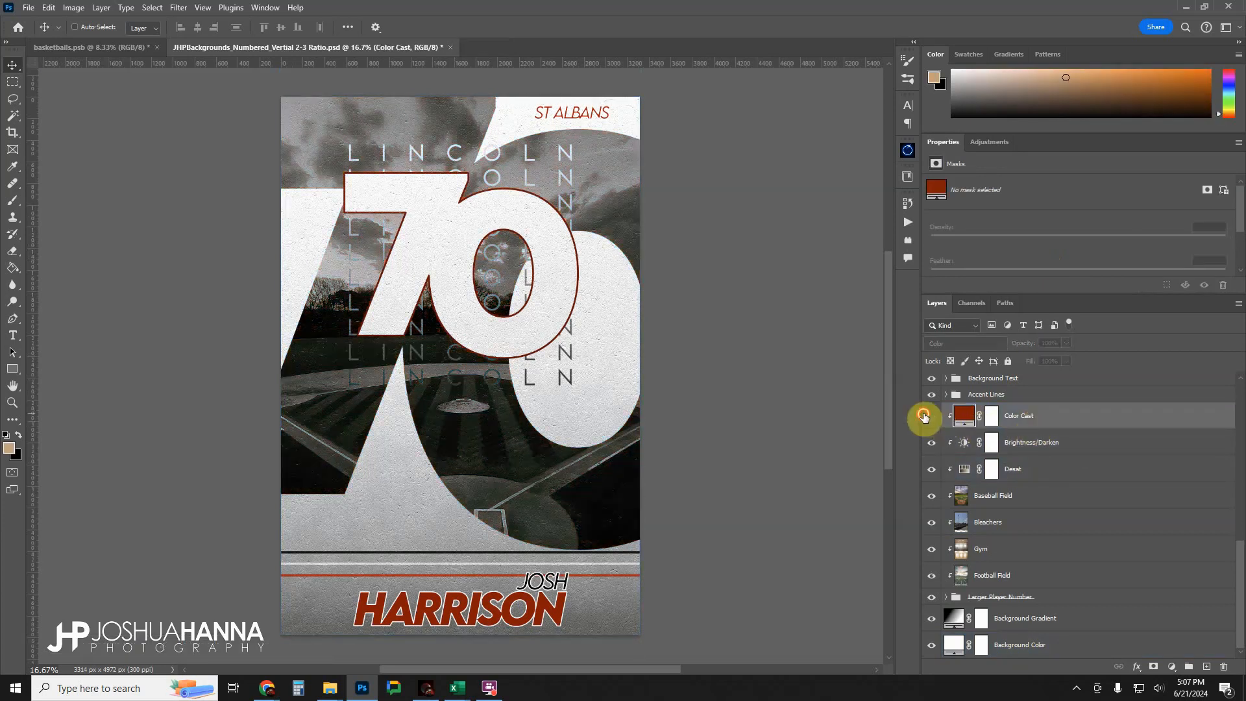
{"action": "left_click", "coordinate": [926, 416]}
{"action": "left_click", "coordinate": [927, 415]}
{"action": "left_click", "coordinate": [926, 416]}
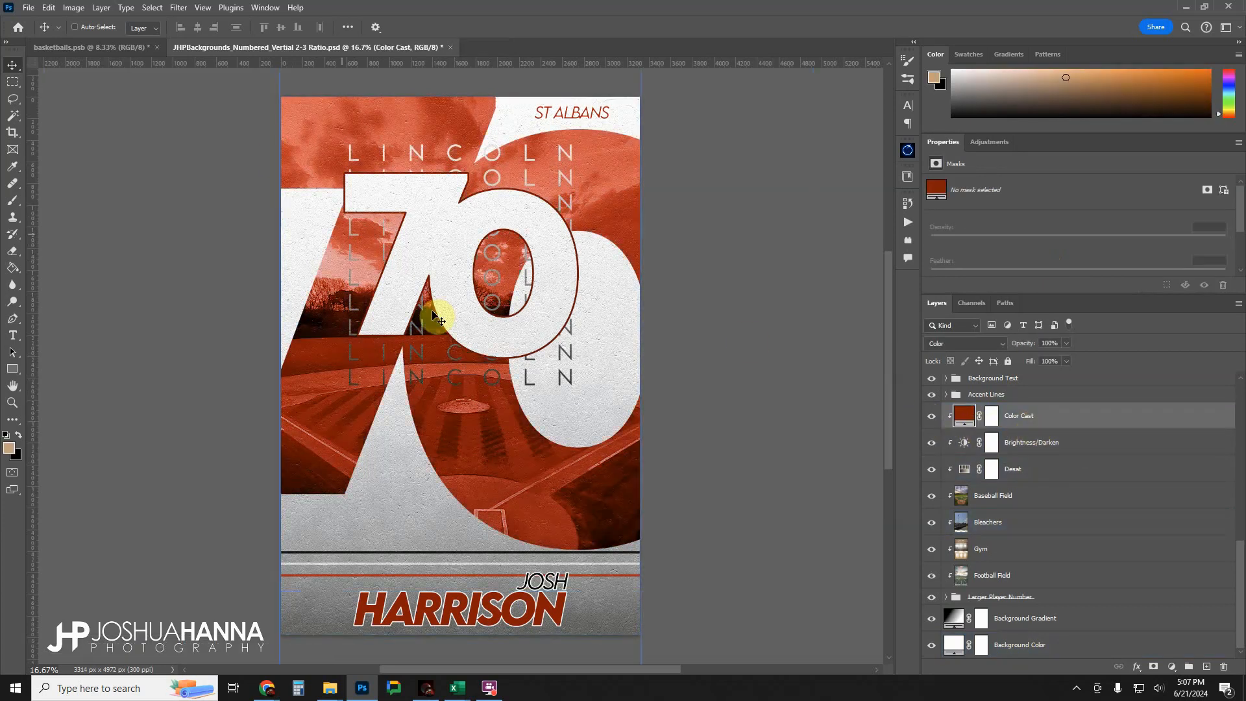
Try green 00944d as the Color Cast fill color and discard the change.
{"action": "left_click", "coordinate": [970, 415]}
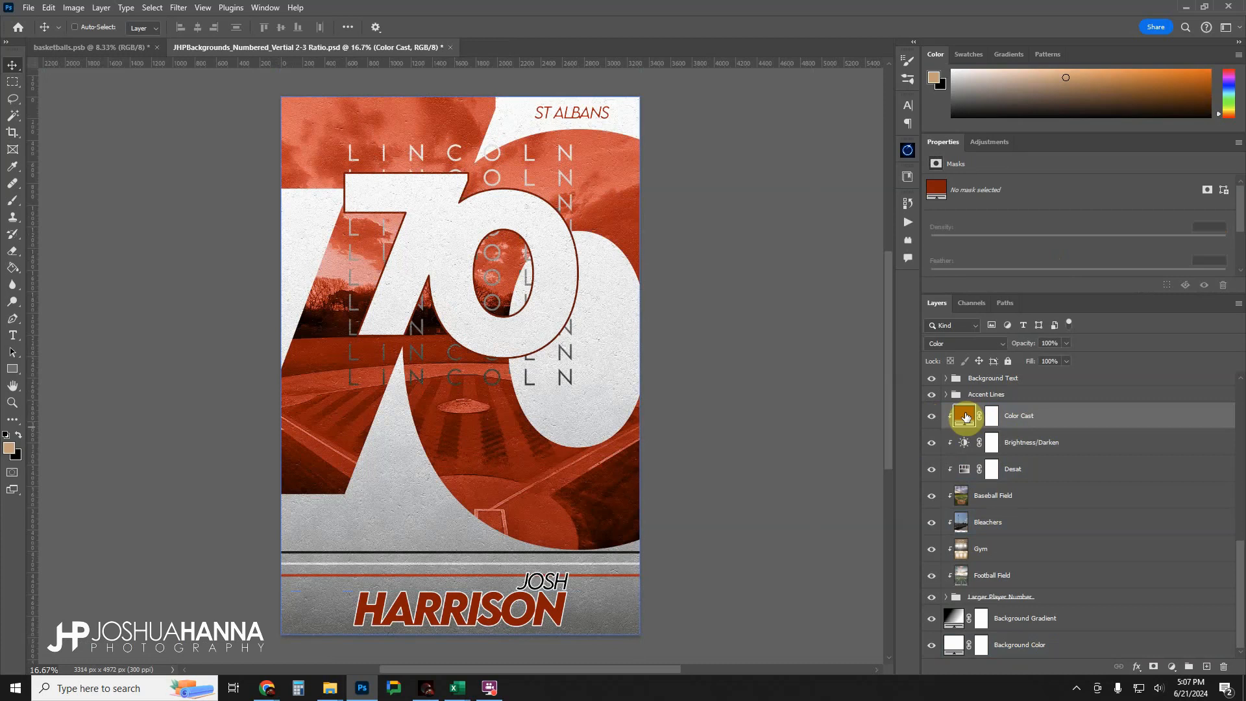
{"action": "double_click", "coordinate": [964, 417]}
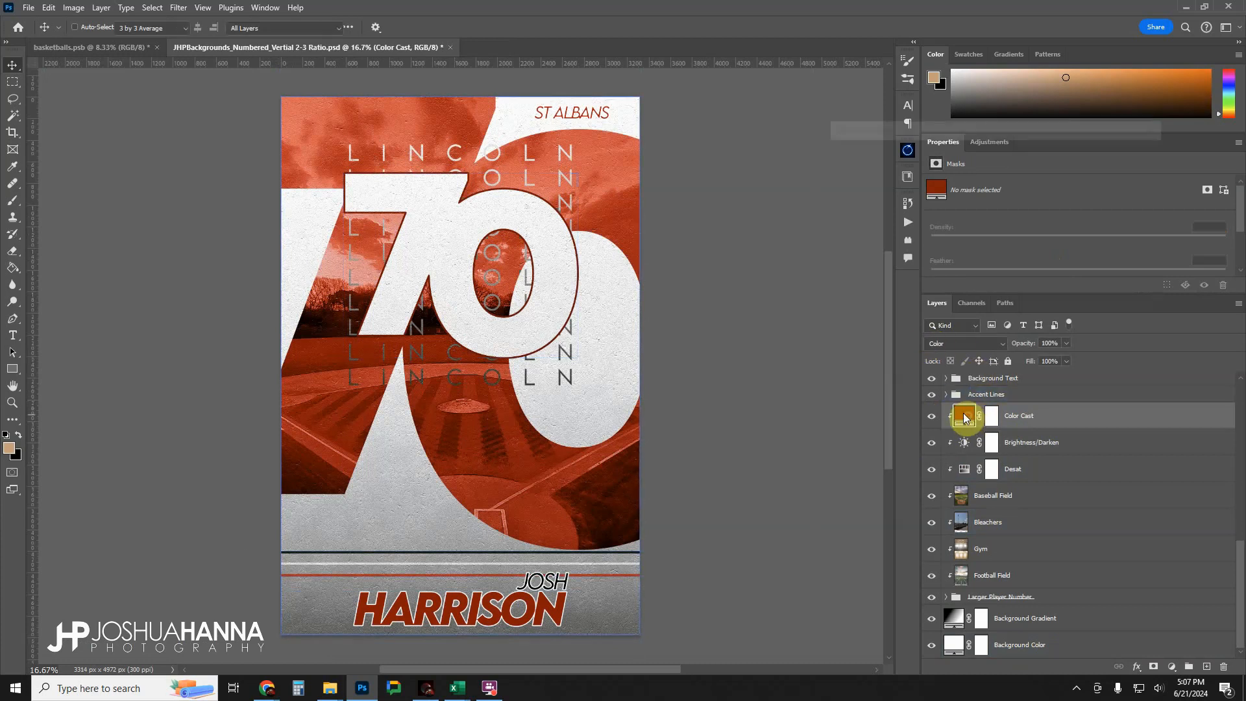
{"action": "left_click_drag", "start_coordinate": [1006, 218], "coordinate": [1008, 251]}
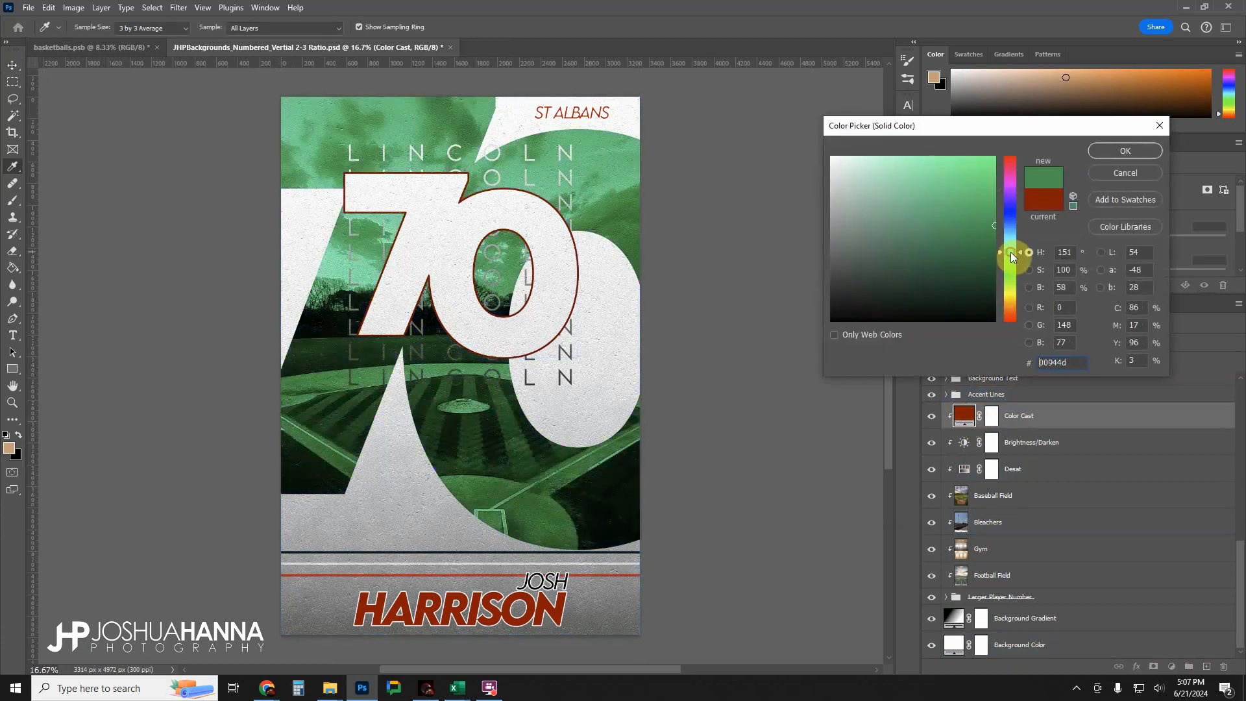
{"action": "left_click", "coordinate": [1124, 172]}
Select the Background Gradient layer and toggle it off and on several times, leaving it visible.
{"action": "left_click", "coordinate": [999, 519]}
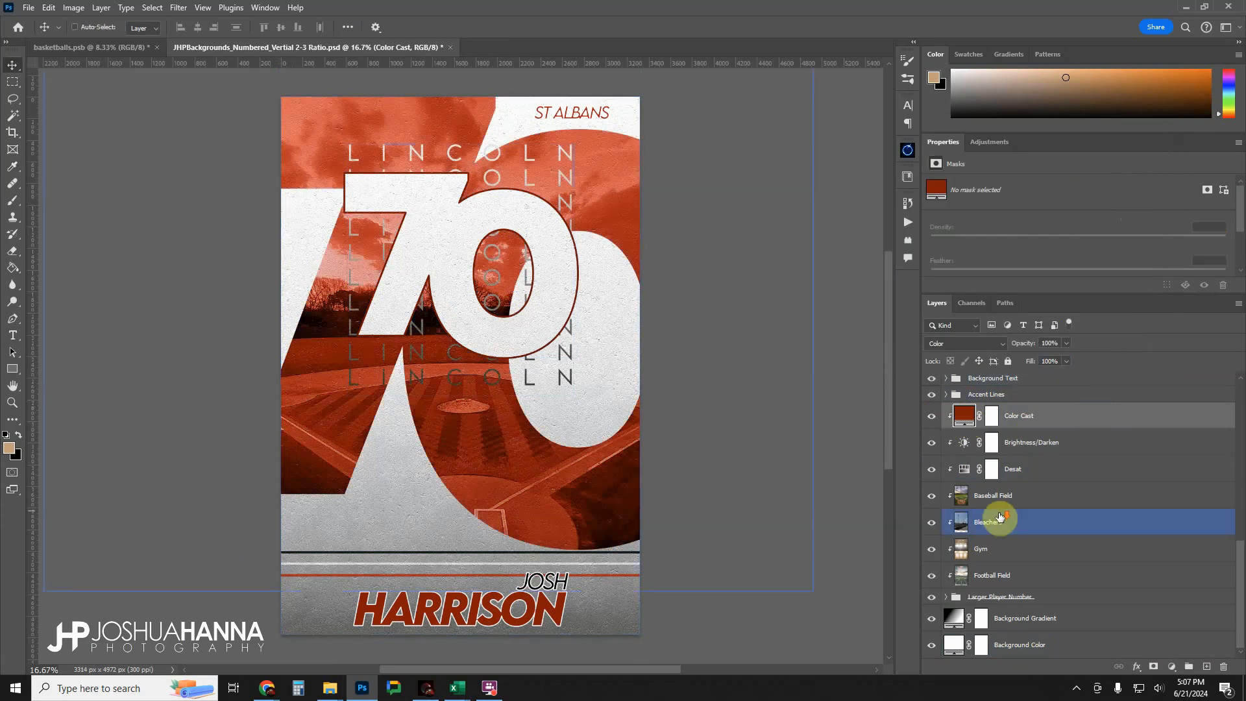
{"action": "left_click", "coordinate": [1022, 618]}
{"action": "left_click", "coordinate": [931, 618]}
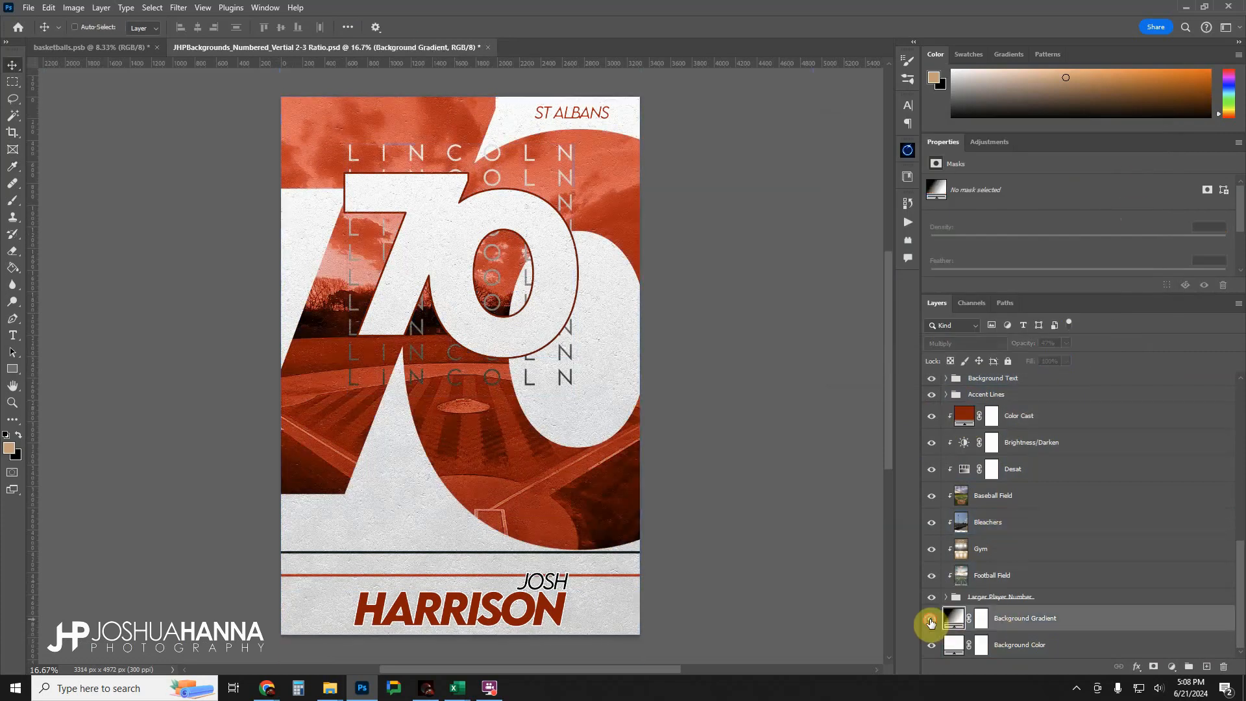
{"action": "left_click", "coordinate": [930, 622]}
{"action": "left_click", "coordinate": [931, 622]}
{"action": "left_click", "coordinate": [931, 622]}
{"action": "left_click", "coordinate": [931, 621]}
{"action": "left_click", "coordinate": [931, 622]}
Try dark red 6f0707 as the Background Color fill and discard the change.
{"action": "left_click", "coordinate": [952, 645]}
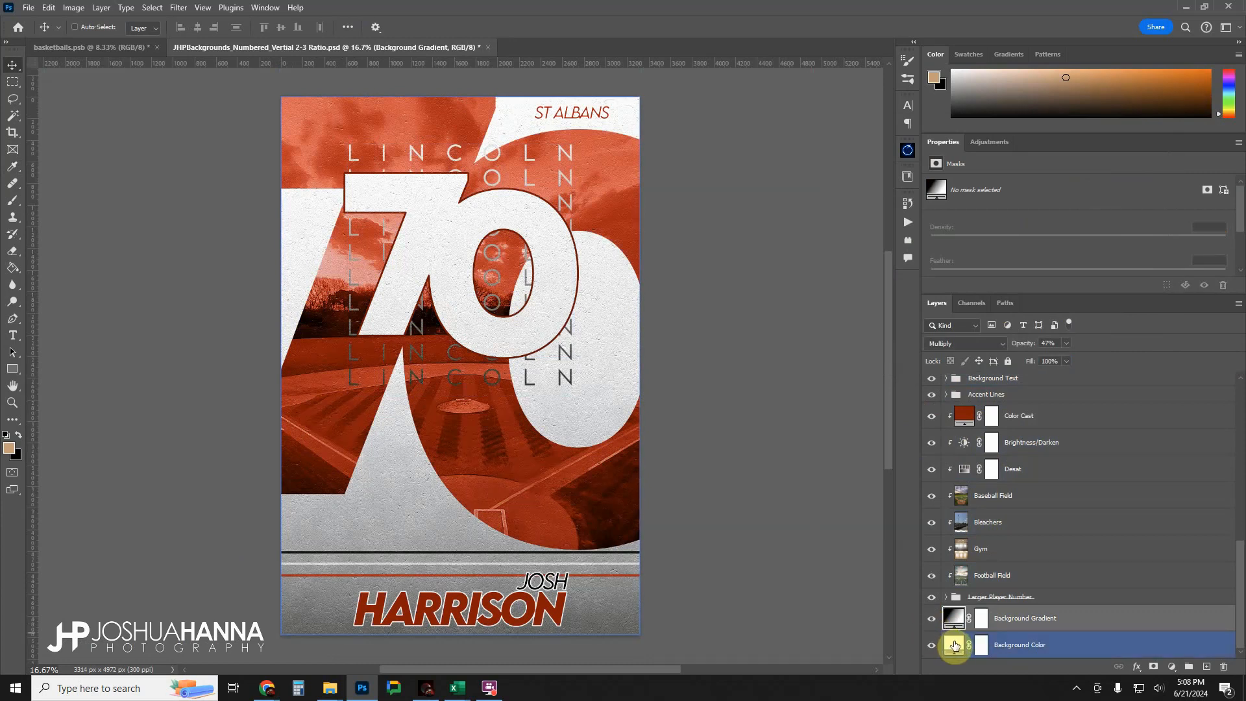
{"action": "double_click", "coordinate": [954, 644]}
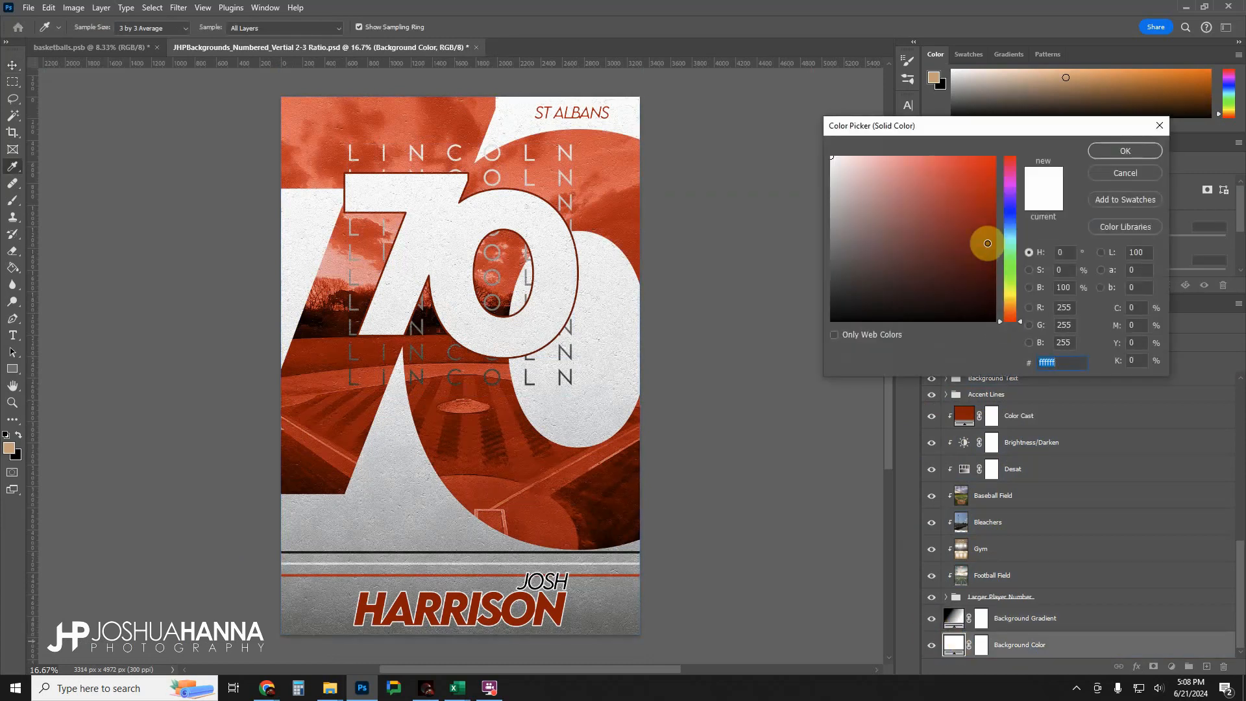
{"action": "mouse_move", "coordinate": [985, 245]}
{"action": "left_mouse_down"}
{"action": "mouse_move", "coordinate": [1005, 240]}
{"action": "mouse_move", "coordinate": [980, 250]}
{"action": "mouse_move", "coordinate": [986, 272]}
{"action": "mouse_move", "coordinate": [986, 250]}
{"action": "left_mouse_up"}
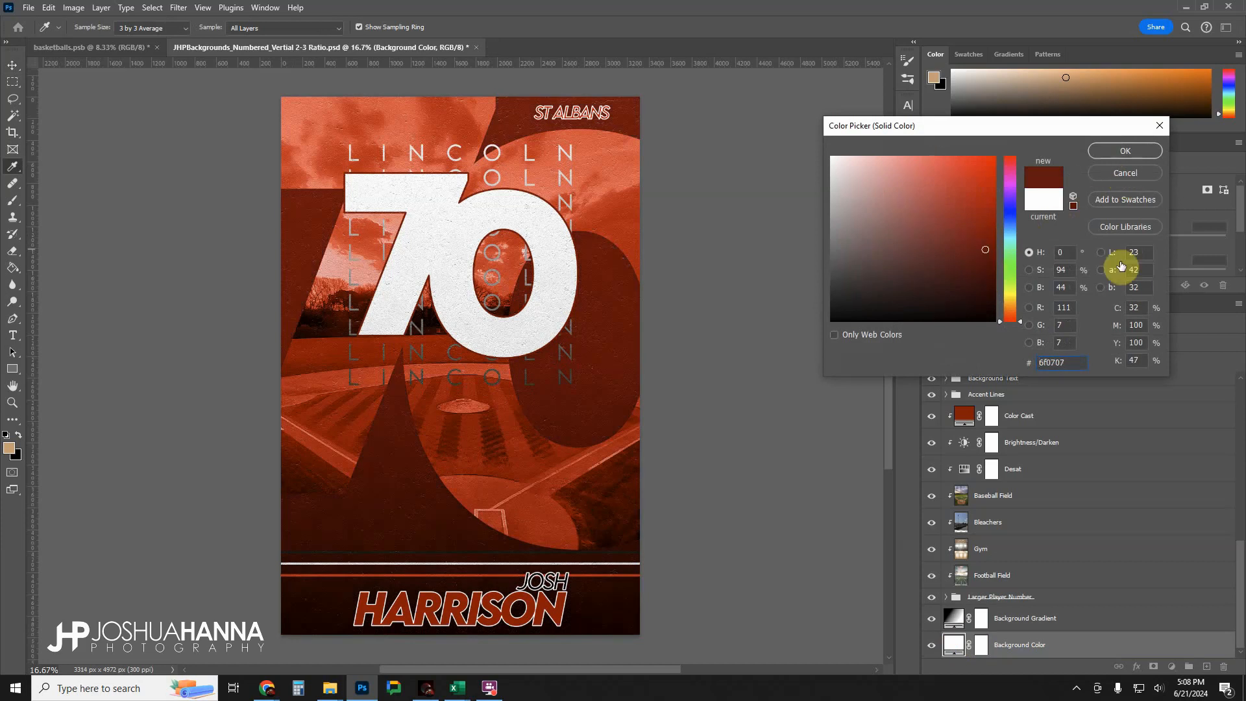
{"action": "left_click", "coordinate": [1131, 173]}
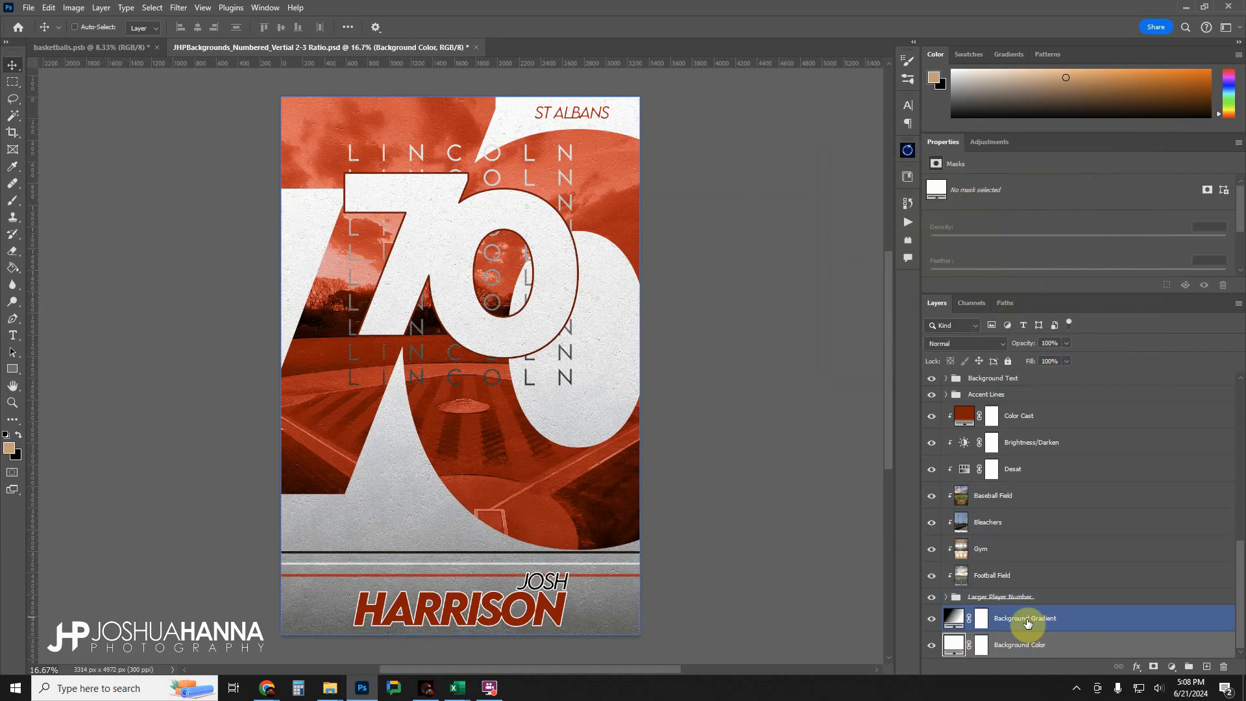
Expand the Place Subject in This Group folder and make its Subject layer visible.
{"action": "scroll", "coordinate": [1027, 623], "scroll_direction": "up", "scroll_amount": 10}
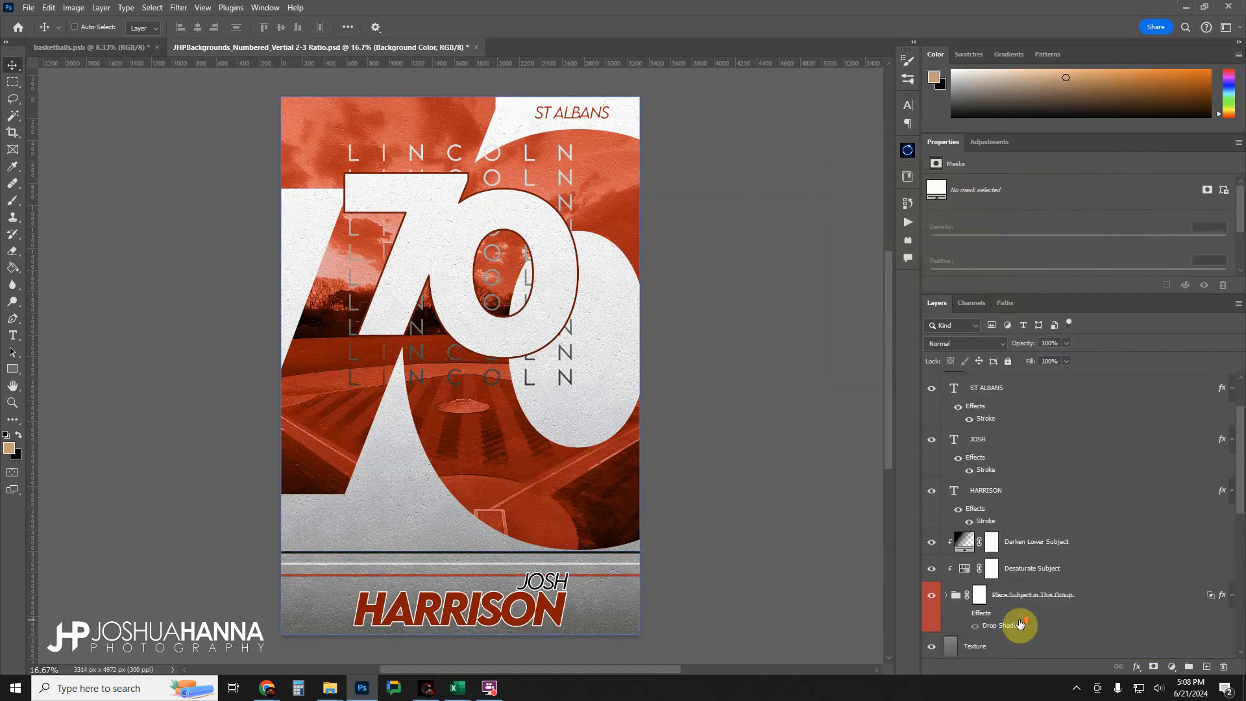
{"action": "left_click", "coordinate": [1020, 624]}
{"action": "scroll", "coordinate": [1012, 626], "scroll_direction": "down", "scroll_amount": 1}
{"action": "left_click", "coordinate": [946, 583]}
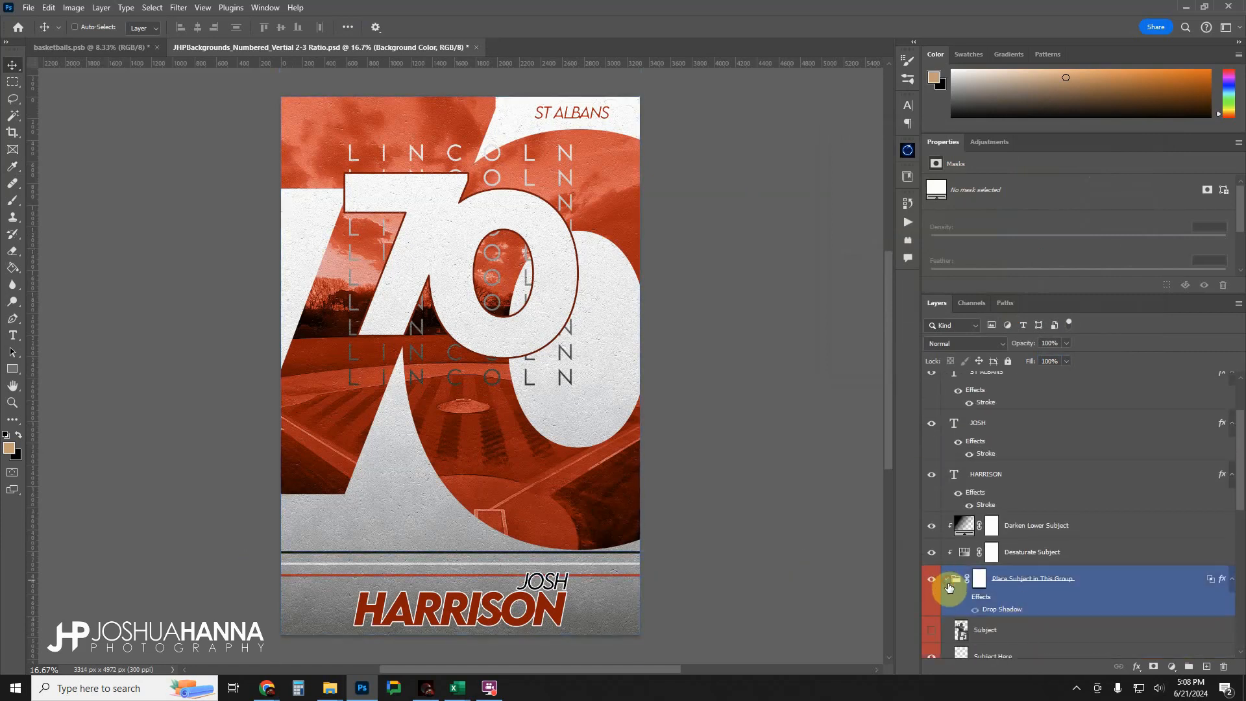
{"action": "left_click", "coordinate": [991, 639]}
{"action": "left_click", "coordinate": [933, 630]}
{"action": "left_click", "coordinate": [951, 638]}
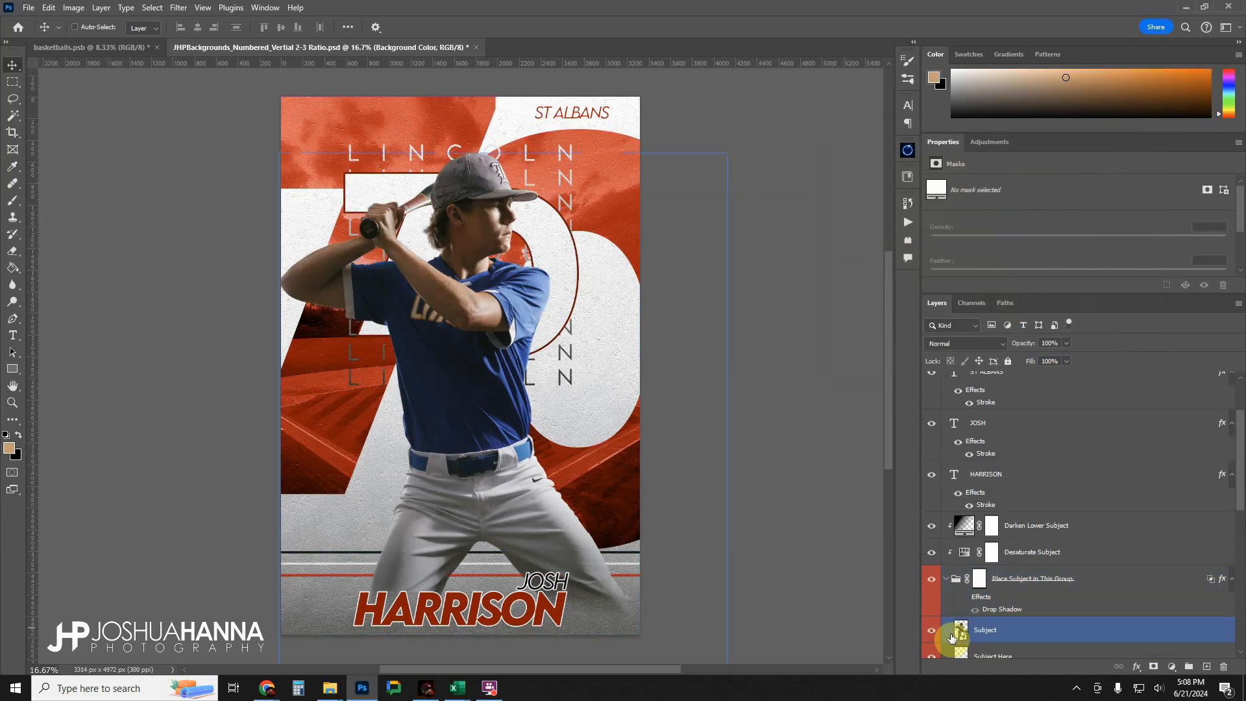
Collapse and reopen the Place Subject in This Group folder to examine its Subject and Subject Here layers.
{"action": "scroll", "coordinate": [1021, 623], "scroll_direction": "down", "scroll_amount": 5}
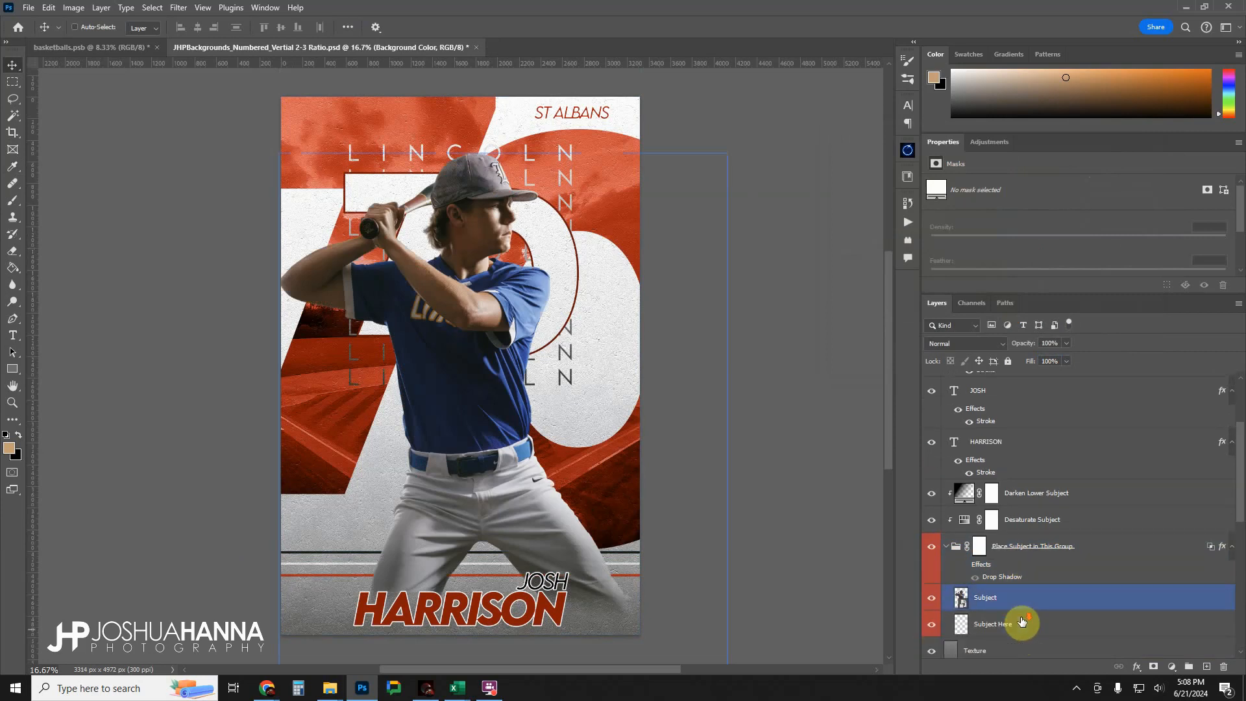
{"action": "left_click", "coordinate": [956, 502]}
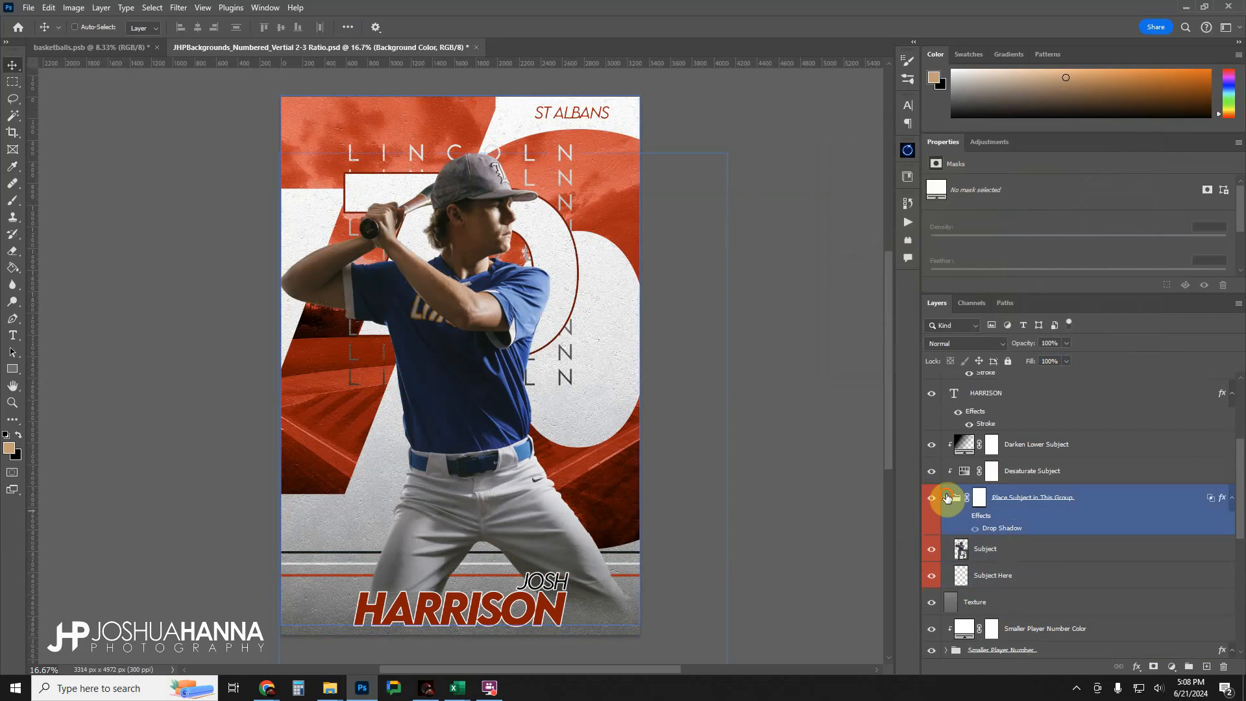
{"action": "left_click", "coordinate": [945, 497]}
{"action": "left_click", "coordinate": [945, 498]}
{"action": "scroll", "coordinate": [987, 514], "scroll_direction": "down", "scroll_amount": 1}
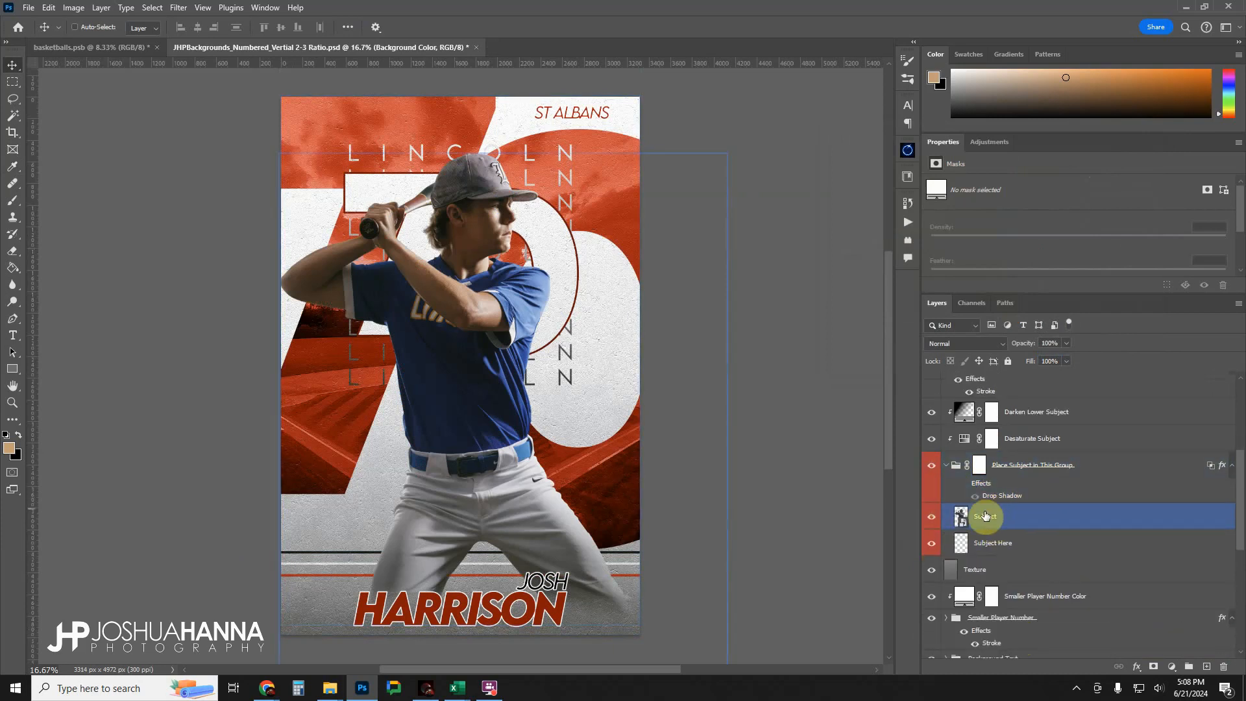
Reposition the Subject image in the Place Subject in This Group folder to about X 54 px, Y 855 px, and collapse the folder.
{"action": "left_click", "coordinate": [1019, 550]}
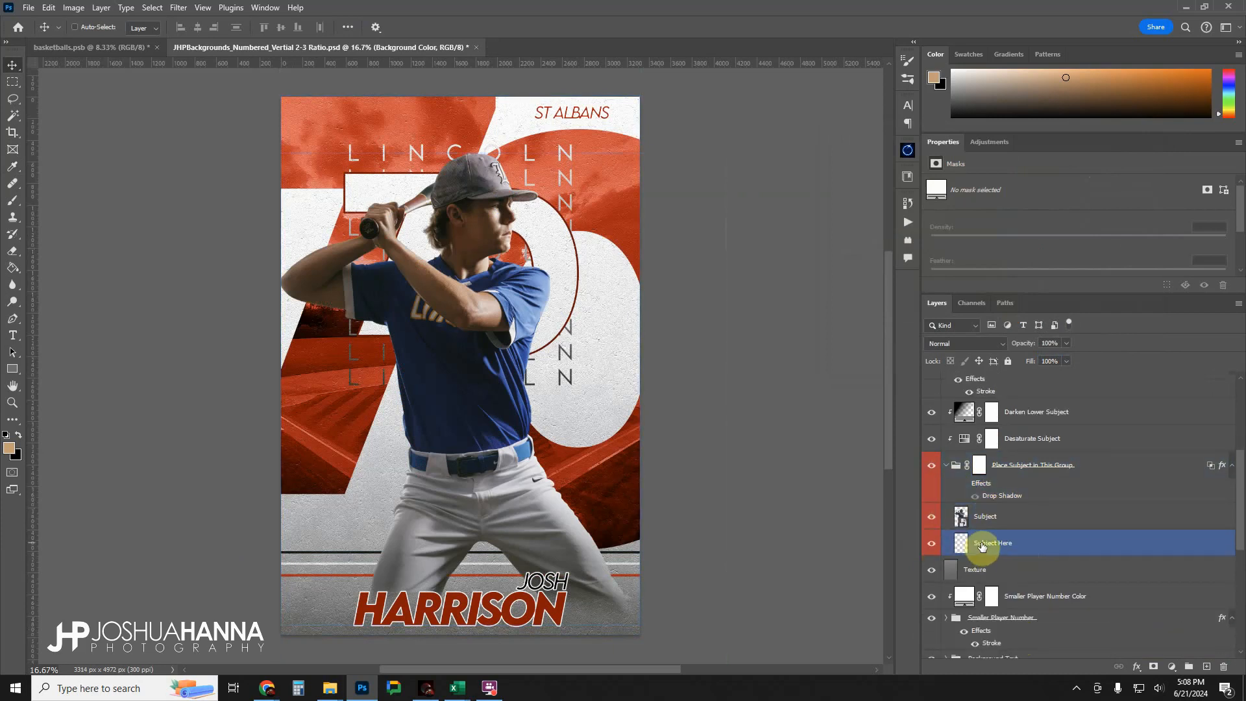
{"action": "left_click", "coordinate": [945, 465]}
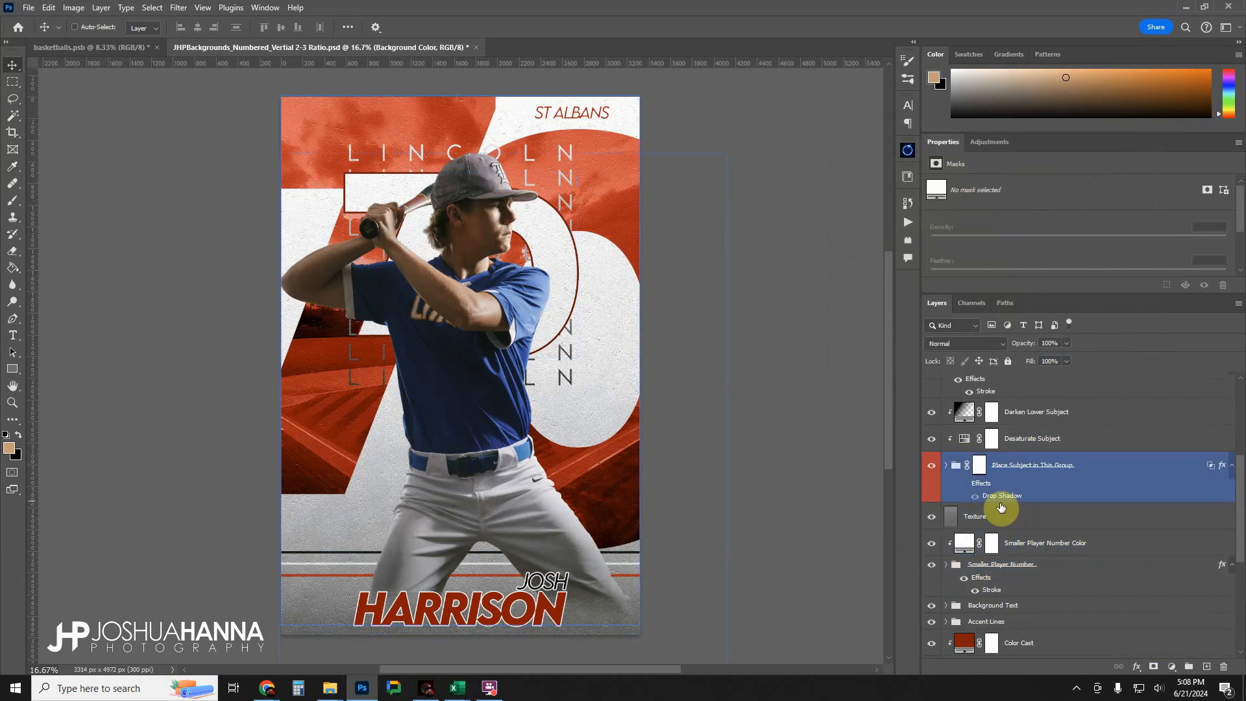
{"action": "left_click", "coordinate": [945, 465]}
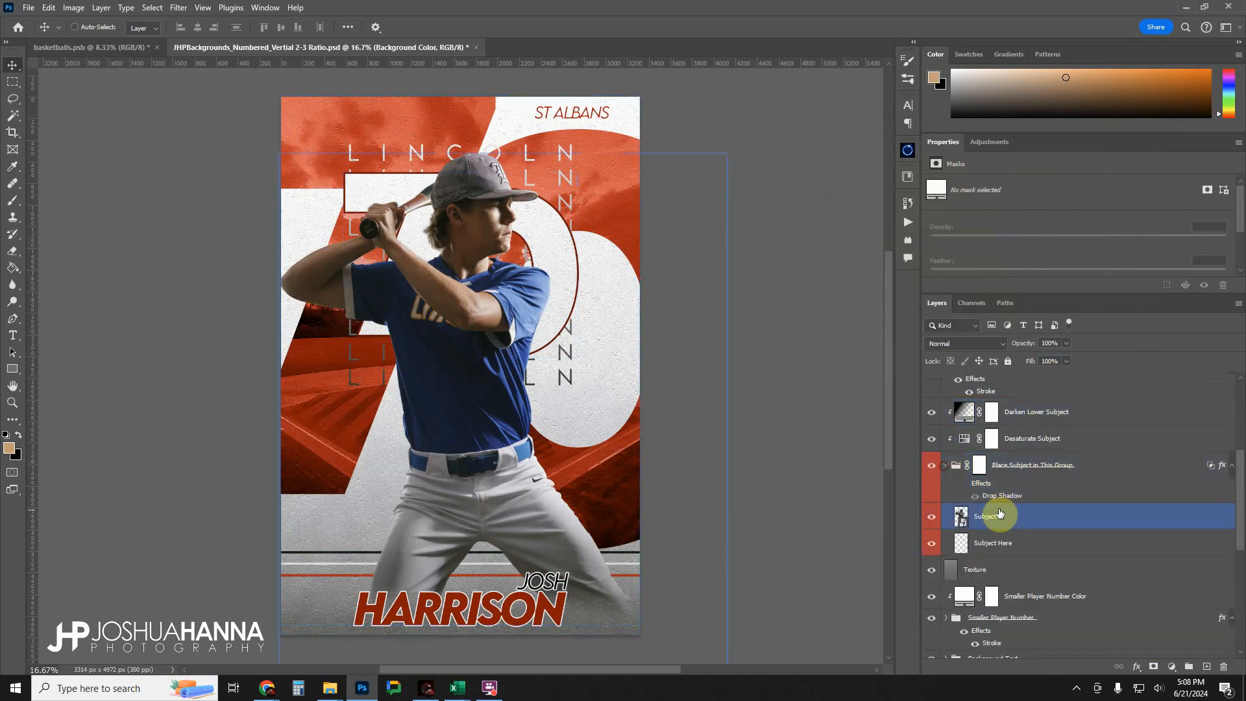
{"action": "left_click", "coordinate": [999, 513]}
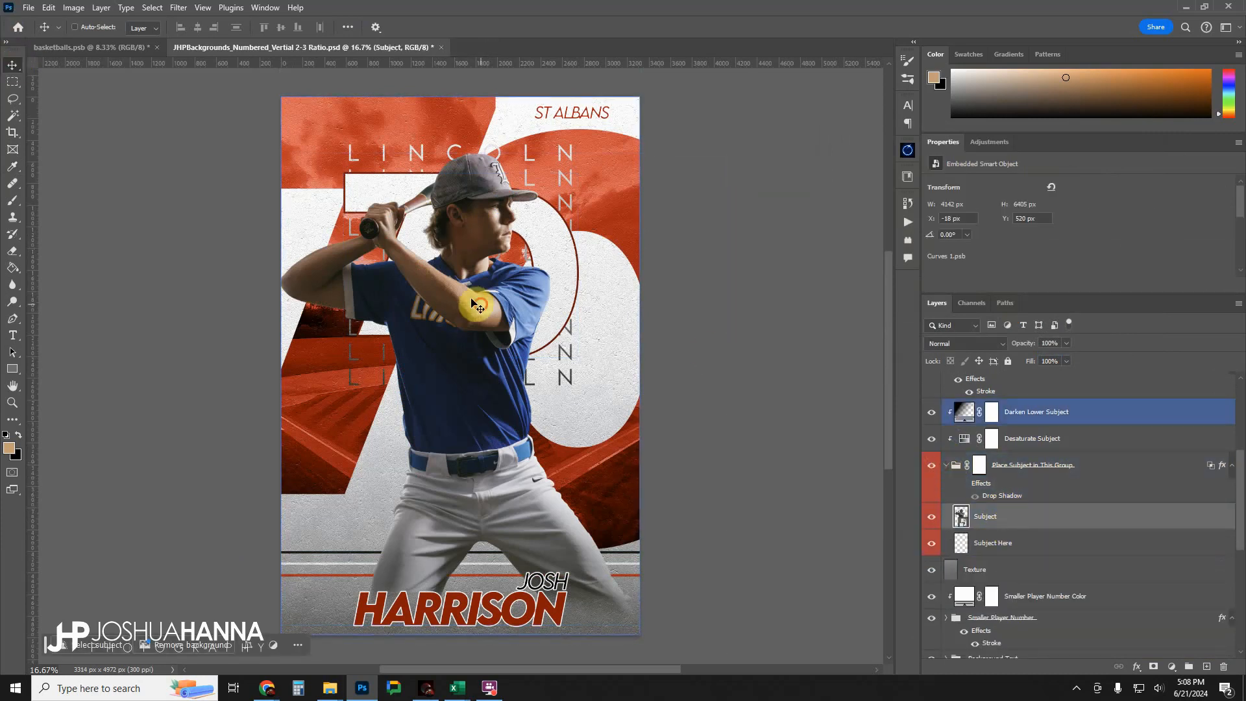
{"action": "left_click_drag", "start_coordinate": [471, 300], "coordinate": [438, 300]}
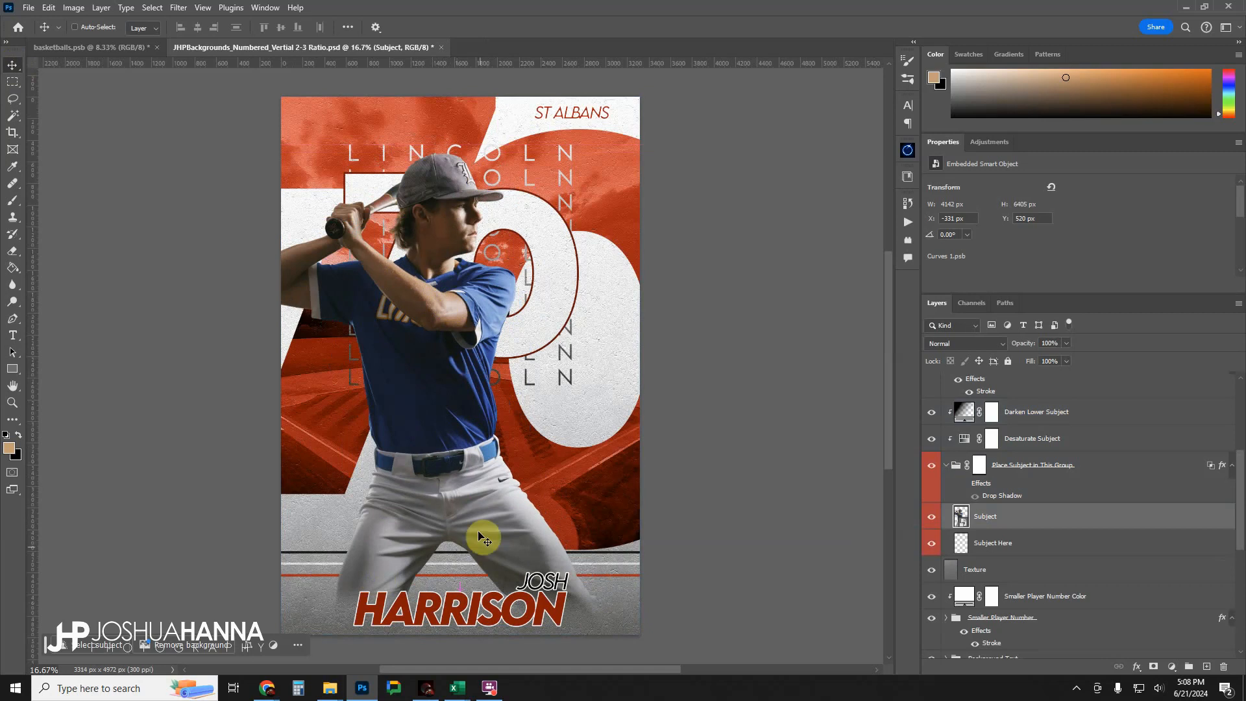
{"action": "left_click_drag", "start_coordinate": [445, 470], "coordinate": [485, 465]}
{"action": "left_click_drag", "start_coordinate": [386, 309], "coordinate": [391, 351]}
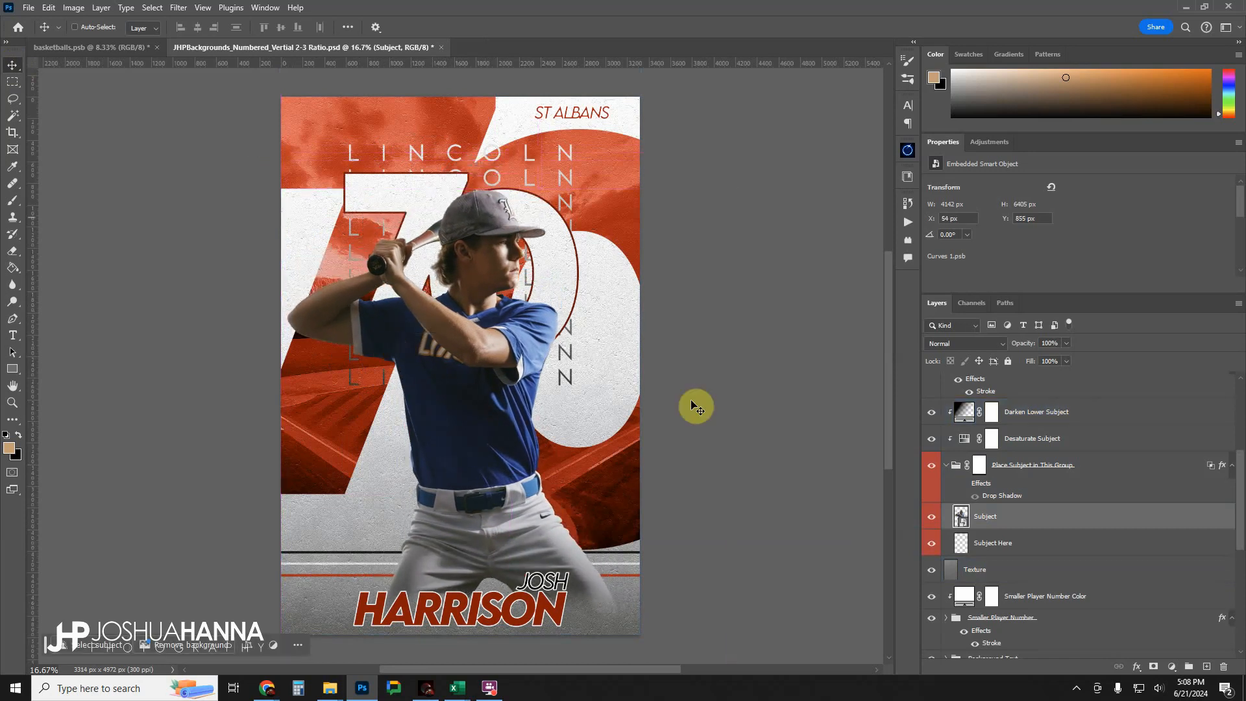
{"action": "left_click", "coordinate": [946, 466]}
Hide the Bleachers, Gym and Football Field background images, leaving only the Baseball Field image visible.
{"action": "scroll", "coordinate": [955, 513], "scroll_direction": "down", "scroll_amount": 2}
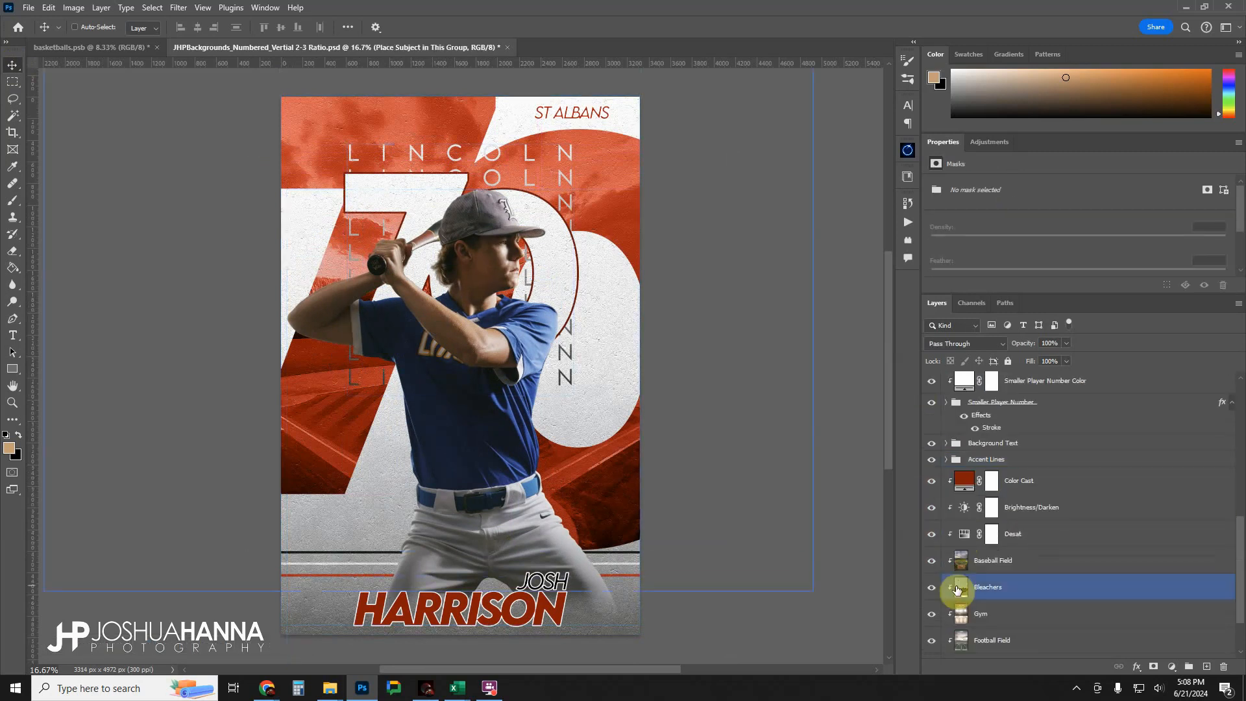
{"action": "left_click", "coordinate": [1003, 562]}
{"action": "left_click", "coordinate": [932, 563]}
{"action": "left_click", "coordinate": [932, 563]}
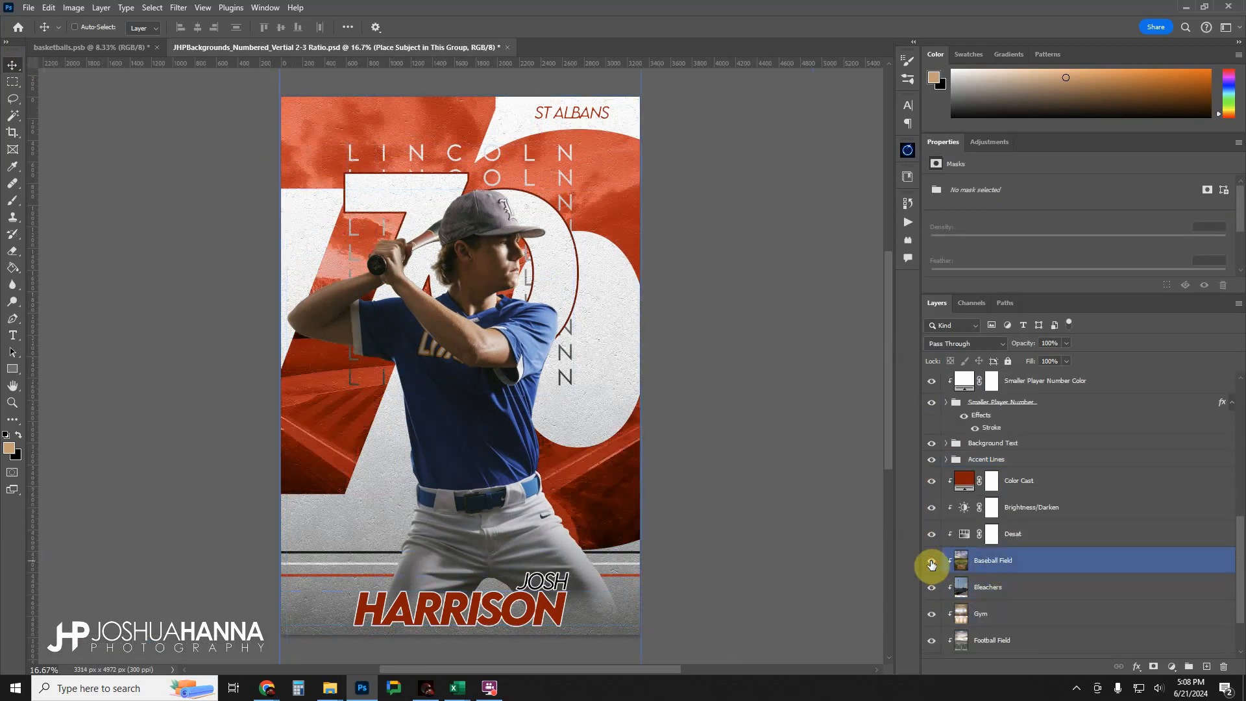
{"action": "left_click", "coordinate": [932, 587]}
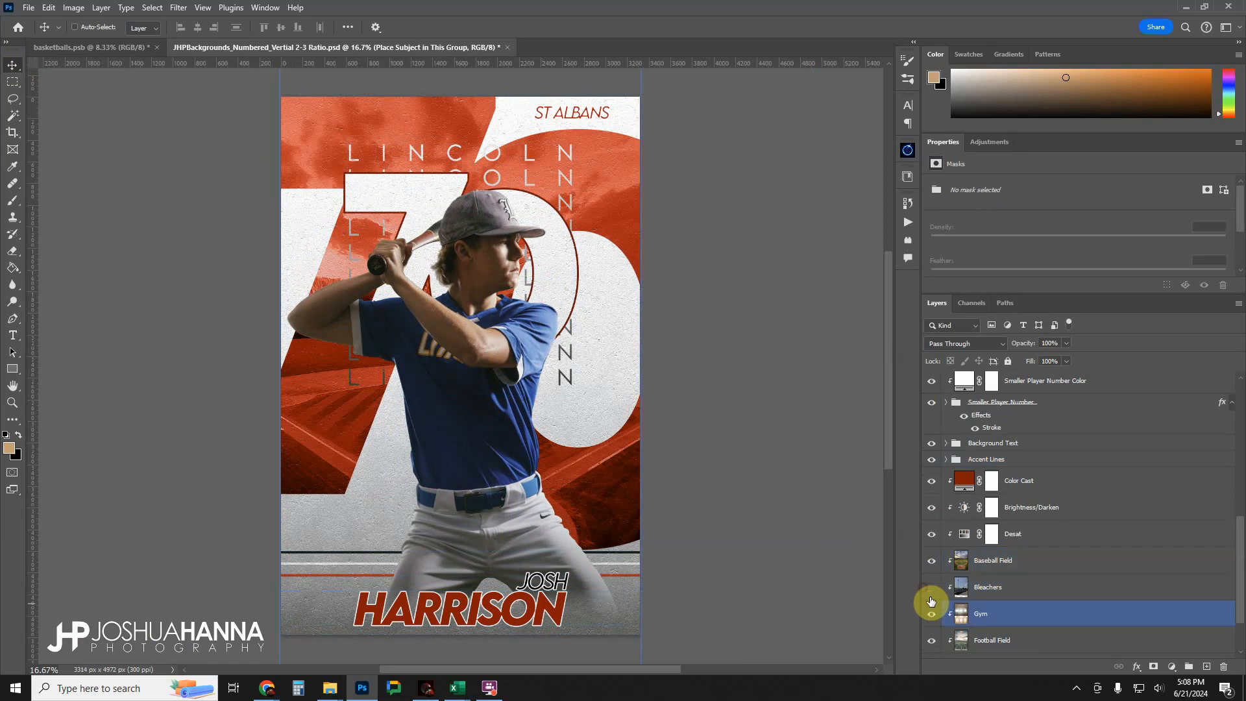
{"action": "left_click", "coordinate": [931, 613]}
{"action": "left_click", "coordinate": [931, 640]}
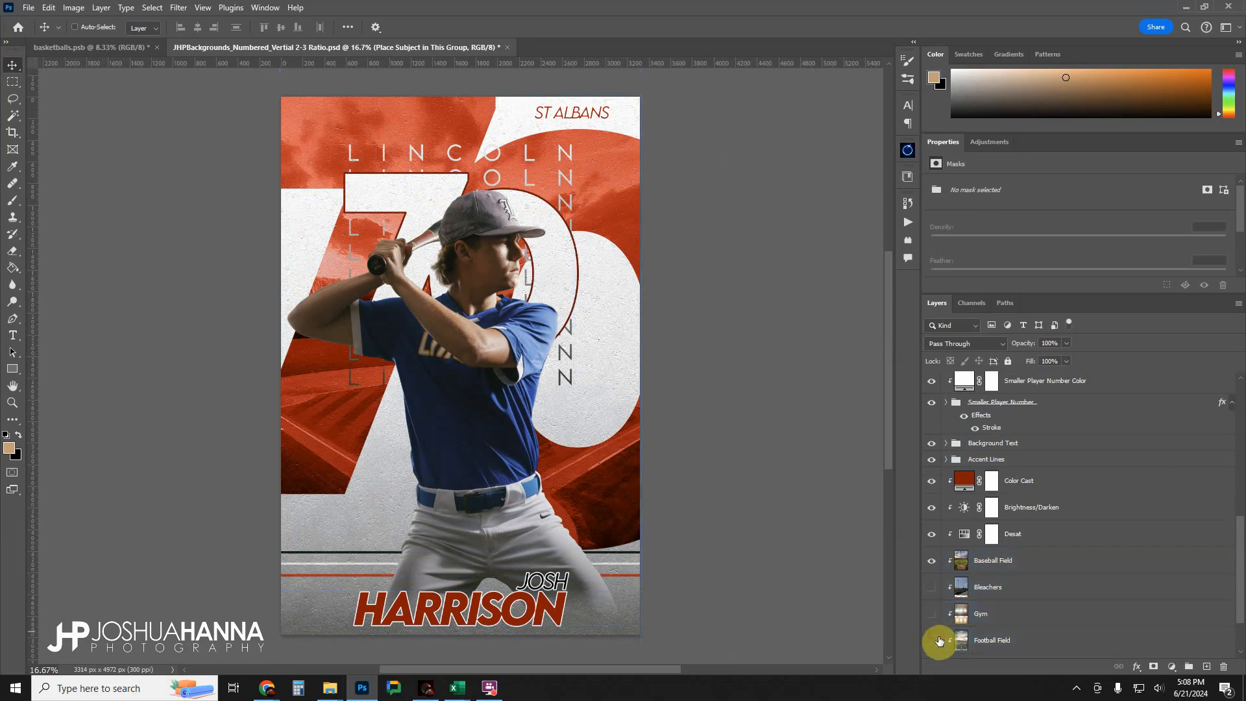
{"action": "left_click", "coordinate": [930, 562]}
{"action": "left_click", "coordinate": [929, 561]}
Darken the background image by setting the Brightness/Darken adjustment layer's brightness to -39.
{"action": "left_click", "coordinate": [980, 566]}
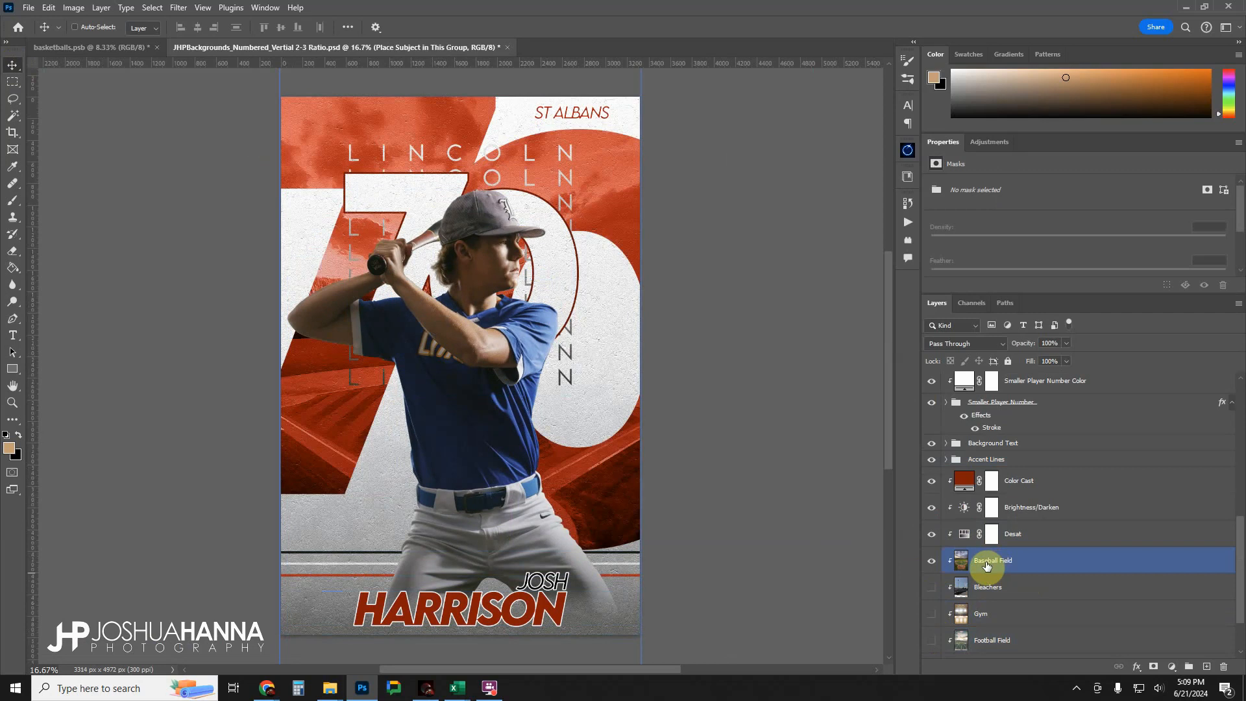
{"action": "left_click", "coordinate": [1021, 507]}
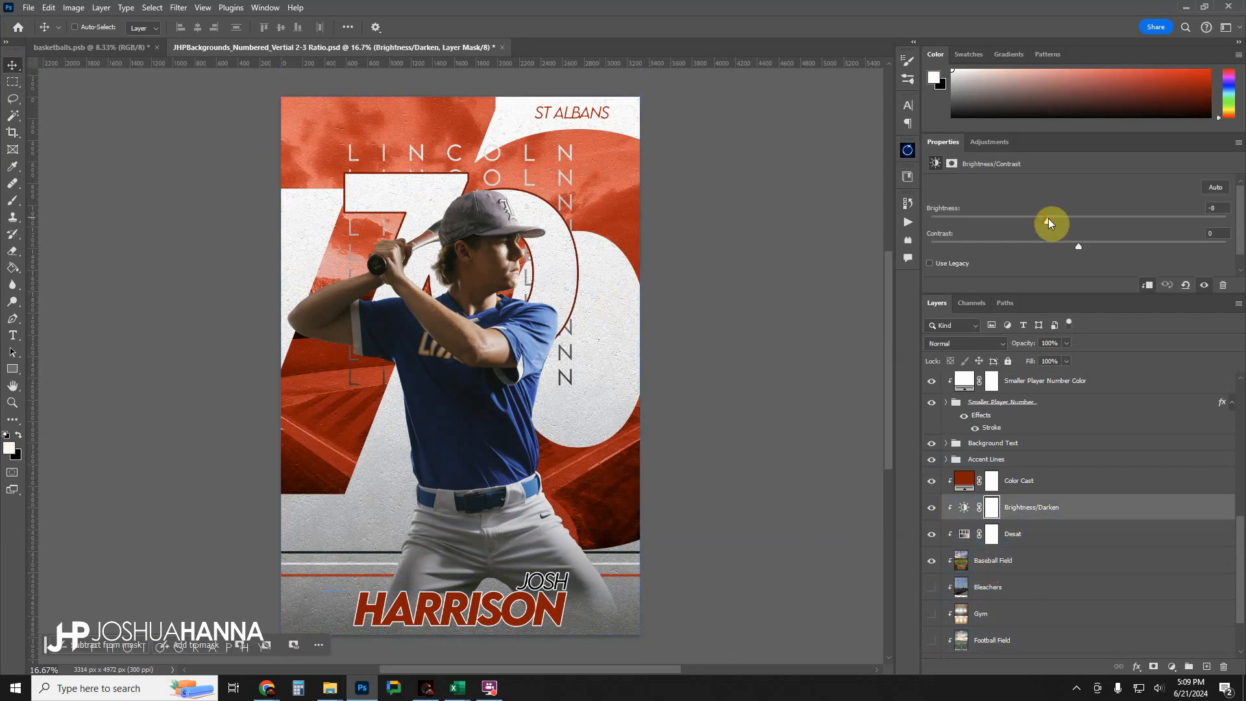
{"action": "mouse_move", "coordinate": [1048, 218]}
{"action": "left_mouse_down"}
{"action": "mouse_move", "coordinate": [1086, 221]}
{"action": "mouse_move", "coordinate": [1039, 226]}
{"action": "left_mouse_up"}
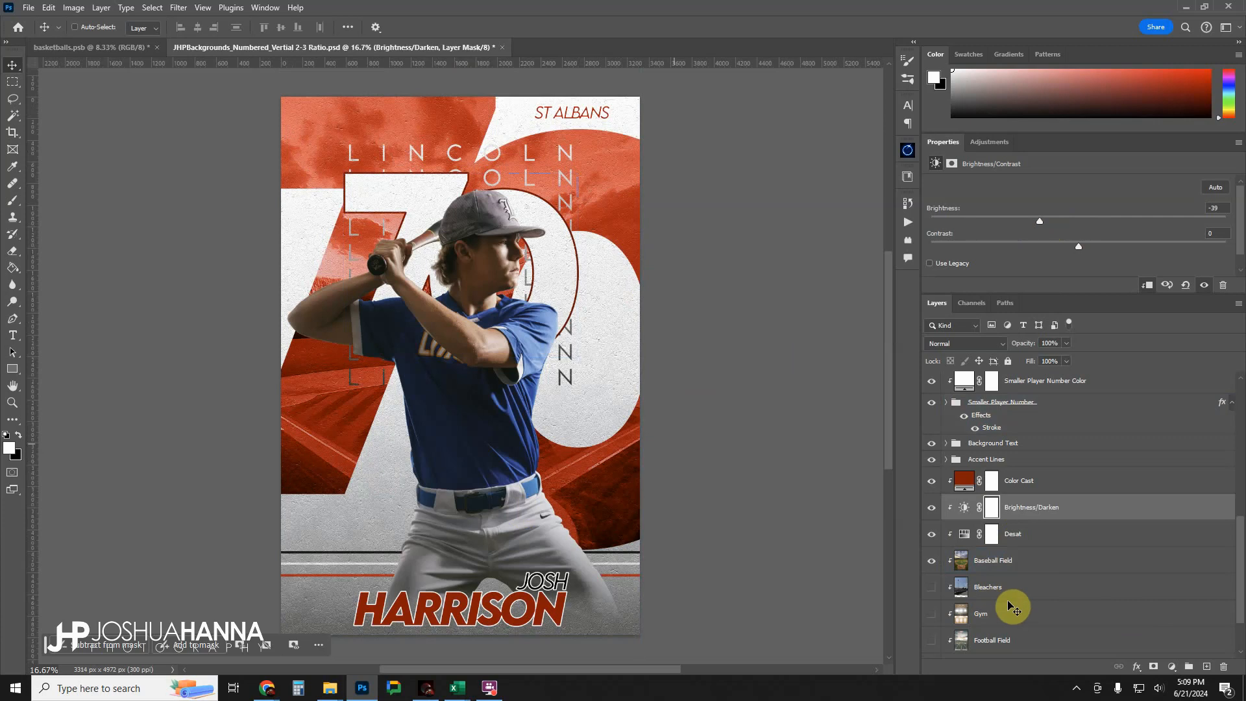
In the Larger Player Number folder, hide the Offset Digits group, then show and expand the Single Digit group.
{"action": "scroll", "coordinate": [1096, 580], "scroll_direction": "down", "scroll_amount": 2}
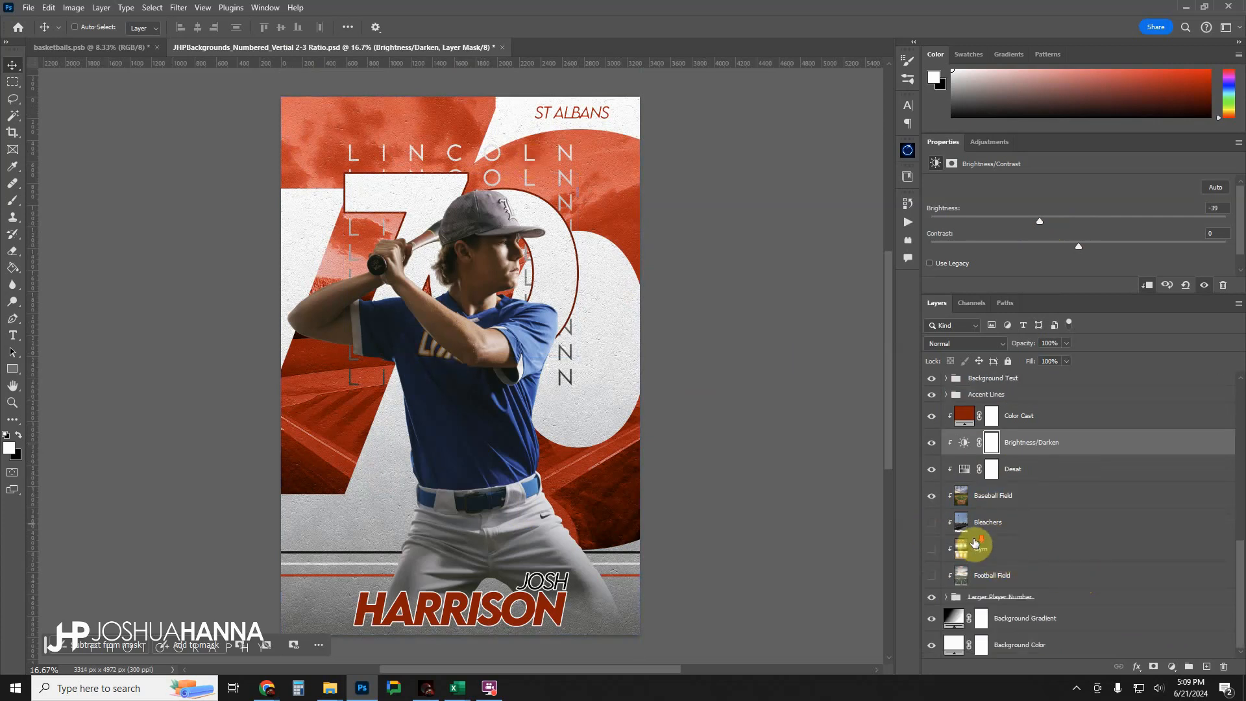
{"action": "left_click", "coordinate": [944, 611]}
{"action": "left_click", "coordinate": [949, 597]}
{"action": "left_click", "coordinate": [945, 596]}
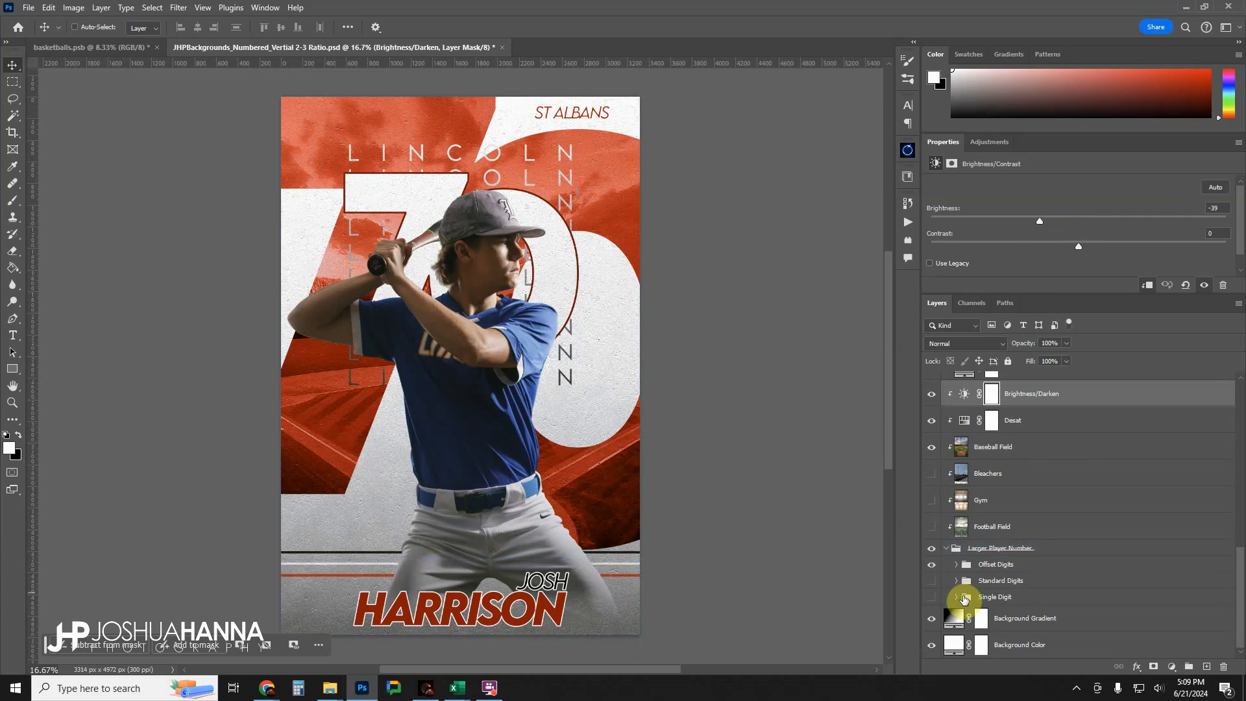
{"action": "left_click", "coordinate": [1010, 565]}
{"action": "left_click", "coordinate": [931, 565]}
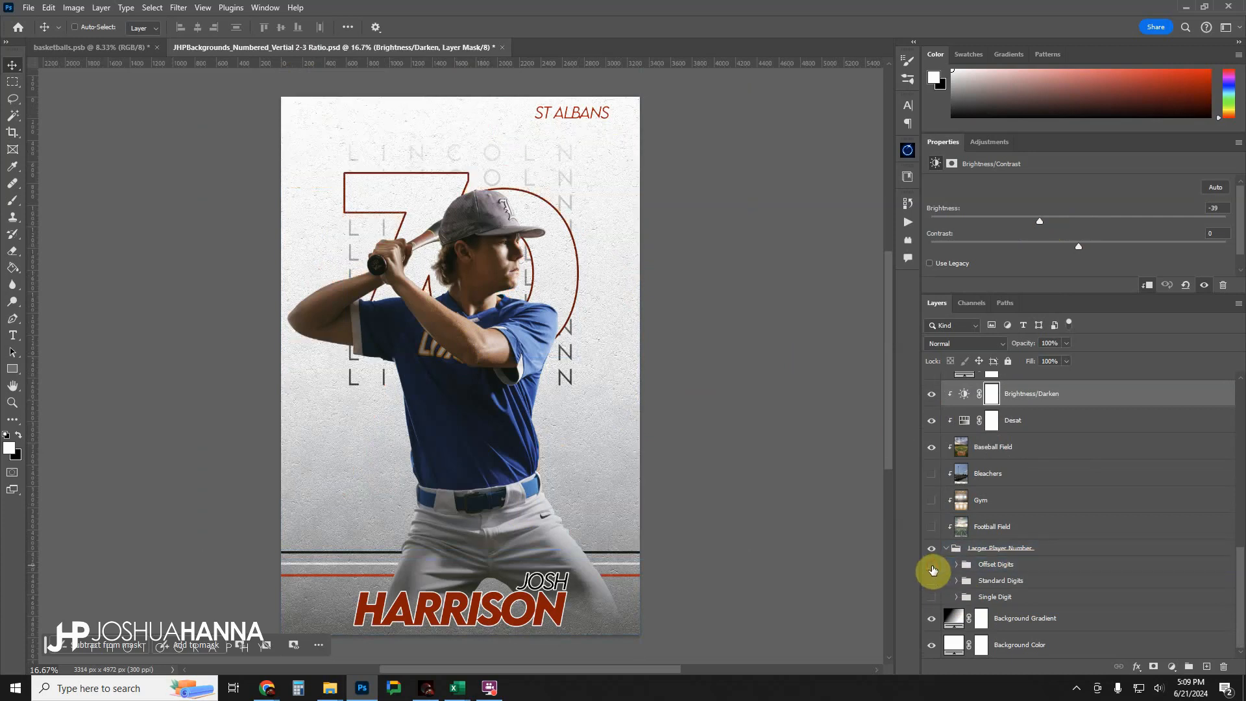
{"action": "left_click", "coordinate": [931, 598]}
{"action": "left_click", "coordinate": [955, 600]}
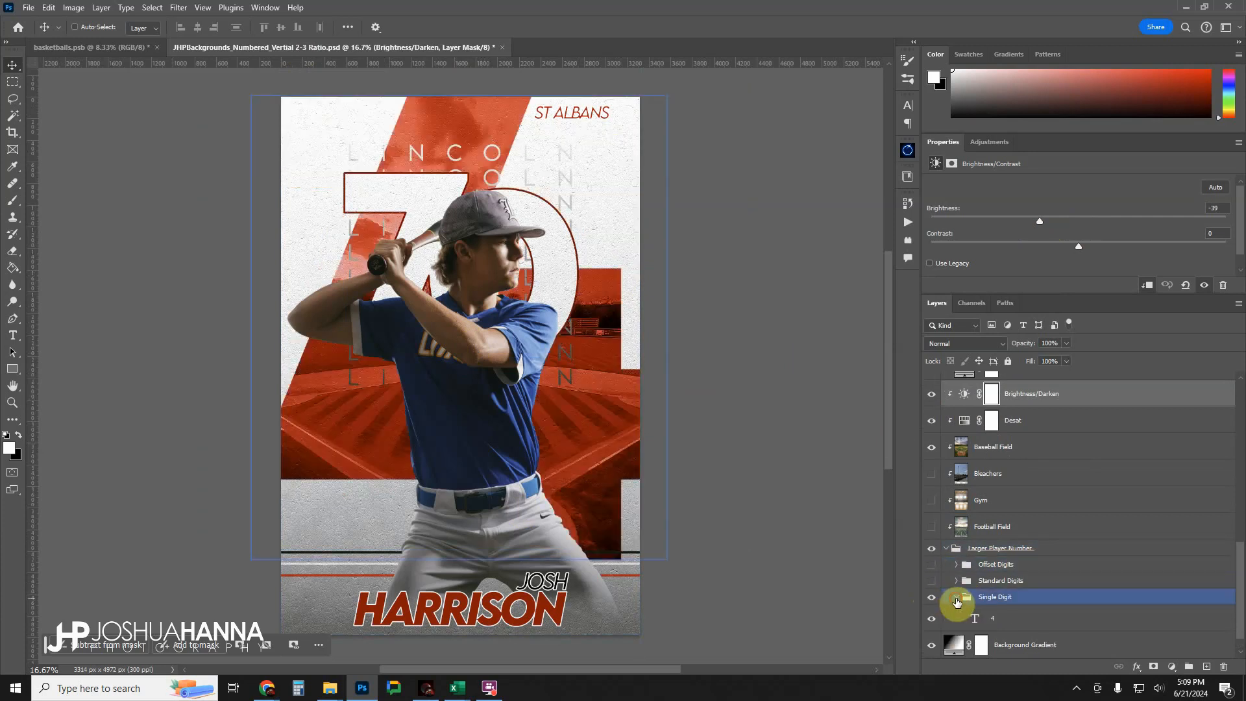
Change the large single-digit player number text to 3.
{"action": "left_click", "coordinate": [984, 625]}
{"action": "double_click", "coordinate": [975, 619]}
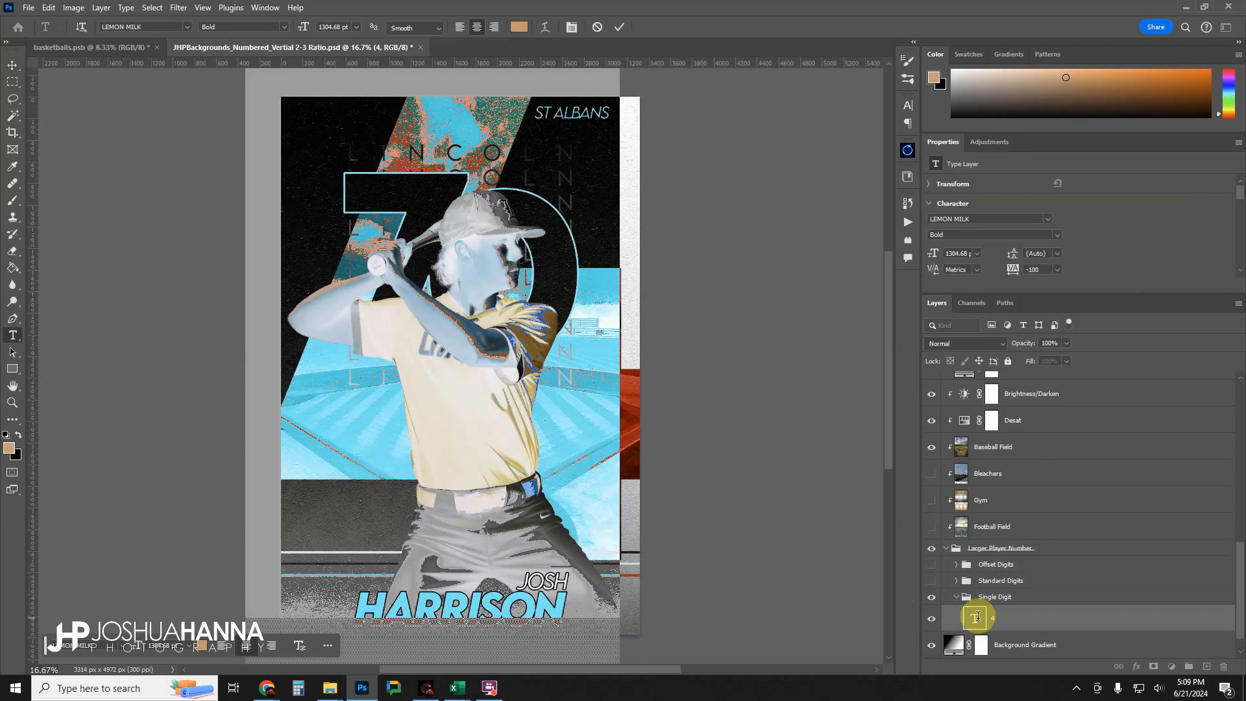
{"action": "type", "text": "3"}
{"action": "left_click", "coordinate": [619, 26]}
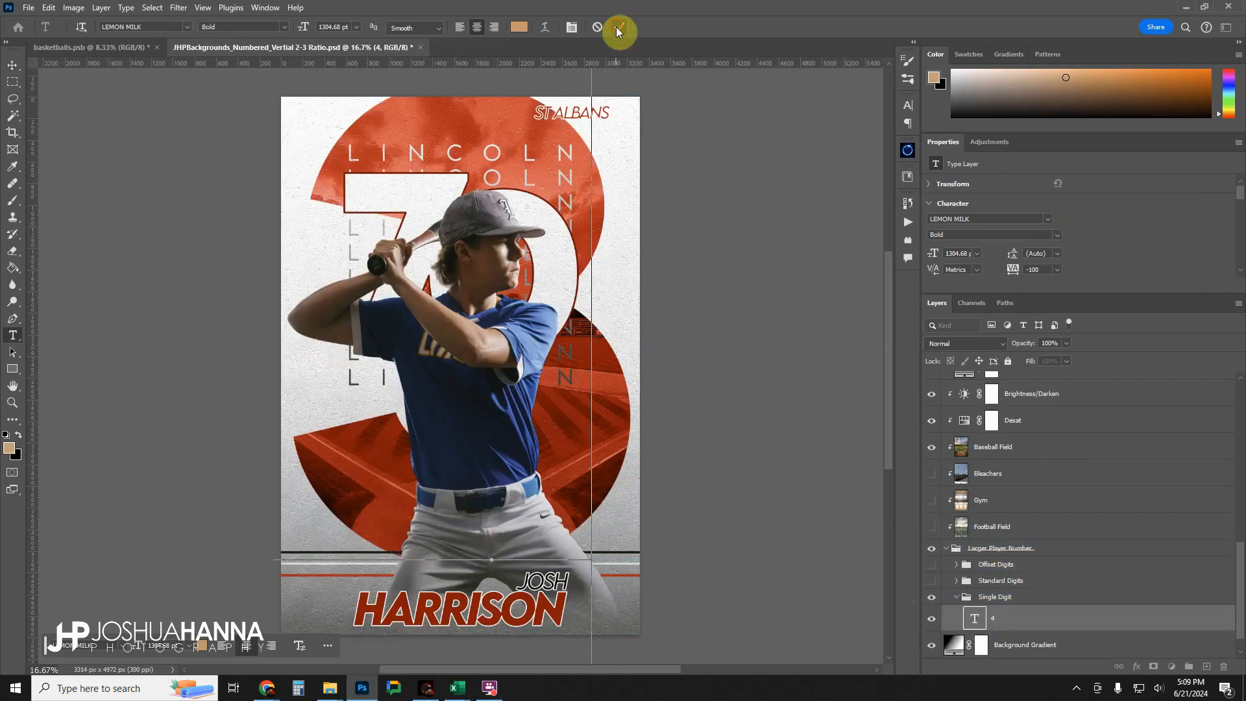
{"action": "key", "text": "v"}
In the Smaller Player Number folder, hide the Offset Digits group and show the Standard Digits group.
{"action": "scroll", "coordinate": [995, 545], "scroll_direction": "up", "scroll_amount": 5}
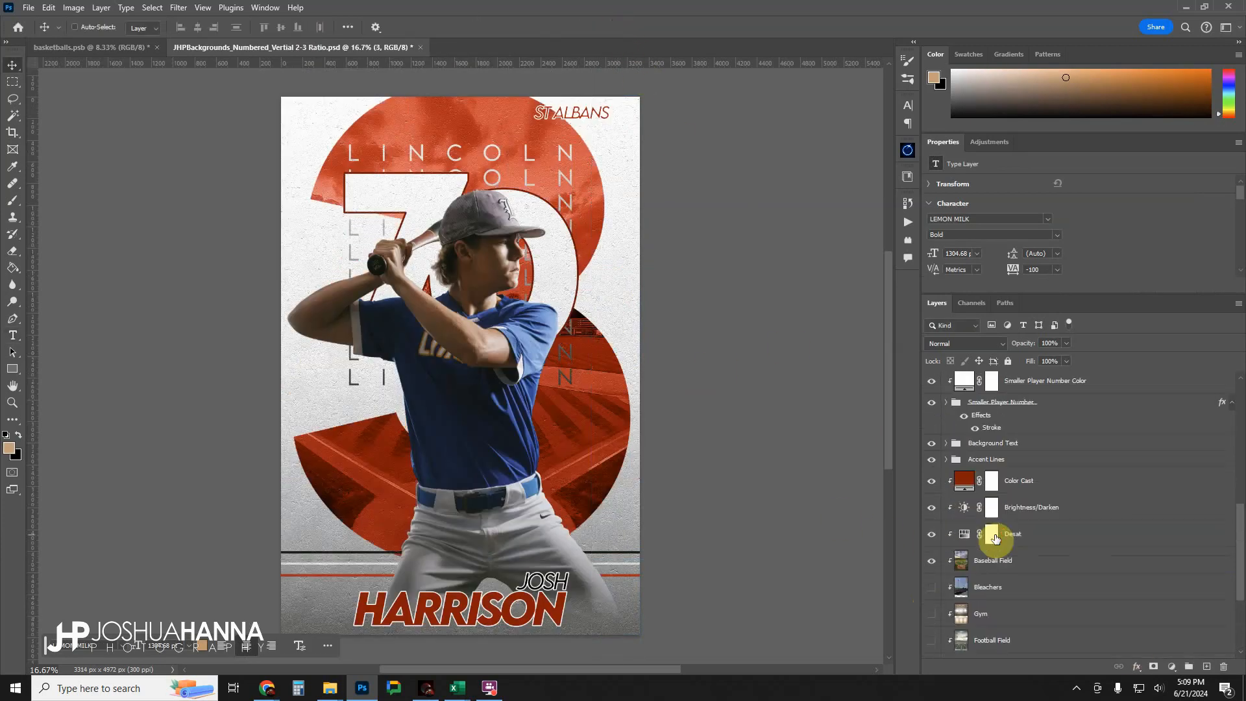
{"action": "left_click", "coordinate": [996, 536]}
{"action": "scroll", "coordinate": [995, 539], "scroll_direction": "up", "scroll_amount": 2}
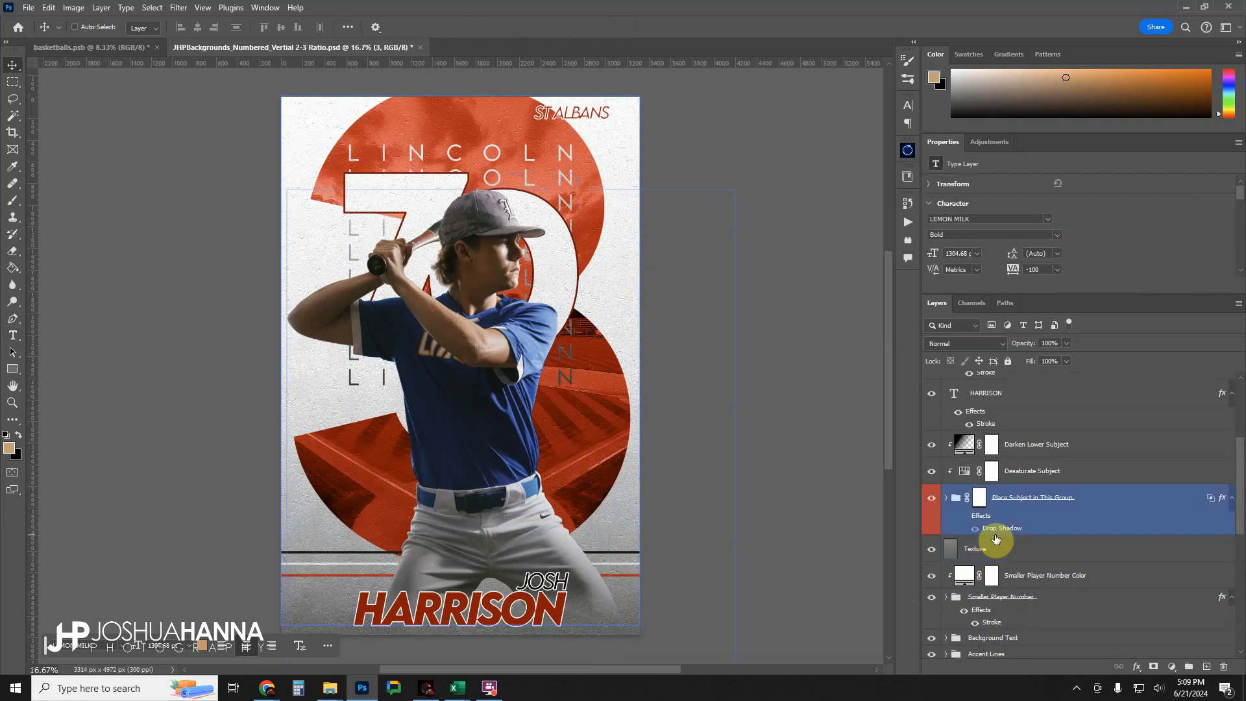
{"action": "left_click", "coordinate": [945, 600]}
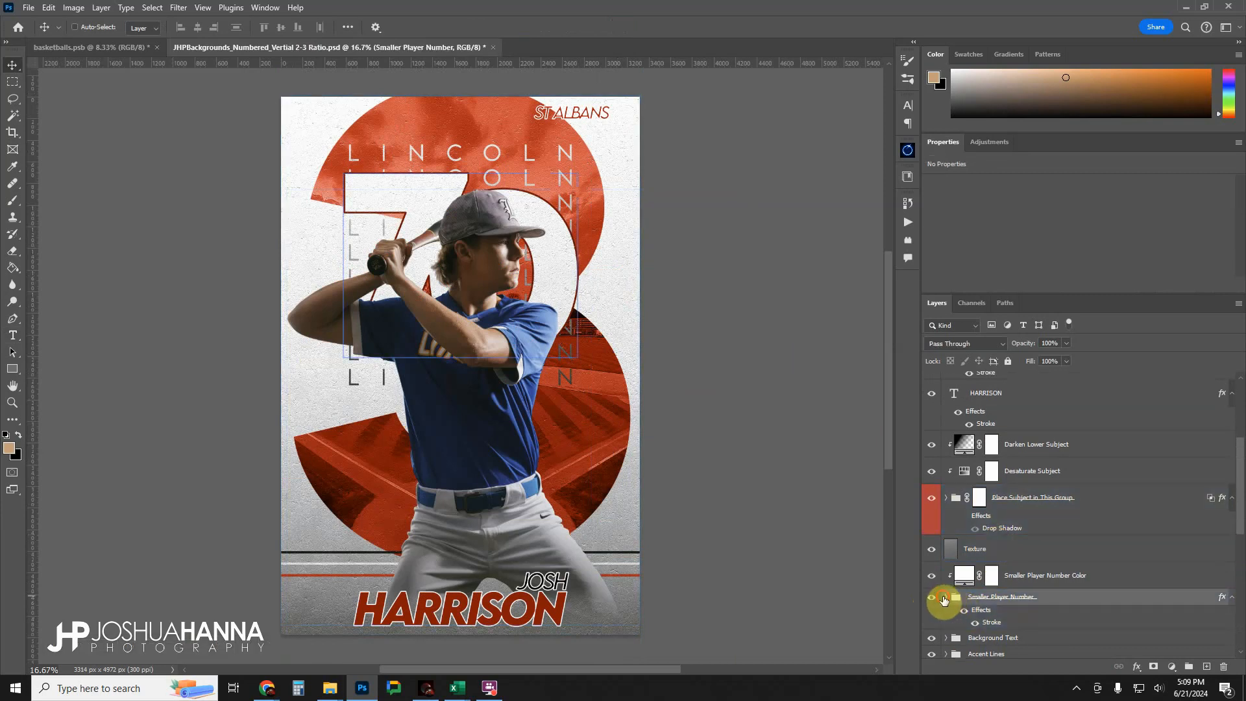
{"action": "scroll", "coordinate": [954, 599], "scroll_direction": "down", "scroll_amount": 2}
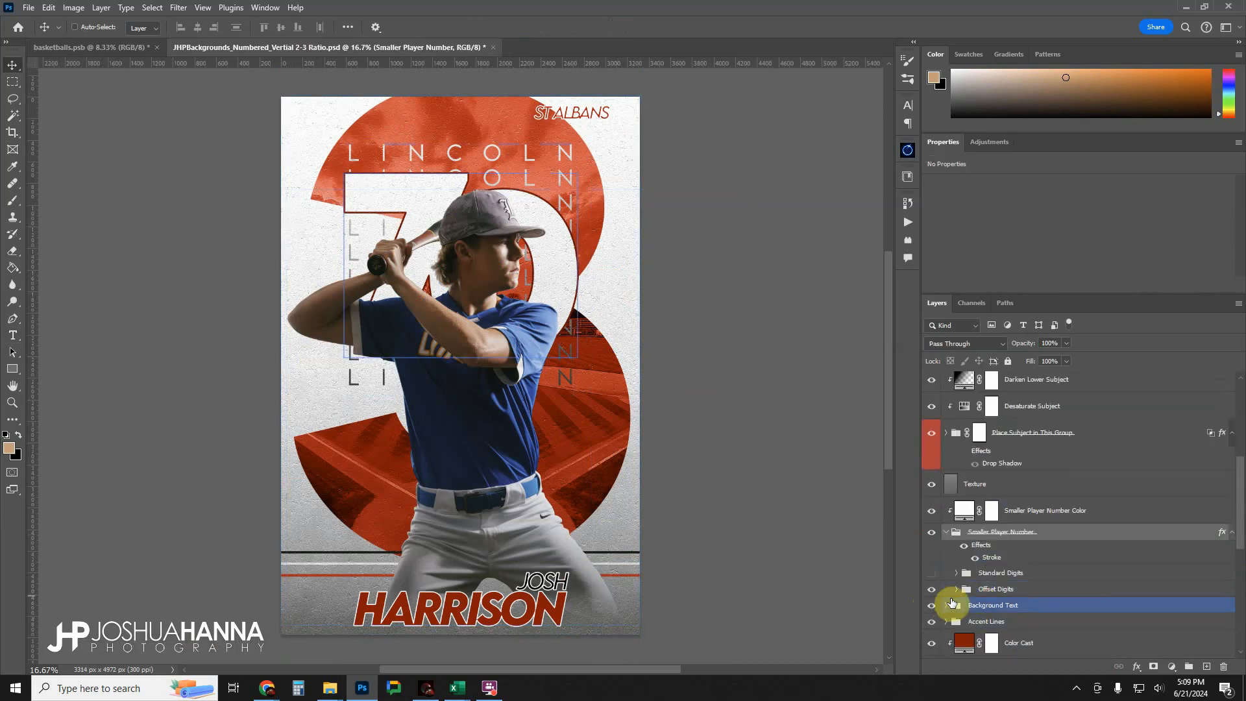
{"action": "left_click", "coordinate": [931, 590]}
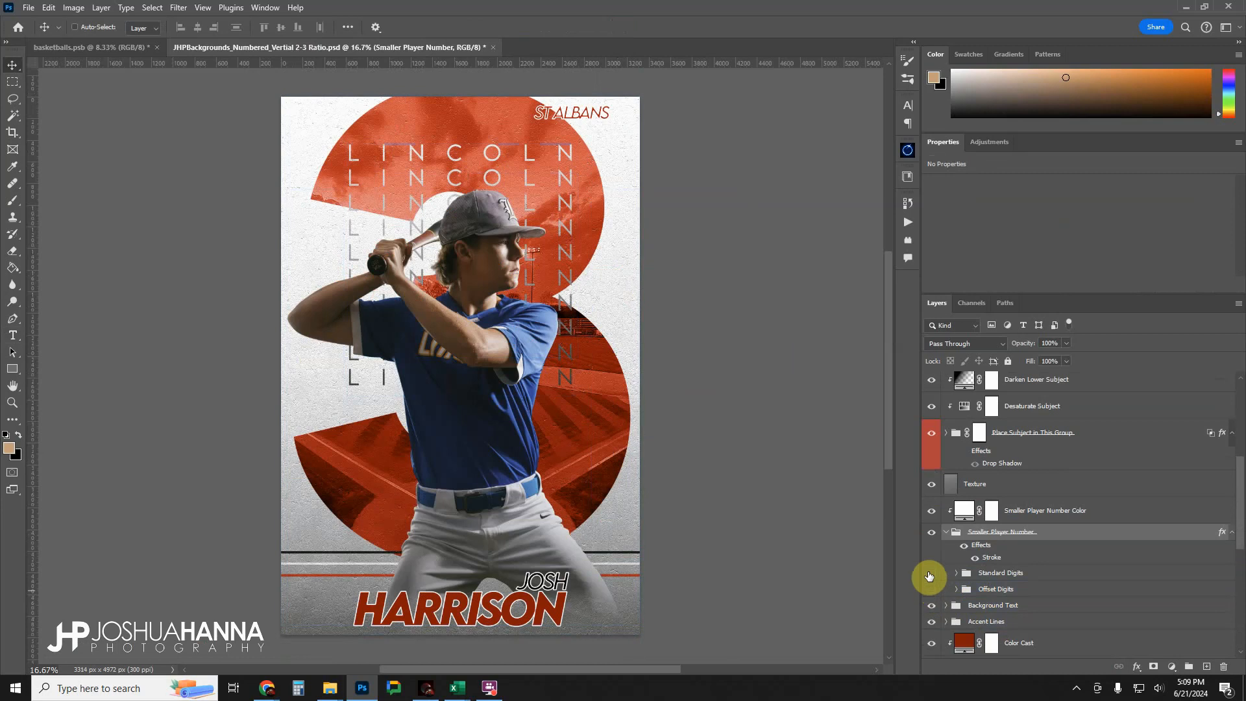
{"action": "left_click", "coordinate": [930, 573]}
Change the smaller player number text in Standard Digits to 3 and collapse its folders.
{"action": "left_click", "coordinate": [956, 573]}
{"action": "left_click", "coordinate": [973, 594]}
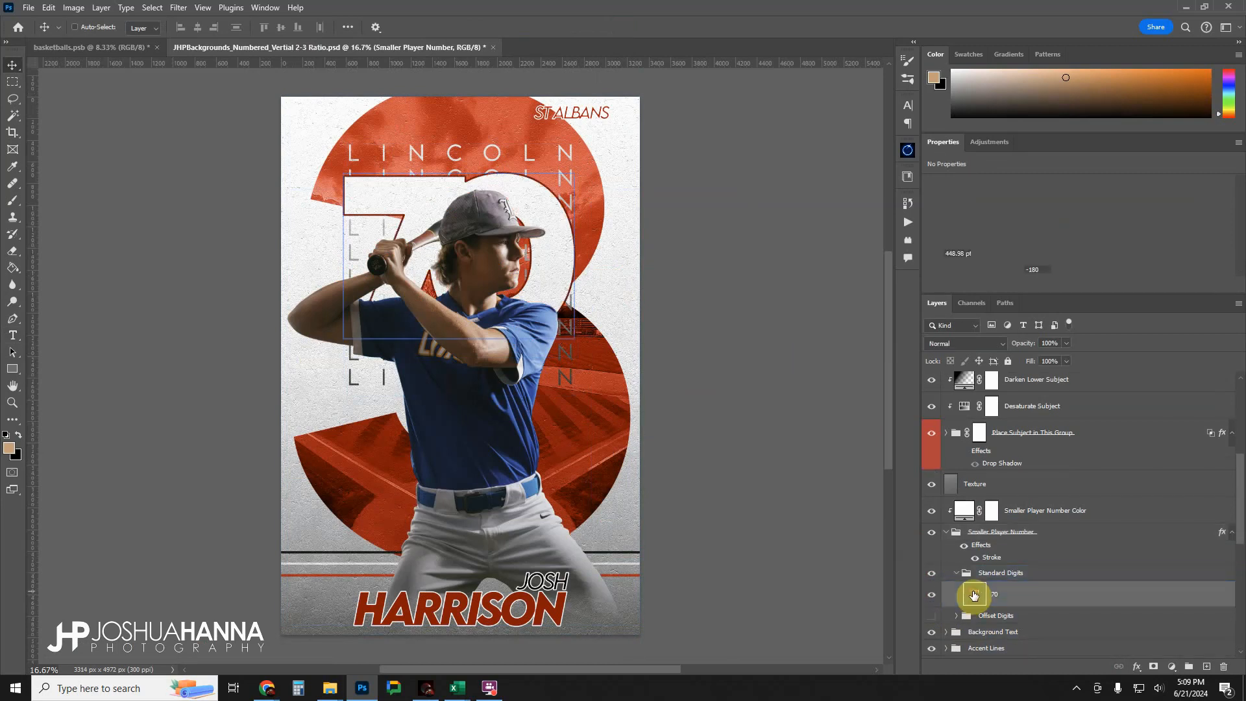
{"action": "double_click", "coordinate": [973, 594]}
{"action": "key", "text": "BackSpace"}
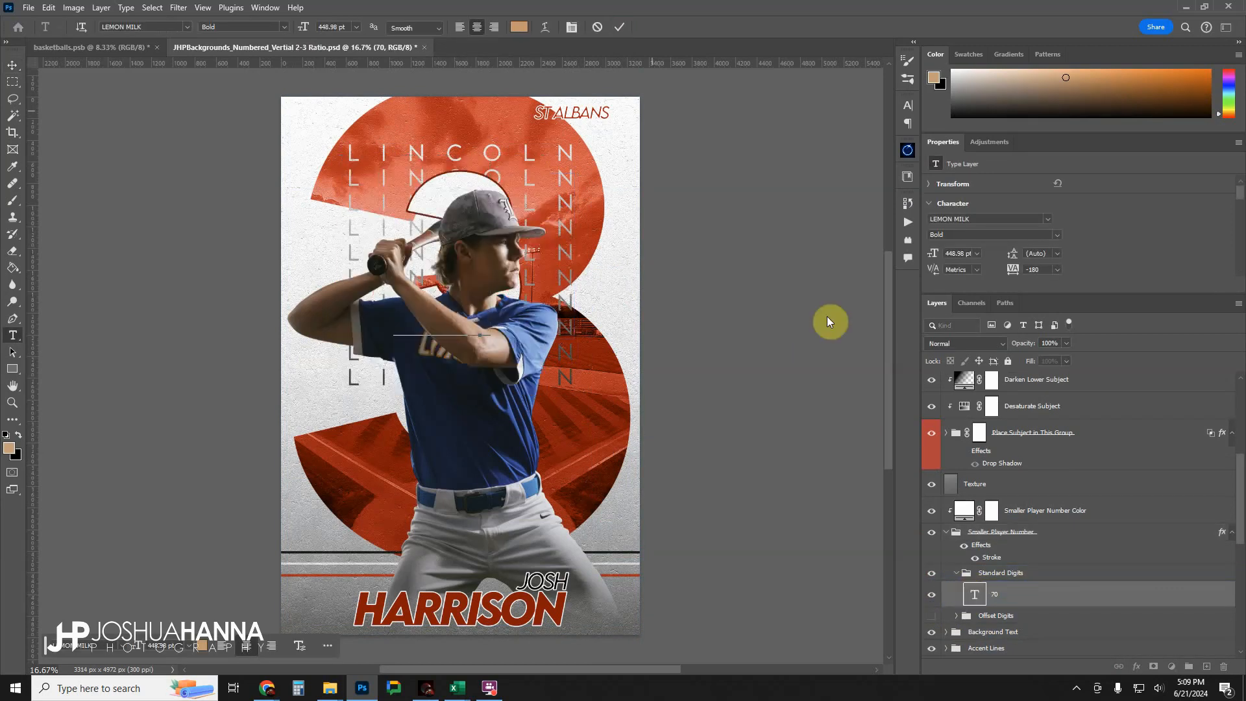
{"action": "left_click", "coordinate": [620, 28]}
{"action": "key", "text": "v"}
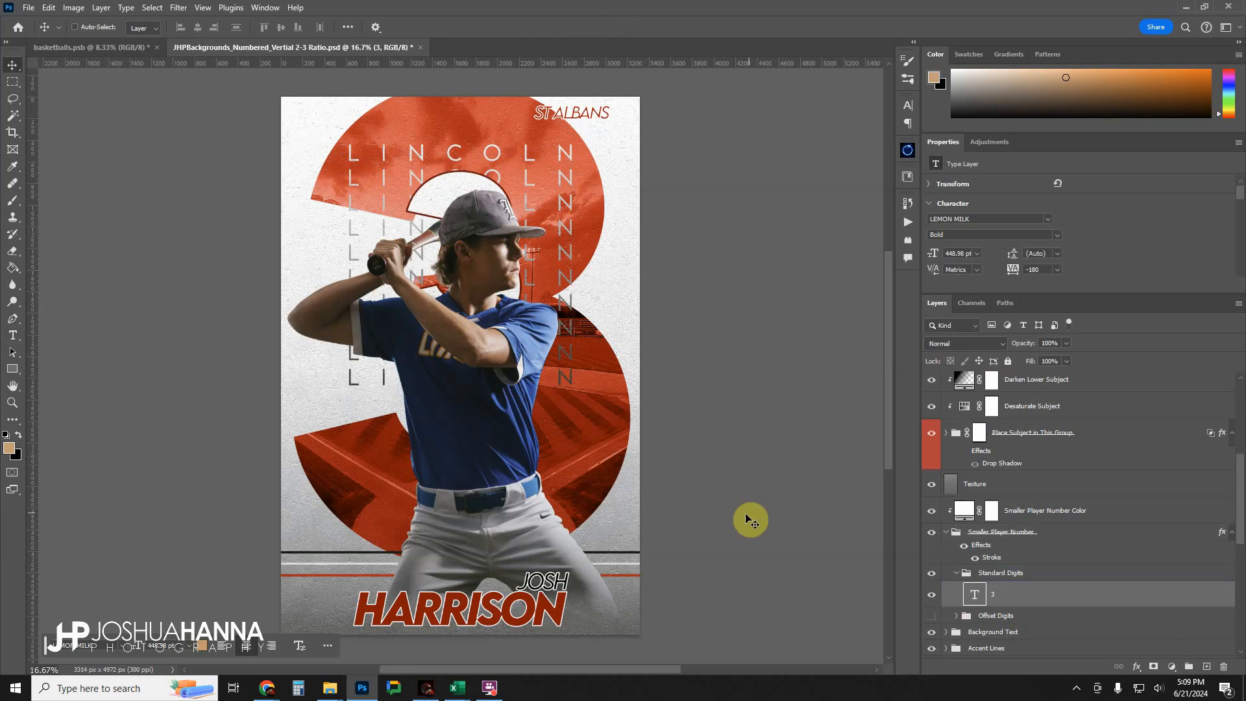
{"action": "left_click", "coordinate": [957, 573]}
{"action": "left_click", "coordinate": [956, 555]}
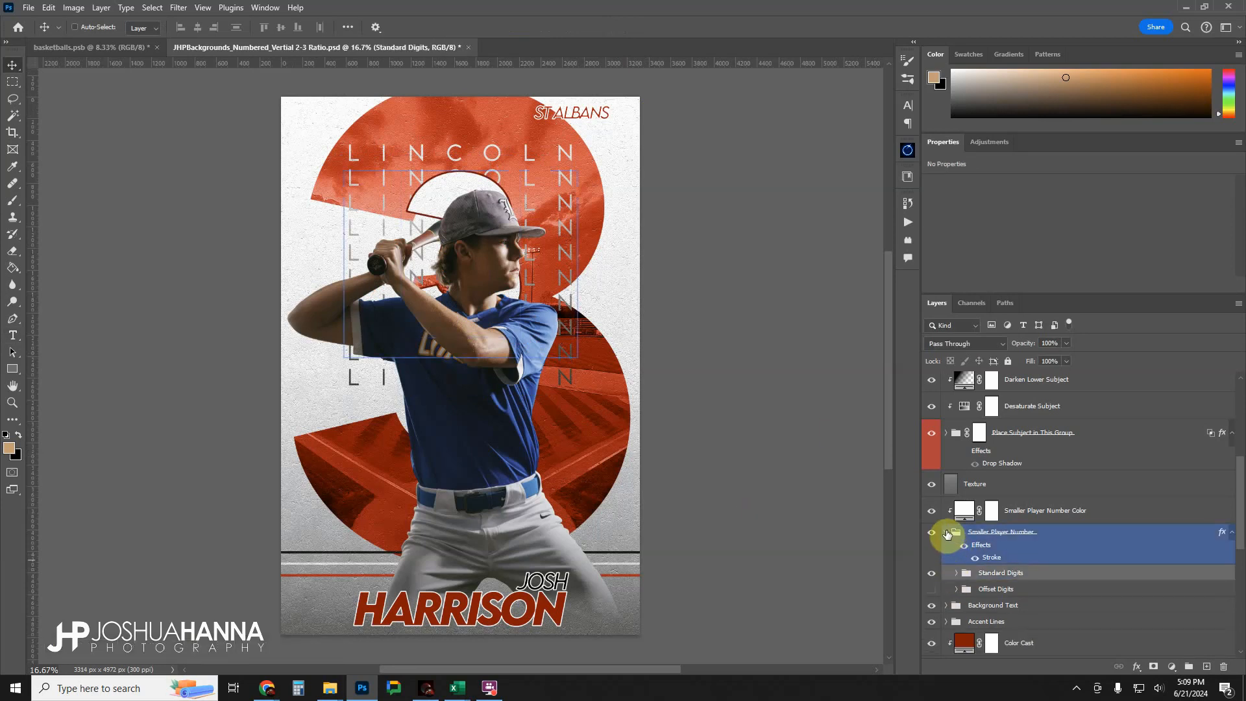
{"action": "left_click", "coordinate": [946, 534]}
Open the Place Subject in This Group folder and move the Subject image to about X -69 px, Y 1009 px.
{"action": "left_click", "coordinate": [952, 462]}
{"action": "left_click", "coordinate": [946, 432]}
{"action": "left_click", "coordinate": [992, 497]}
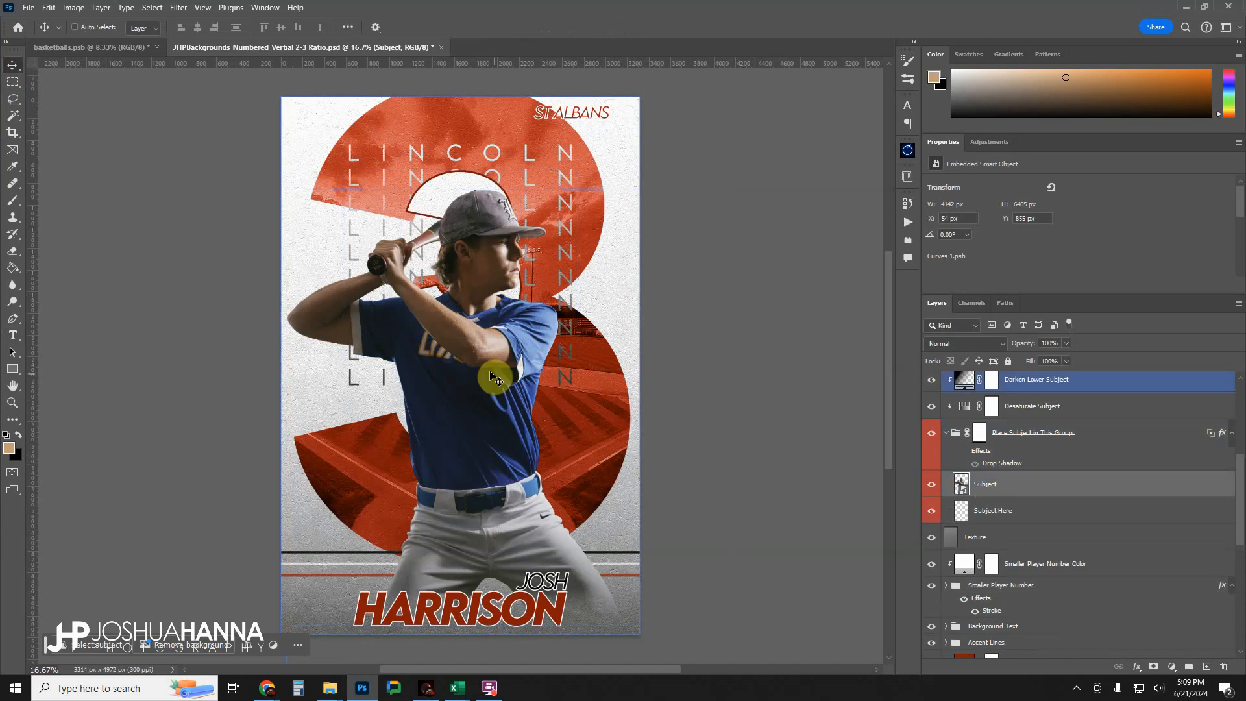
{"action": "left_click_drag", "start_coordinate": [491, 374], "coordinate": [473, 395]}
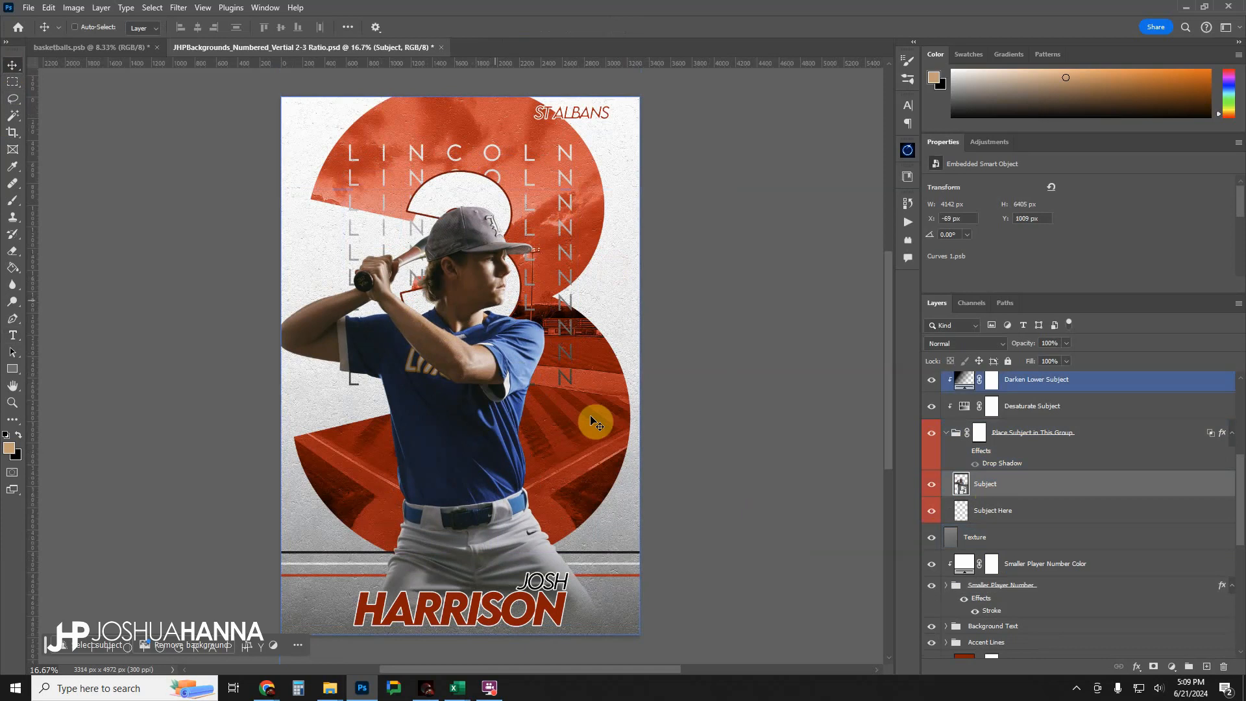
Move the smaller 3 in Standard Digits out from behind the player's cap, above the bat and hands.
{"action": "left_click", "coordinate": [1009, 598]}
{"action": "left_click", "coordinate": [948, 587]}
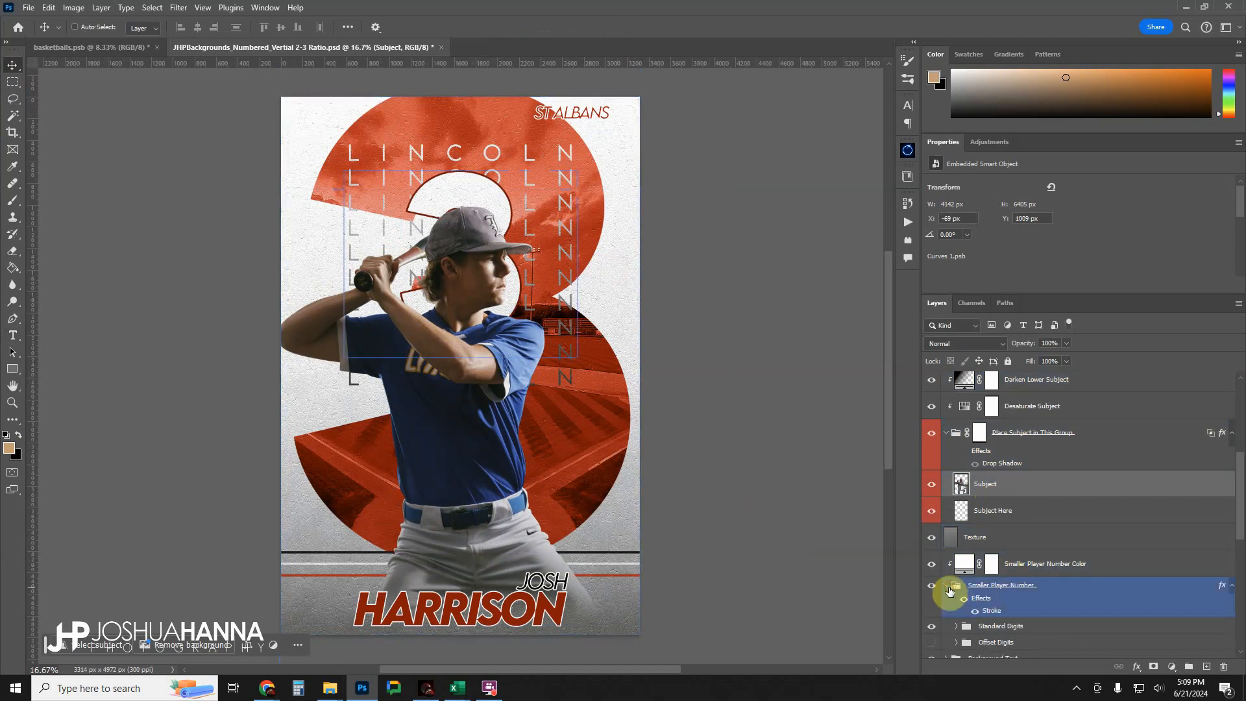
{"action": "scroll", "coordinate": [966, 604], "scroll_direction": "down", "scroll_amount": 1}
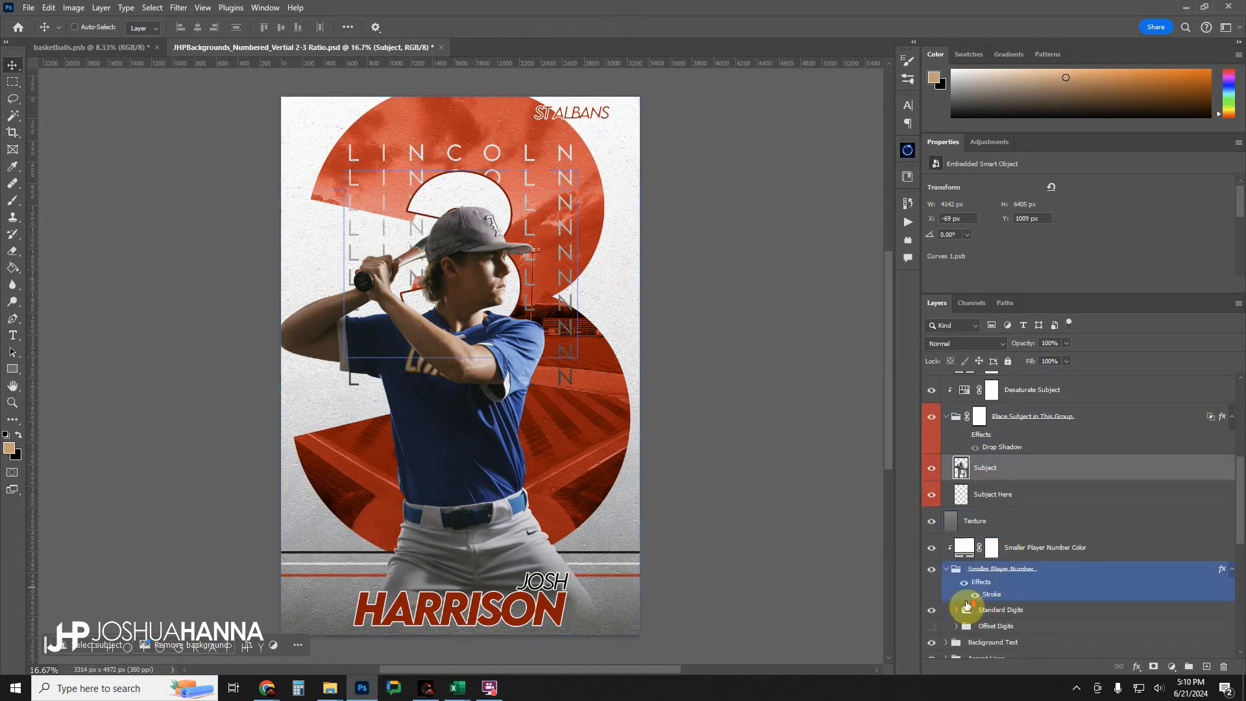
{"action": "left_click", "coordinate": [956, 610]}
{"action": "left_click", "coordinate": [1001, 632]}
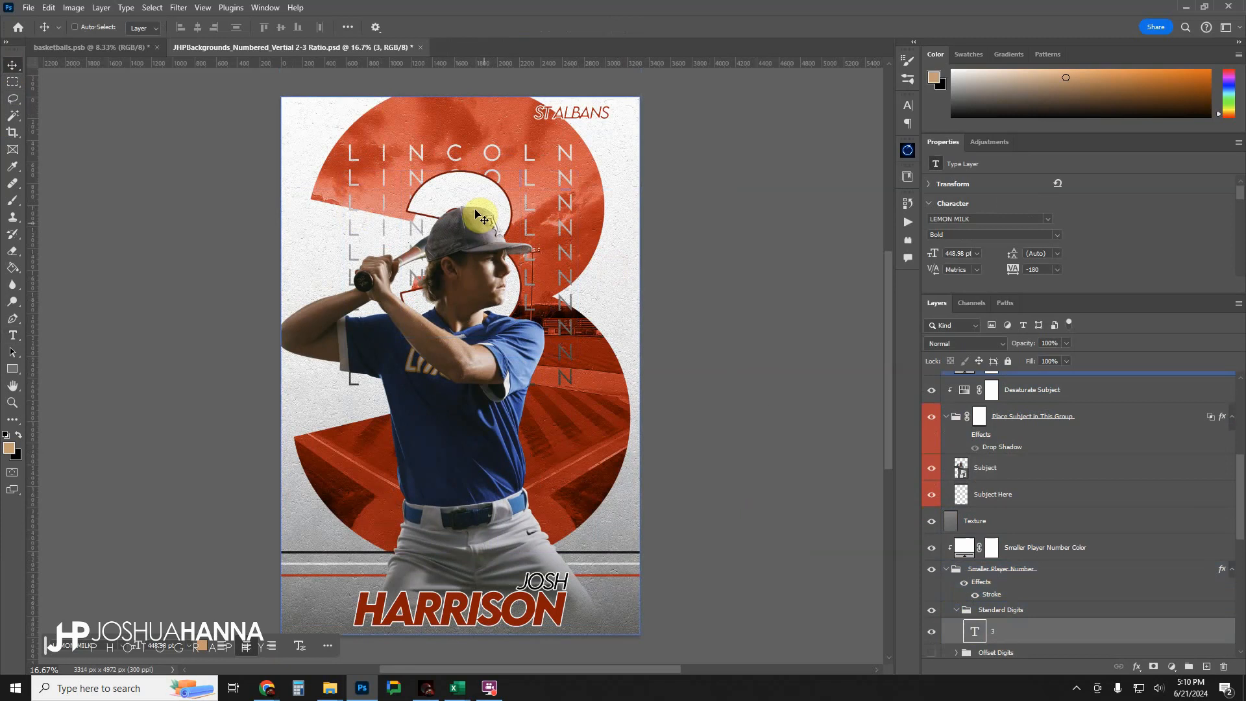
{"action": "left_click_drag", "start_coordinate": [478, 194], "coordinate": [407, 199]}
{"action": "left_click_drag", "start_coordinate": [408, 198], "coordinate": [407, 199]}
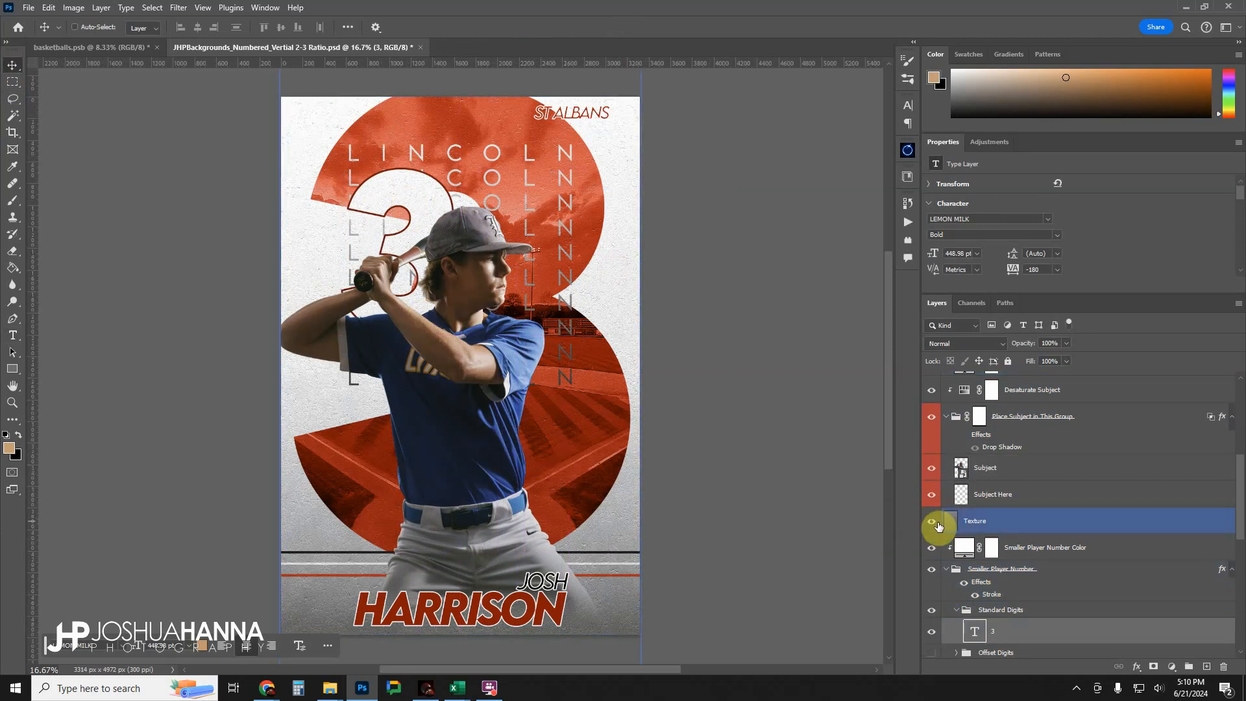
Collapse the Smaller Player Number folder in the layer stack.
{"action": "left_click", "coordinate": [954, 587]}
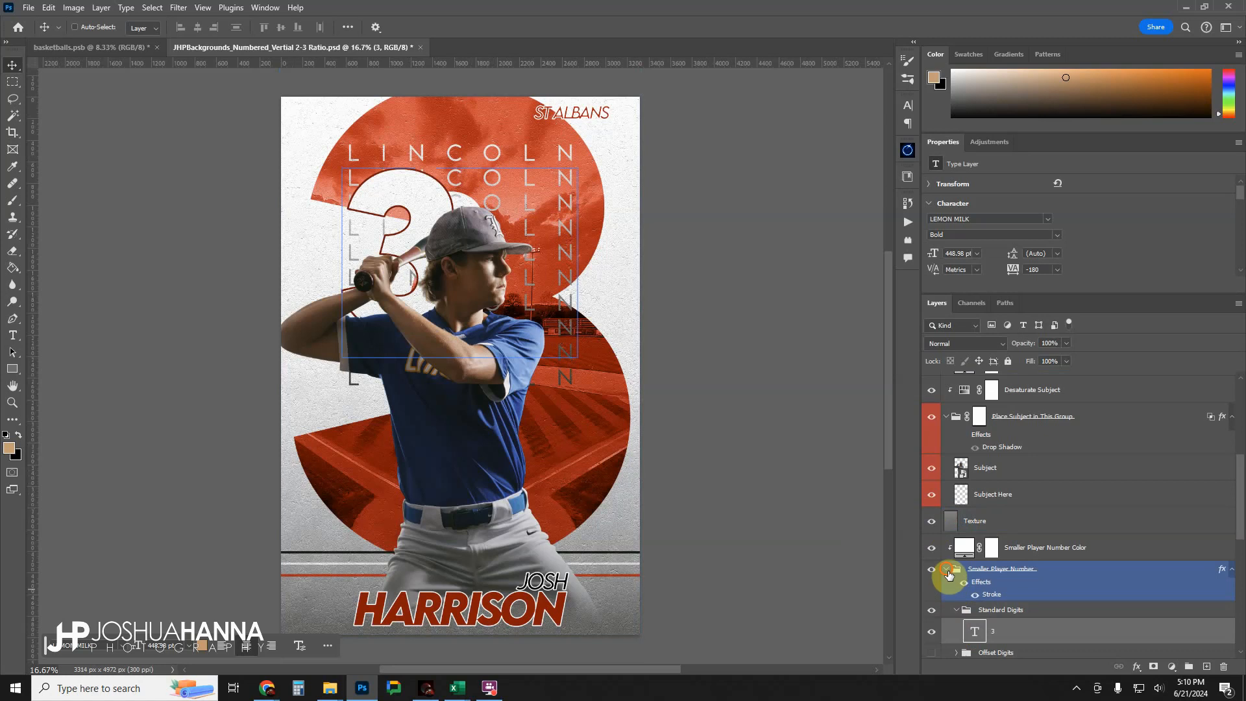
{"action": "left_click", "coordinate": [946, 571]}
{"action": "scroll", "coordinate": [964, 497], "scroll_direction": "down", "scroll_amount": 2}
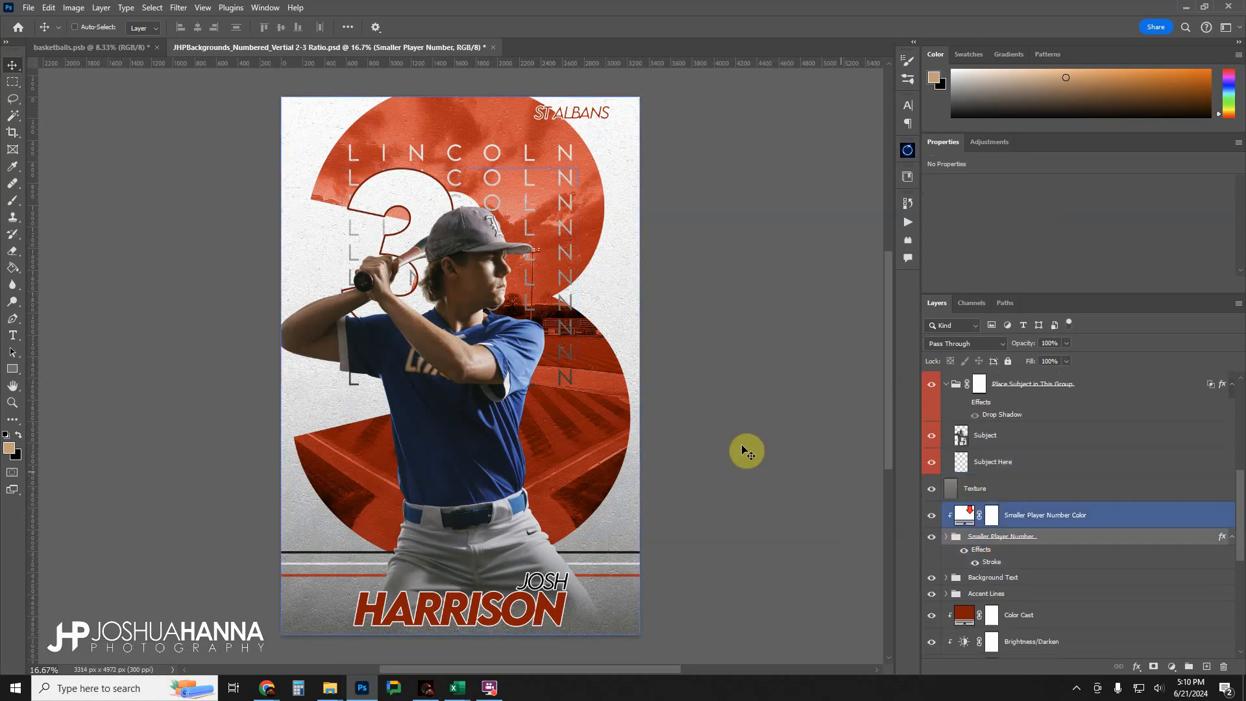
{"action": "scroll", "coordinate": [1034, 536], "scroll_direction": "down", "scroll_amount": 2}
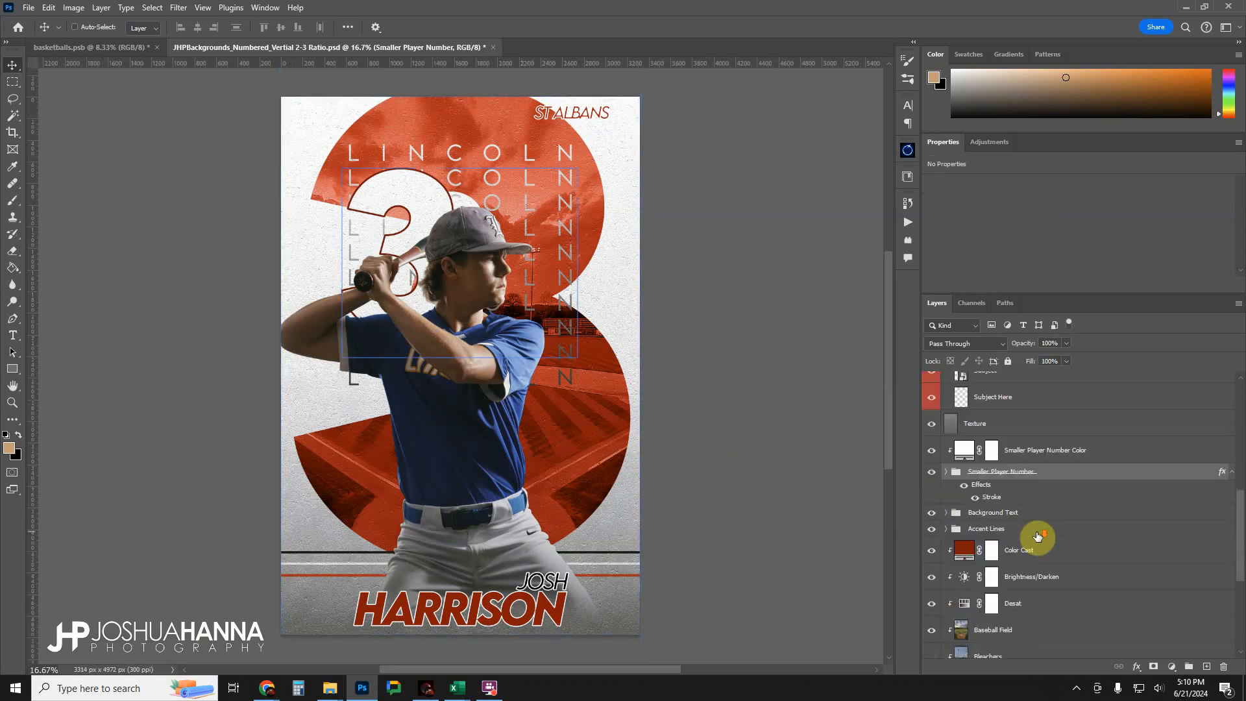
Change the Color Cast fill layer's colour to golden orange #e69507.
{"action": "left_click", "coordinate": [971, 556]}
{"action": "double_click", "coordinate": [963, 553]}
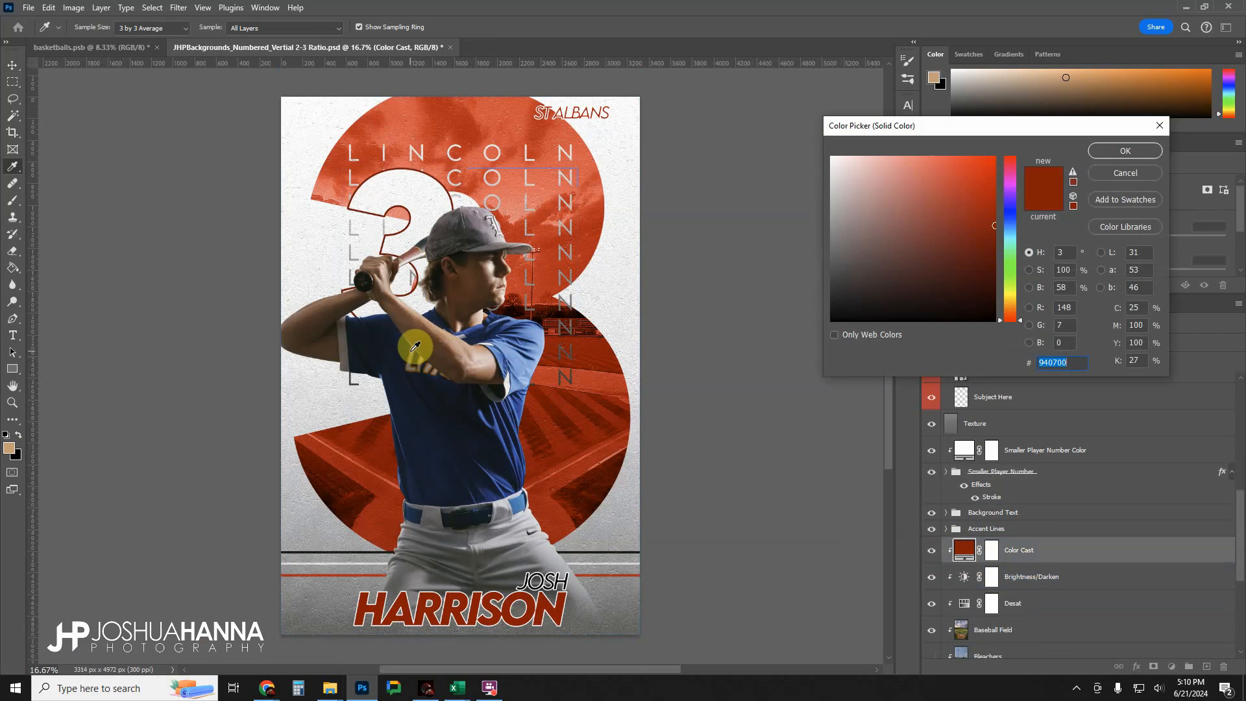
{"action": "type", "text": "835325"}
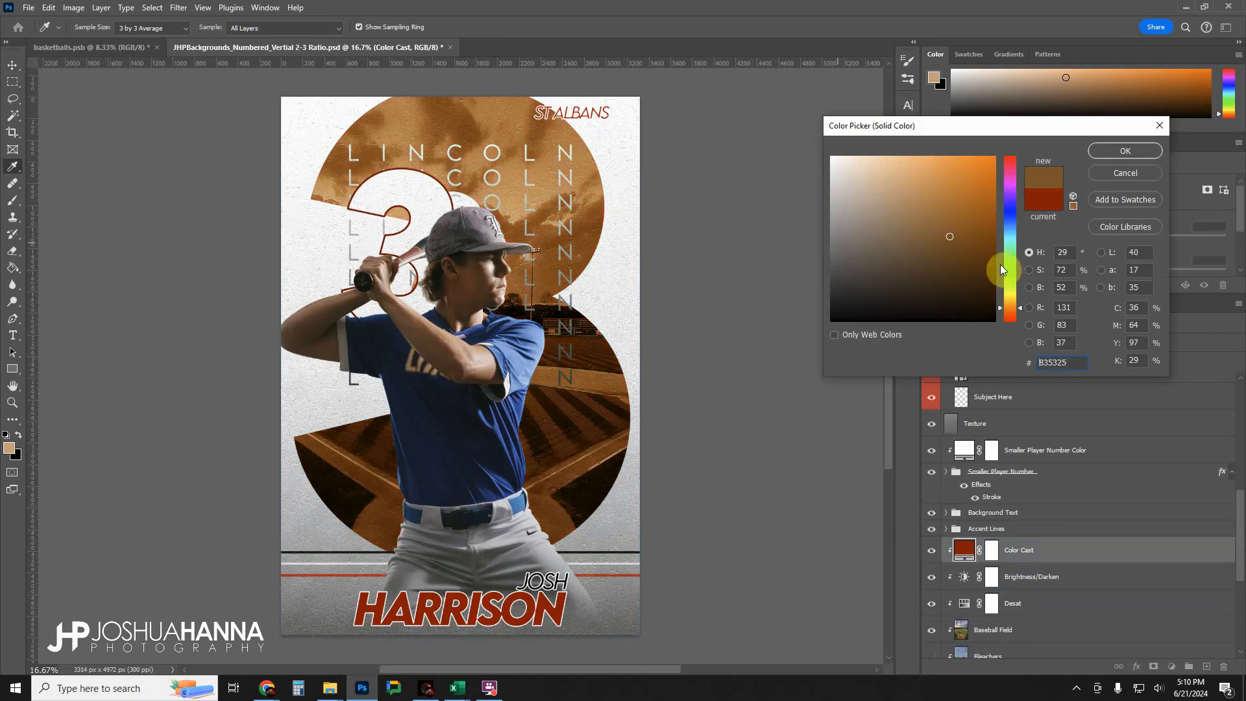
{"action": "left_click_drag", "start_coordinate": [1014, 305], "coordinate": [1018, 304]}
{"action": "left_click", "coordinate": [969, 239]}
{"action": "left_click_drag", "start_coordinate": [969, 238], "coordinate": [990, 167]}
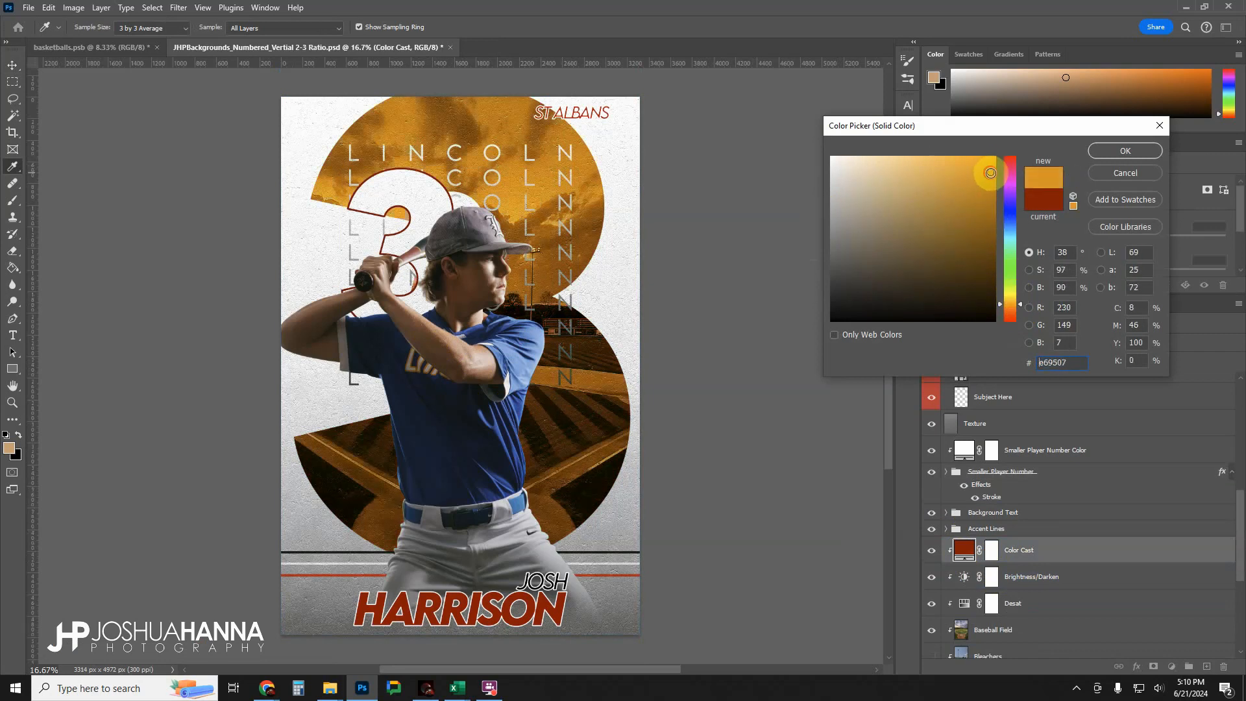
{"action": "left_click", "coordinate": [1102, 150]}
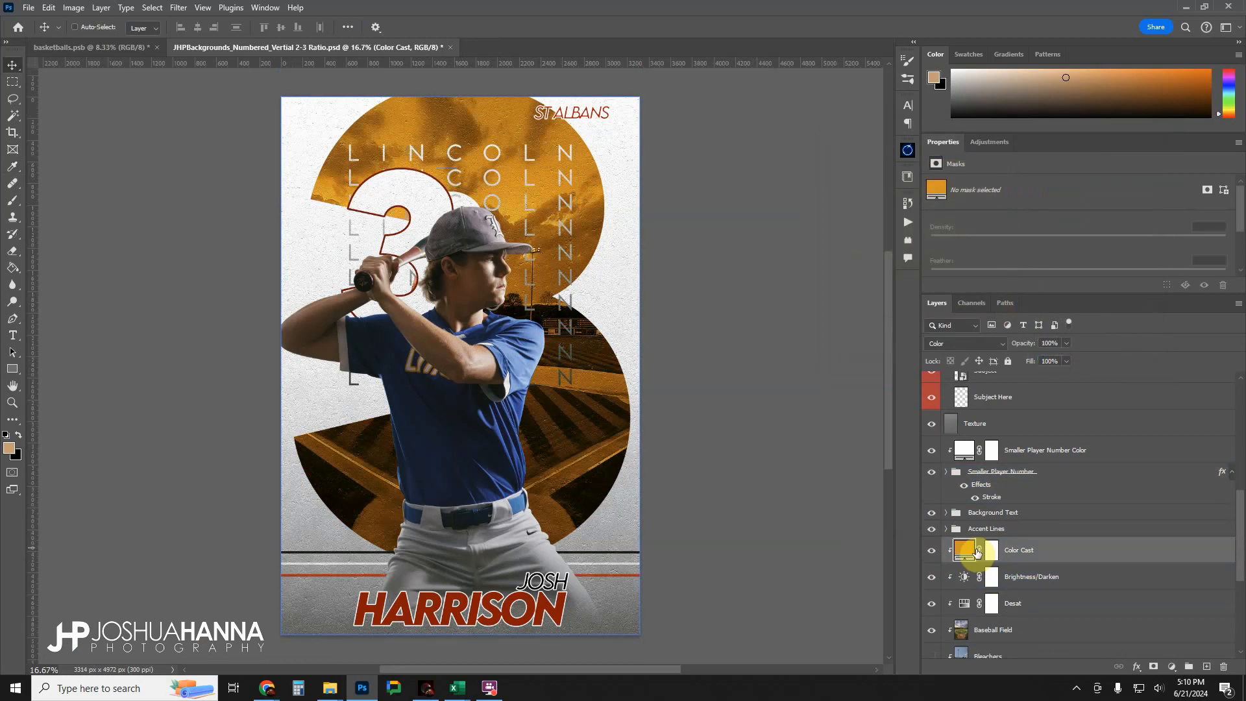
Set the Brightness/Darken adjustment layer's brightness to 12 to lighten the background image inside the large number.
{"action": "left_click", "coordinate": [978, 578]}
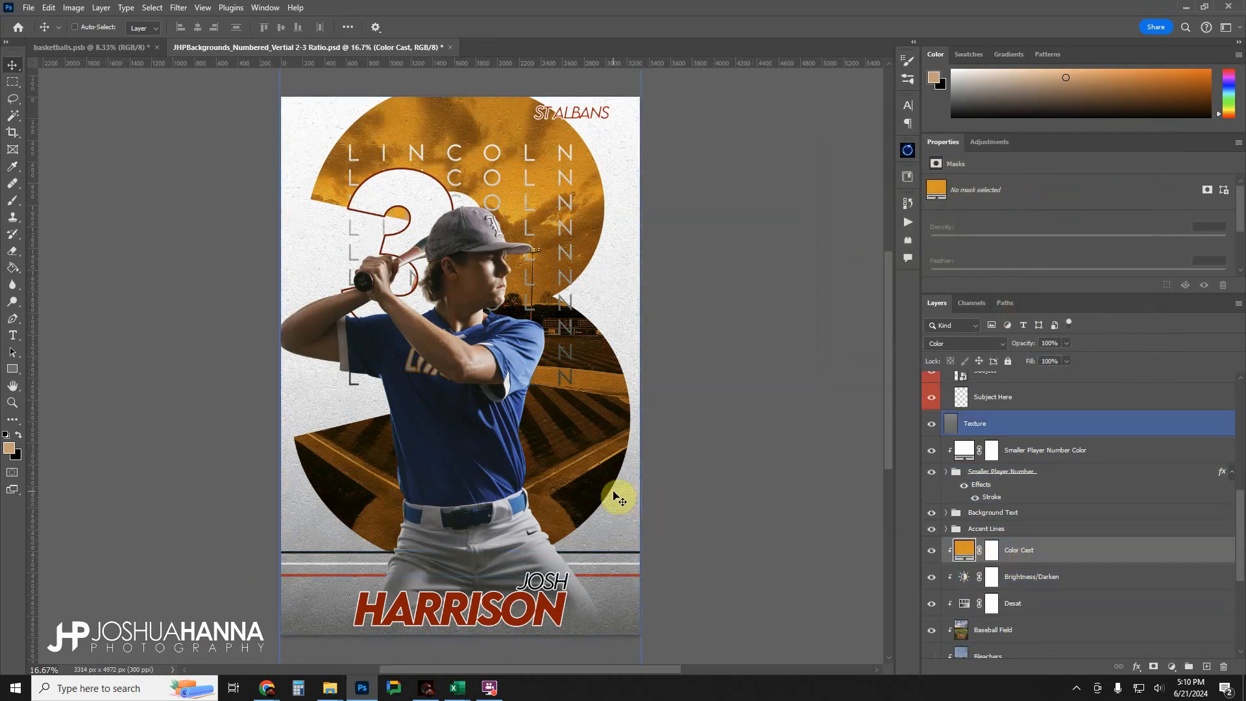
{"action": "left_click", "coordinate": [991, 576]}
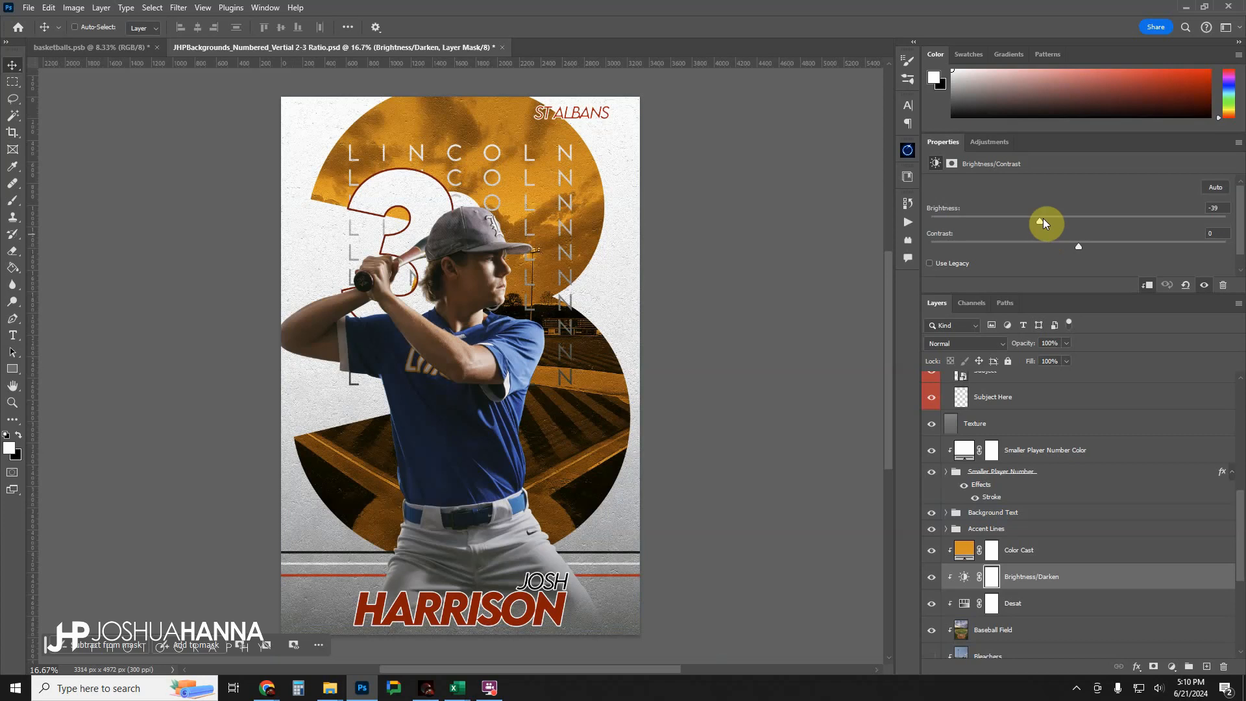
{"action": "left_click_drag", "start_coordinate": [1040, 220], "coordinate": [1052, 218]}
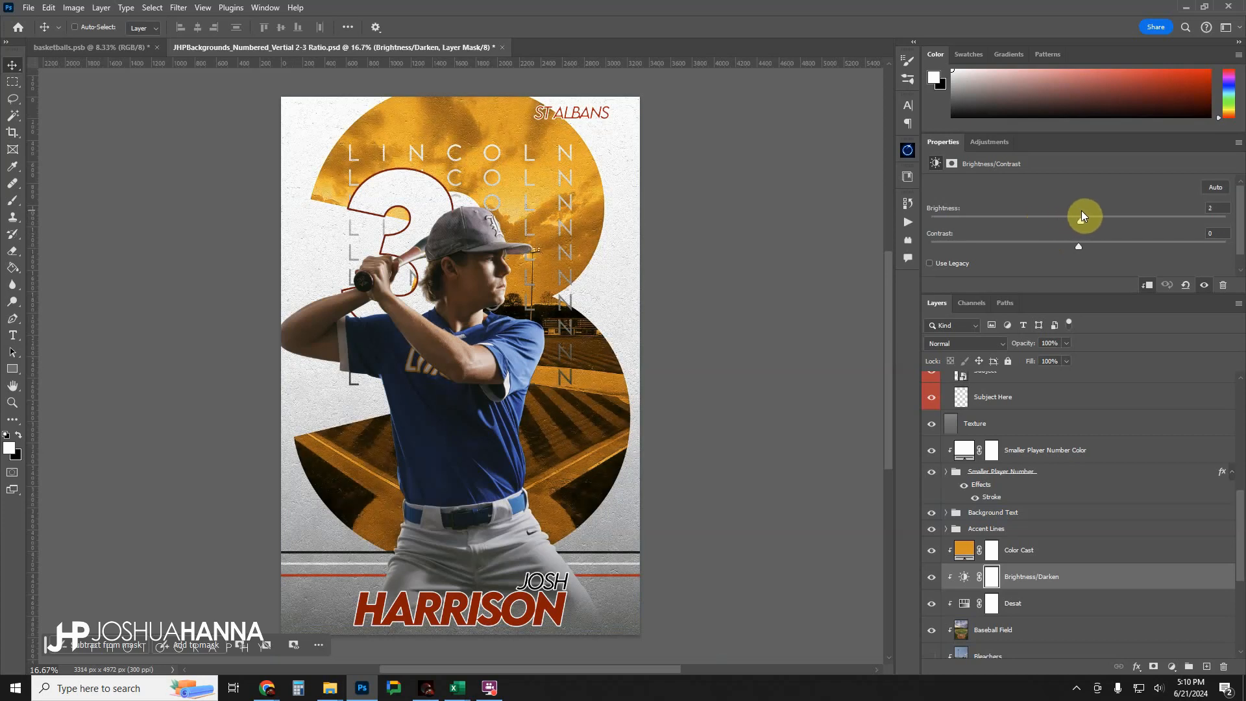
{"action": "mouse_move", "coordinate": [1083, 214]}
{"action": "left_mouse_down"}
{"action": "mouse_move", "coordinate": [1104, 214]}
{"action": "mouse_move", "coordinate": [1091, 214]}
{"action": "left_mouse_up"}
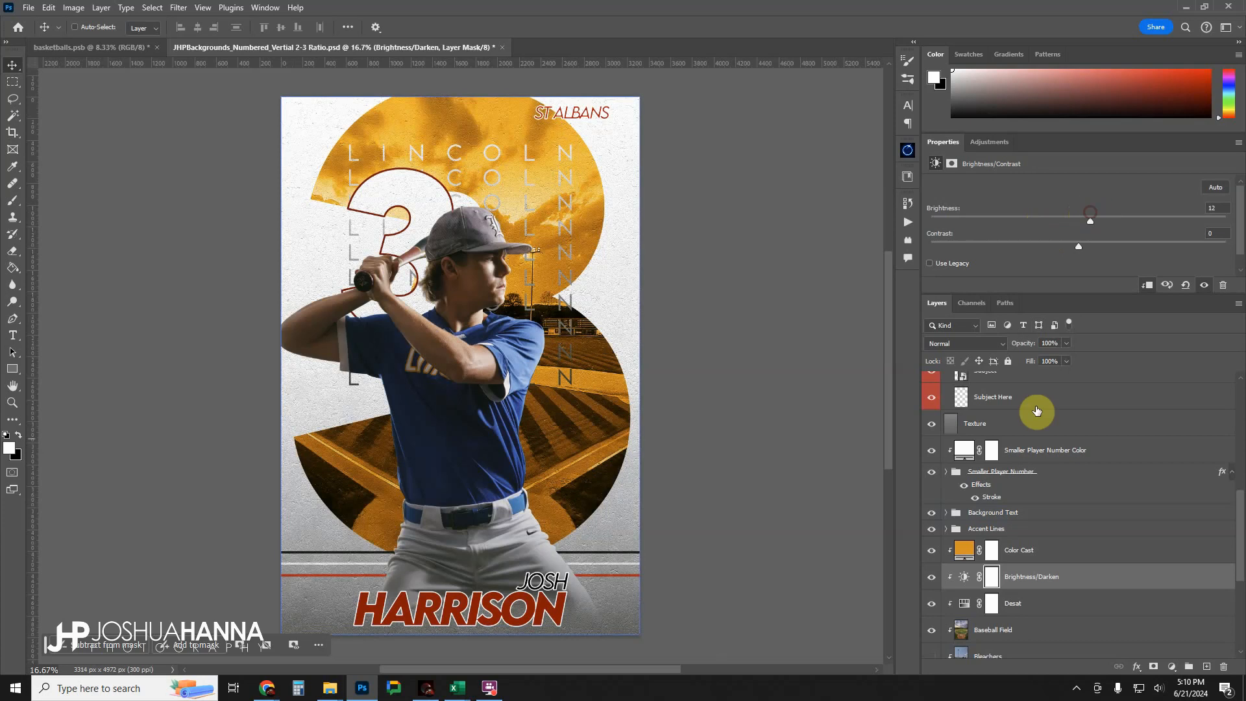
{"action": "left_click", "coordinate": [1030, 443]}
{"action": "left_click", "coordinate": [1031, 603]}
{"action": "left_click", "coordinate": [978, 545]}
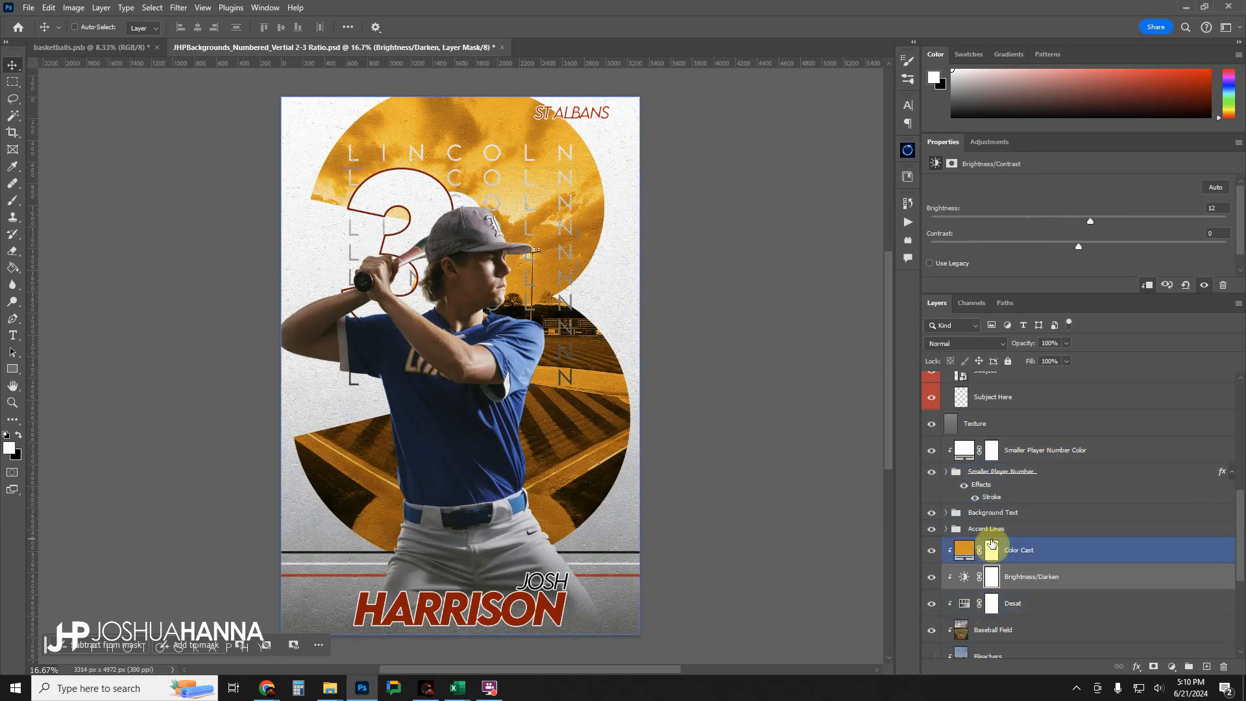
Change the Background Color fill layer to a blue based on the jersey, #31446d.
{"action": "scroll", "coordinate": [991, 544], "scroll_direction": "down", "scroll_amount": 5}
{"action": "left_click", "coordinate": [974, 593]}
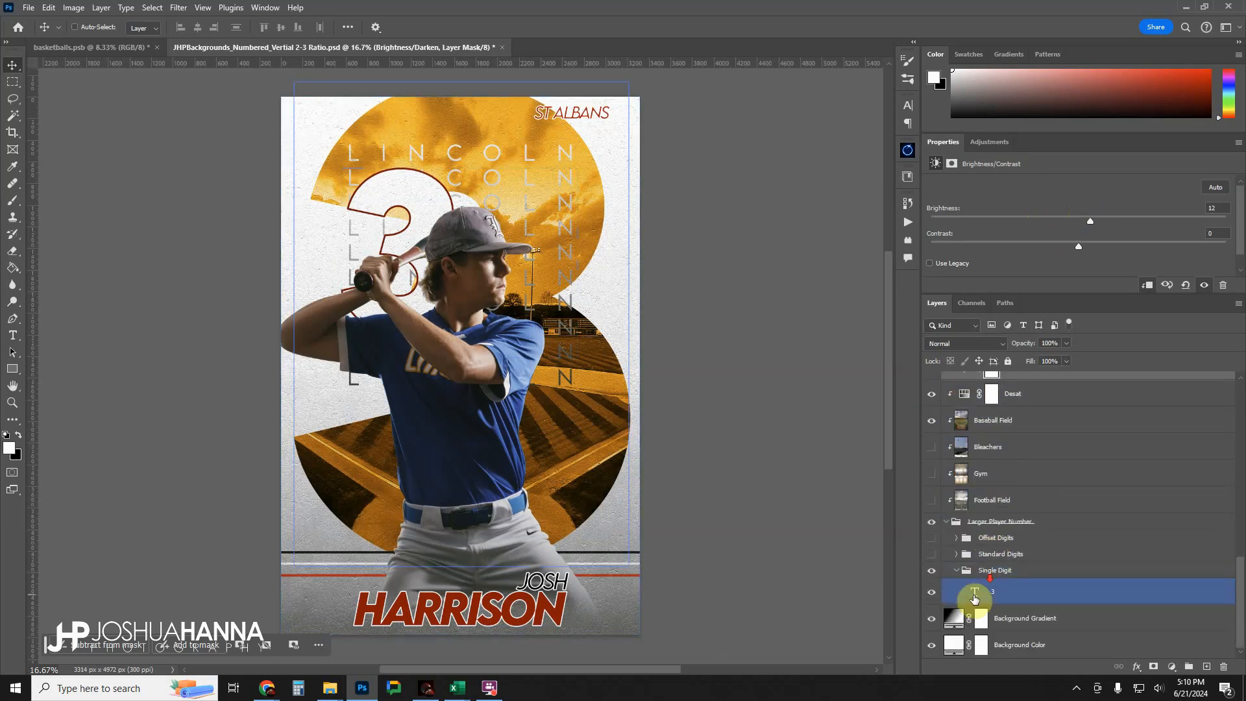
{"action": "double_click", "coordinate": [952, 645]}
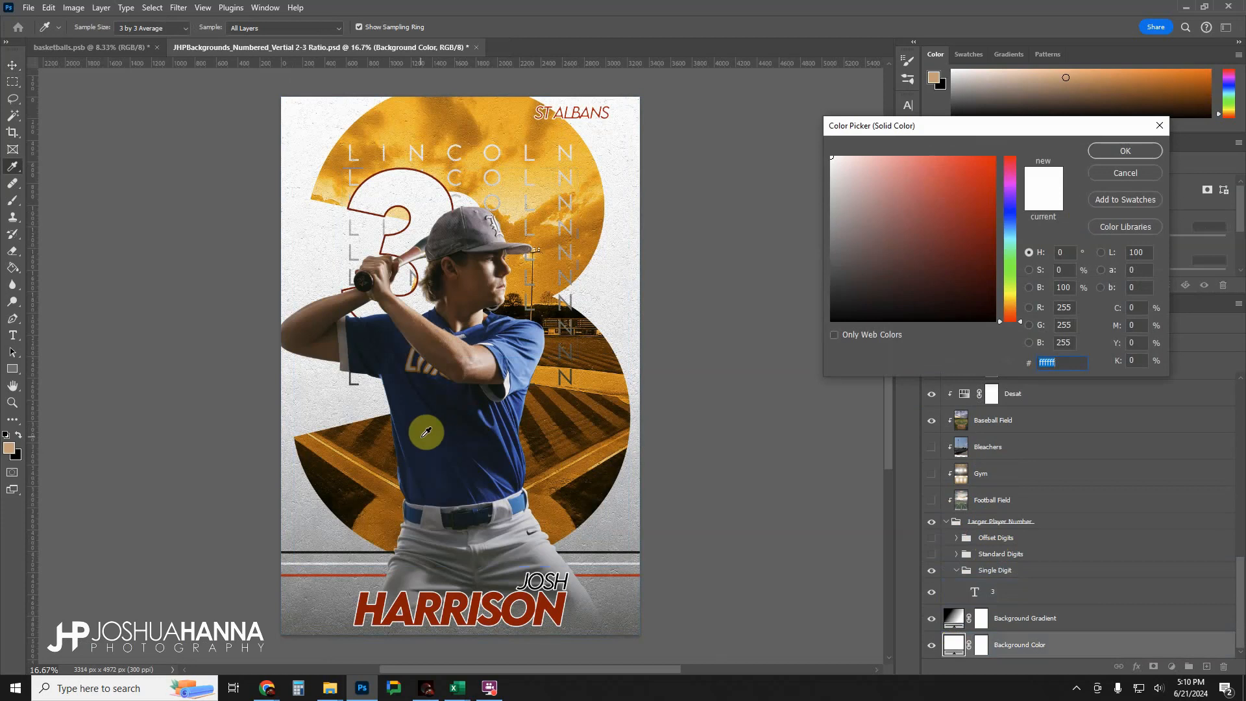
{"action": "left_click", "coordinate": [426, 432]}
{"action": "left_click_drag", "start_coordinate": [426, 432], "coordinate": [514, 329]}
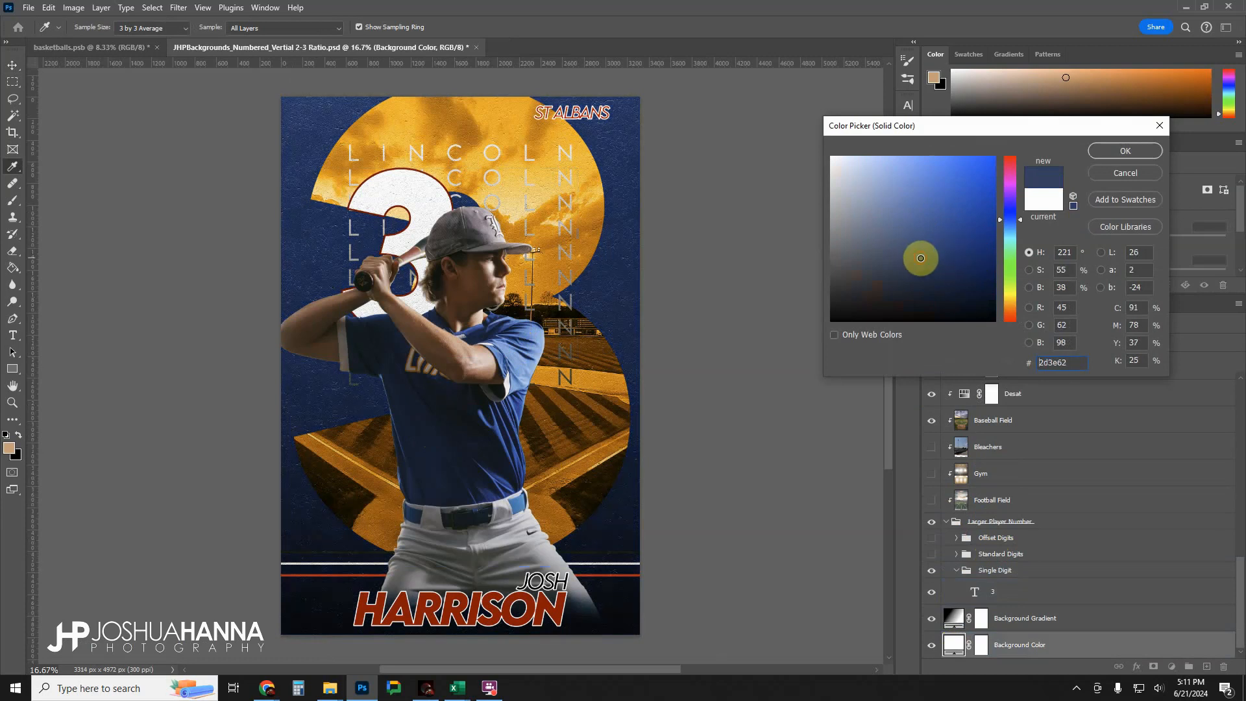
{"action": "left_click_drag", "start_coordinate": [918, 253], "coordinate": [919, 247]}
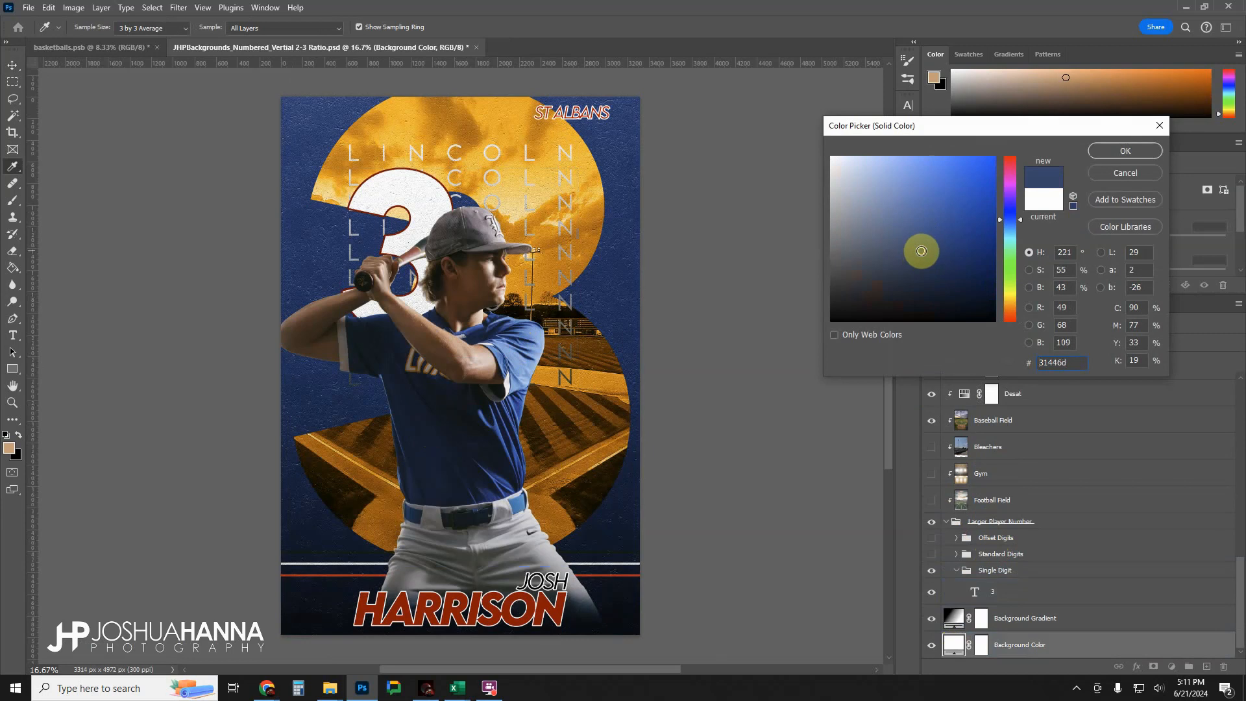
{"action": "left_click", "coordinate": [1120, 154]}
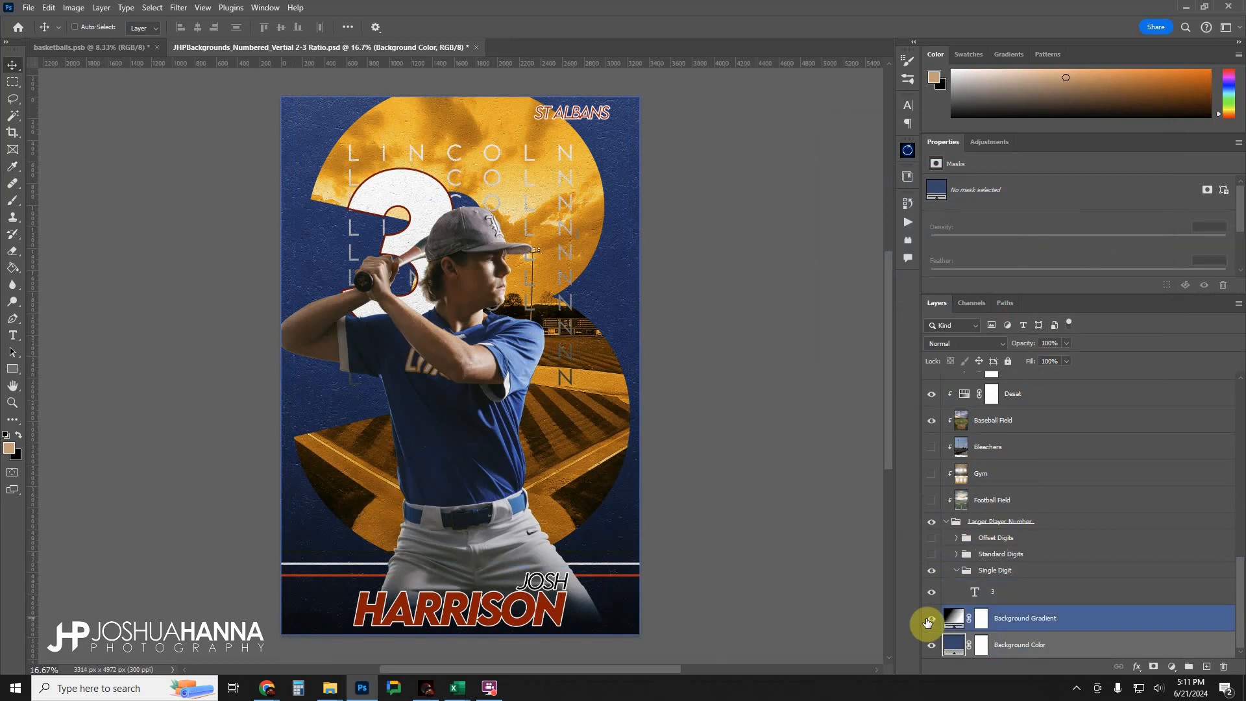
Toggle the Background Gradient layer's visibility to compare its effect on the poster.
{"action": "left_click", "coordinate": [931, 618]}
{"action": "left_click", "coordinate": [931, 619]}
{"action": "left_click", "coordinate": [931, 619]}
{"action": "left_click", "coordinate": [931, 620]}
Reverse the Background Gradient fill and set the layer's blend mode to Screen.
{"action": "left_click", "coordinate": [953, 620]}
{"action": "double_click", "coordinate": [953, 620]}
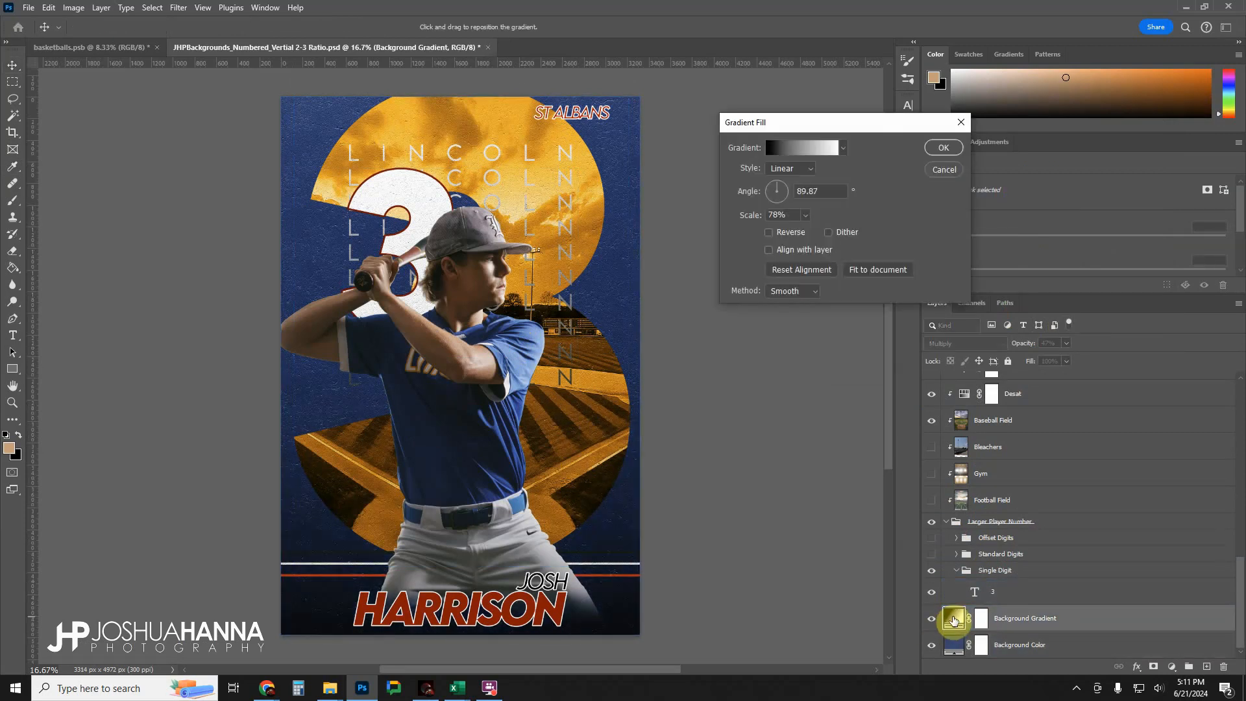
{"action": "left_click", "coordinate": [769, 232]}
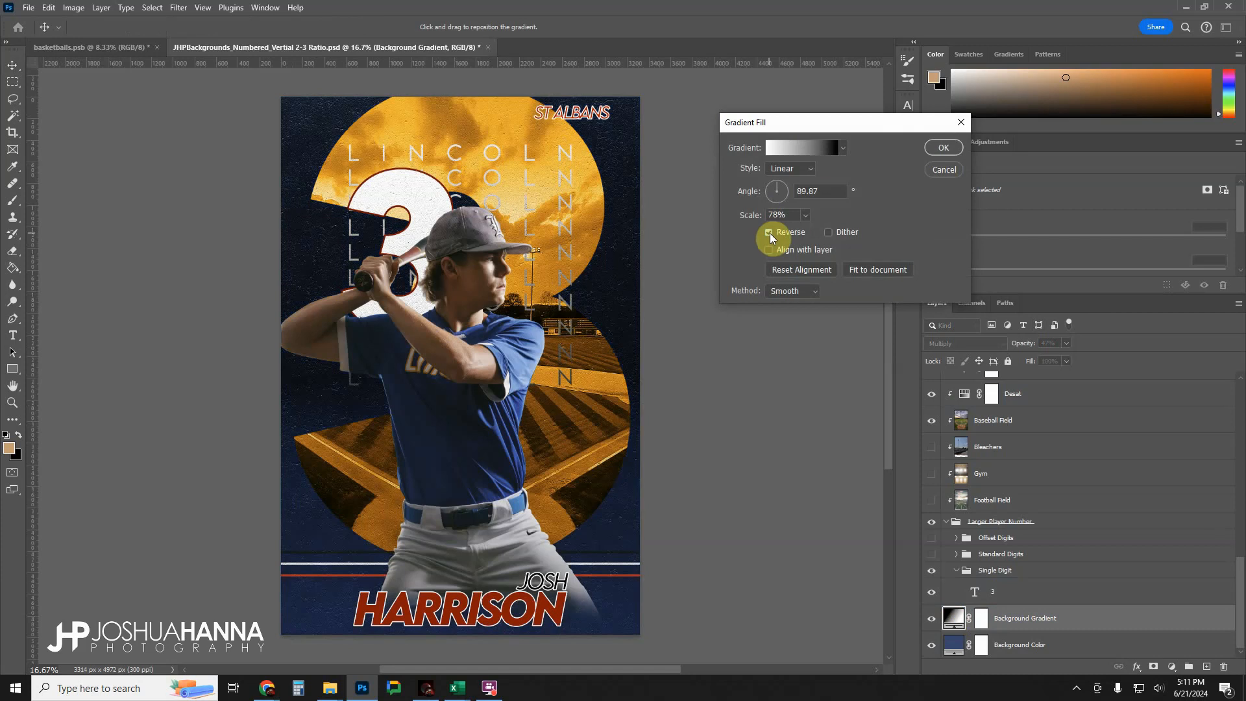
{"action": "left_click", "coordinate": [769, 230]}
{"action": "left_click", "coordinate": [769, 230]}
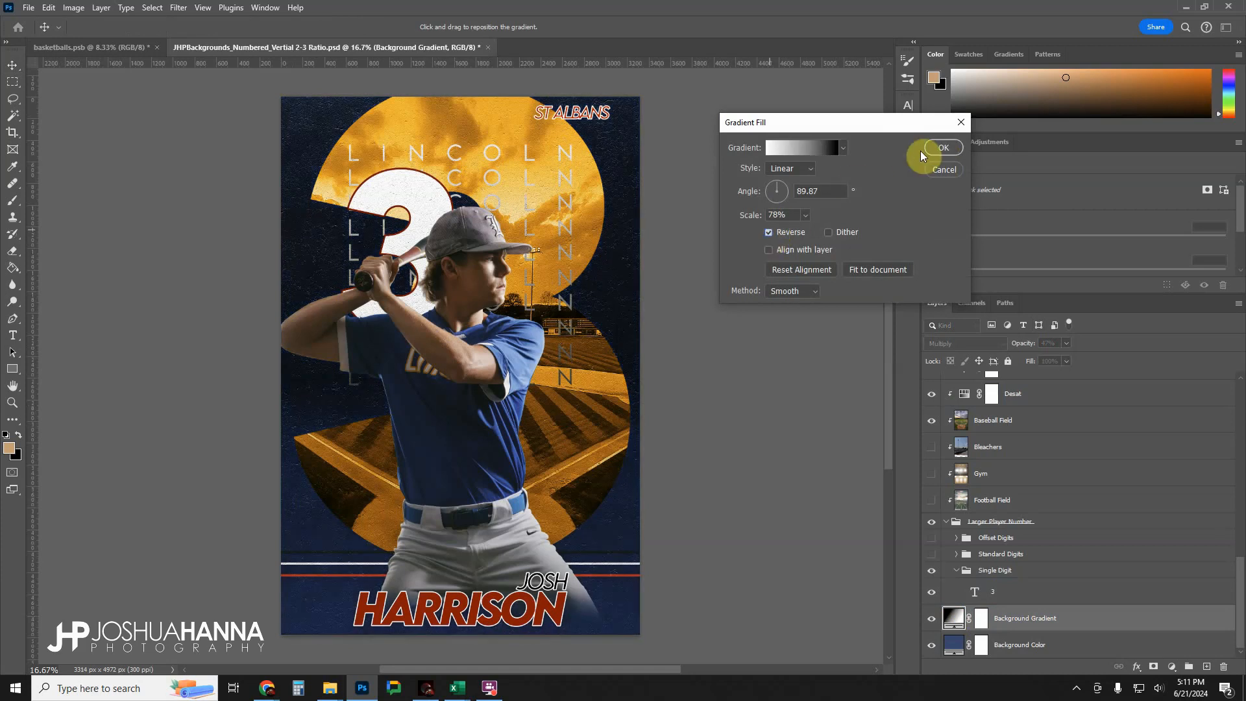
{"action": "left_click", "coordinate": [942, 148]}
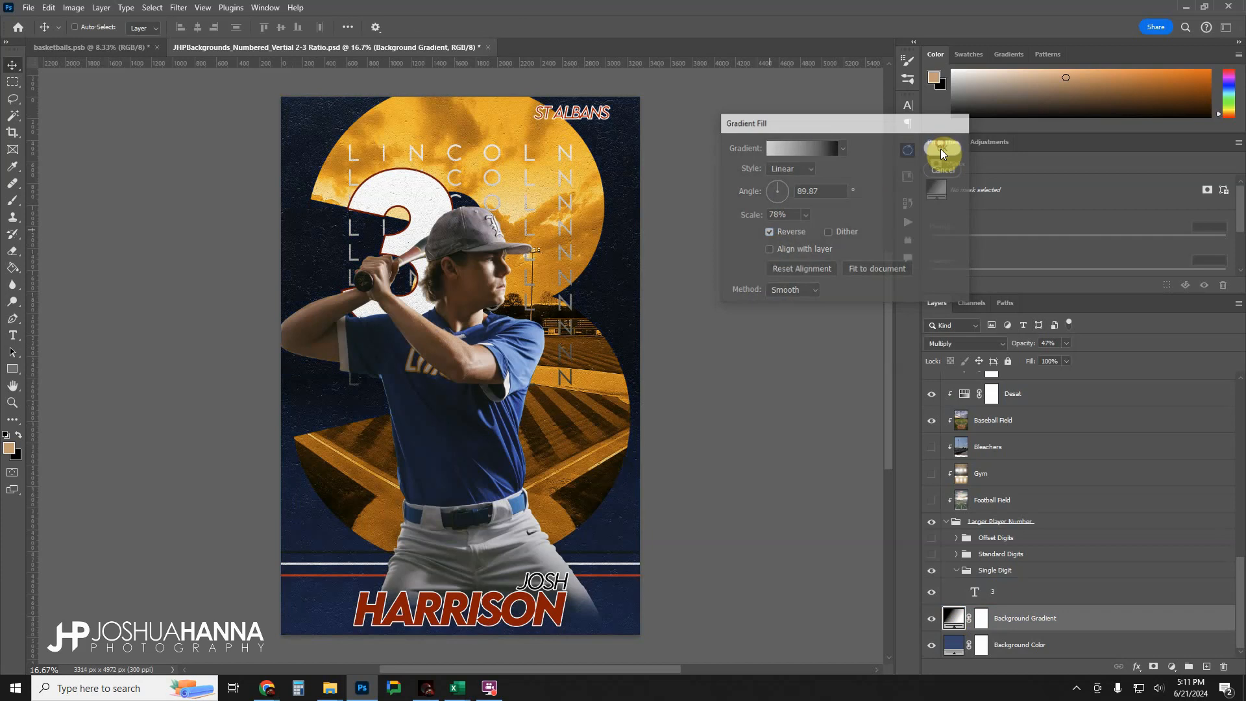
{"action": "left_click", "coordinate": [959, 344]}
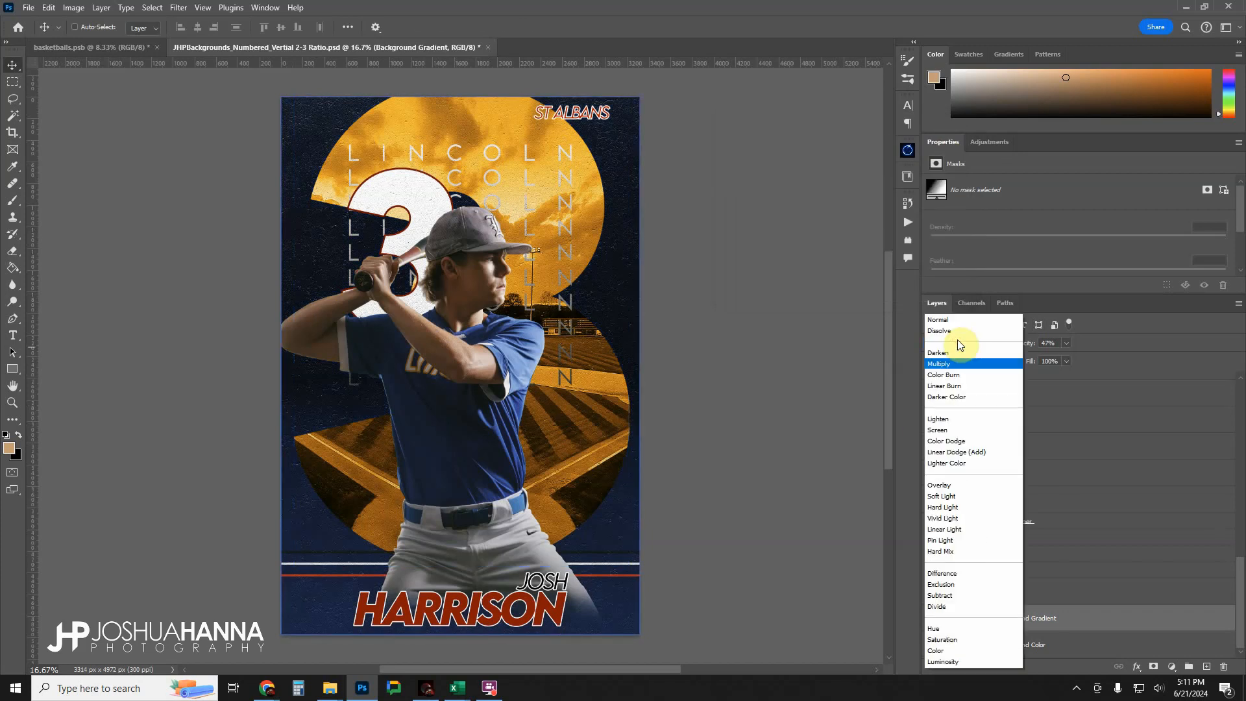
{"action": "left_click", "coordinate": [943, 432]}
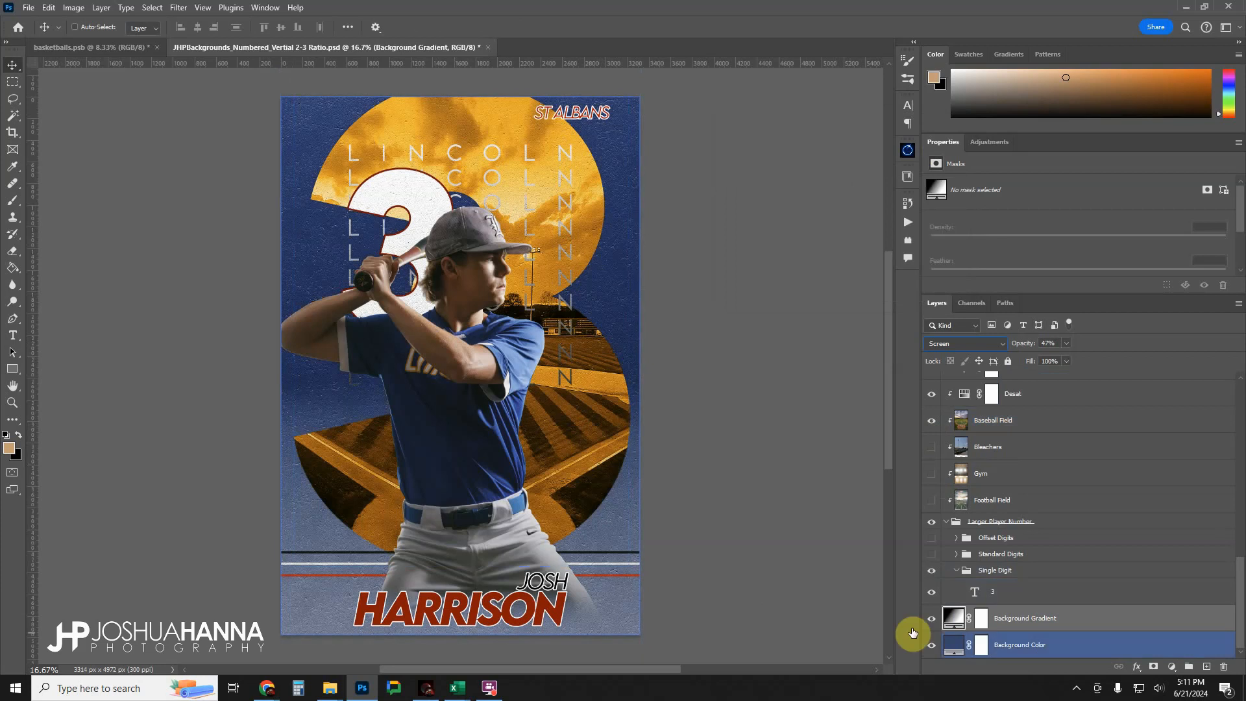
Darken the Background Color fill layer to navy #1c2c4f.
{"action": "double_click", "coordinate": [953, 644]}
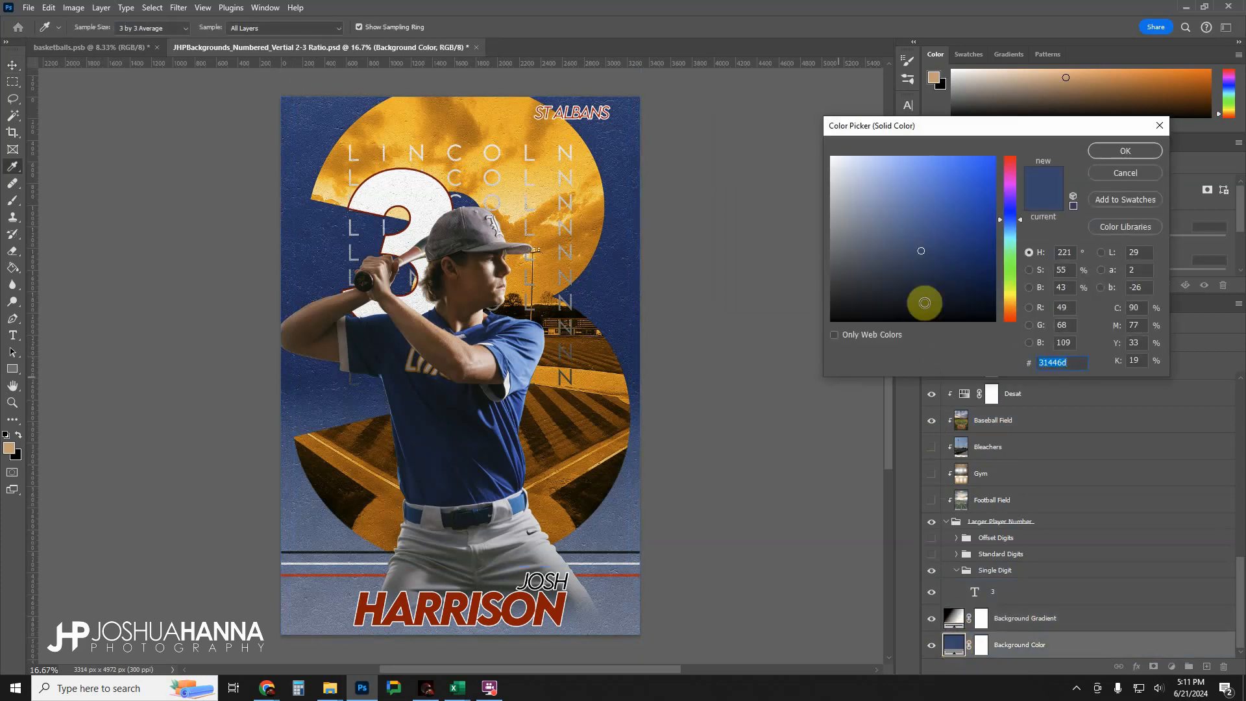
{"action": "left_click", "coordinate": [927, 275]}
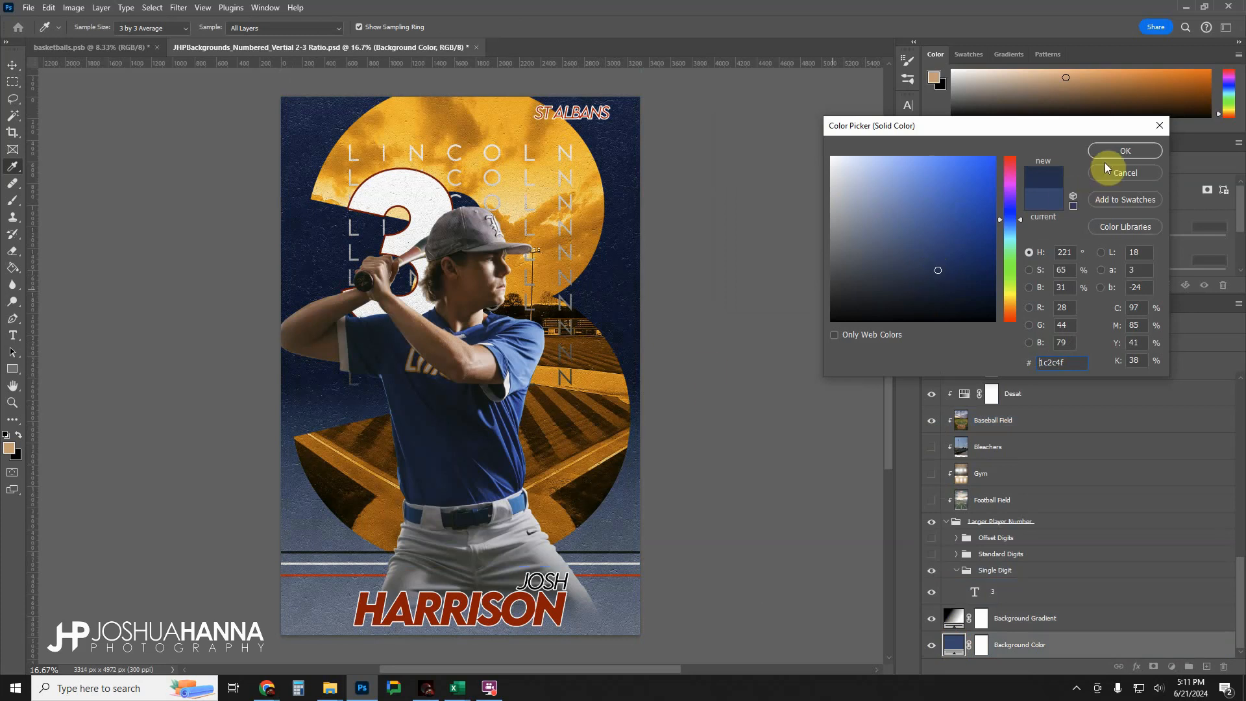
{"action": "left_click", "coordinate": [1125, 150]}
{"action": "left_click", "coordinate": [1093, 419]}
{"action": "left_click", "coordinate": [1093, 421], "text": "ctrl"}
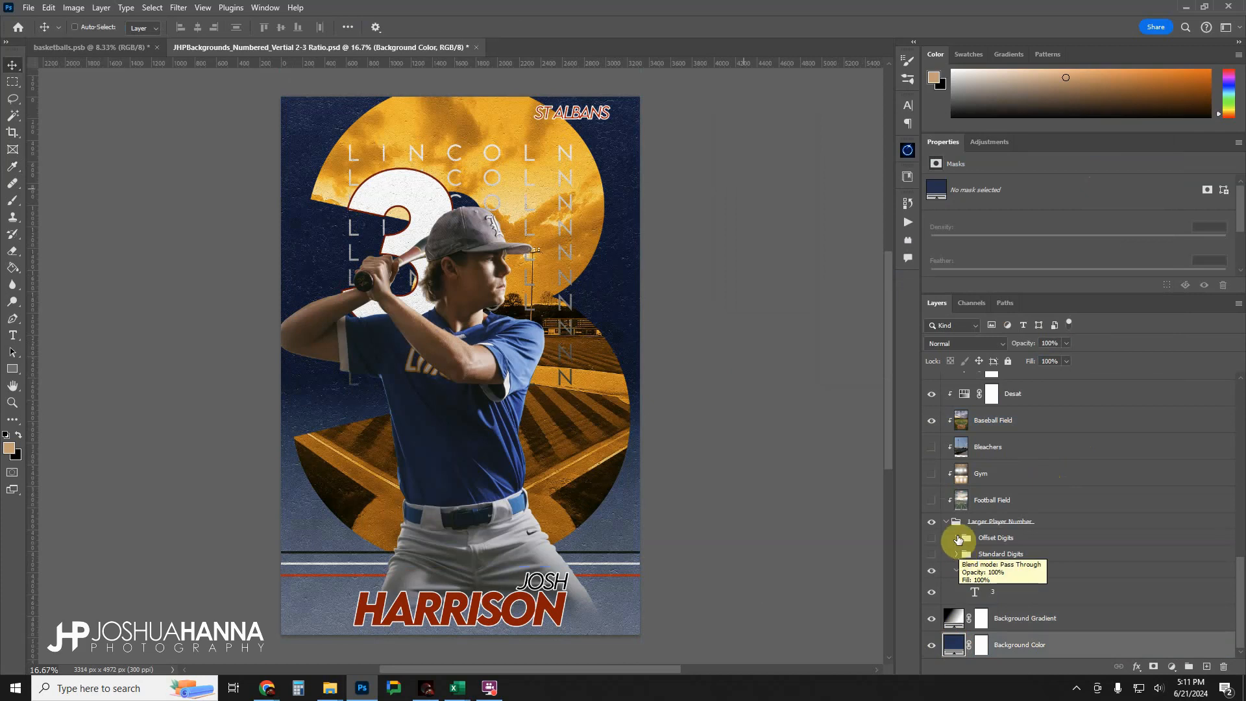
Compare the smaller player number with its layer effects switched off and on.
{"action": "scroll", "coordinate": [1015, 515], "scroll_direction": "up", "scroll_amount": 2}
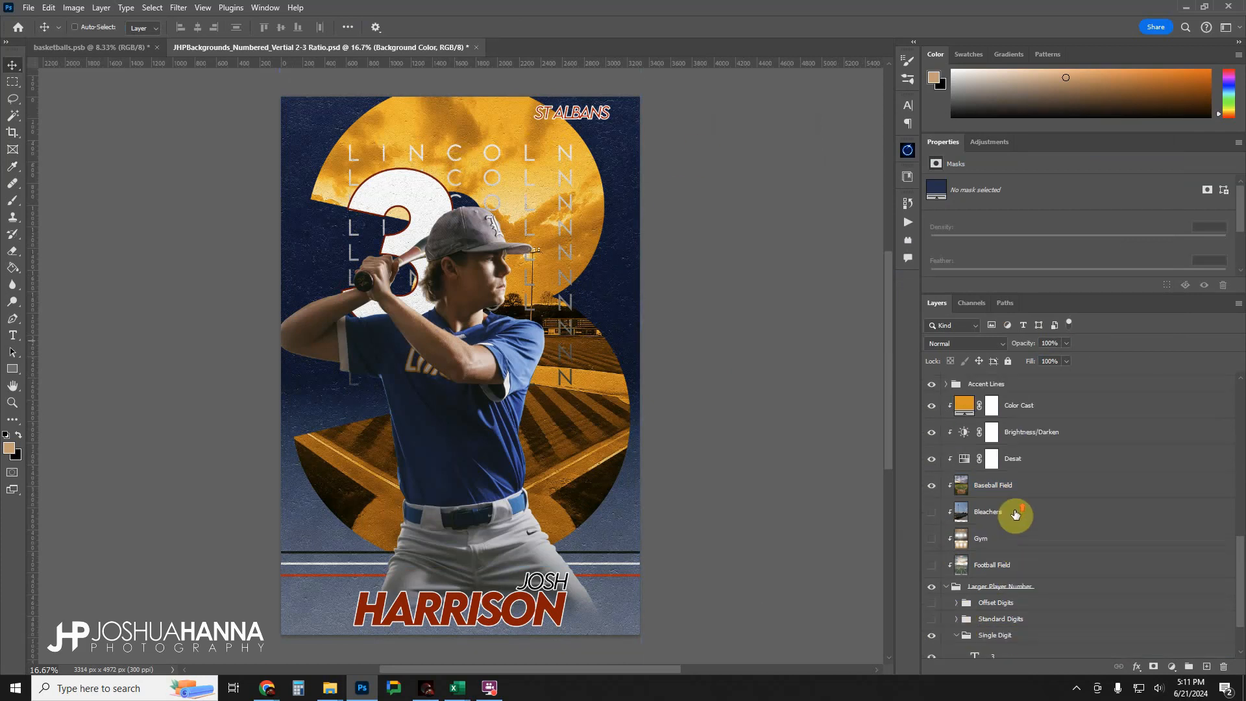
{"action": "scroll", "coordinate": [495, 367], "scroll_direction": "up", "scroll_amount": 1}
{"action": "scroll", "coordinate": [1029, 535], "scroll_direction": "up", "scroll_amount": 2}
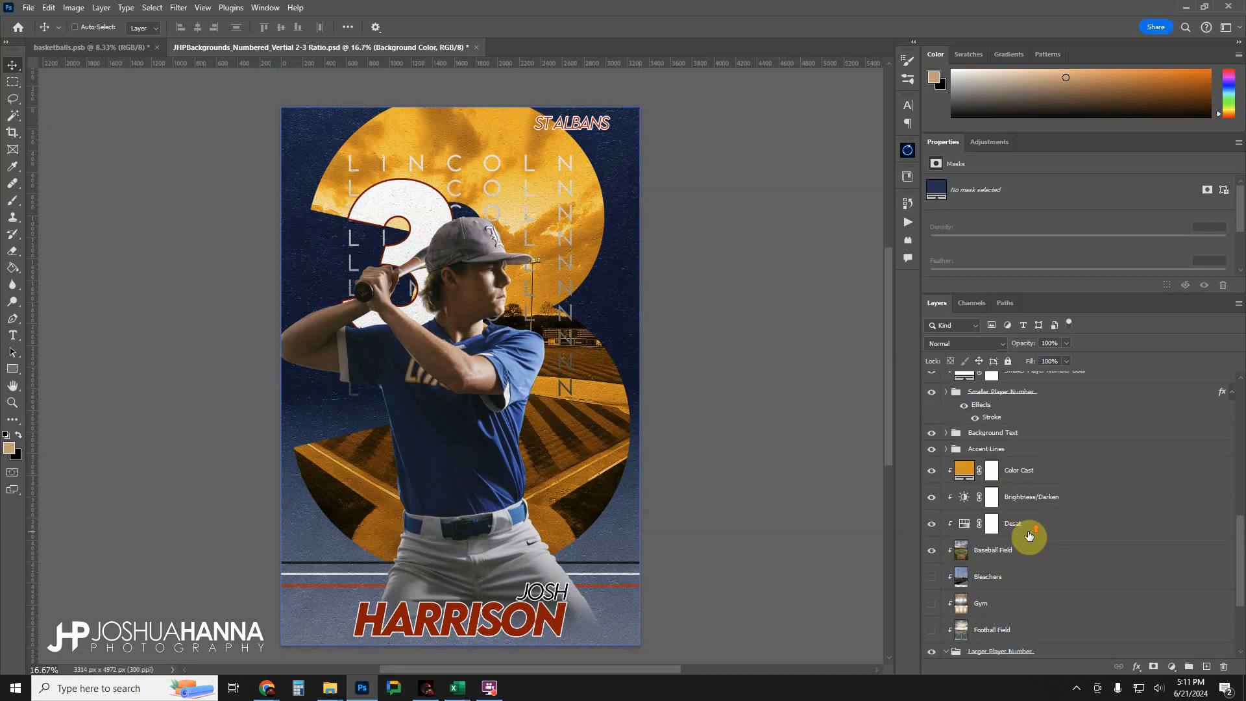
{"action": "scroll", "coordinate": [1028, 535], "scroll_direction": "up", "scroll_amount": 4}
{"action": "left_click", "coordinate": [1029, 544]}
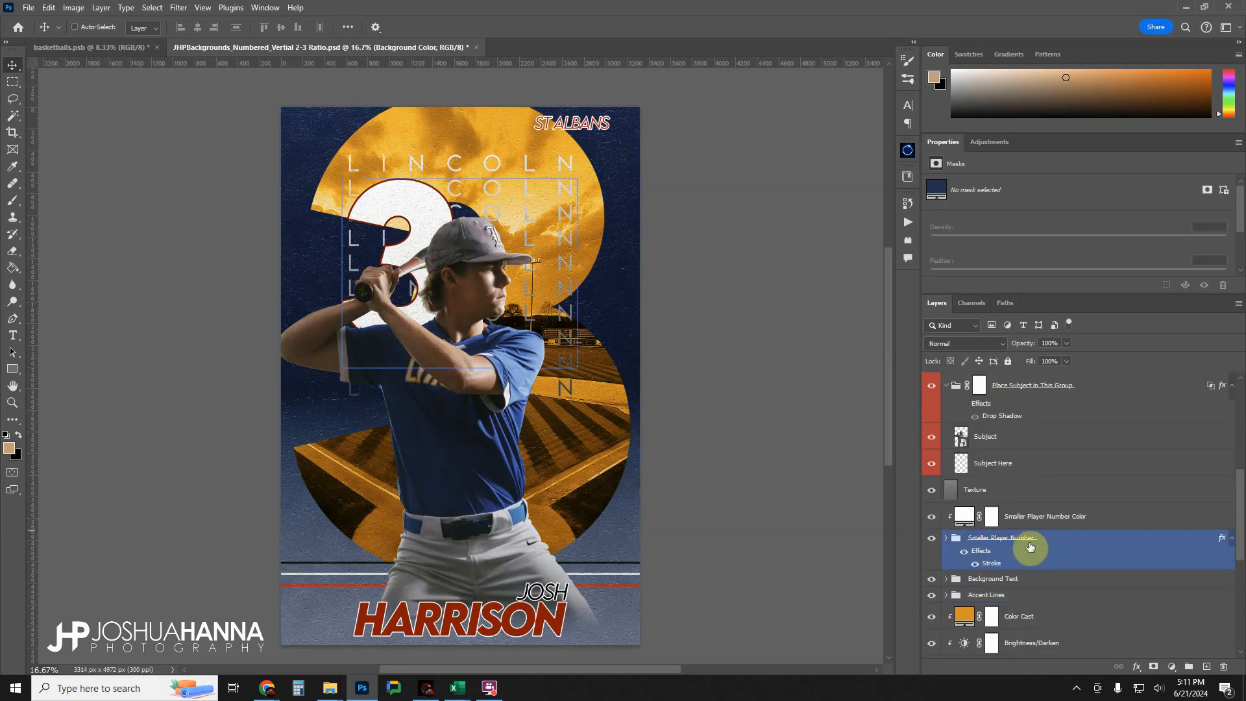
{"action": "left_click", "coordinate": [964, 550]}
{"action": "left_click", "coordinate": [964, 551]}
{"action": "left_click", "coordinate": [964, 551]}
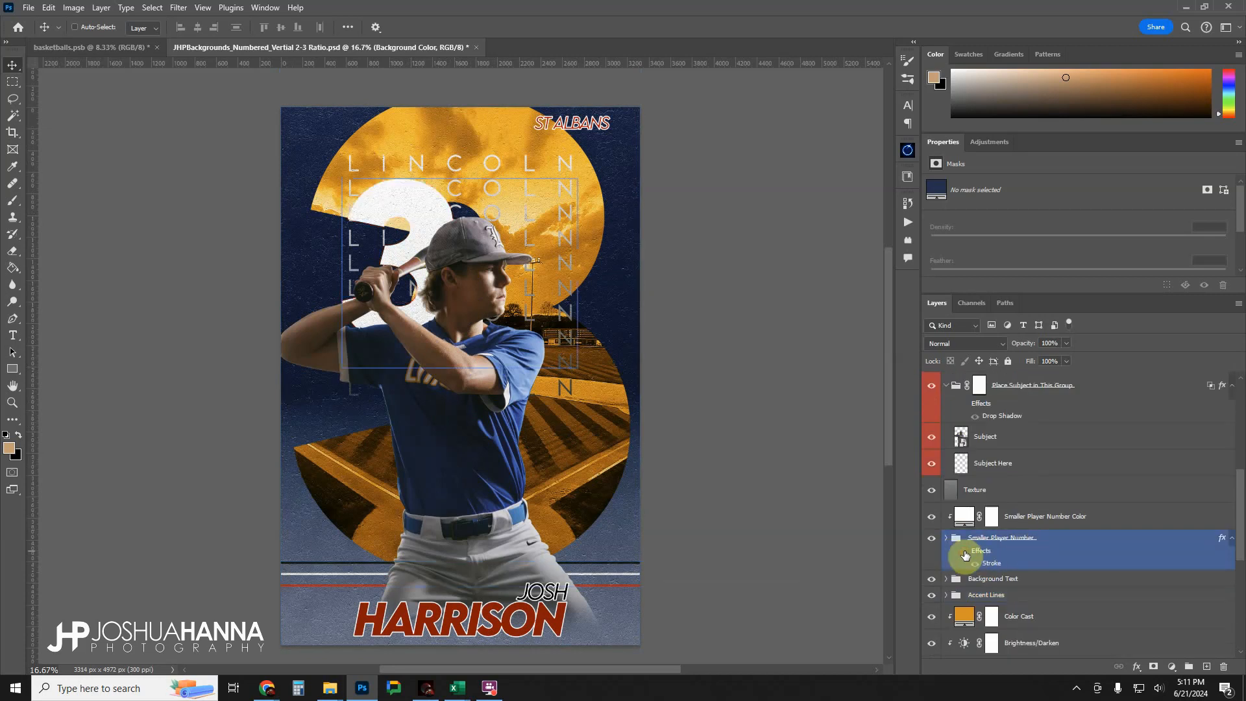
{"action": "left_click", "coordinate": [964, 551]}
Recolour the smaller player number's stroke to orange #d88603, sampled from the orange area of the poster.
{"action": "double_click", "coordinate": [990, 563]}
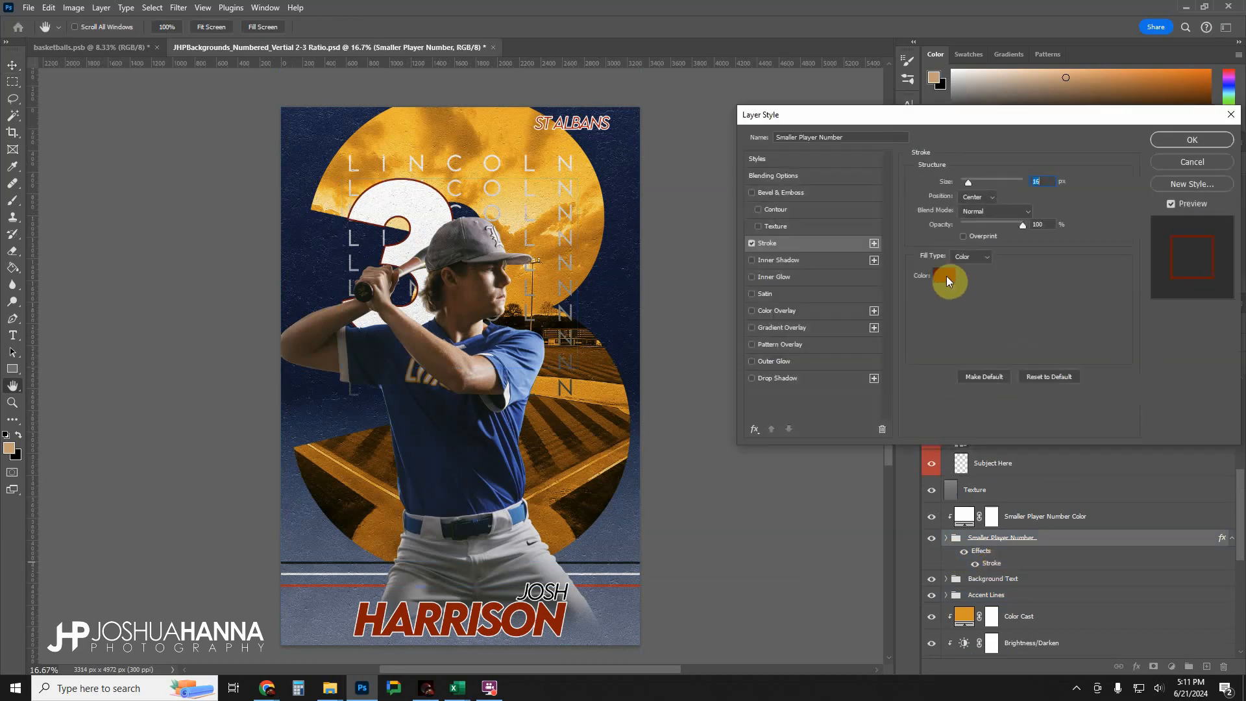
{"action": "left_click", "coordinate": [946, 277]}
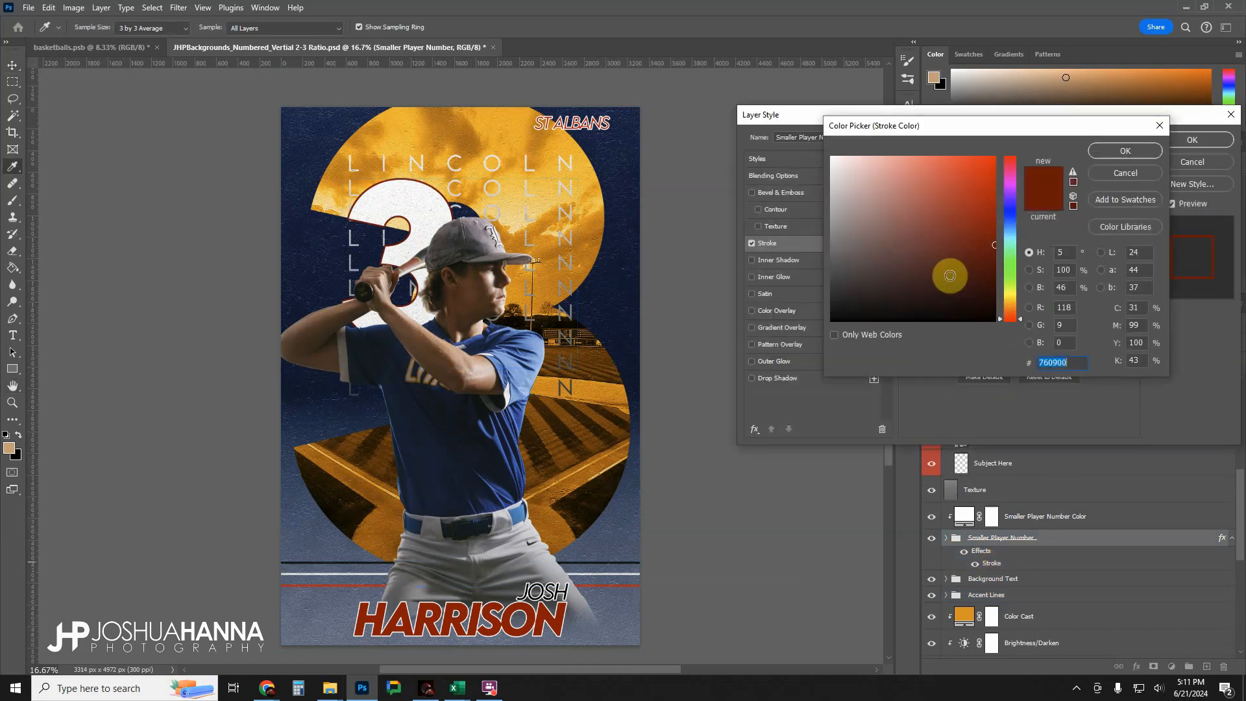
{"action": "left_click", "coordinate": [516, 187]}
{"action": "left_click", "coordinate": [478, 158]}
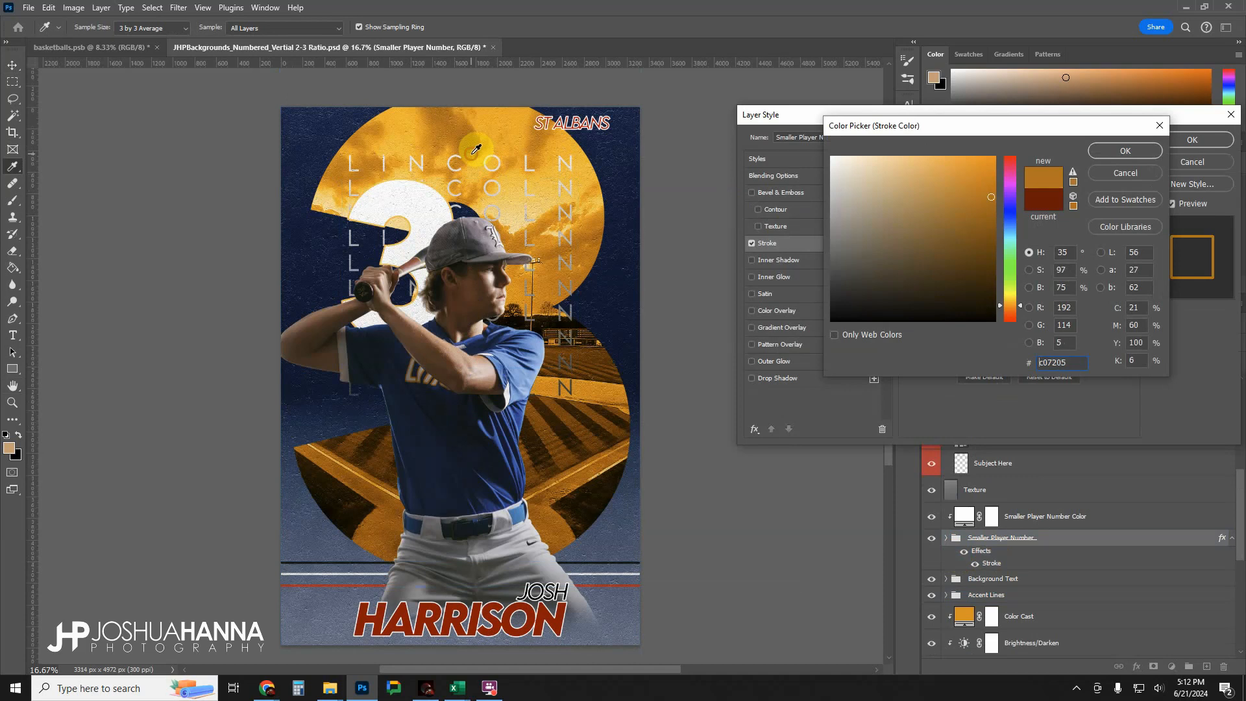
{"action": "left_click", "coordinate": [430, 142]}
{"action": "left_click", "coordinate": [460, 146]}
{"action": "left_click", "coordinate": [436, 138]}
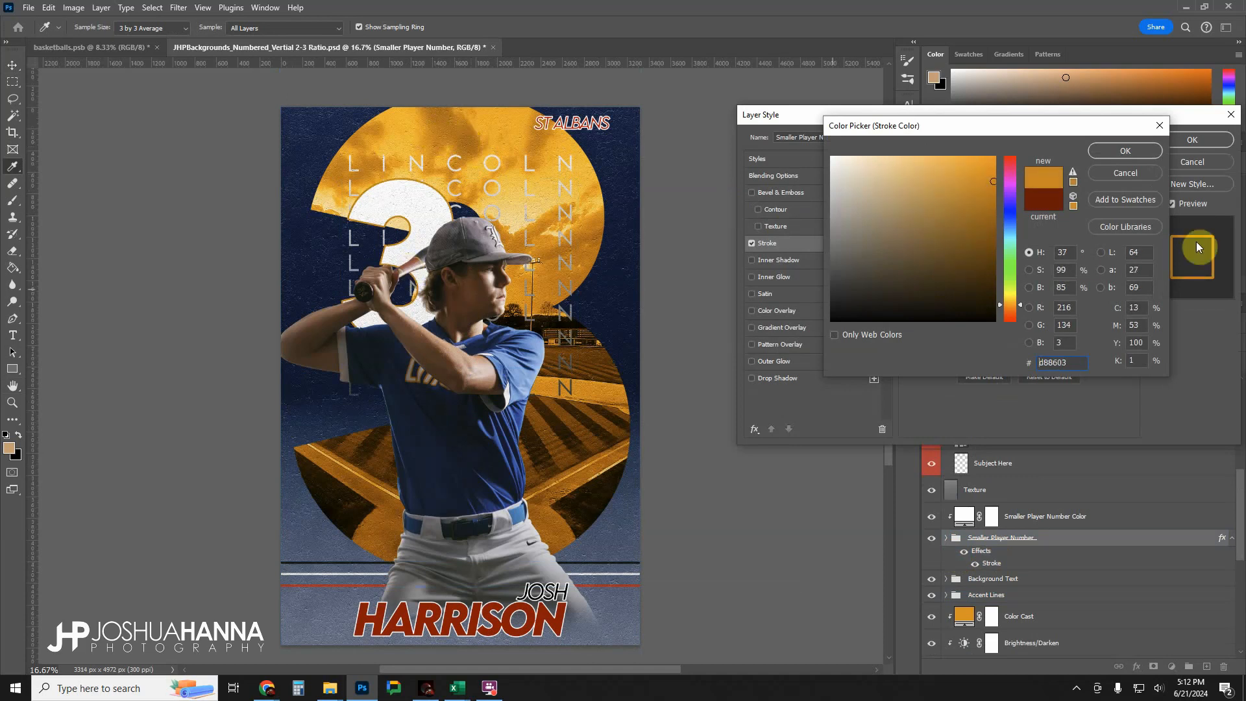
{"action": "left_click", "coordinate": [1112, 152]}
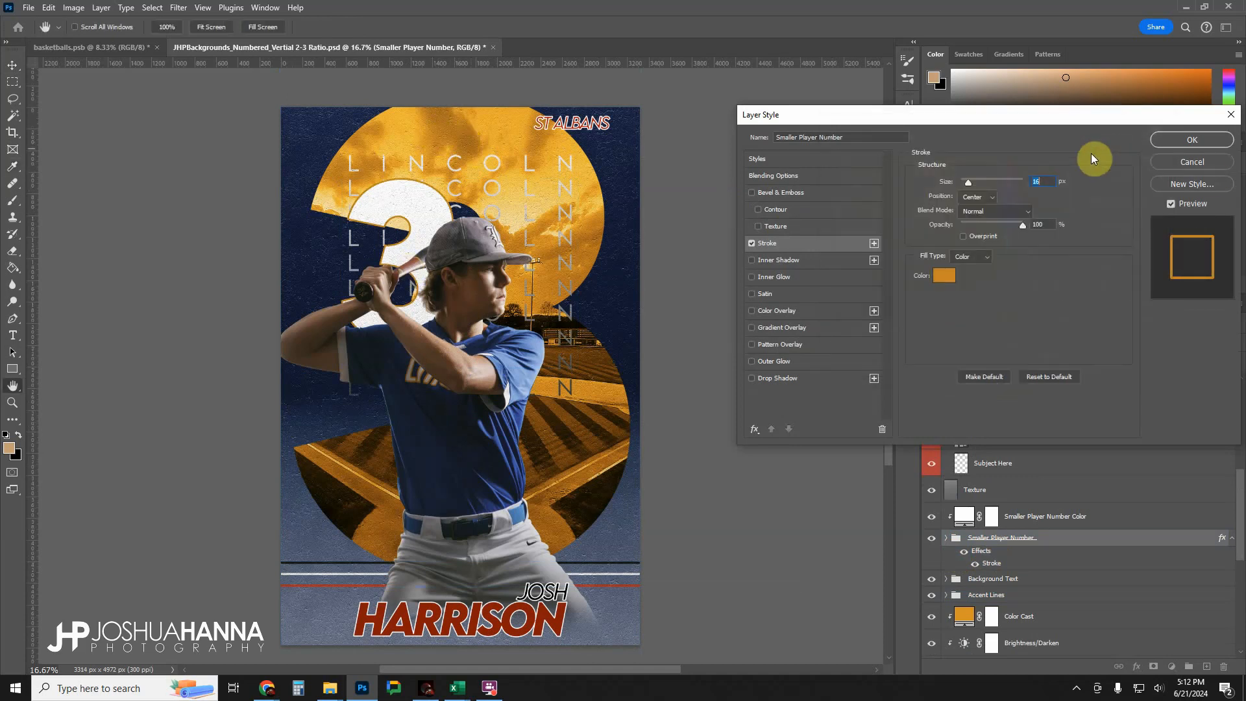
{"action": "left_click", "coordinate": [1184, 140]}
{"action": "left_click", "coordinate": [1047, 577]}
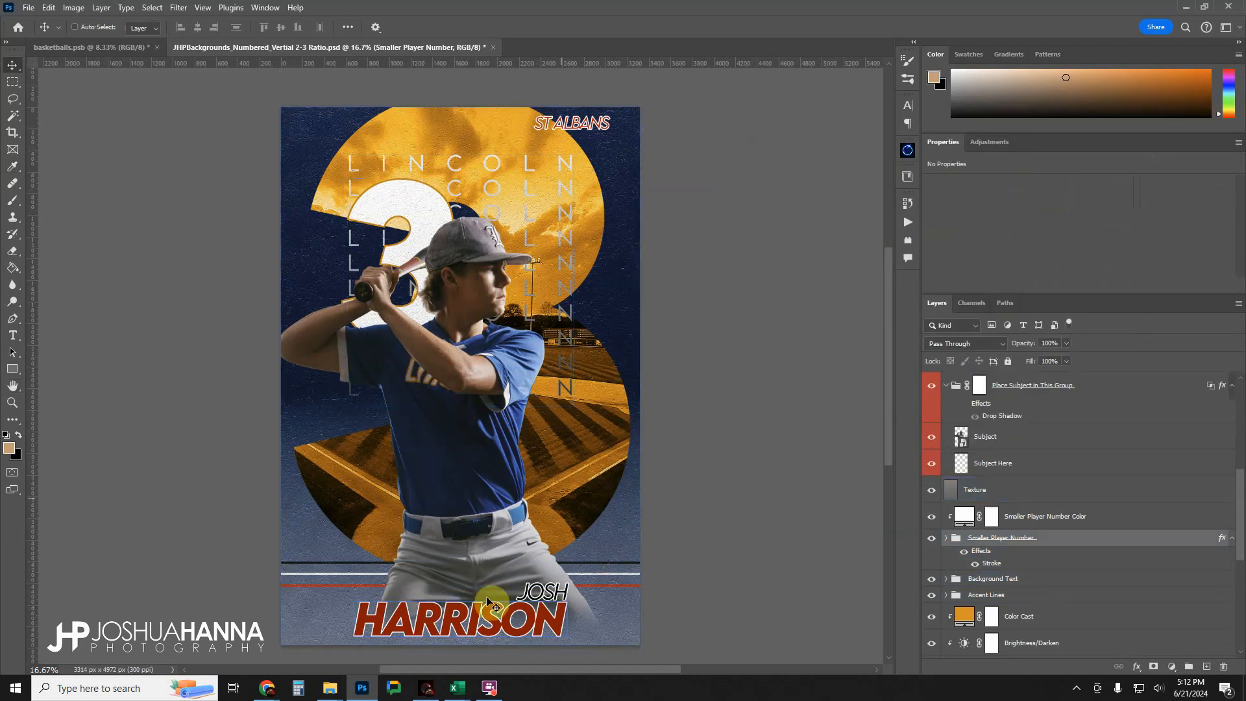
Replace the ST ALBANS text with BASEBALL.
{"action": "scroll", "coordinate": [1009, 597], "scroll_direction": "up", "scroll_amount": 1}
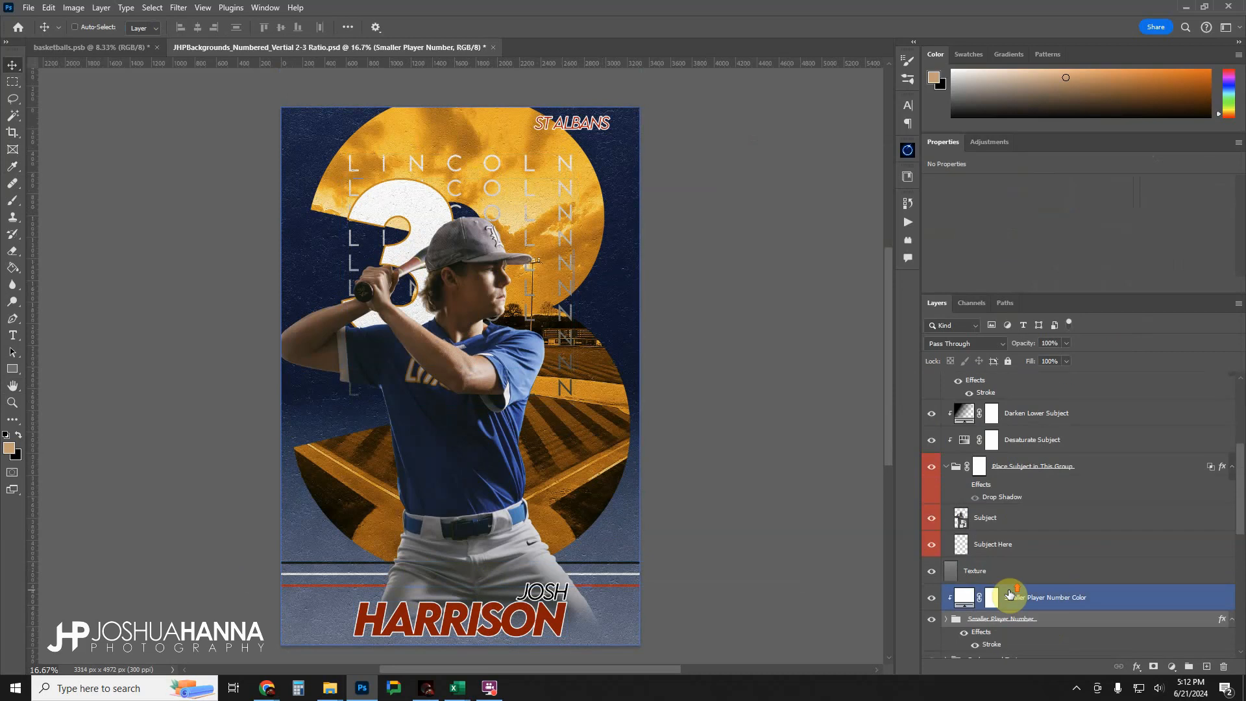
{"action": "scroll", "coordinate": [1009, 593], "scroll_direction": "up", "scroll_amount": 3}
{"action": "left_click", "coordinate": [960, 456]}
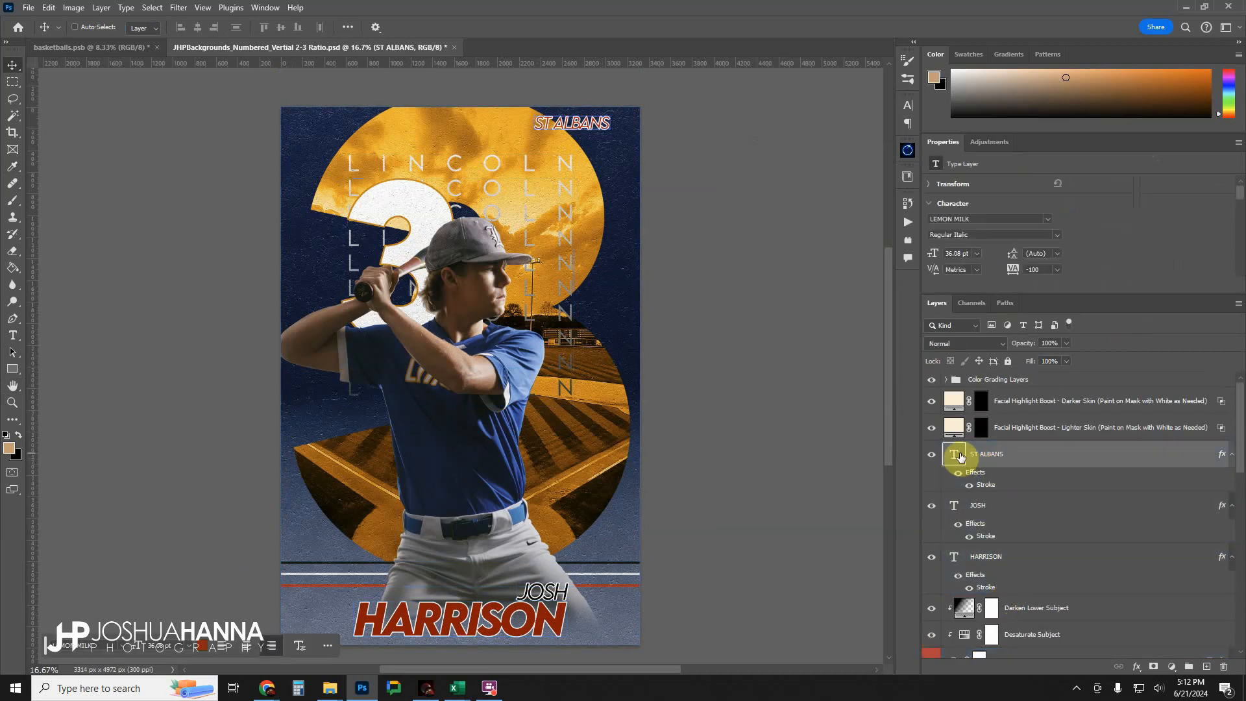
{"action": "double_click", "coordinate": [954, 454]}
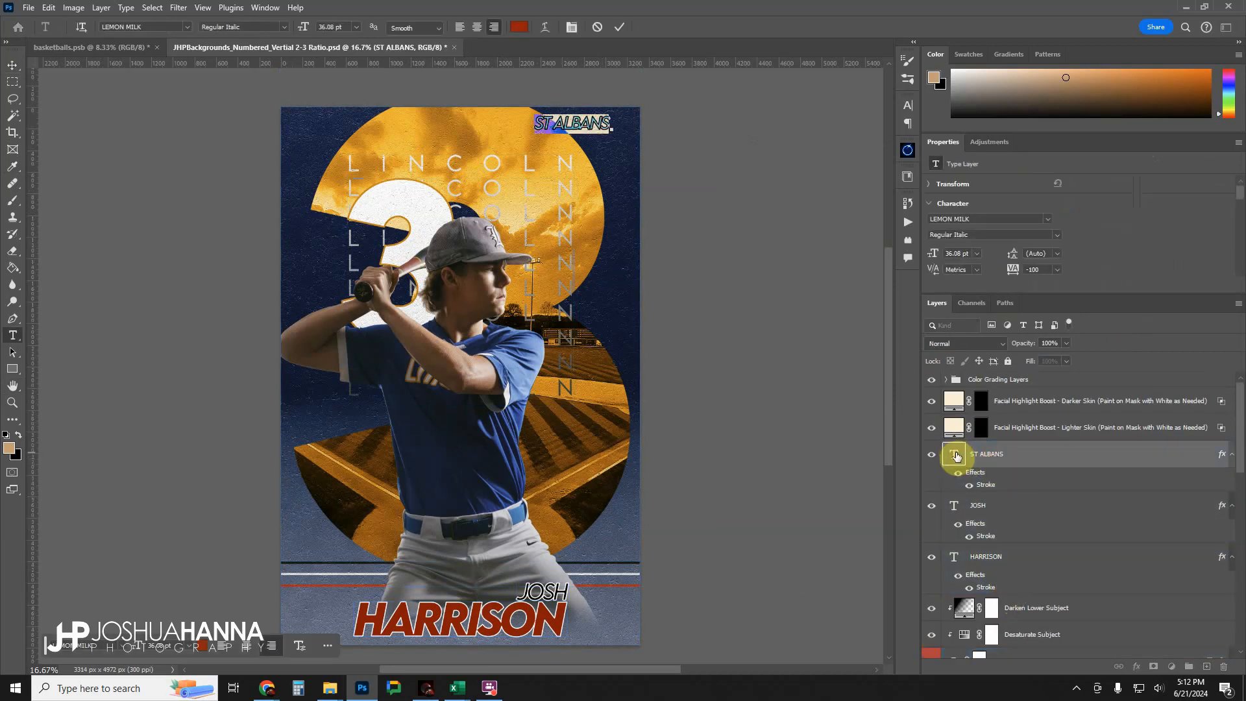
{"action": "key", "text": "Right"}
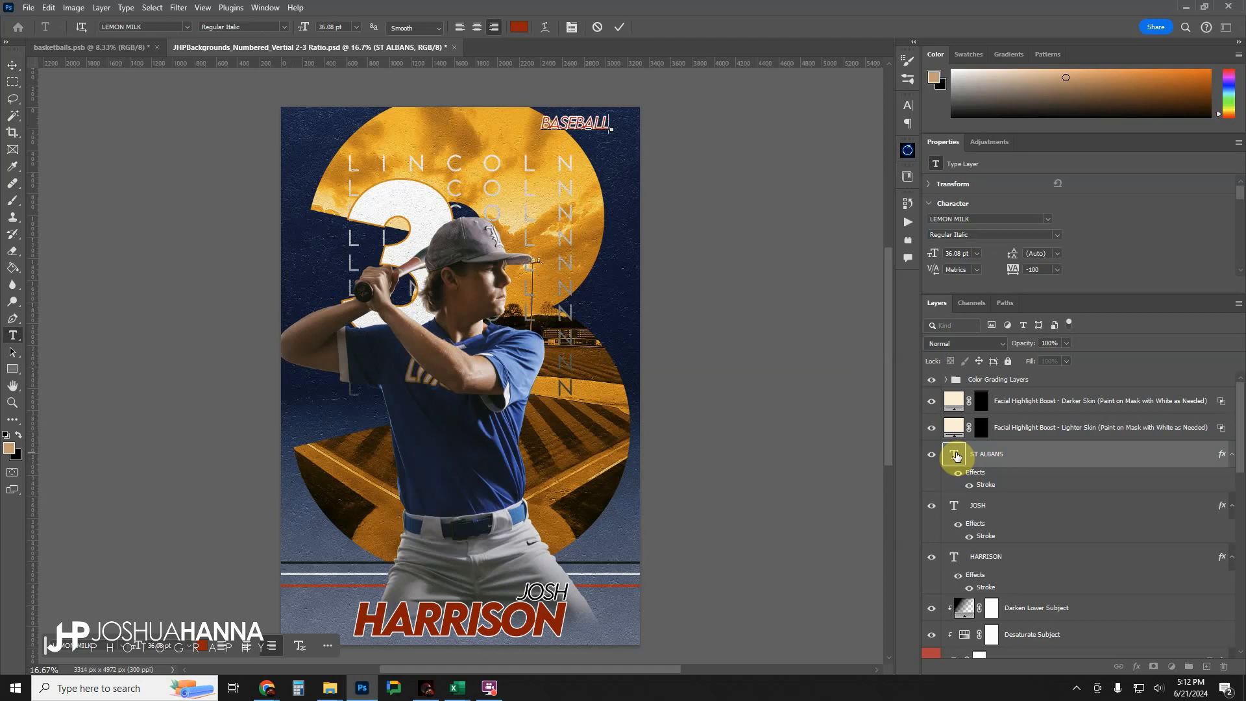
{"action": "left_click", "coordinate": [618, 27]}
{"action": "key", "text": "v"}
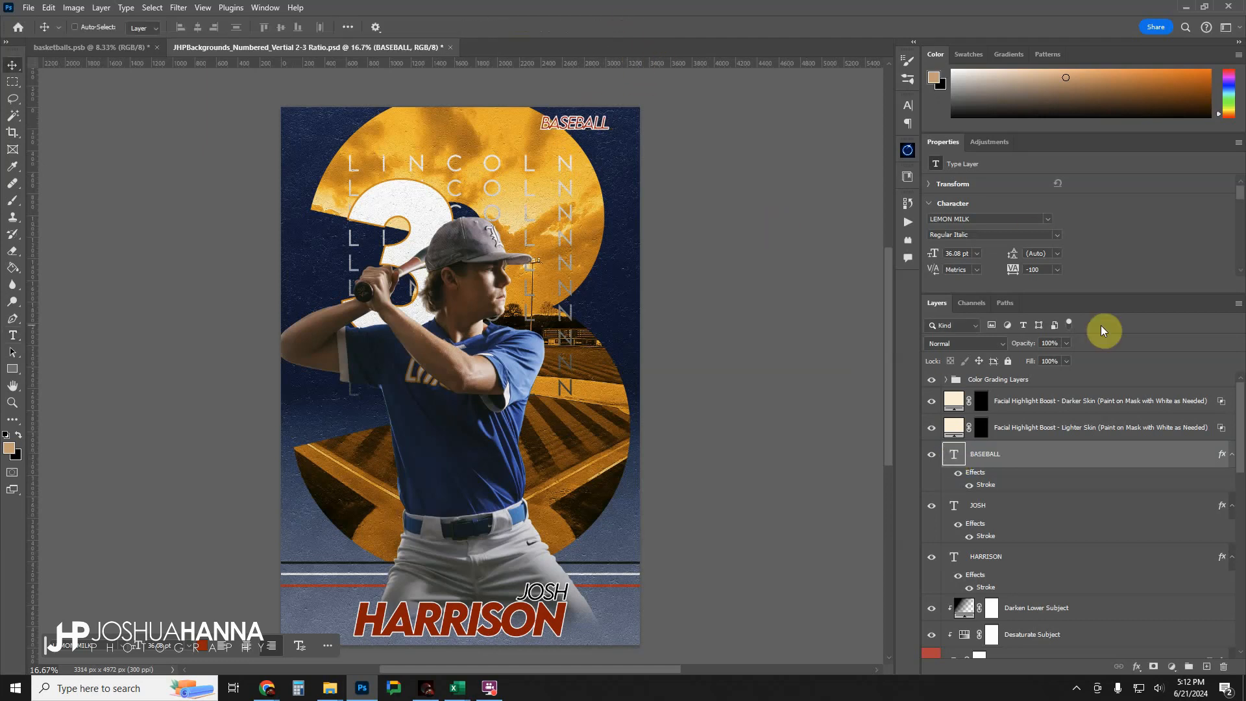
Recolour the BASEBALL text to sampled orange #ca7d07 and move it to the poster's upper-left corner.
{"action": "scroll", "coordinate": [1077, 232], "scroll_direction": "down", "scroll_amount": 3}
{"action": "left_click", "coordinate": [1043, 237]}
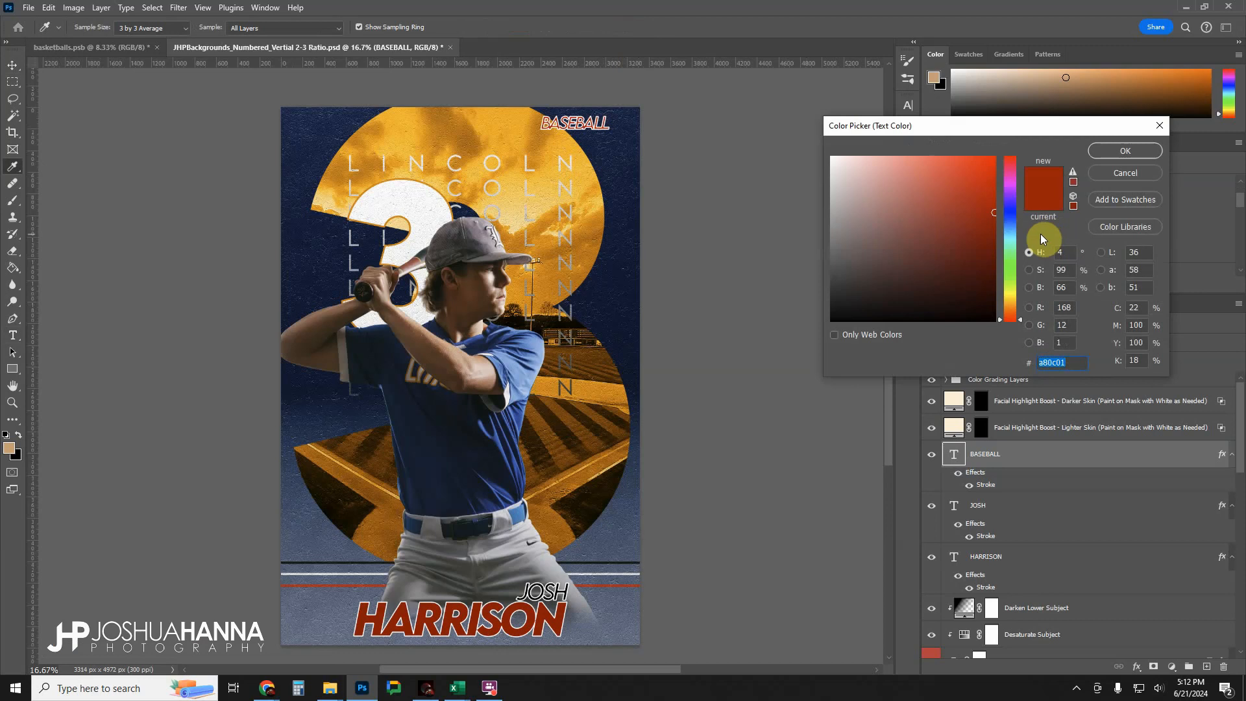
{"action": "left_click", "coordinate": [417, 132]}
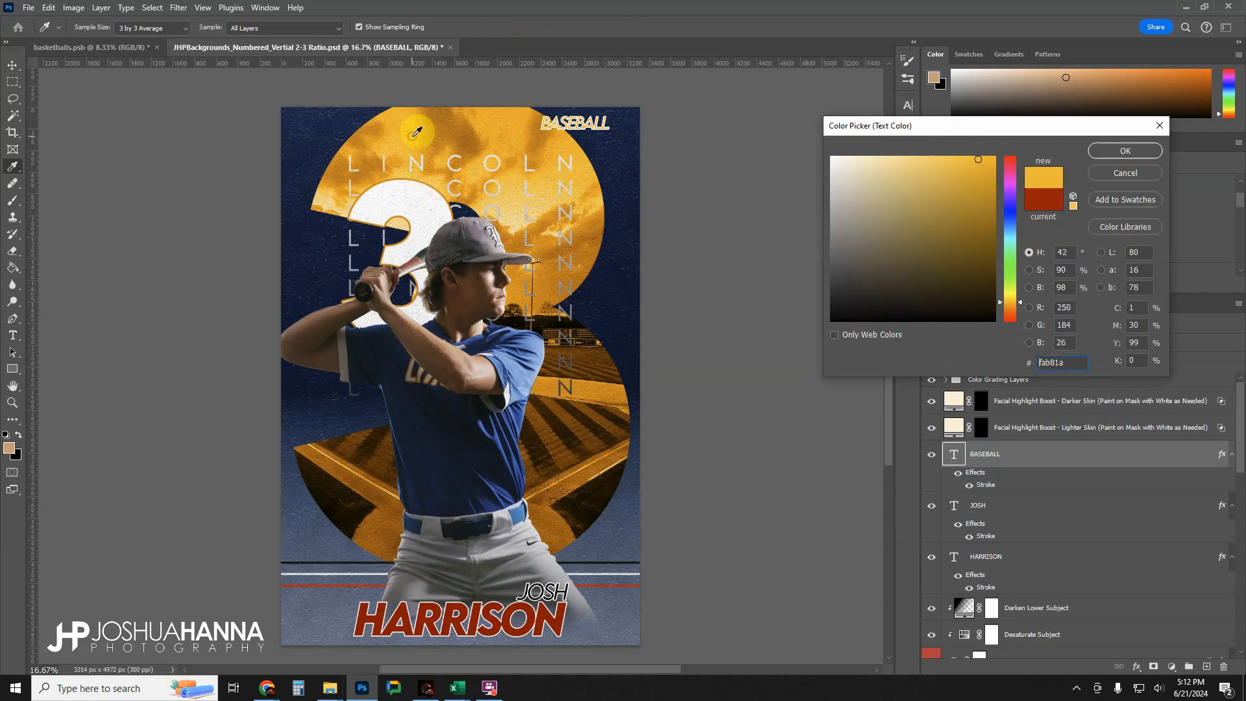
{"action": "left_click", "coordinate": [445, 135]}
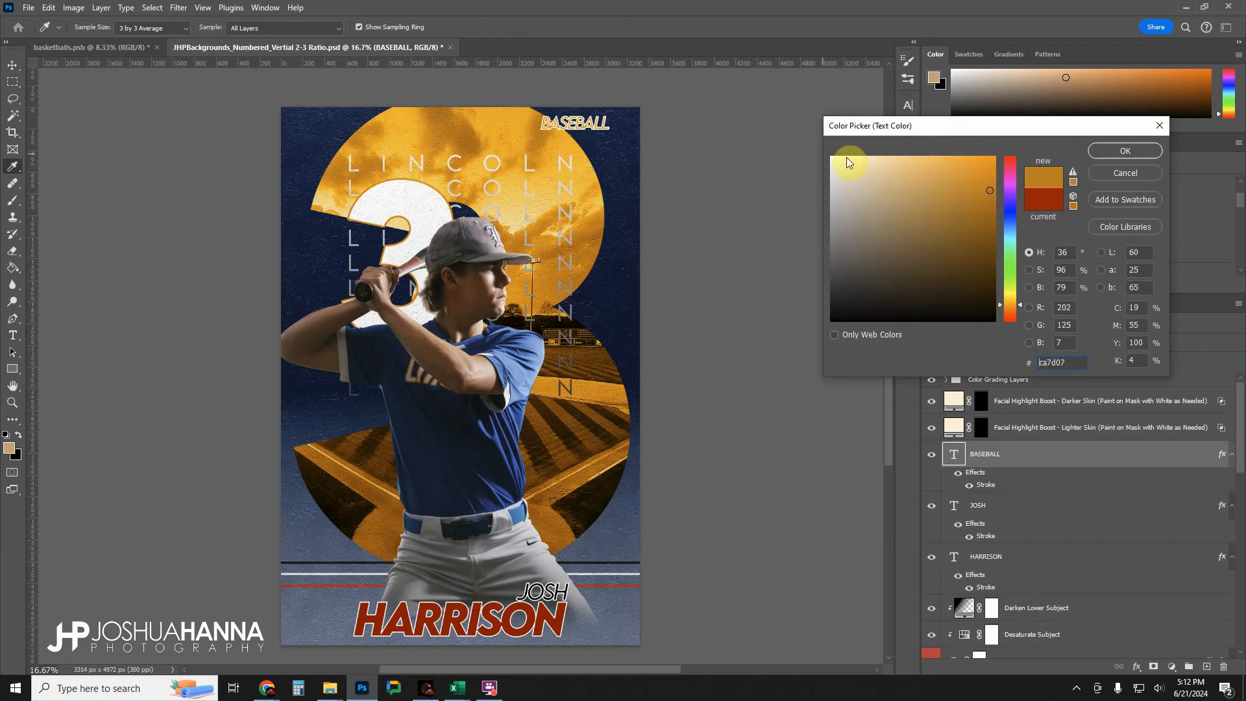
{"action": "left_click", "coordinate": [1112, 151]}
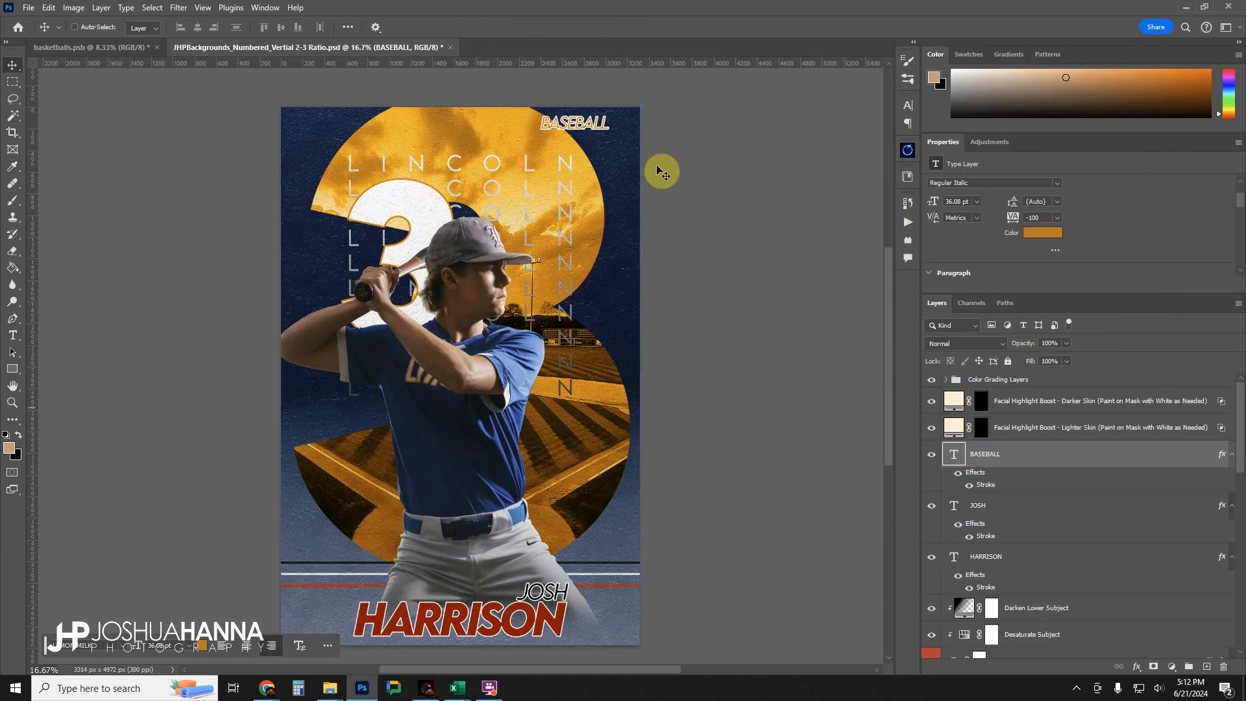
{"action": "left_click_drag", "start_coordinate": [586, 122], "coordinate": [335, 124]}
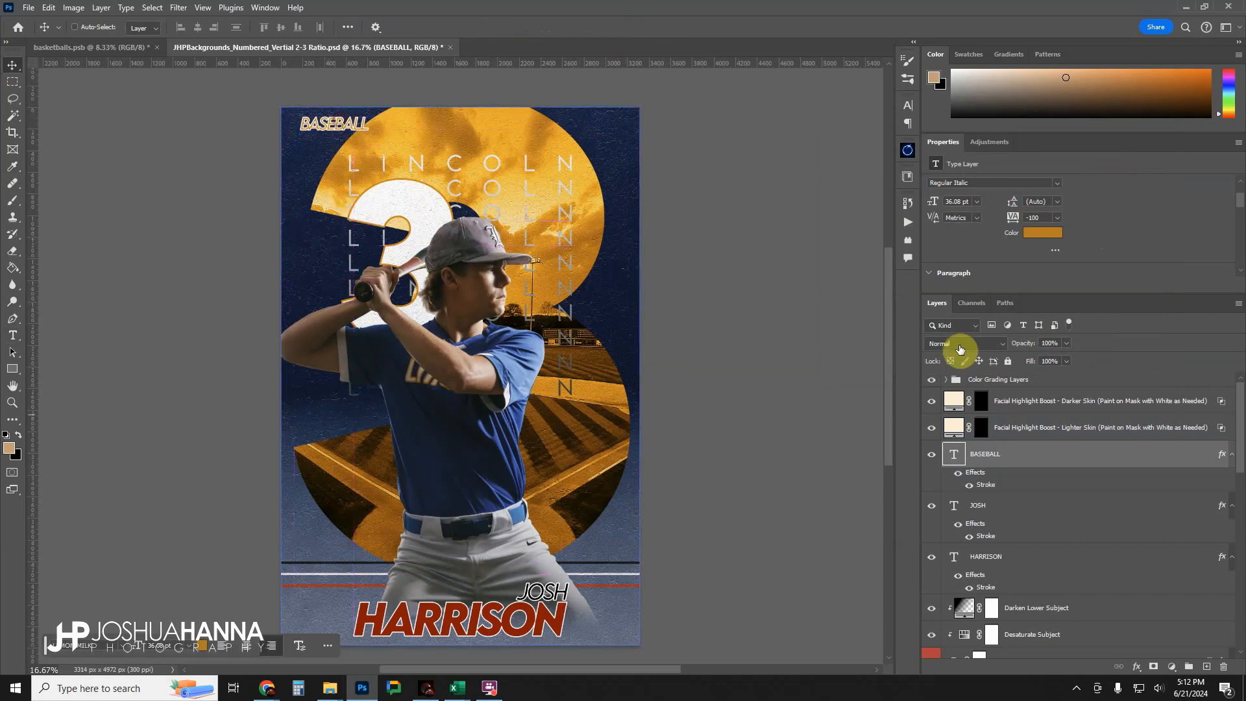
Replace the large last-name text with the player's surname and shift the first-name text left above it.
{"action": "left_click", "coordinate": [1122, 603]}
{"action": "left_click", "coordinate": [1015, 591]}
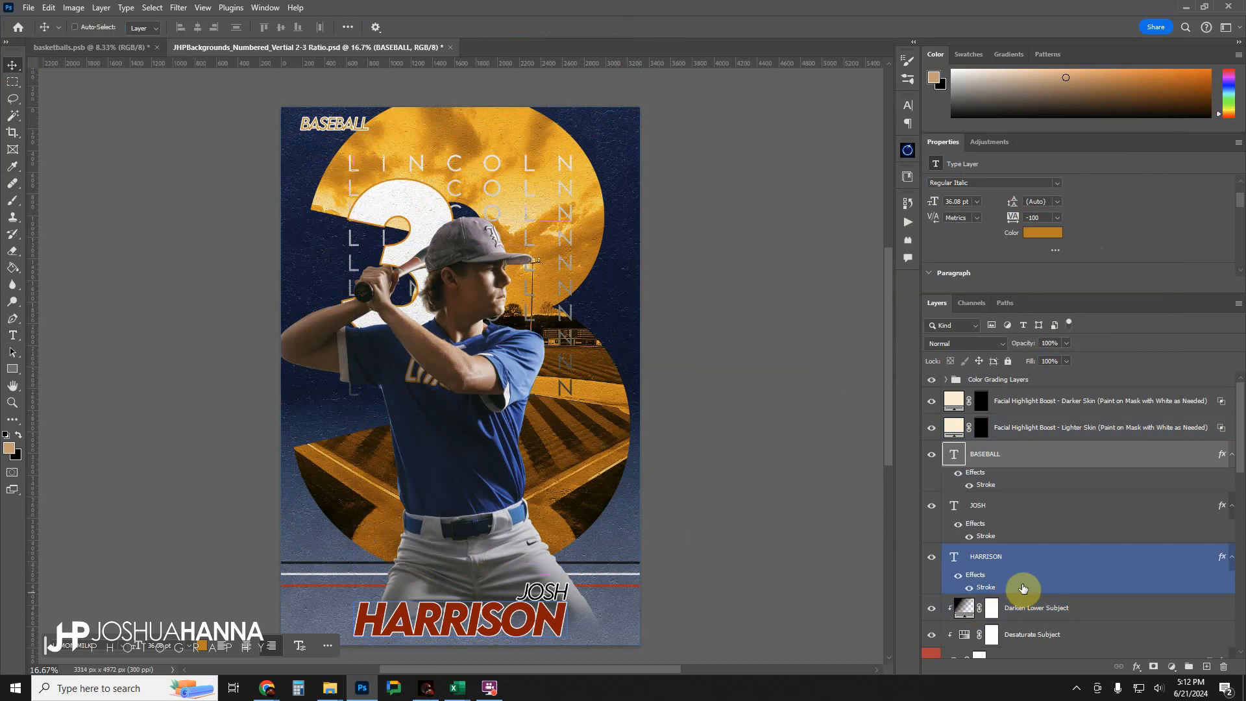
{"action": "left_click", "coordinate": [966, 513]}
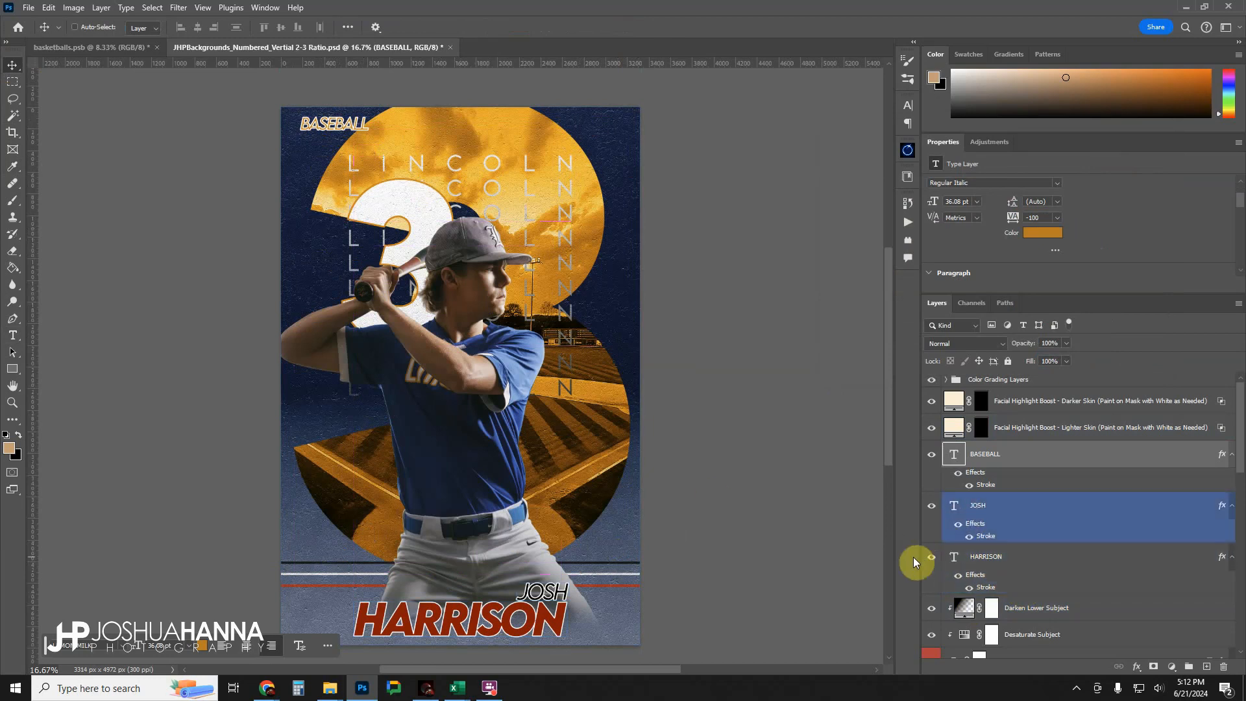
{"action": "left_click", "coordinate": [959, 558]}
{"action": "double_click", "coordinate": [959, 558]}
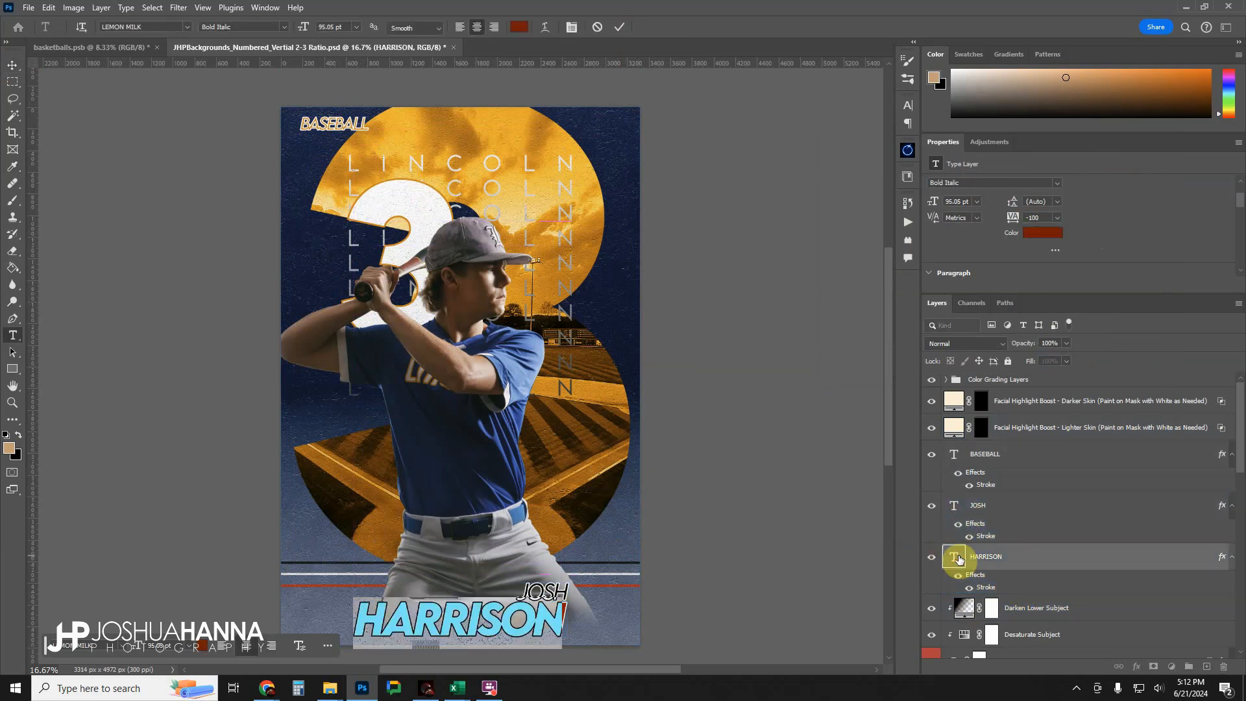
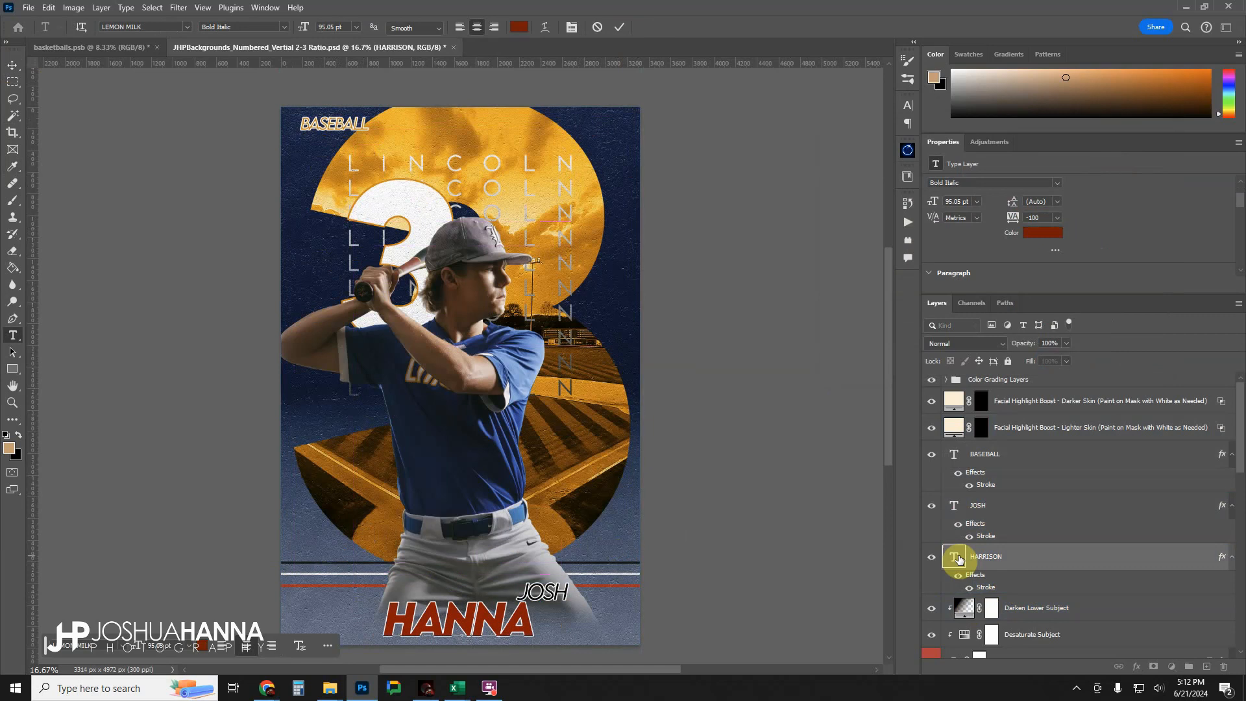
{"action": "left_click", "coordinate": [619, 26]}
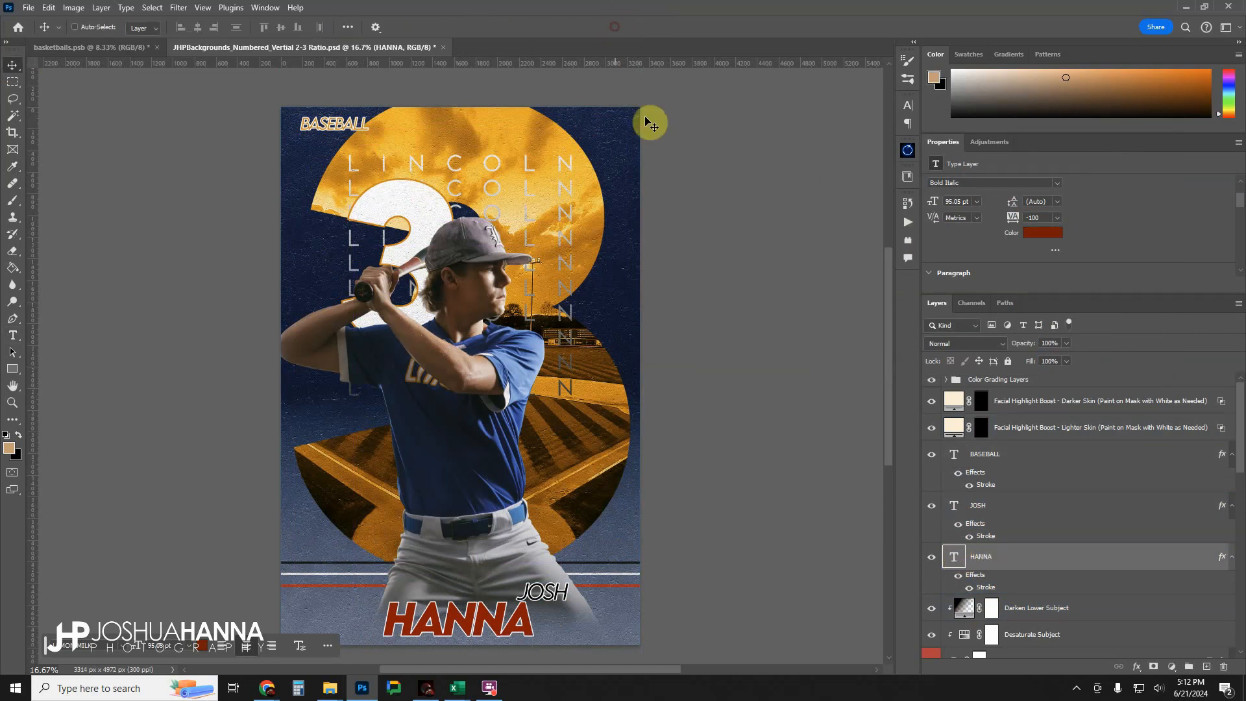
{"action": "left_click", "coordinate": [1004, 512]}
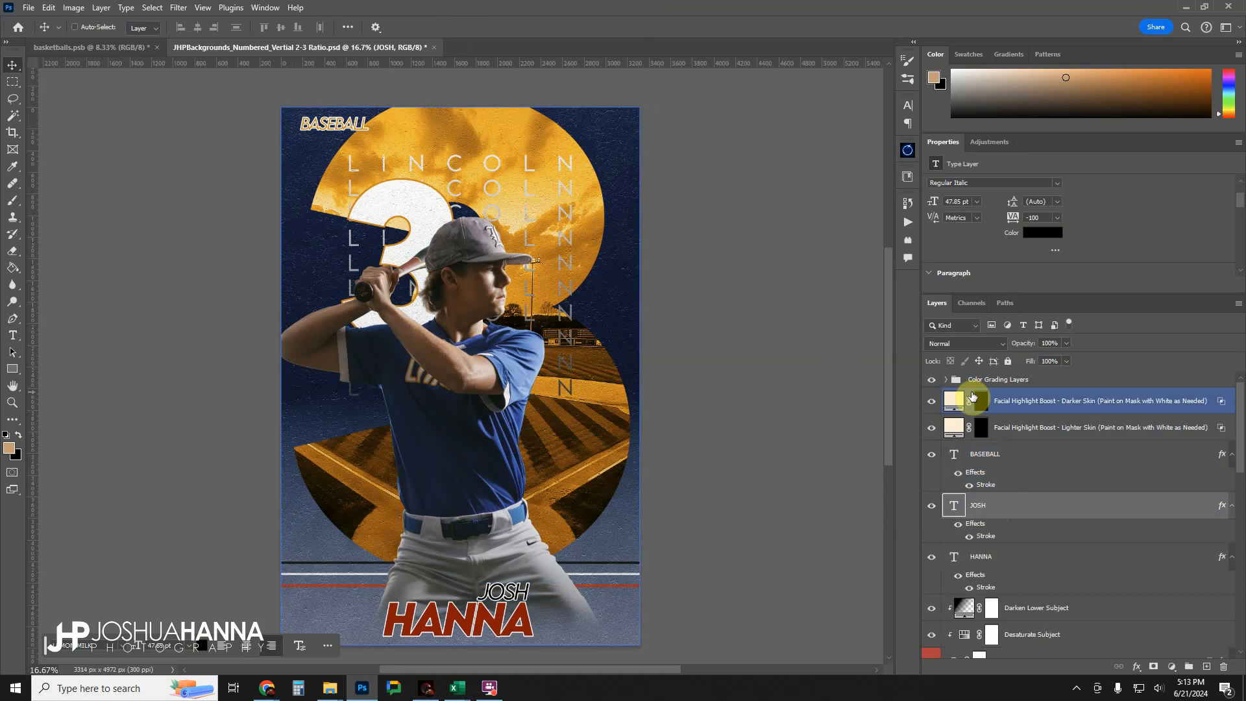
Recolour the large last-name text to orange #e19106, sampled from the orange area of the poster.
{"action": "left_click", "coordinate": [1001, 554]}
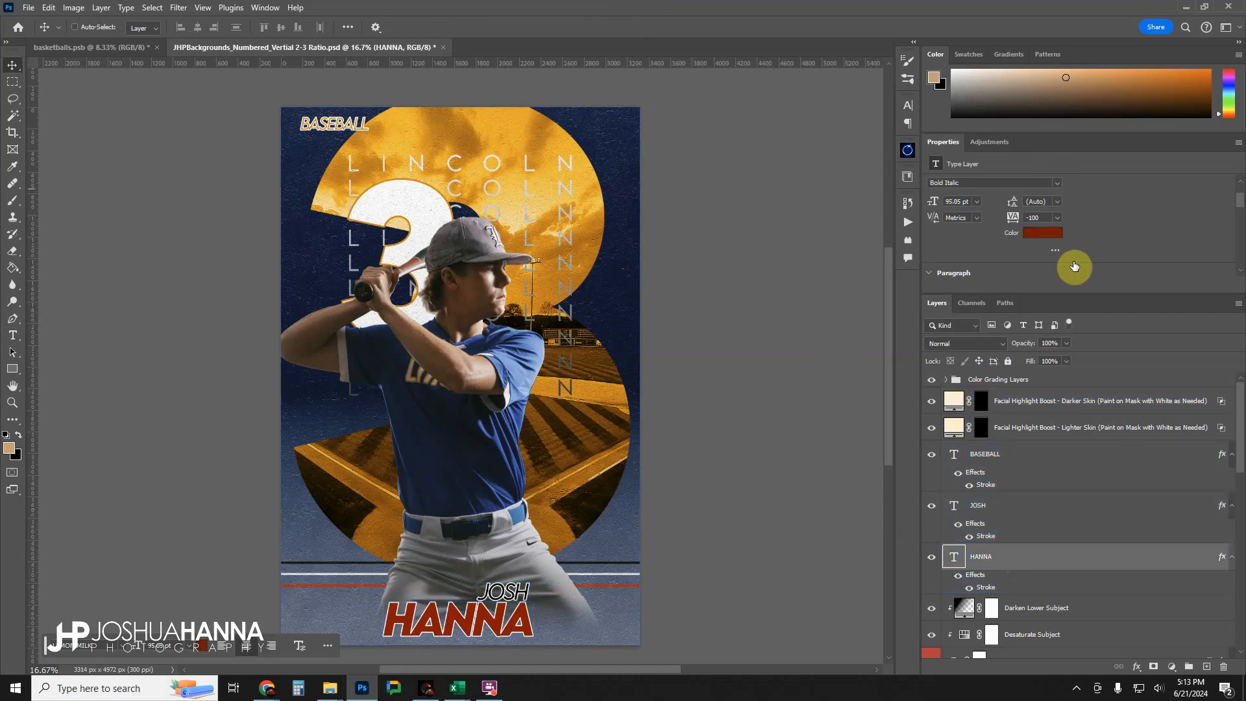
{"action": "left_click", "coordinate": [1041, 232]}
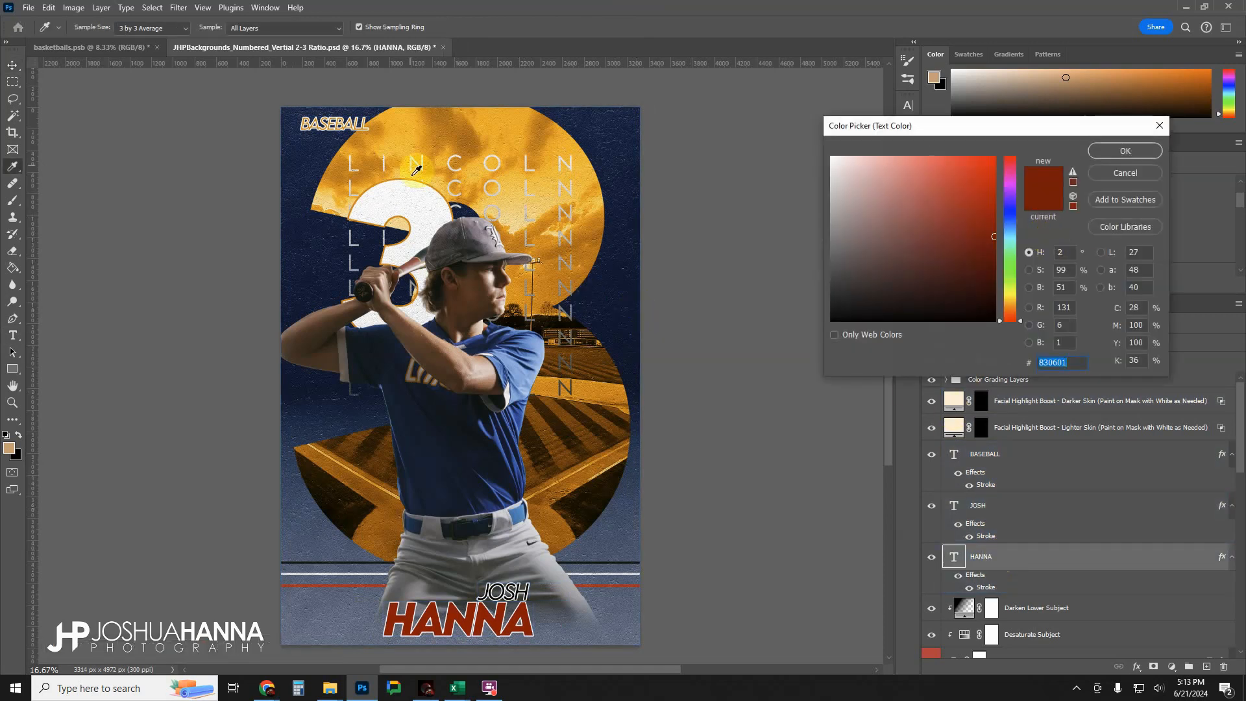
{"action": "left_click", "coordinate": [412, 133]}
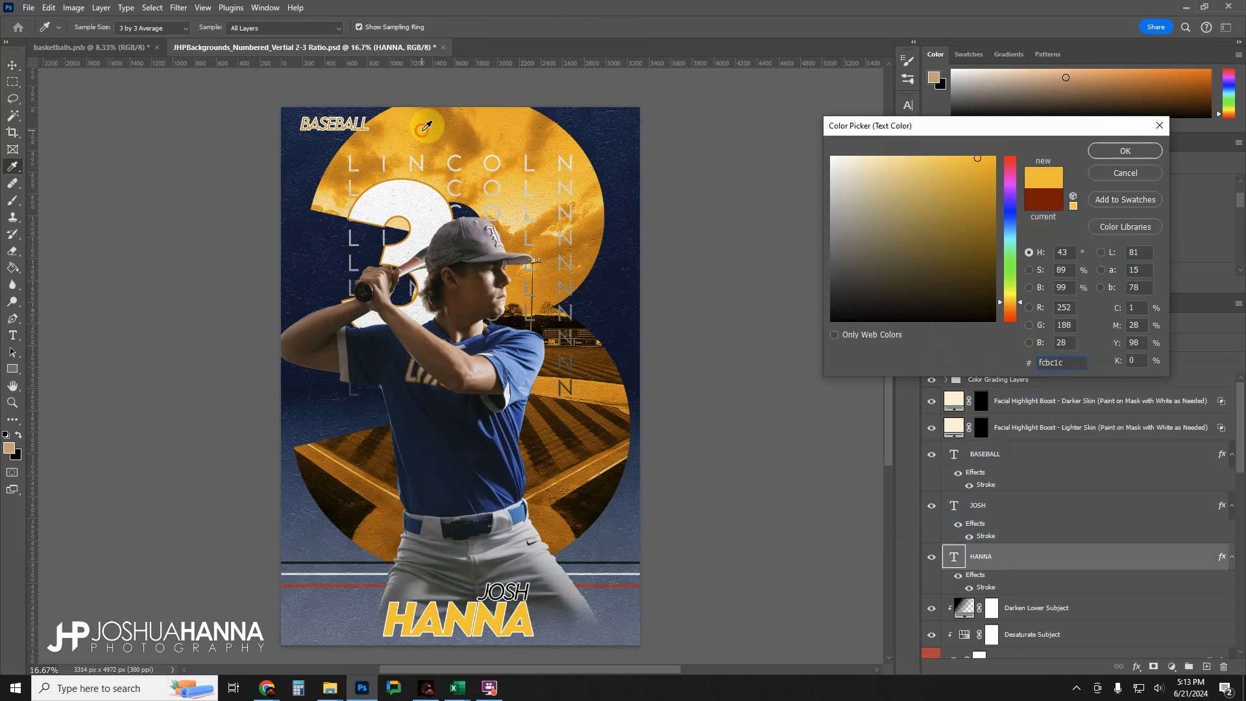
{"action": "left_click", "coordinate": [426, 126]}
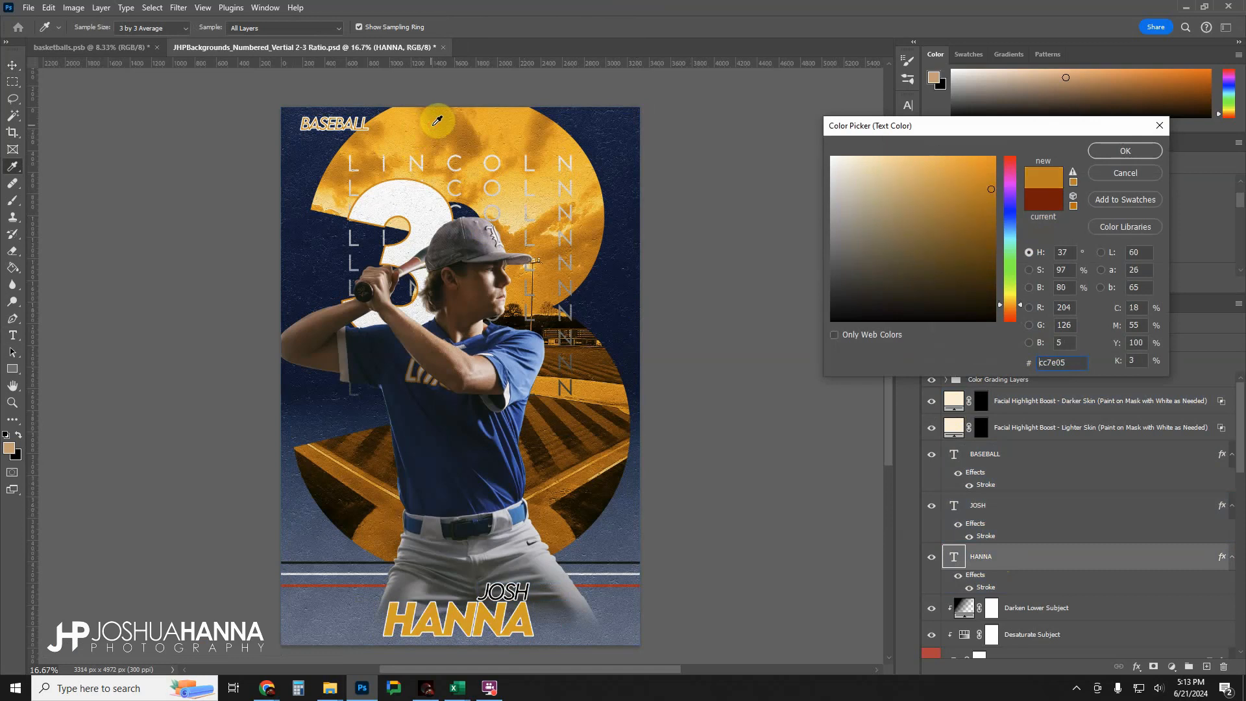
{"action": "left_click", "coordinate": [430, 132]}
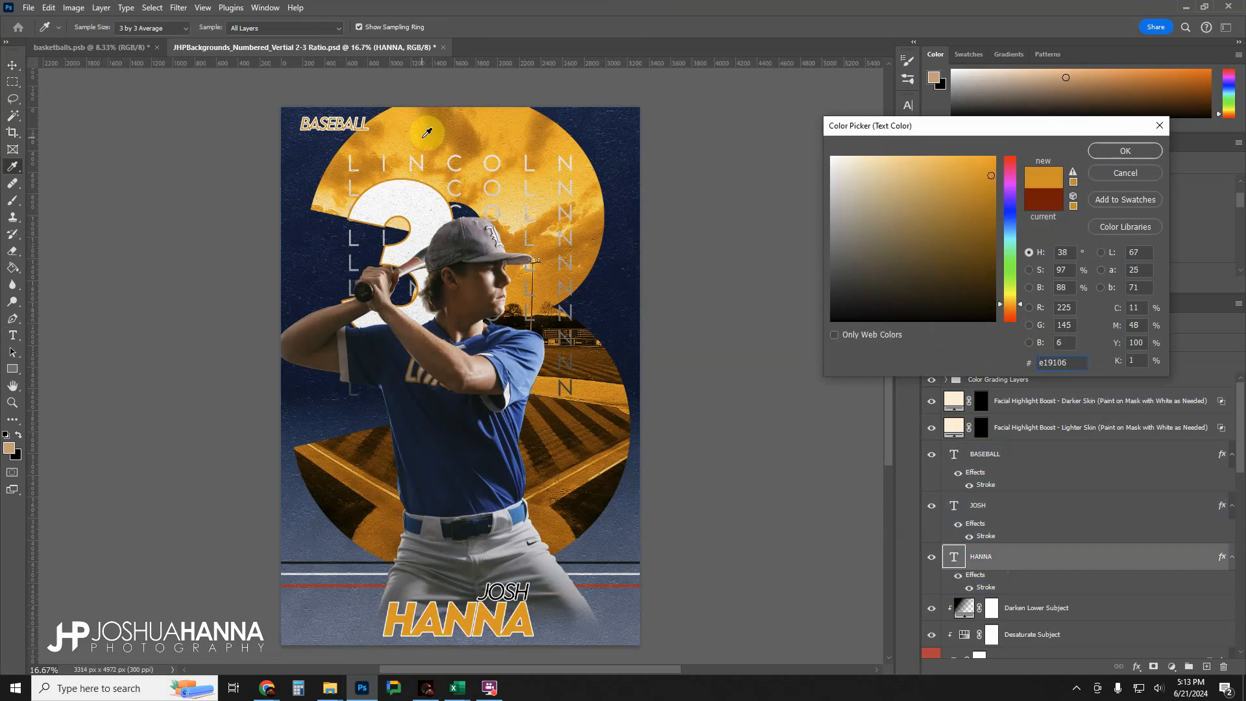
{"action": "left_click", "coordinate": [1099, 157]}
Recolour the first-name text to blue #34528c, sampled from the player's jersey.
{"action": "left_click", "coordinate": [964, 508]}
{"action": "left_click", "coordinate": [1040, 232]}
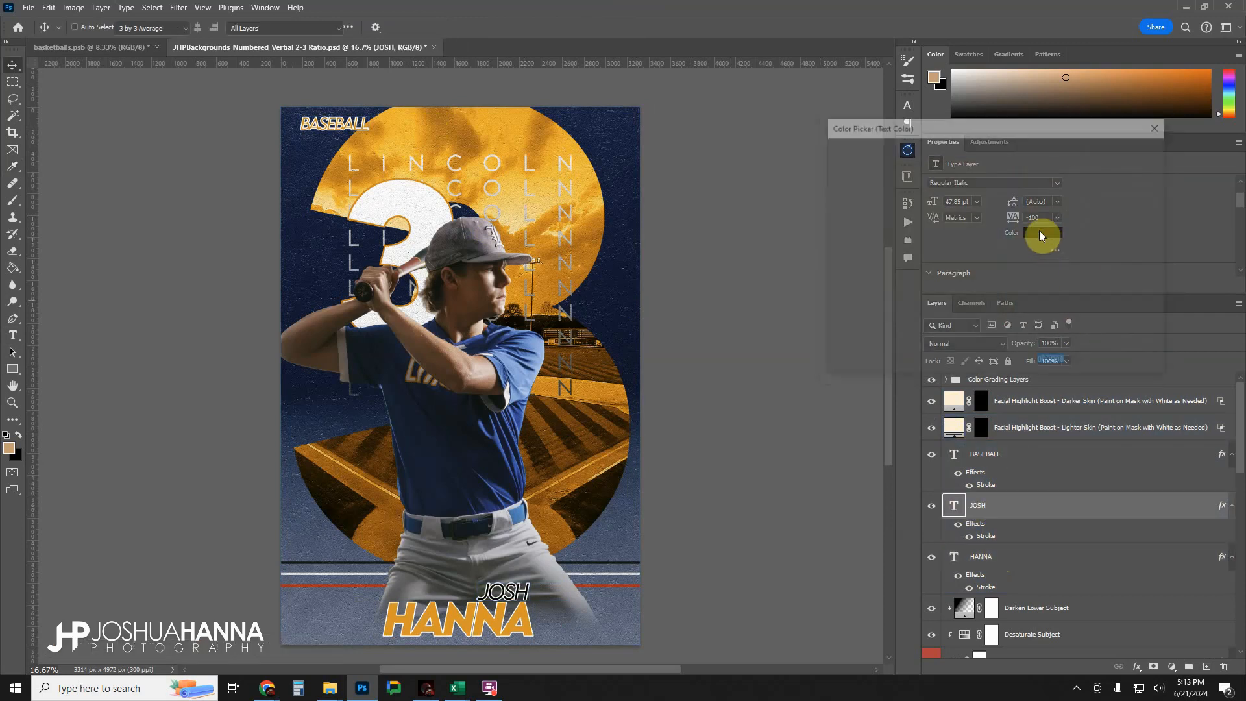
{"action": "left_click", "coordinate": [519, 351]}
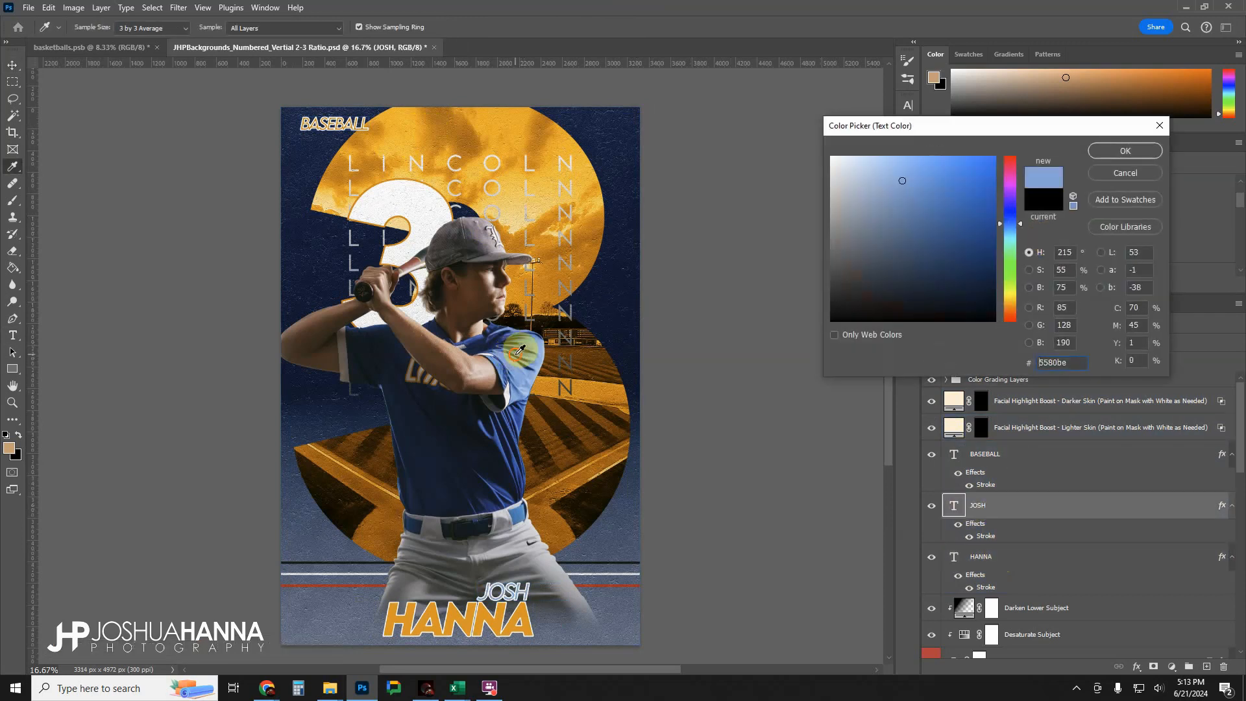
{"action": "left_click", "coordinate": [510, 340]}
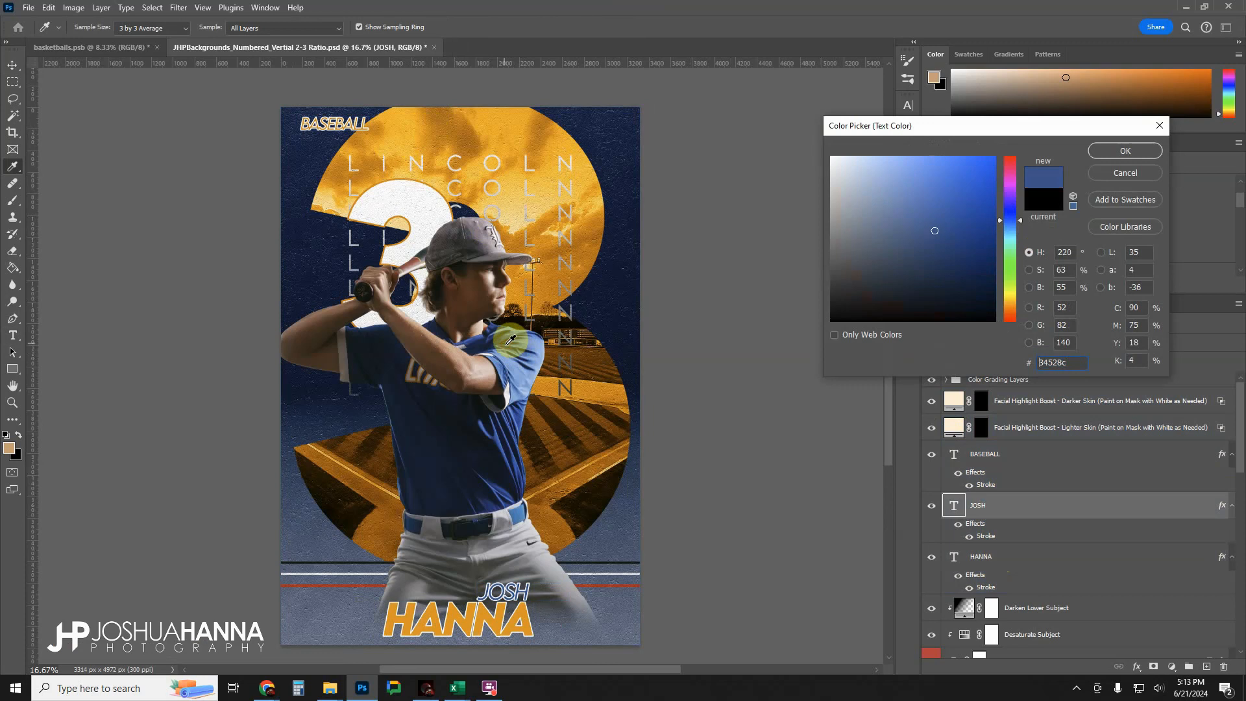
{"action": "left_click", "coordinate": [1124, 152]}
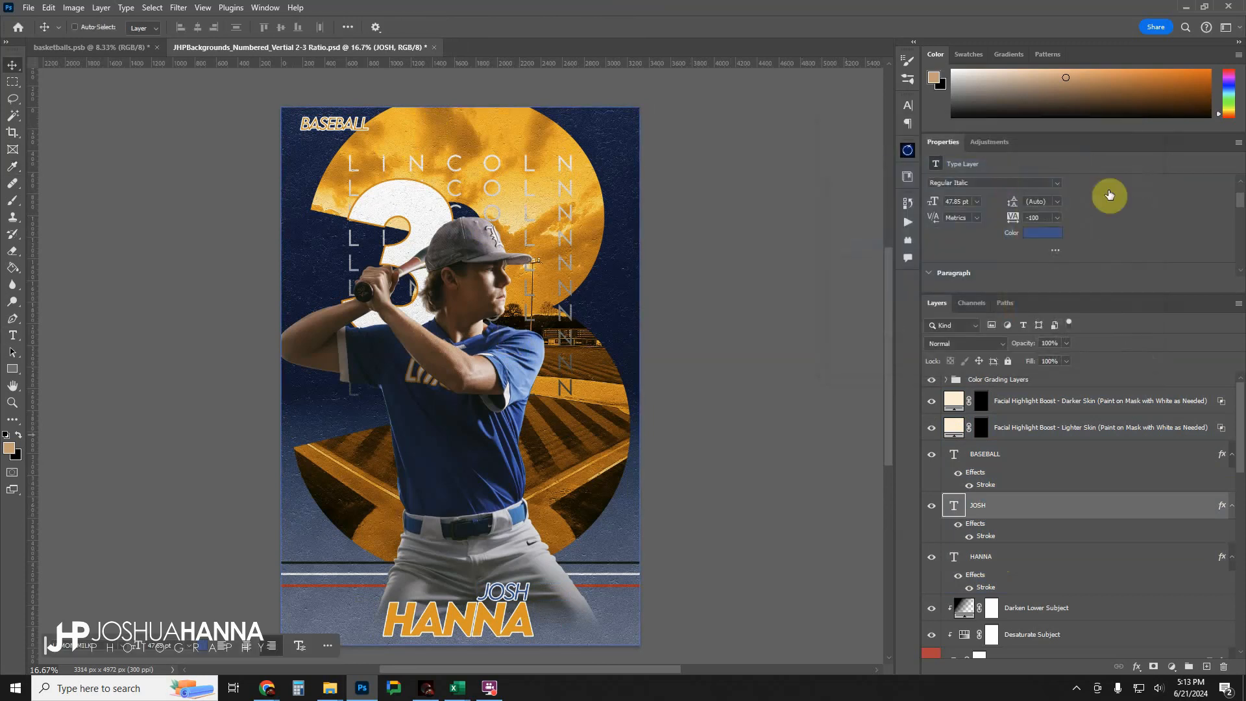
In the Accent Lines group, recolour the red lowest accent line to orange #eb9601, sampled from the large last-name text.
{"action": "left_click", "coordinate": [942, 456]}
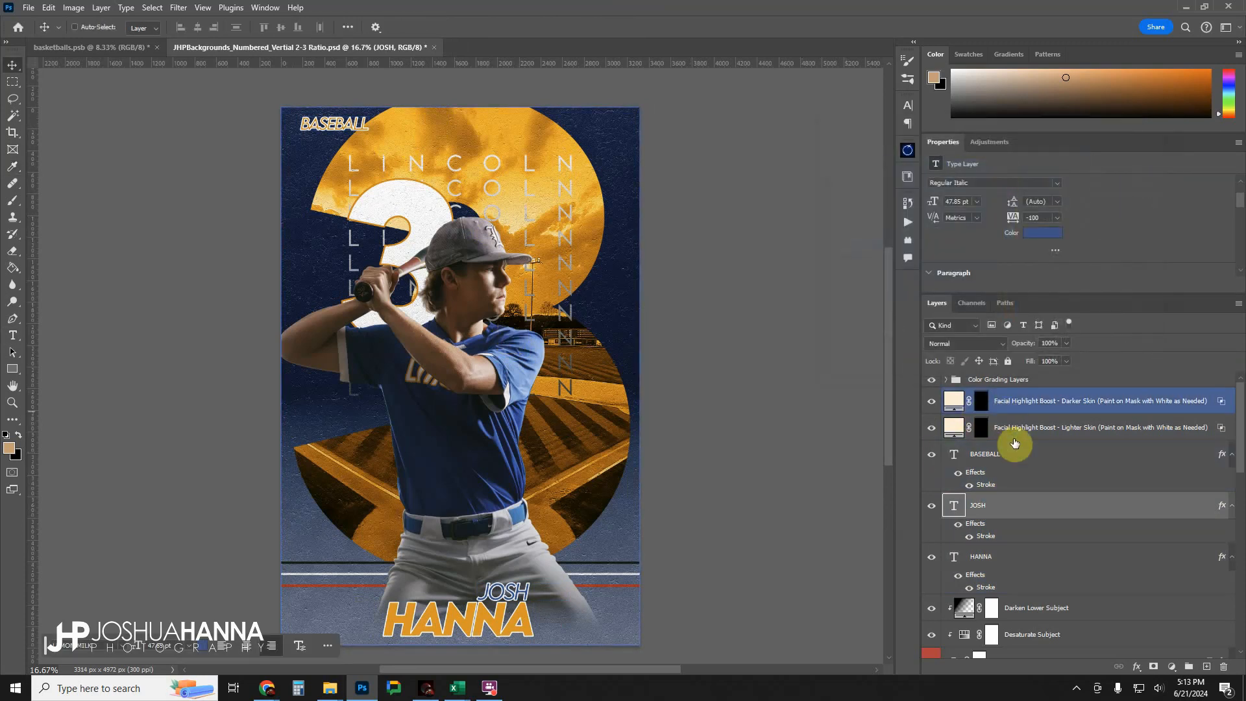
{"action": "scroll", "coordinate": [1037, 506], "scroll_direction": "down", "scroll_amount": 10}
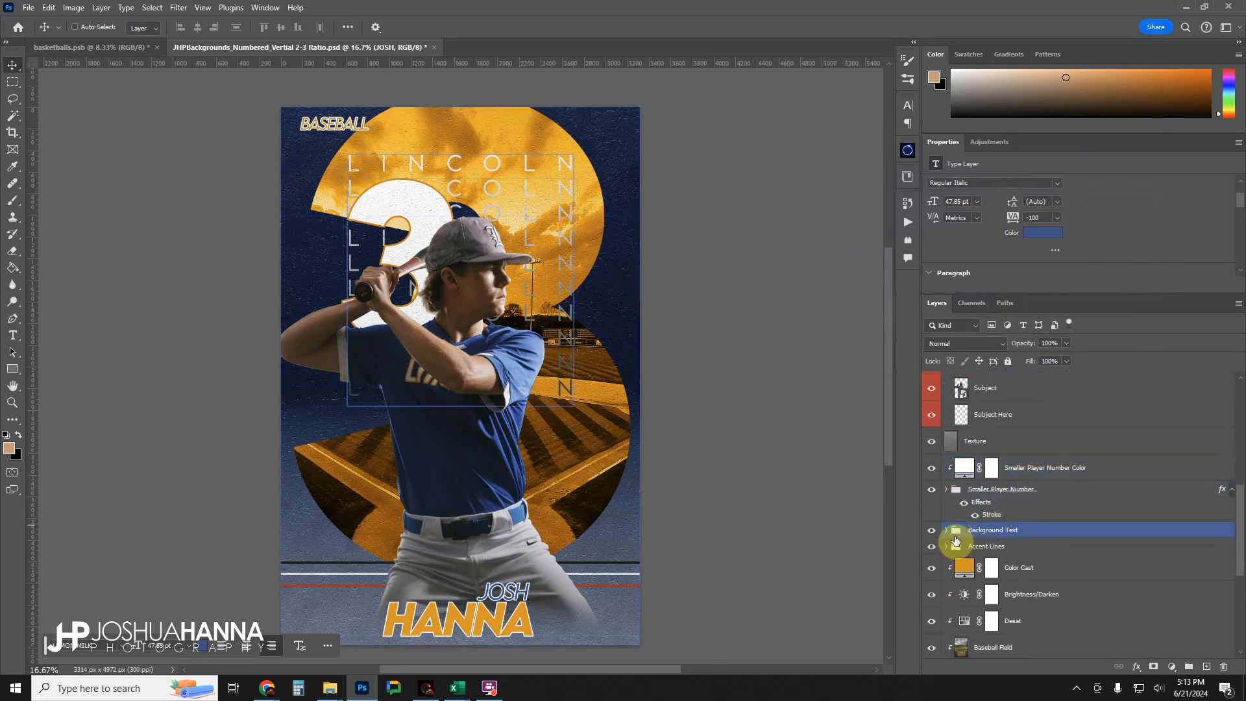
{"action": "left_click", "coordinate": [1001, 548]}
{"action": "left_click", "coordinate": [946, 547]}
{"action": "scroll", "coordinate": [1009, 533], "scroll_direction": "down", "scroll_amount": 3}
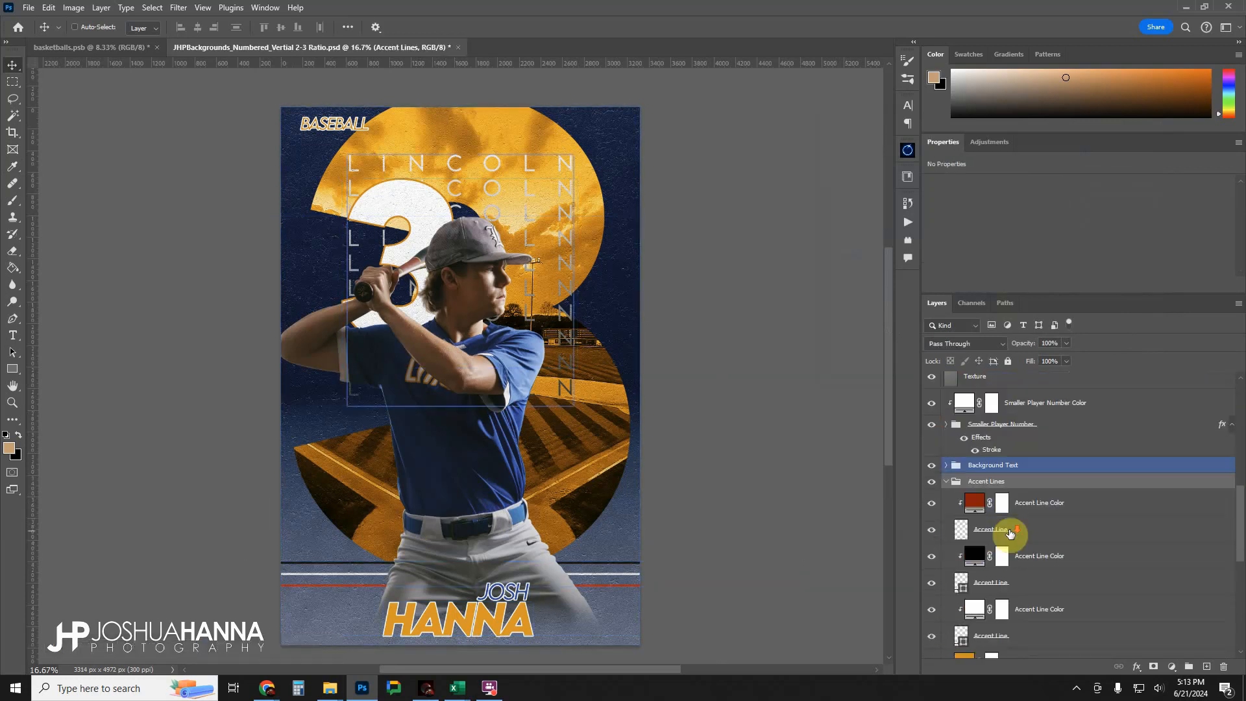
{"action": "left_click", "coordinate": [973, 456]}
{"action": "double_click", "coordinate": [973, 456]}
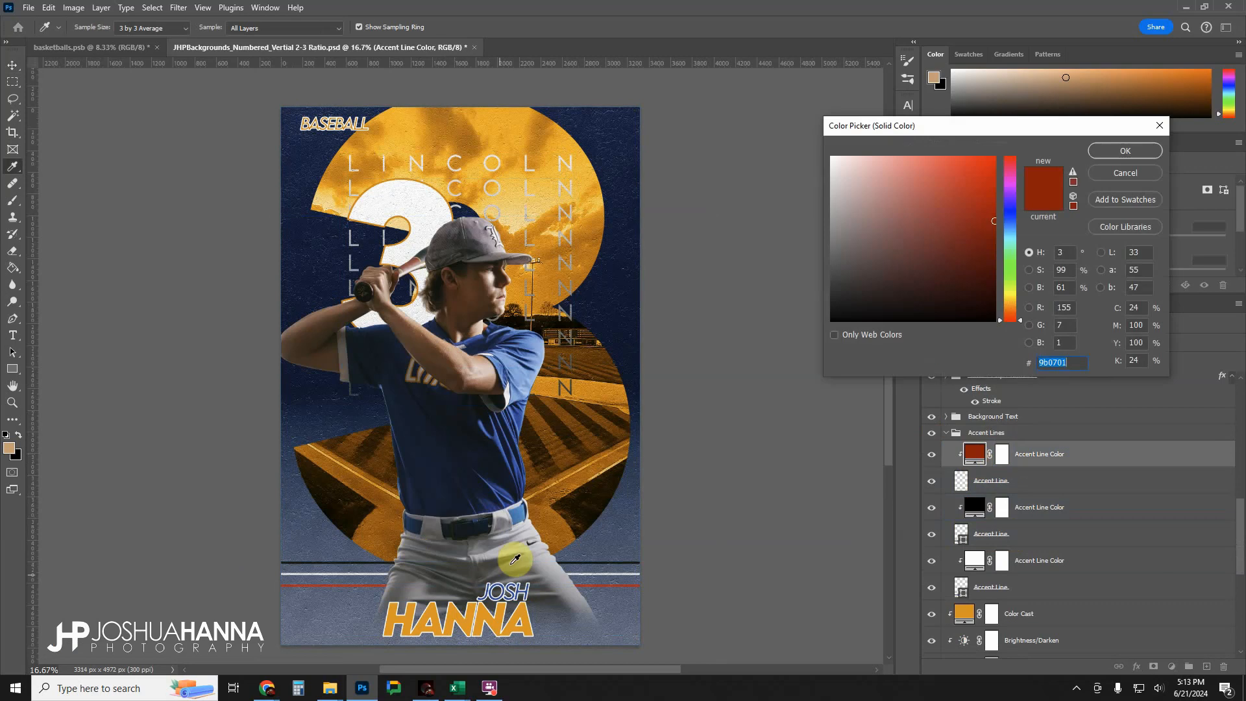
{"action": "left_click", "coordinate": [483, 606]}
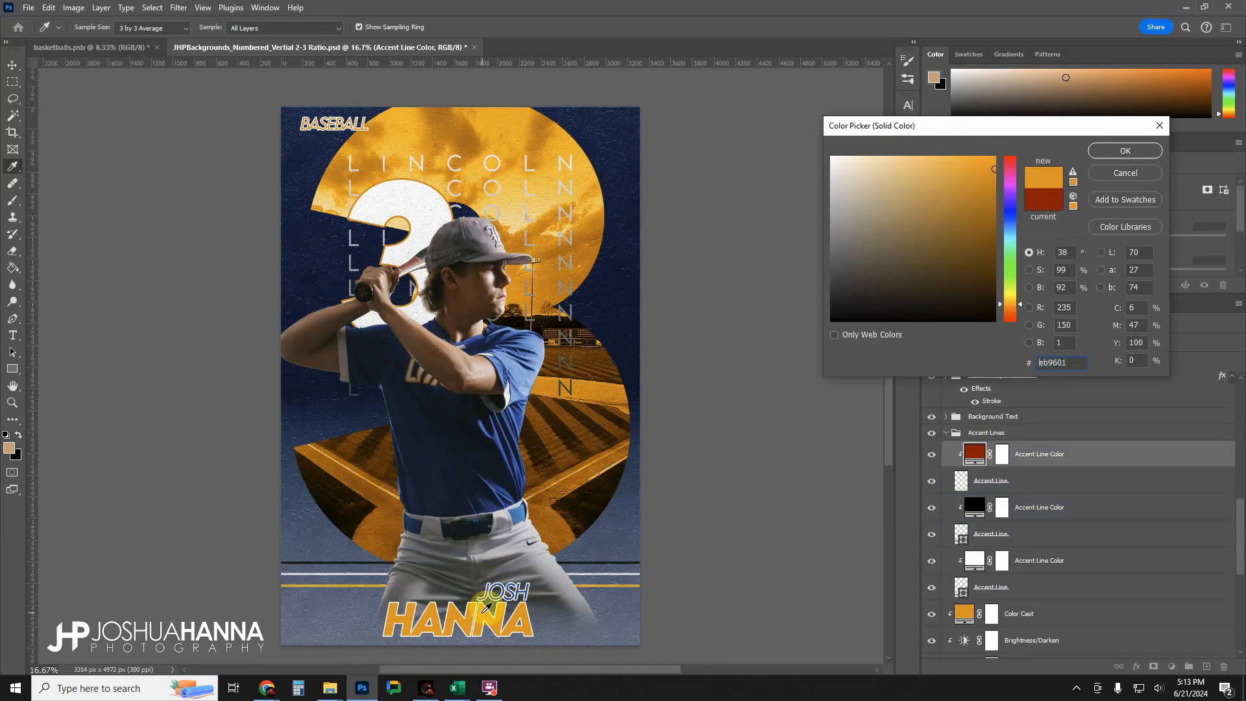
{"action": "left_click", "coordinate": [1125, 150]}
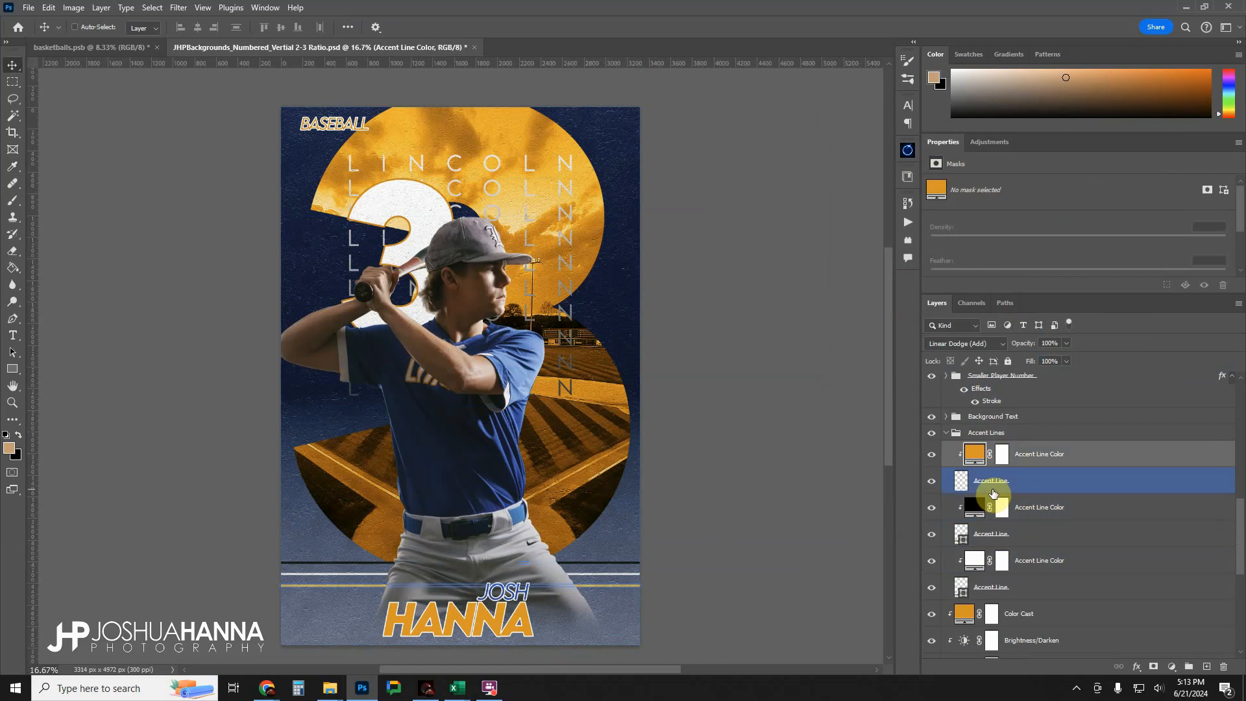
Recolour the black upper accent line to the same orange #eb9601, sampled from the large last-name text.
{"action": "double_click", "coordinate": [979, 507]}
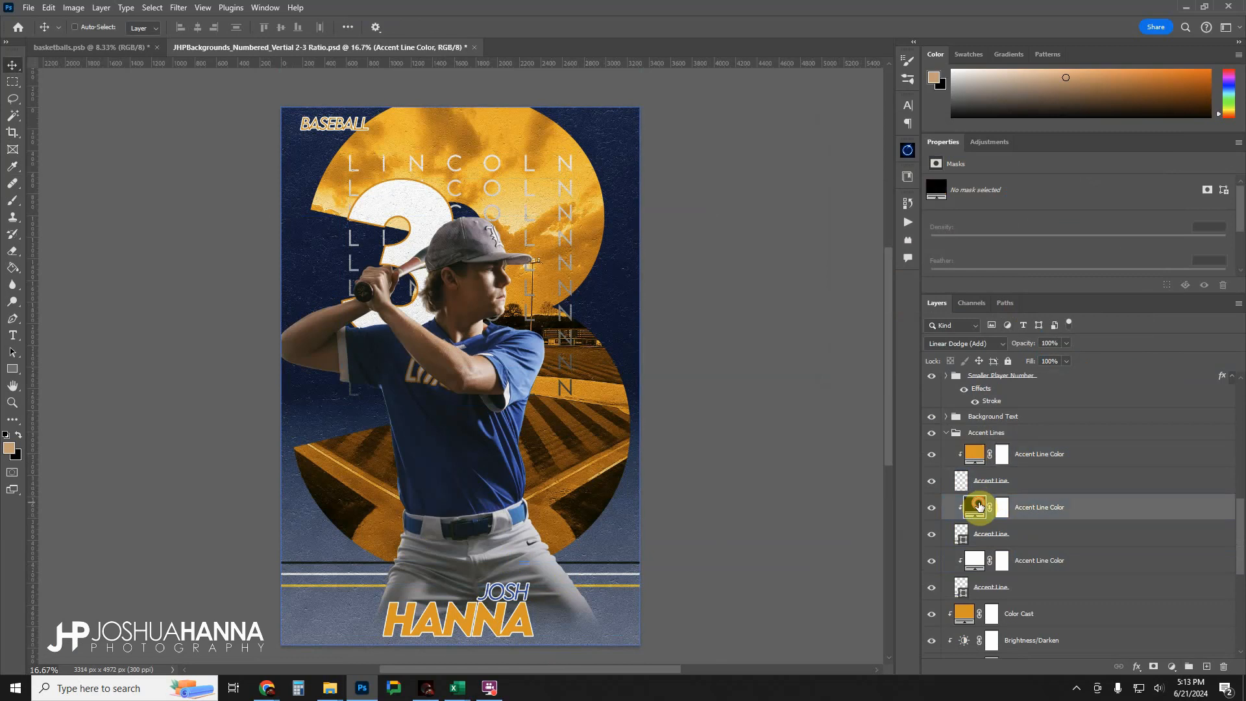
{"action": "left_click", "coordinate": [486, 608]}
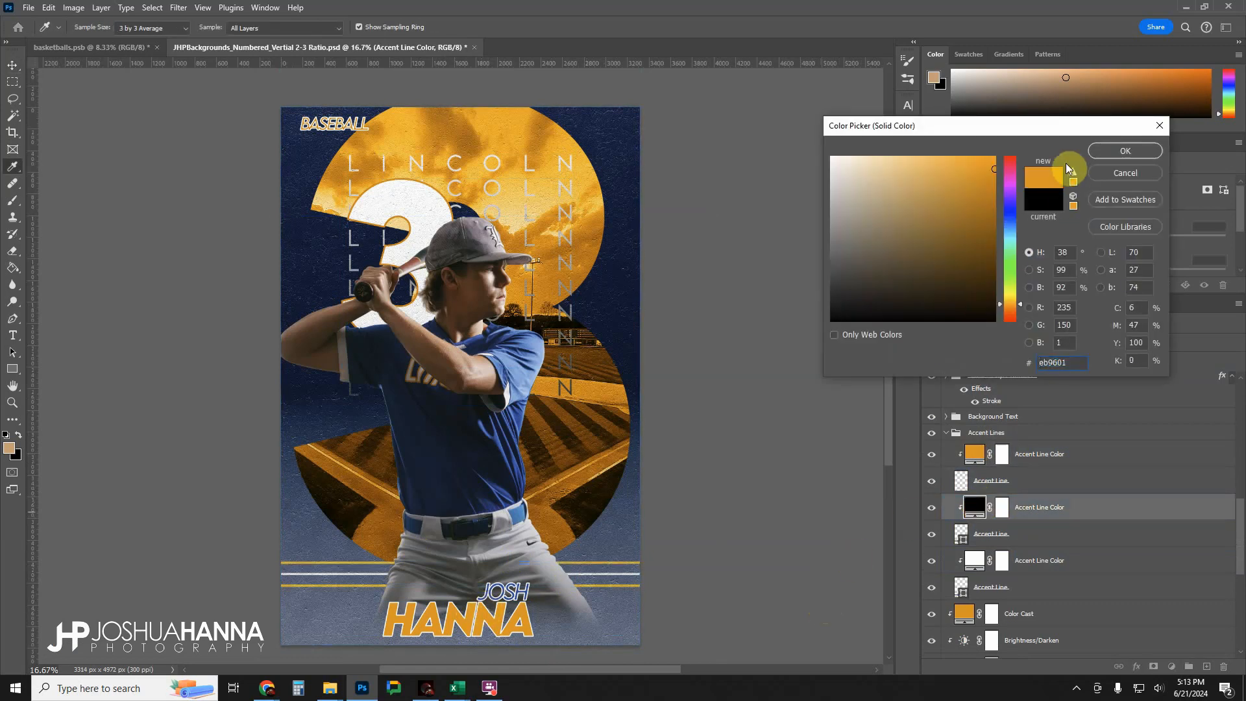
{"action": "left_click", "coordinate": [1106, 152]}
{"action": "left_click", "coordinate": [1077, 558]}
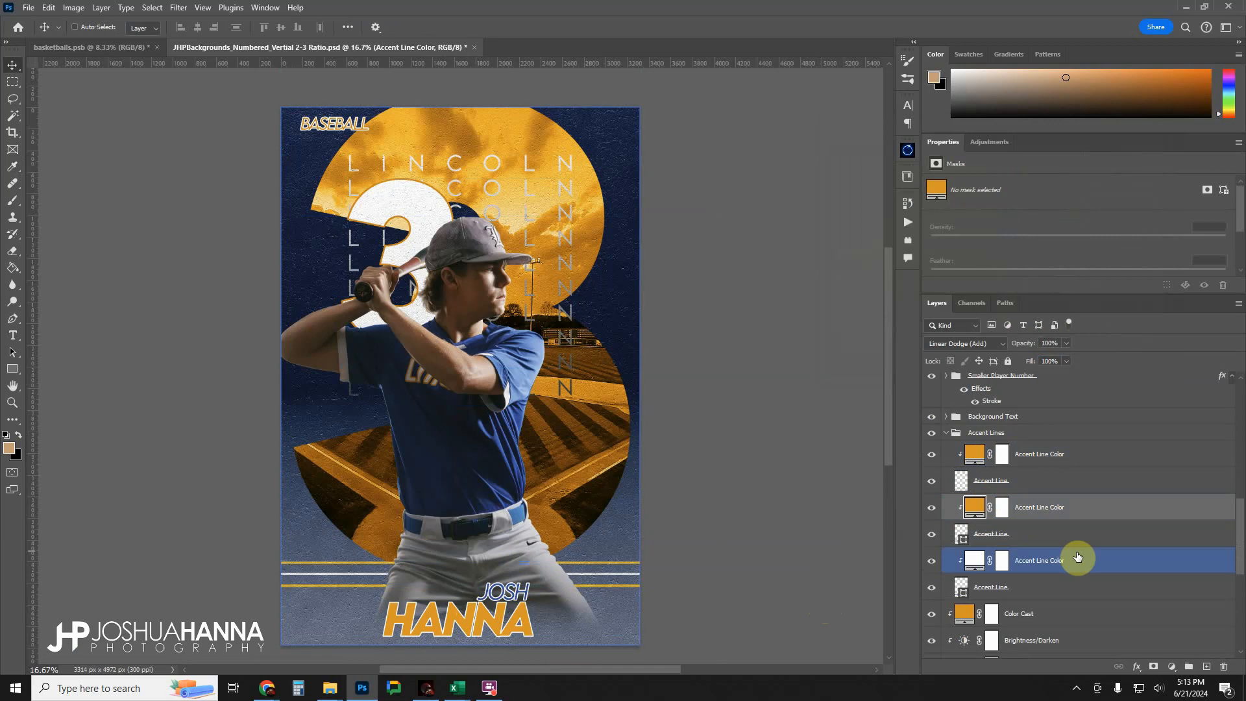
Paint the player's face on the lighter-skin Facial Highlight Boost mask with a small white brush, and compare with the layer hidden and shown.
{"action": "scroll", "coordinate": [1055, 529], "scroll_direction": "up", "scroll_amount": 10}
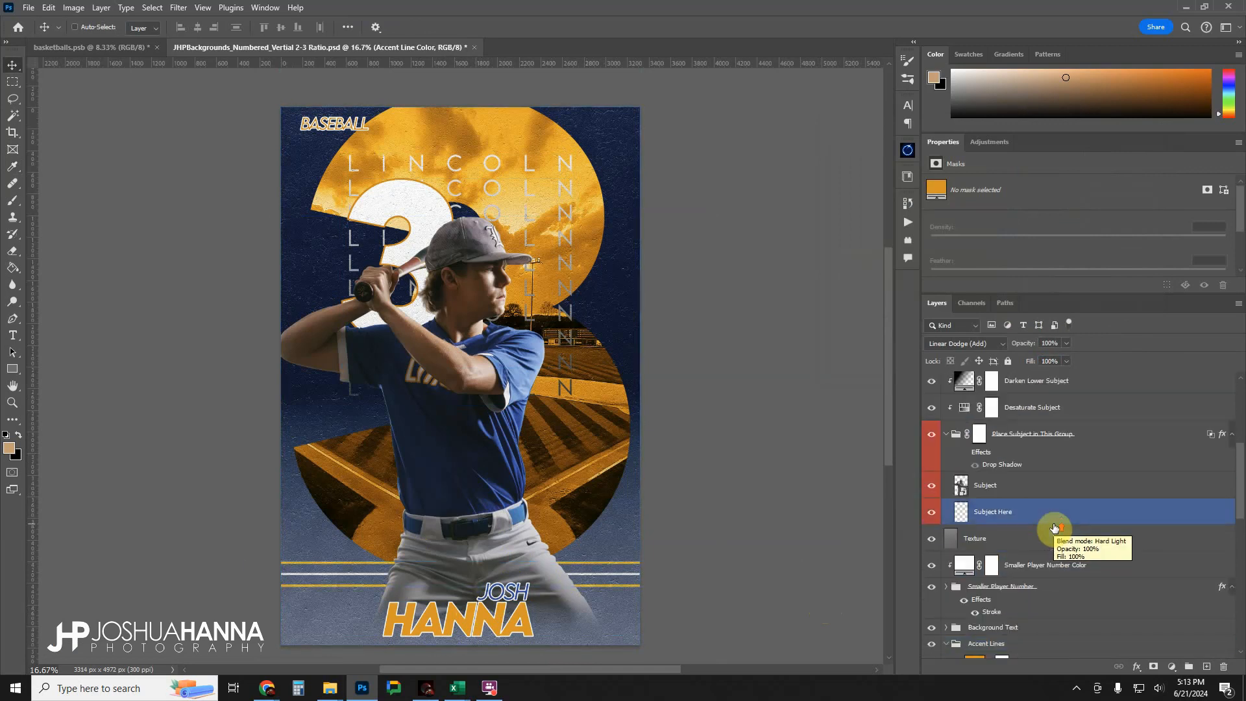
{"action": "left_click", "coordinate": [980, 428]}
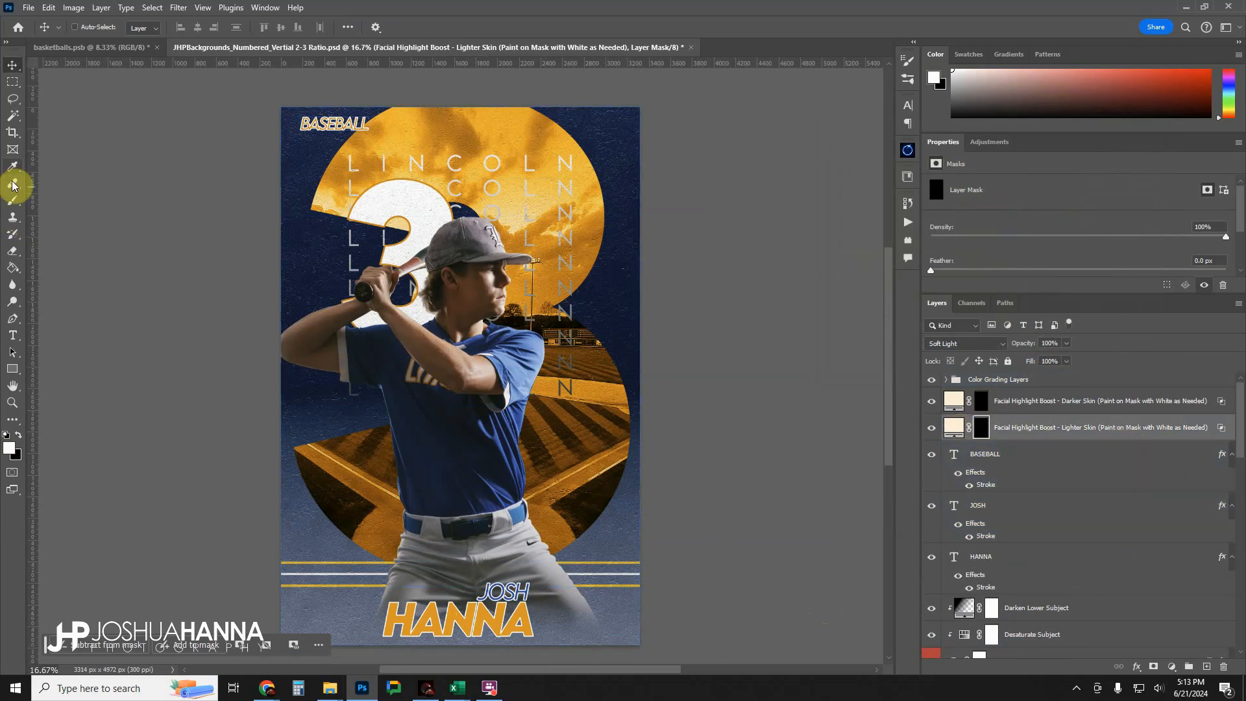
{"action": "left_click", "coordinate": [13, 198]}
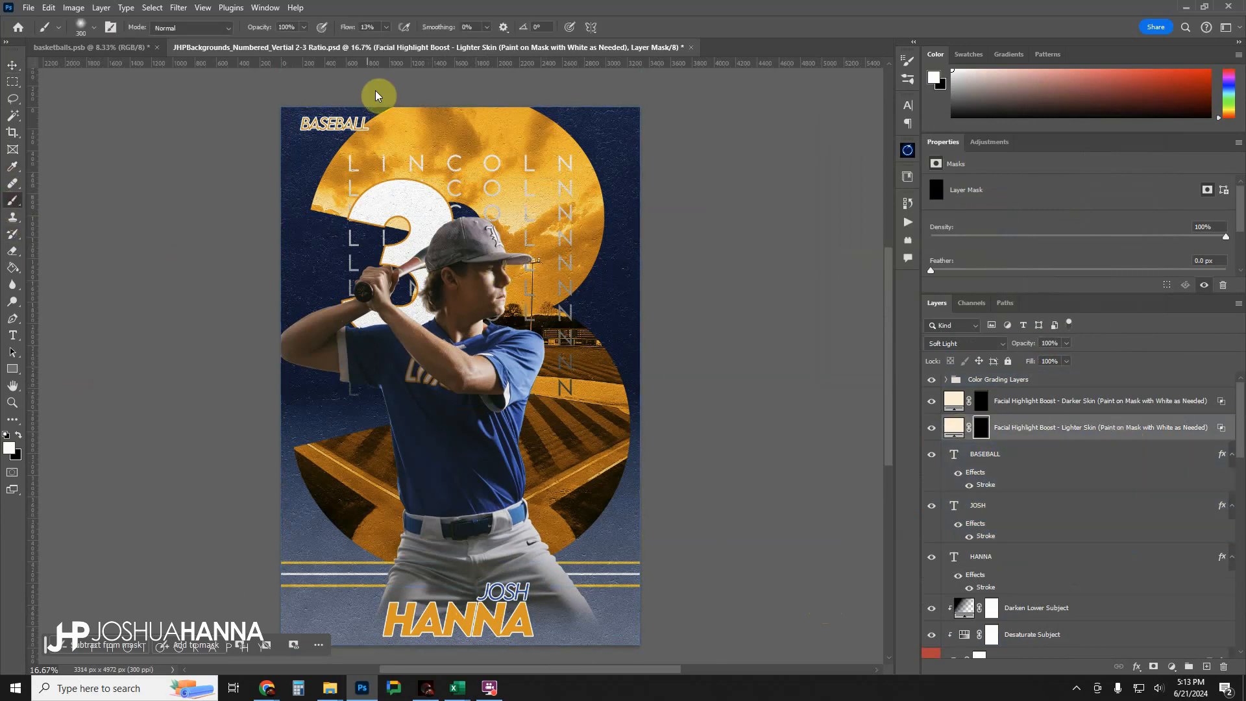
{"action": "key", "text": "bracketleft"}
{"action": "key", "text": "bracketleft"}
{"action": "key", "text": "bracketleft"}
{"action": "key", "text": "bracketleft"}
{"action": "key", "text": "bracketleft"}
{"action": "key", "text": "bracketleft"}
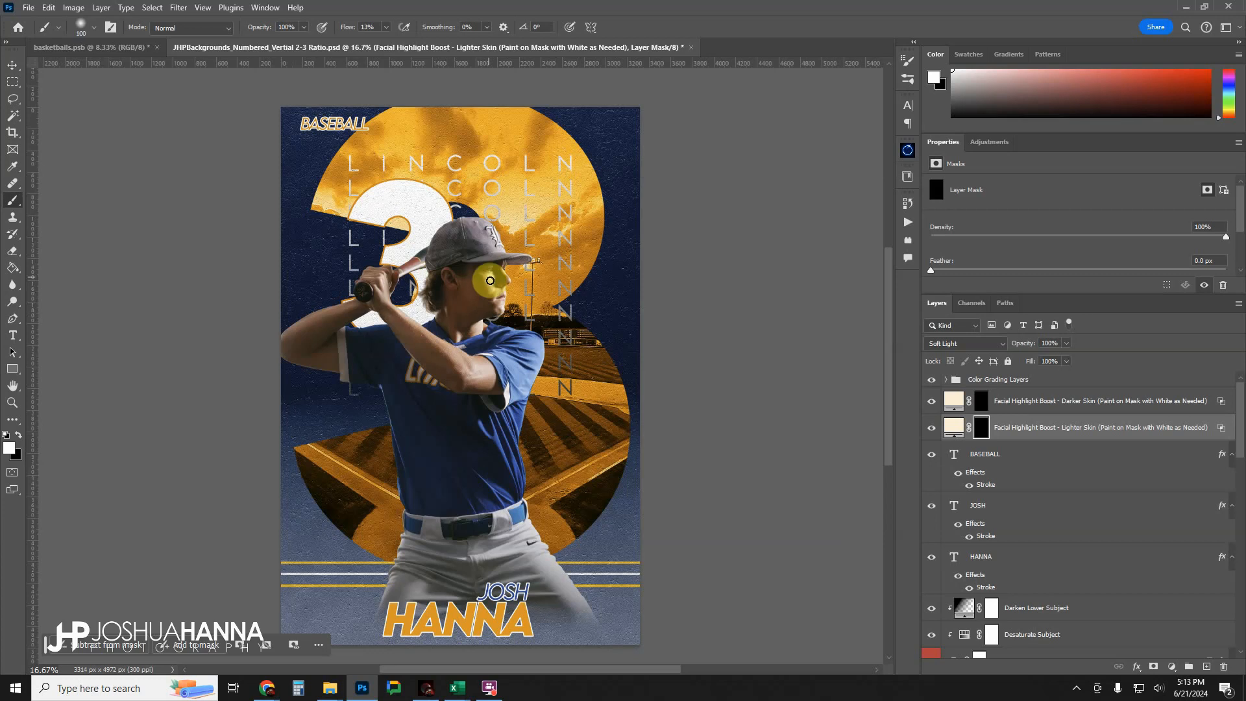
{"action": "mouse_move", "coordinate": [490, 280]}
{"action": "left_mouse_down"}
{"action": "mouse_move", "coordinate": [480, 271]}
{"action": "mouse_move", "coordinate": [496, 309]}
{"action": "left_mouse_up"}
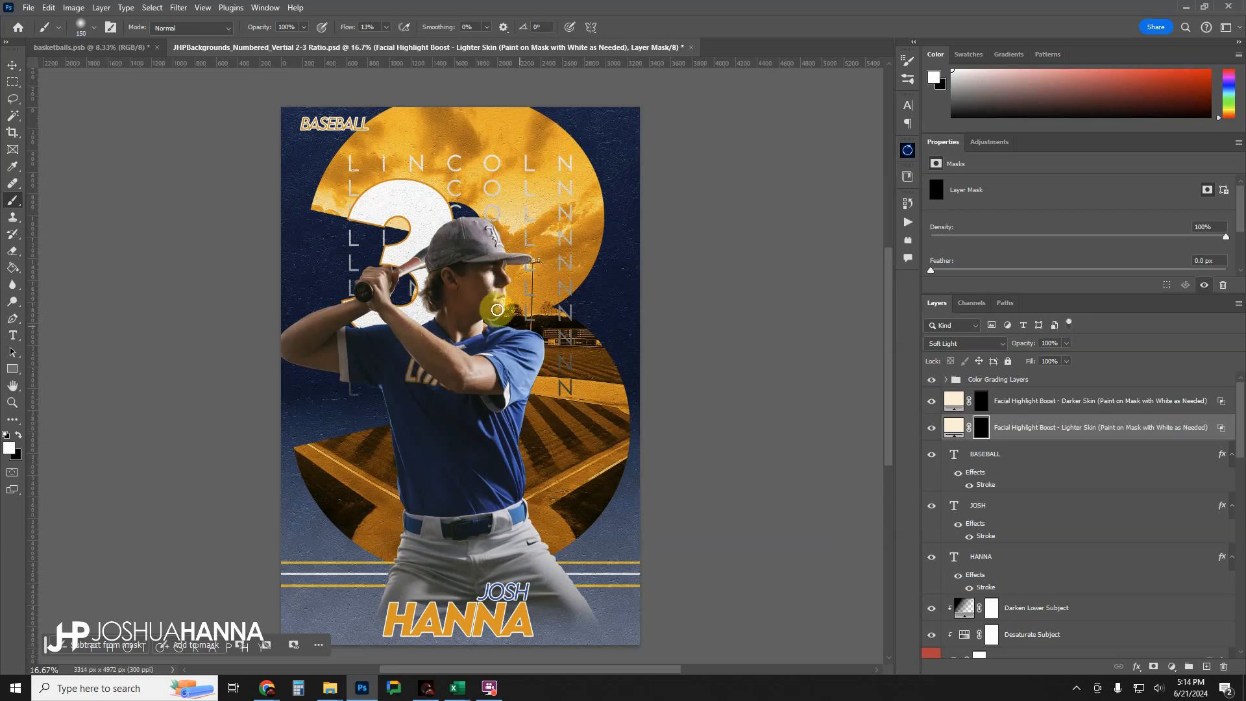
{"action": "left_click", "coordinate": [931, 427]}
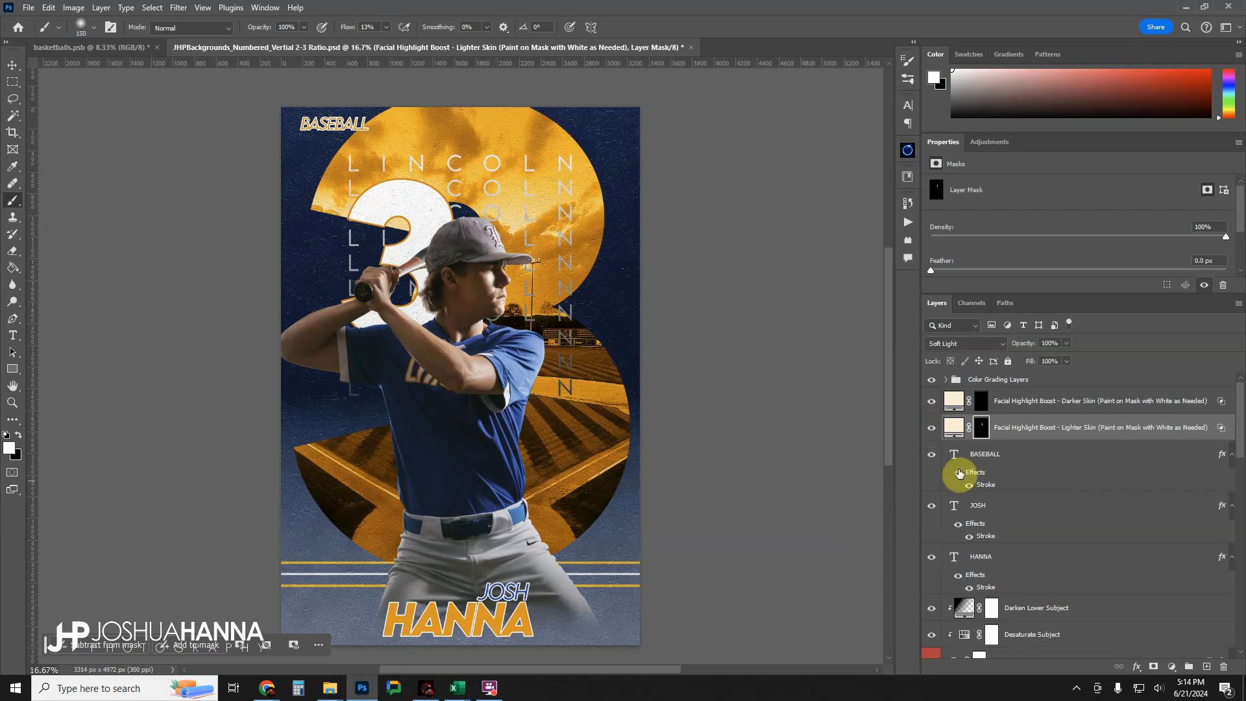
{"action": "left_click", "coordinate": [931, 428]}
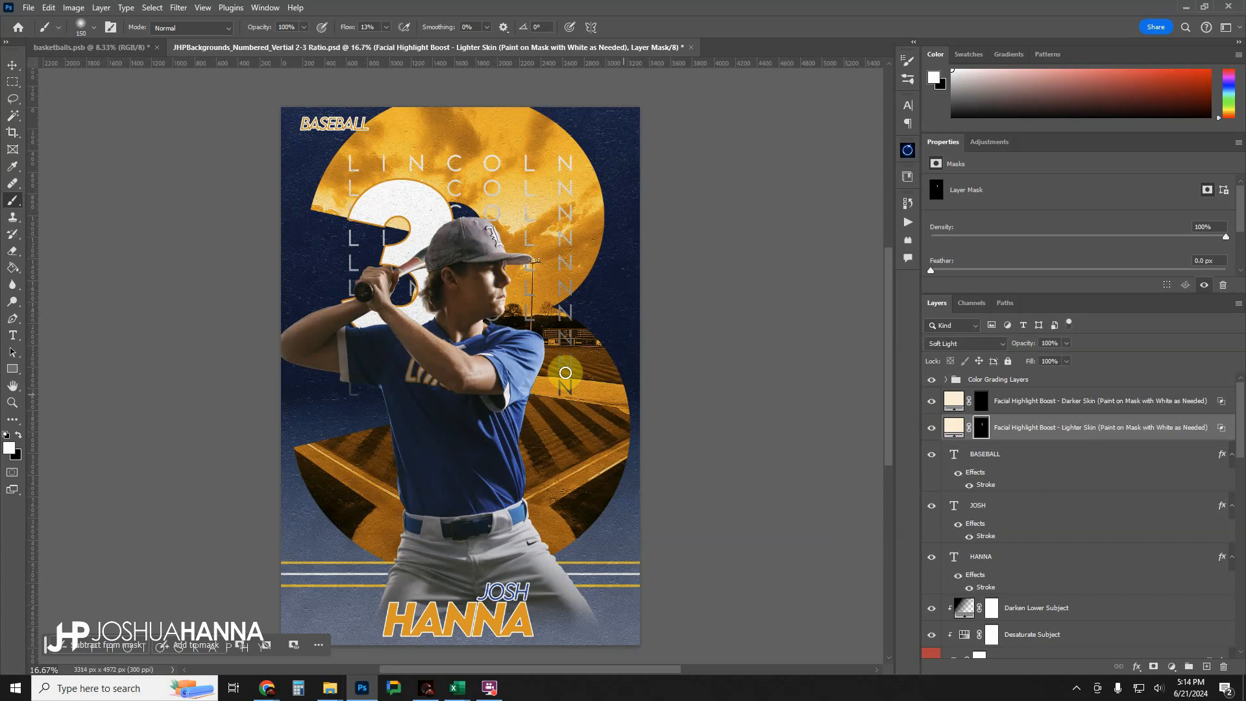